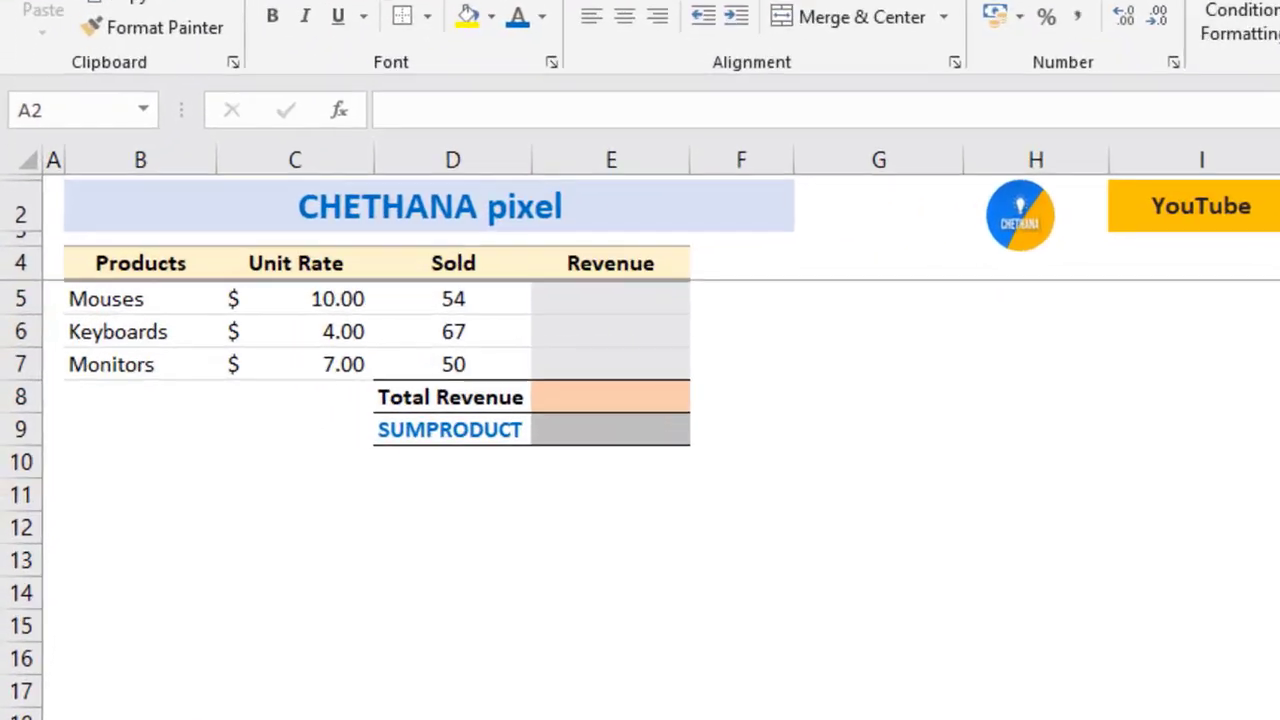
Enter the formula =C5*D5 in E5 to calculate the revenue for Mouses.
{"action": "left_click", "coordinate": [381, 302]}
{"action": "type", "text": "="}
{"action": "key", "text": "Left"}
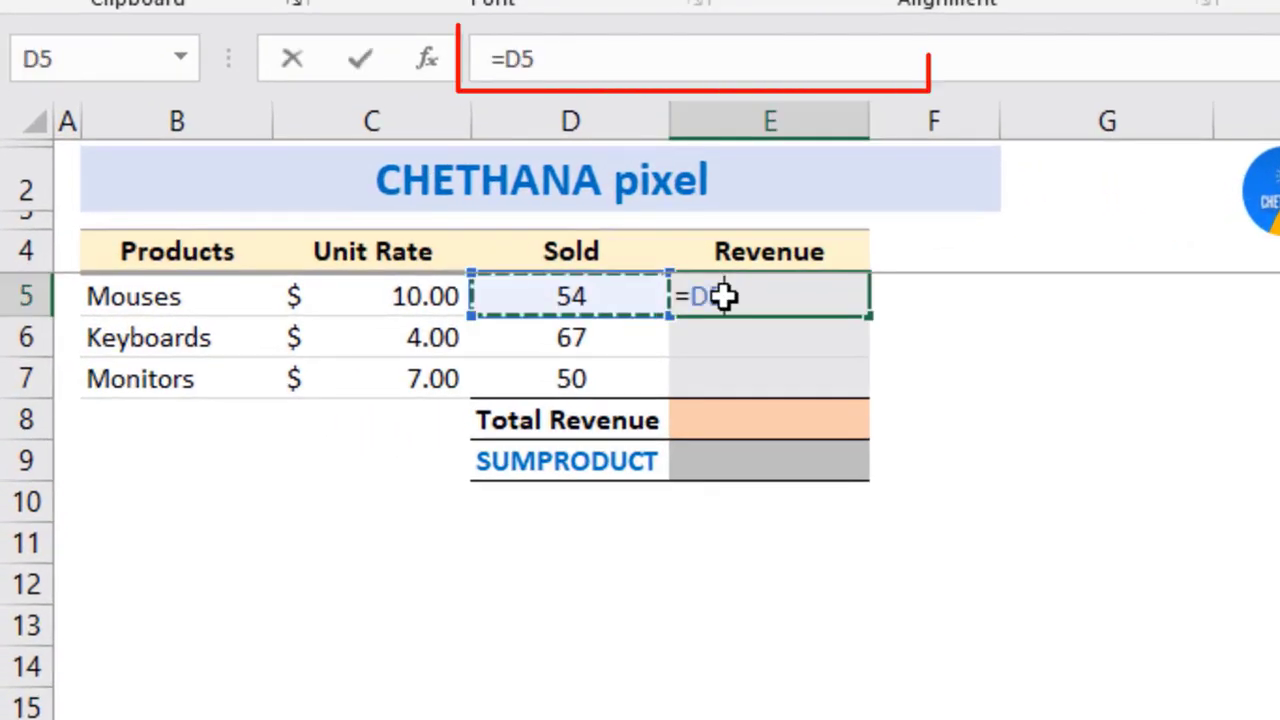
{"action": "key", "text": "Left"}
{"action": "type", "text": "*"}
{"action": "key", "text": "Left"}
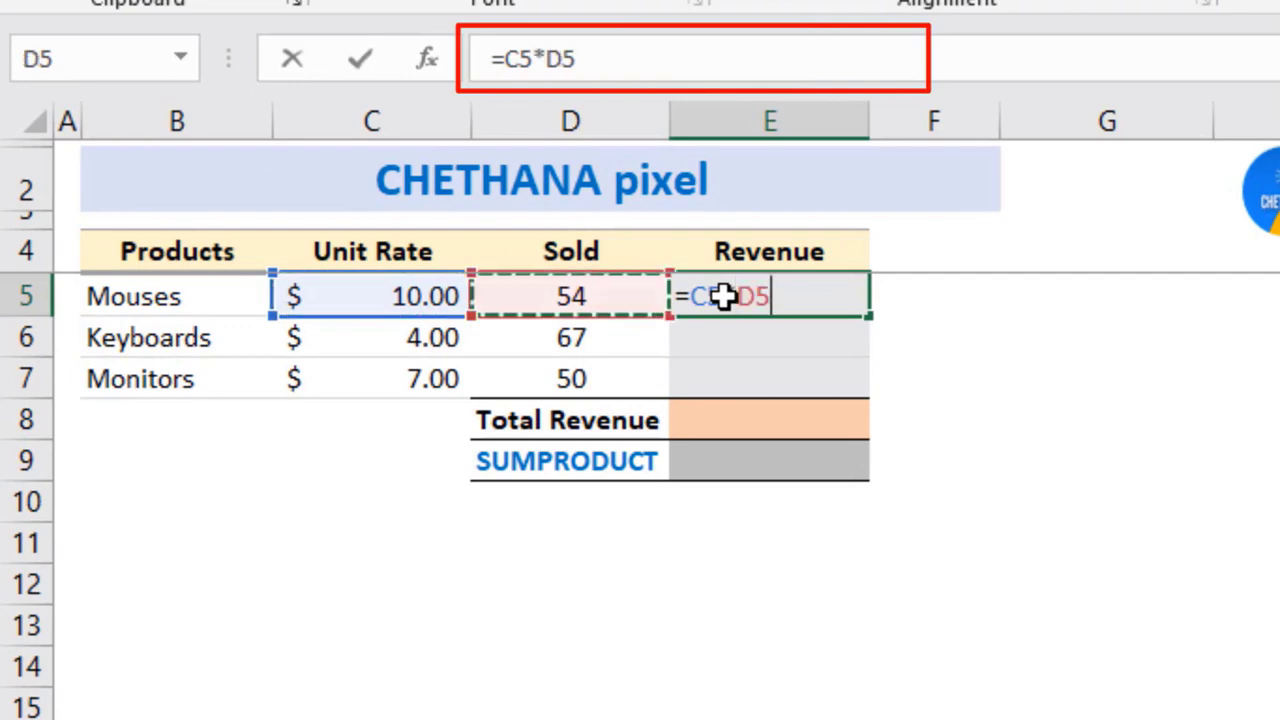
{"action": "key", "text": "Return"}
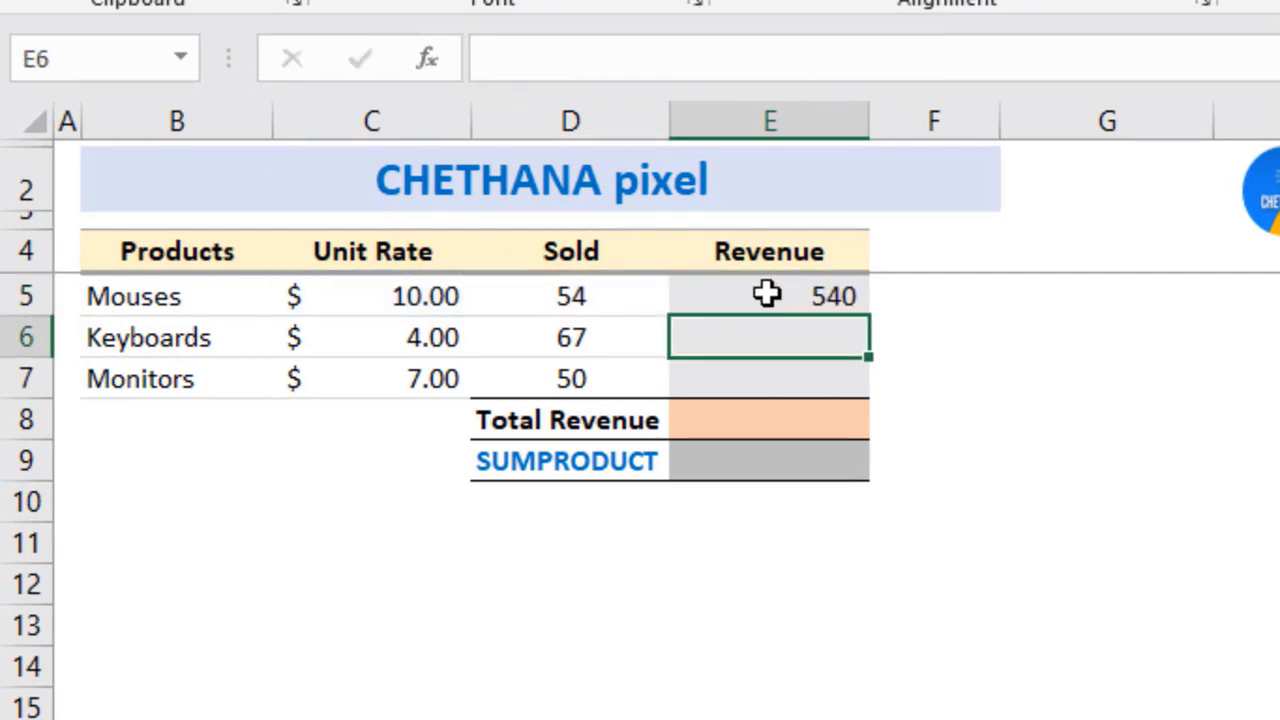
Copy the revenue formula from E5 to the range E5:E7 using Paste Special with only Formulas pasted.
{"action": "left_click", "coordinate": [770, 294]}
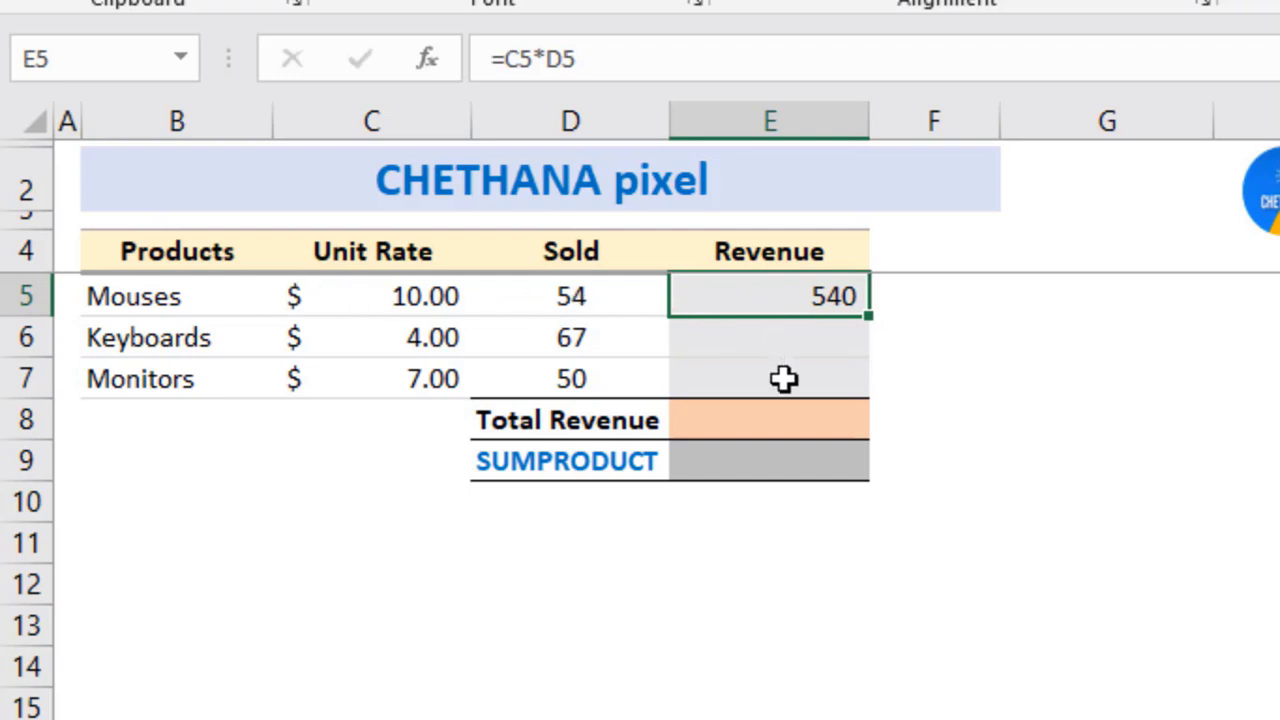
{"action": "key", "text": "ctrl+c"}
{"action": "left_click_drag", "start_coordinate": [800, 294], "coordinate": [794, 366]}
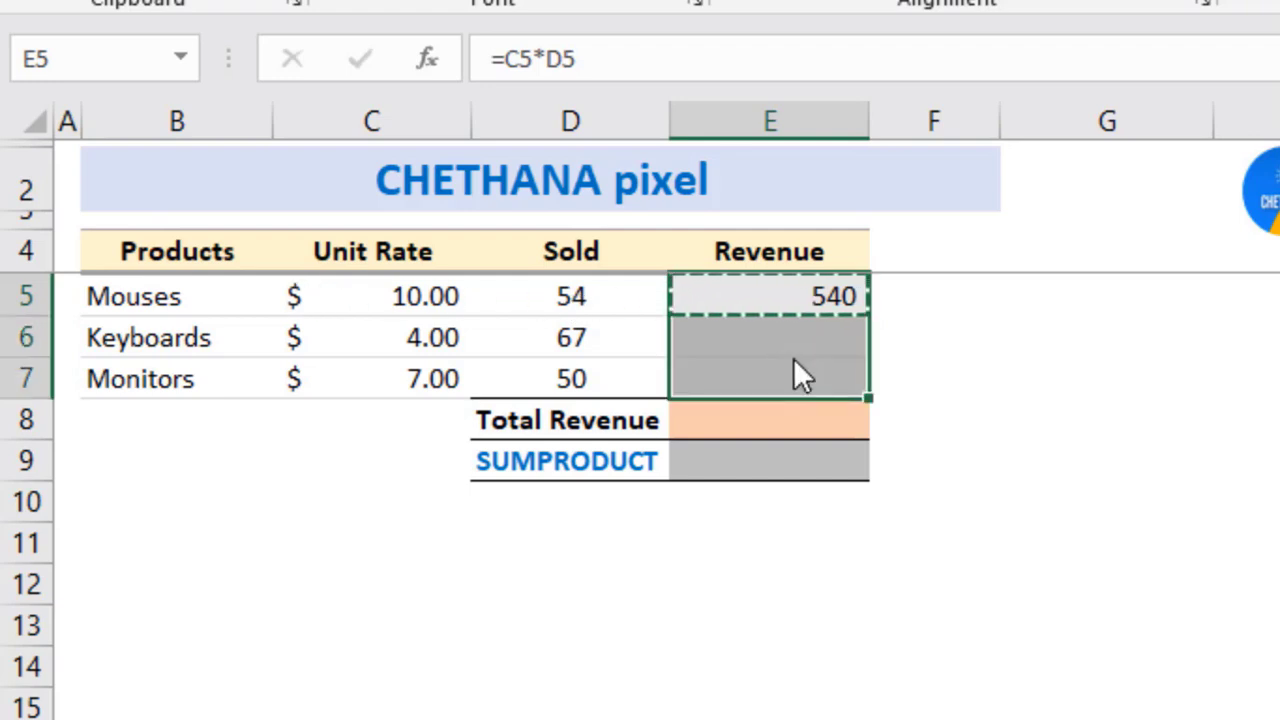
{"action": "right_click", "coordinate": [794, 329]}
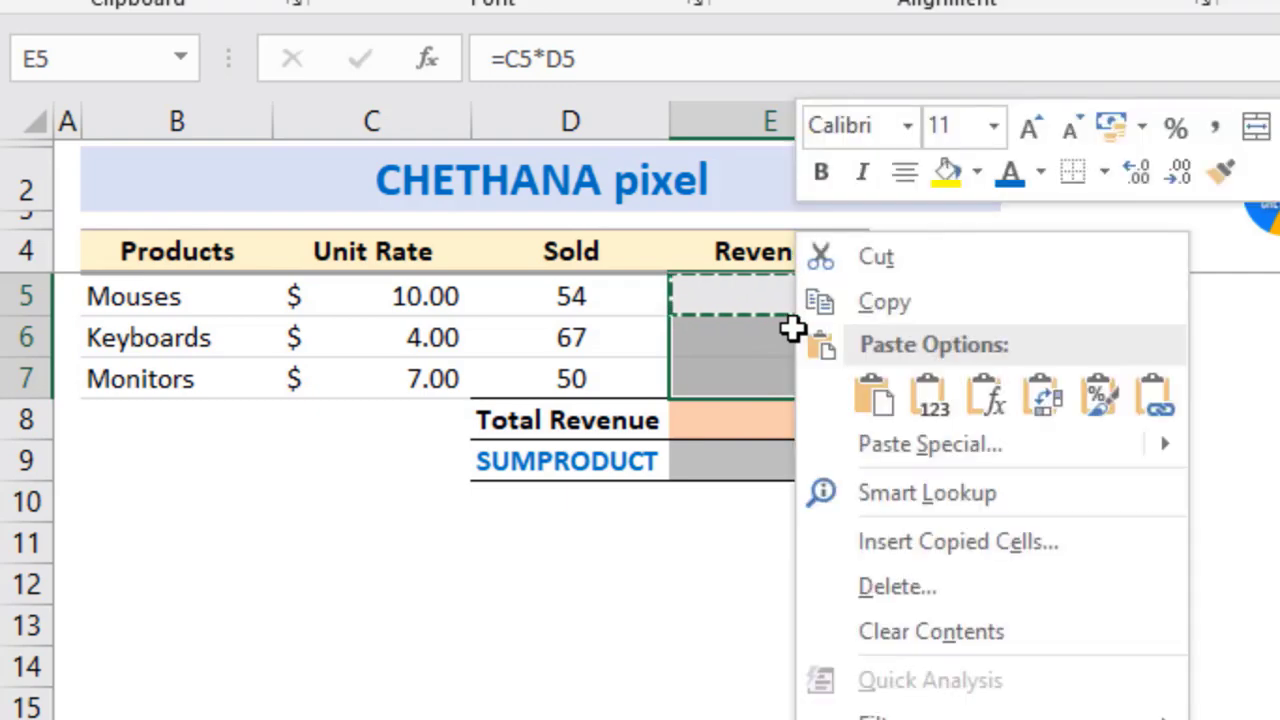
{"action": "left_click", "coordinate": [905, 443]}
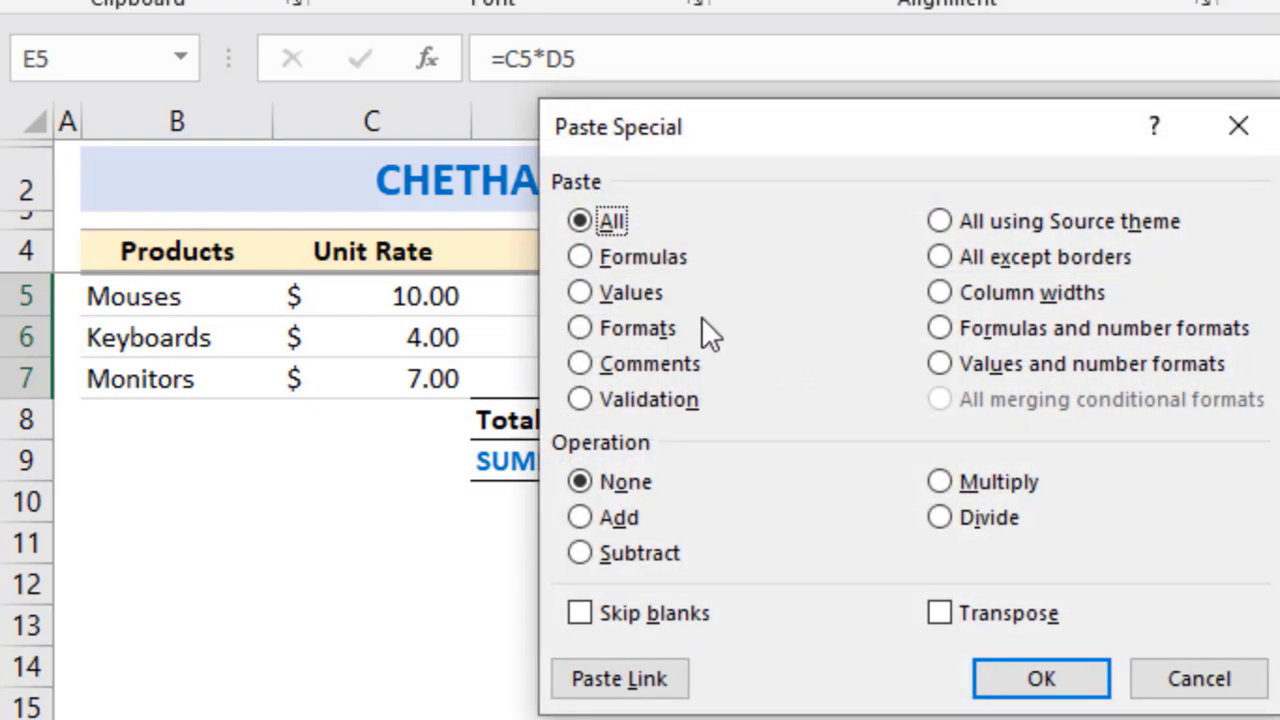
{"action": "left_click", "coordinate": [645, 326]}
{"action": "left_click", "coordinate": [645, 262]}
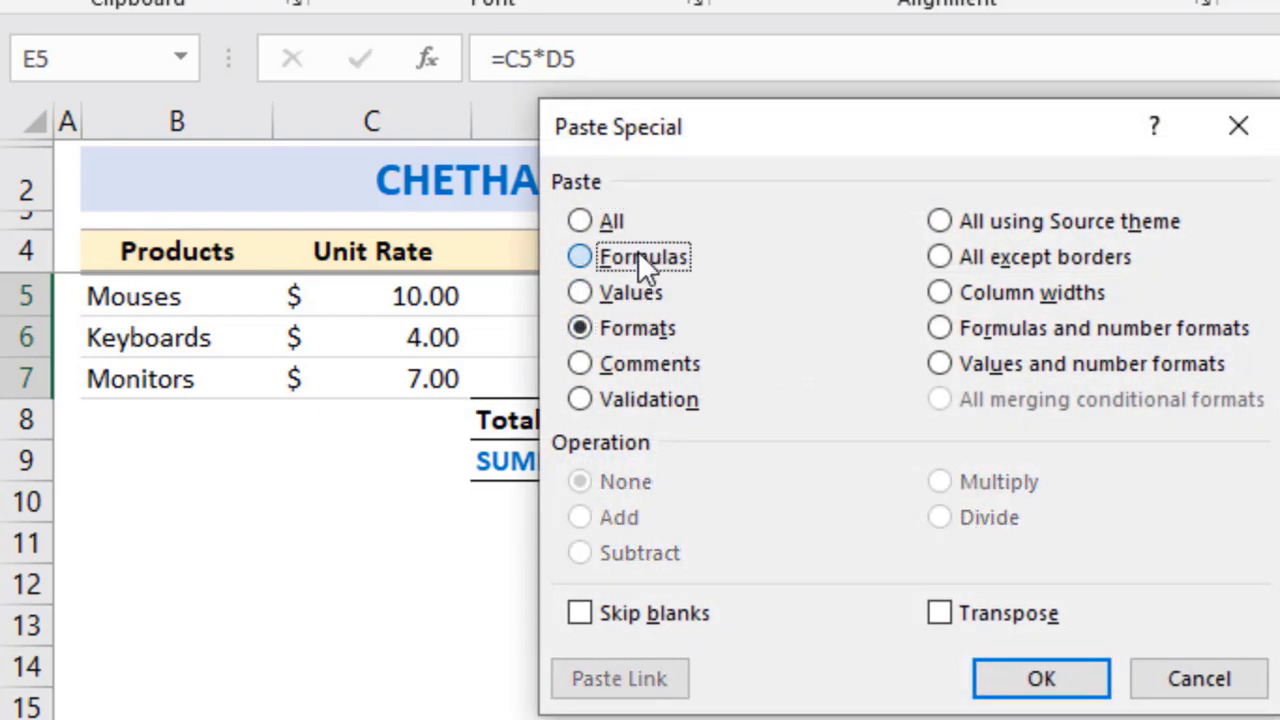
{"action": "left_click", "coordinate": [1036, 674]}
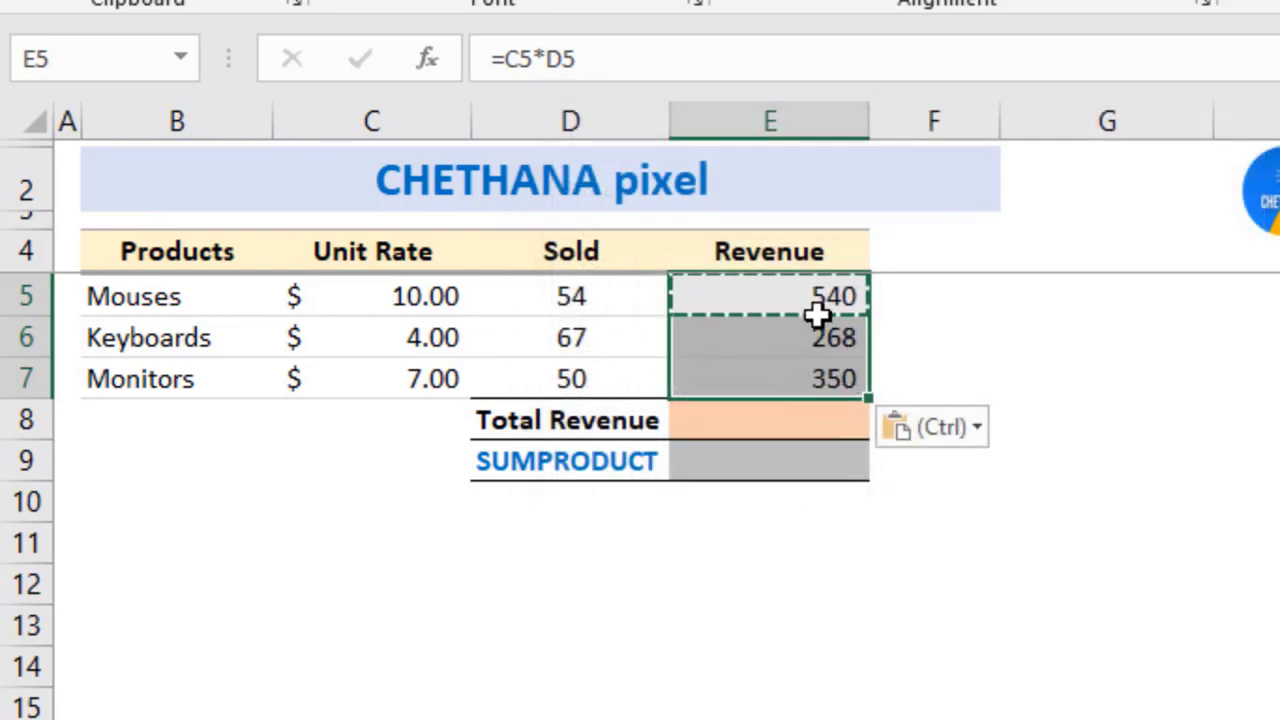
{"action": "left_click_drag", "start_coordinate": [829, 296], "coordinate": [211, 377]}
Enter =SUM(E5:E7) in E8 to calculate the Total Revenue.
{"action": "left_click", "coordinate": [766, 423]}
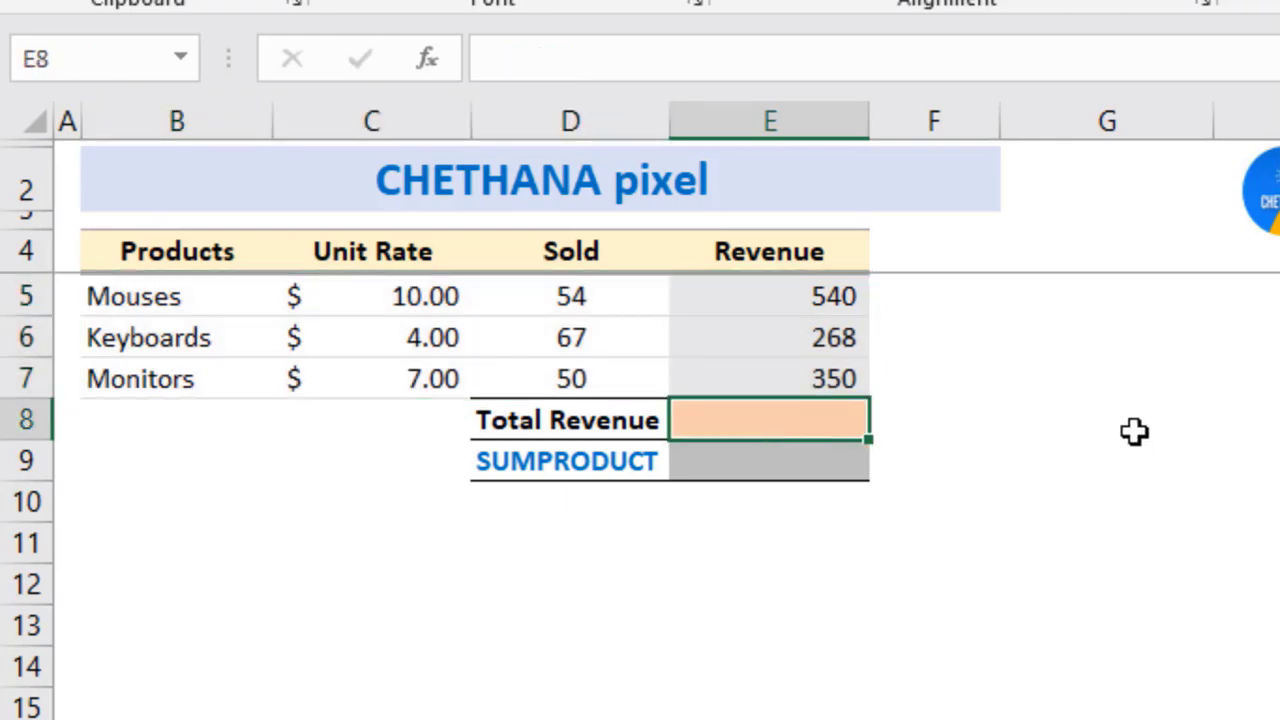
{"action": "type", "text": "=sum"}
{"action": "key", "text": "Tab"}
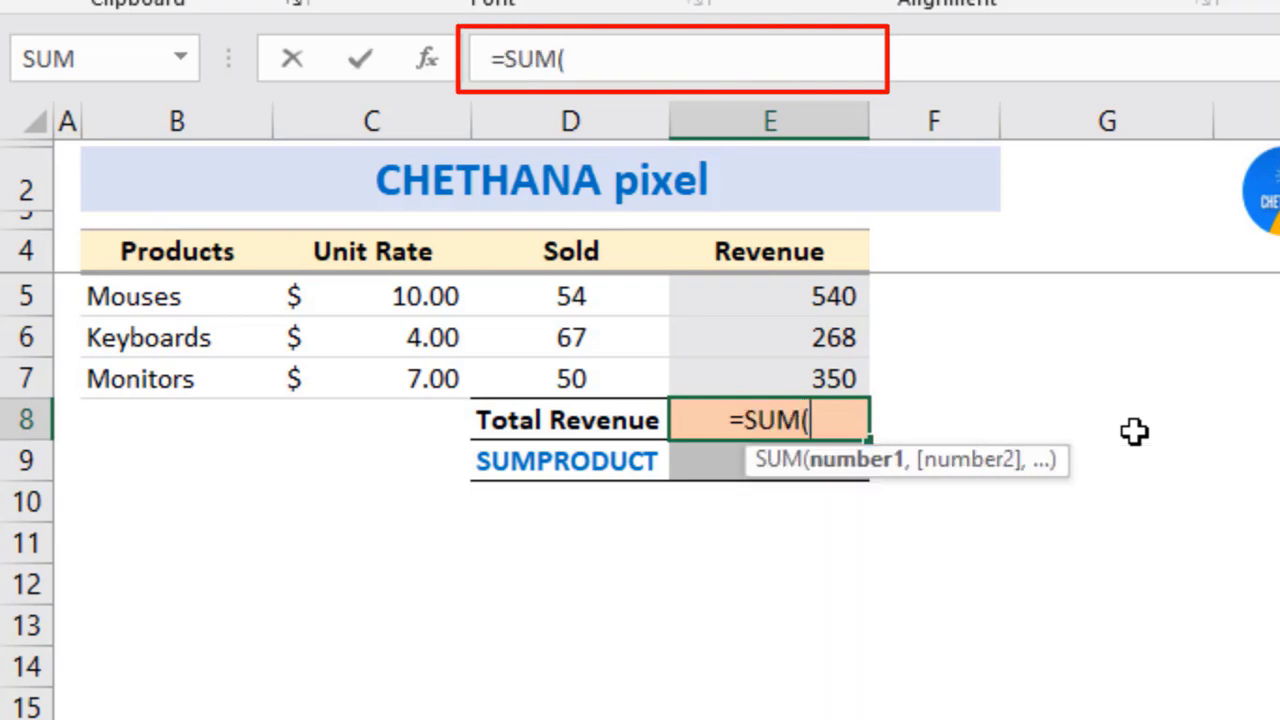
{"action": "key", "text": "Up"}
{"action": "key", "text": "shift+Up"}
{"action": "key", "text": "shift+Up"}
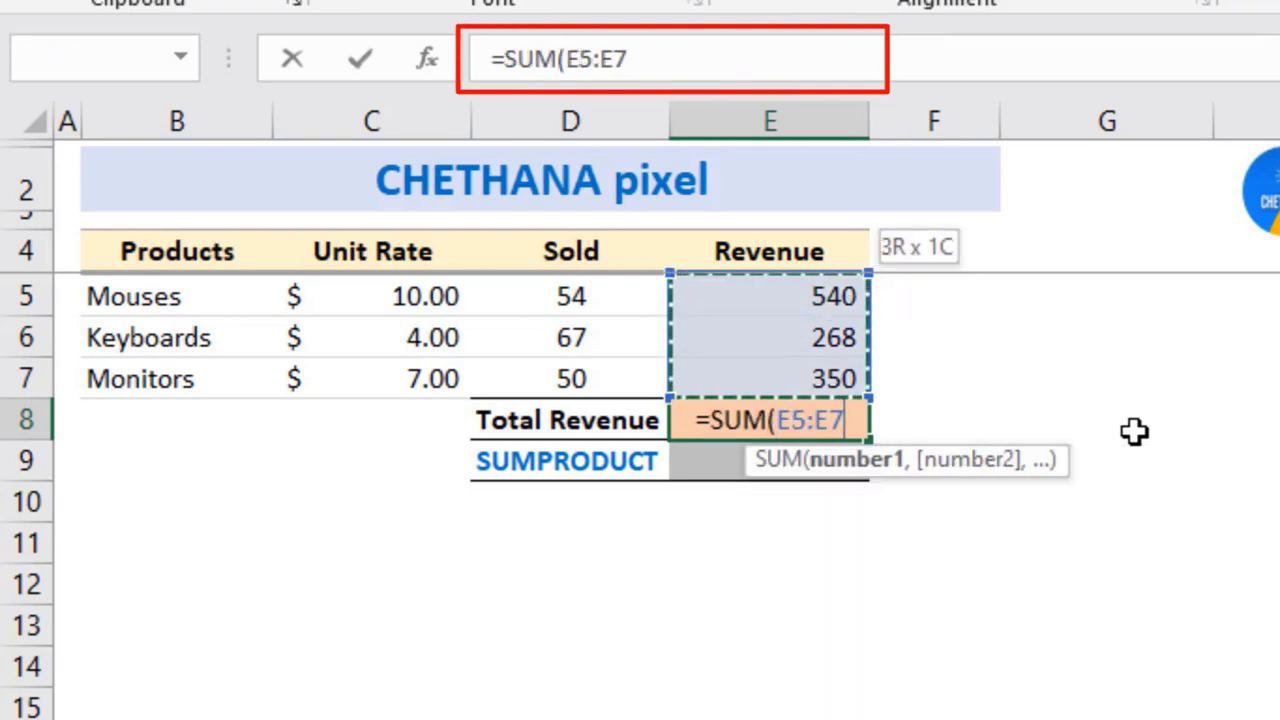
{"action": "type", "text": ")"}
{"action": "key", "text": "Return"}
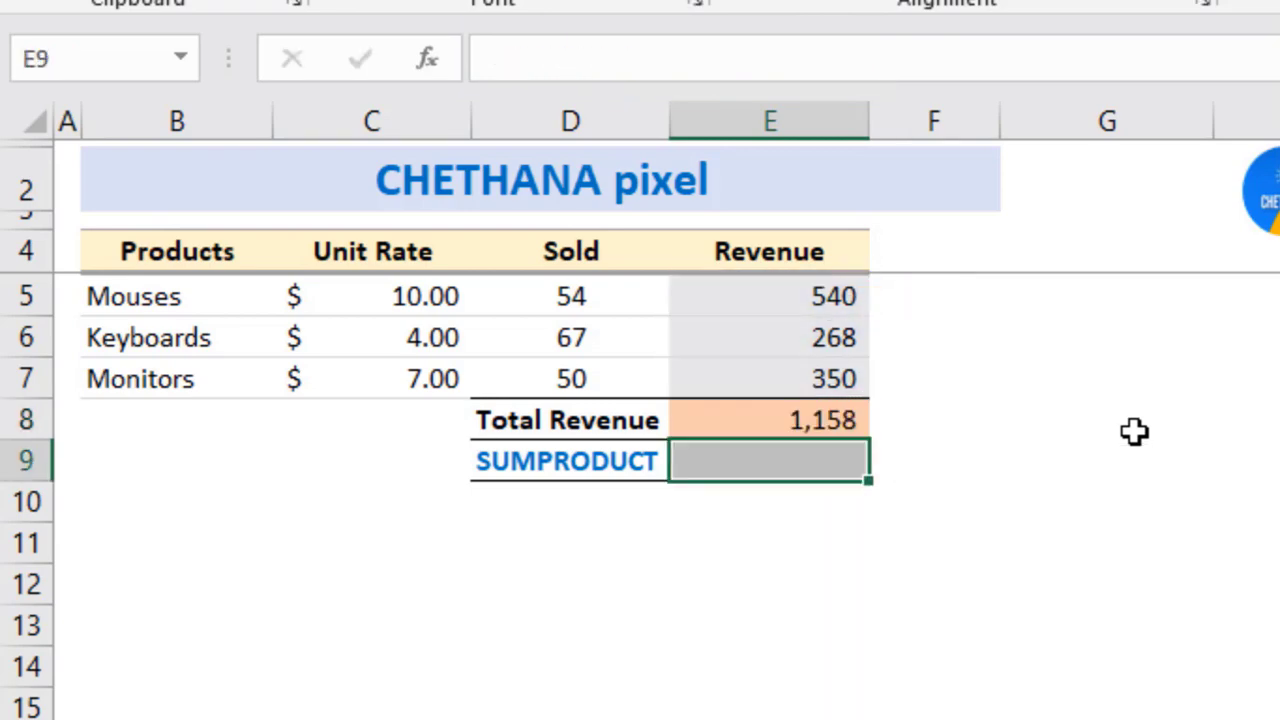
{"action": "left_click", "coordinate": [812, 425]}
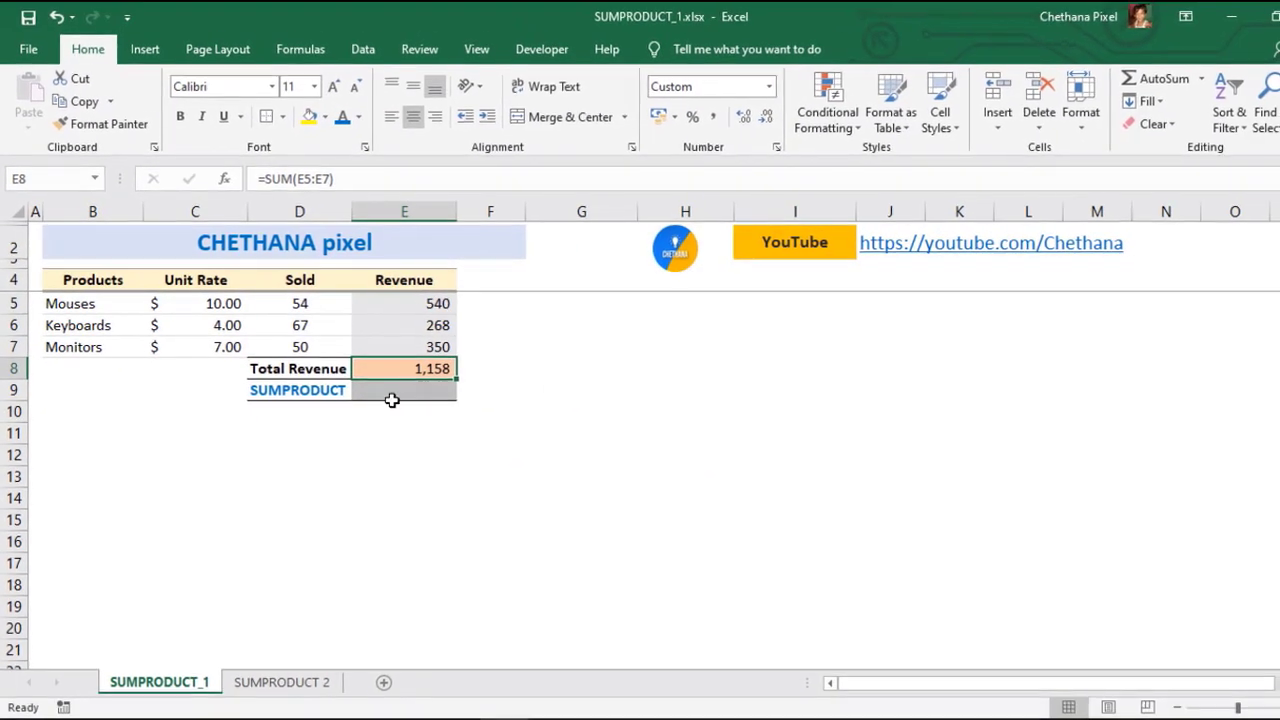
{"action": "left_click_drag", "start_coordinate": [411, 303], "coordinate": [411, 347]}
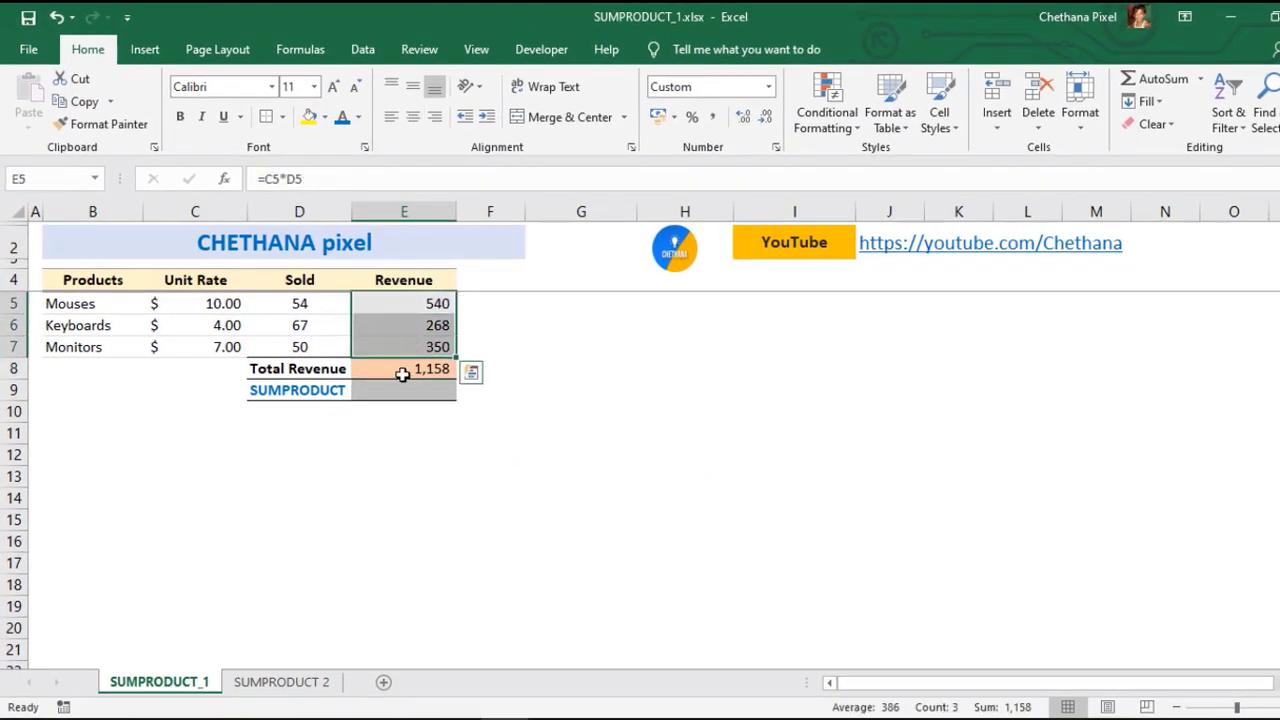
{"action": "left_click", "coordinate": [404, 369]}
{"action": "left_click_drag", "start_coordinate": [408, 303], "coordinate": [409, 331]}
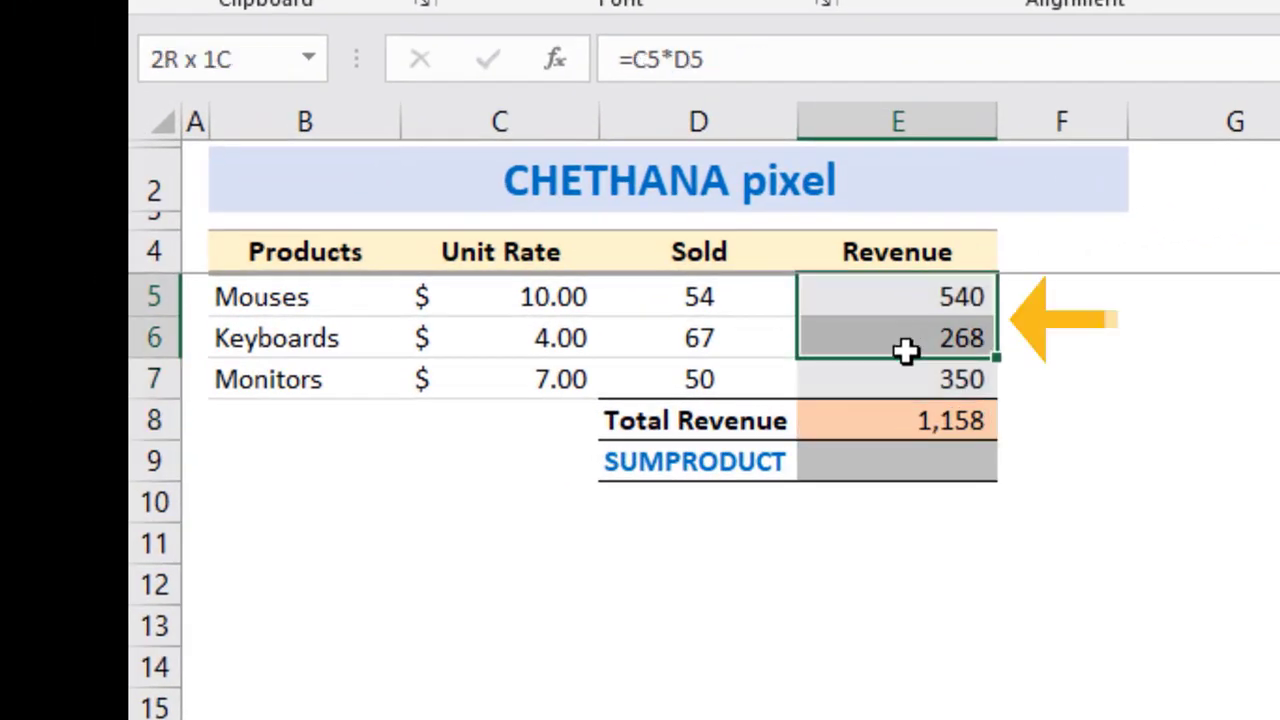
{"action": "left_click_drag", "start_coordinate": [905, 350], "coordinate": [903, 369]}
Enter =SUMPRODUCT(C5:C7,D5:D7) in E9 to calculate total revenue directly from the unit rates and sold quantities.
{"action": "left_click", "coordinate": [880, 418]}
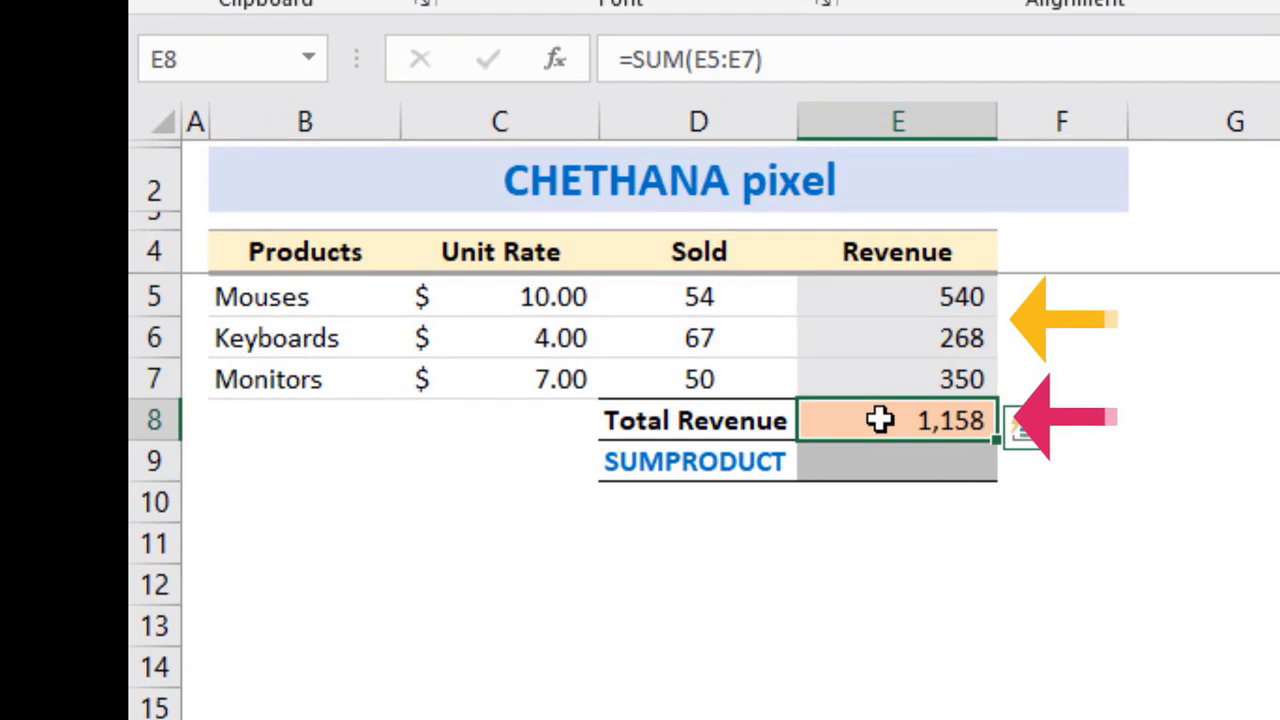
{"action": "key", "text": "Down"}
{"action": "type", "text": "=sump"}
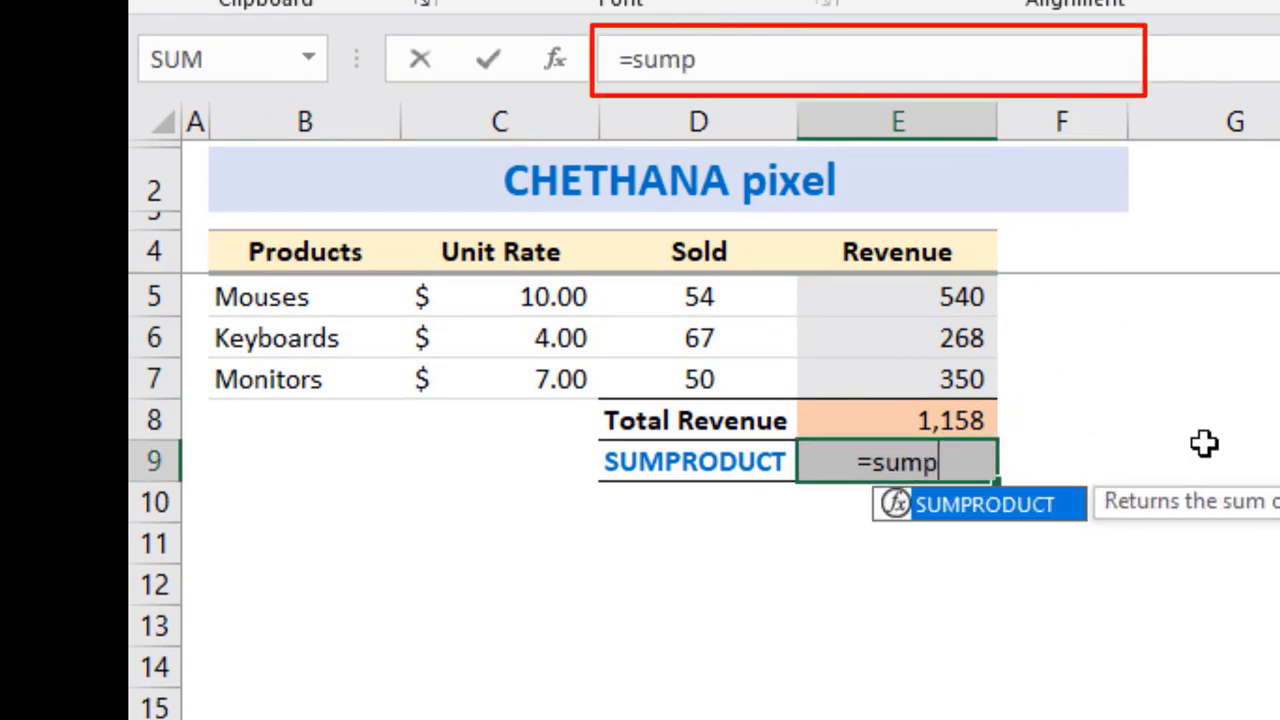
{"action": "key", "text": "Tab"}
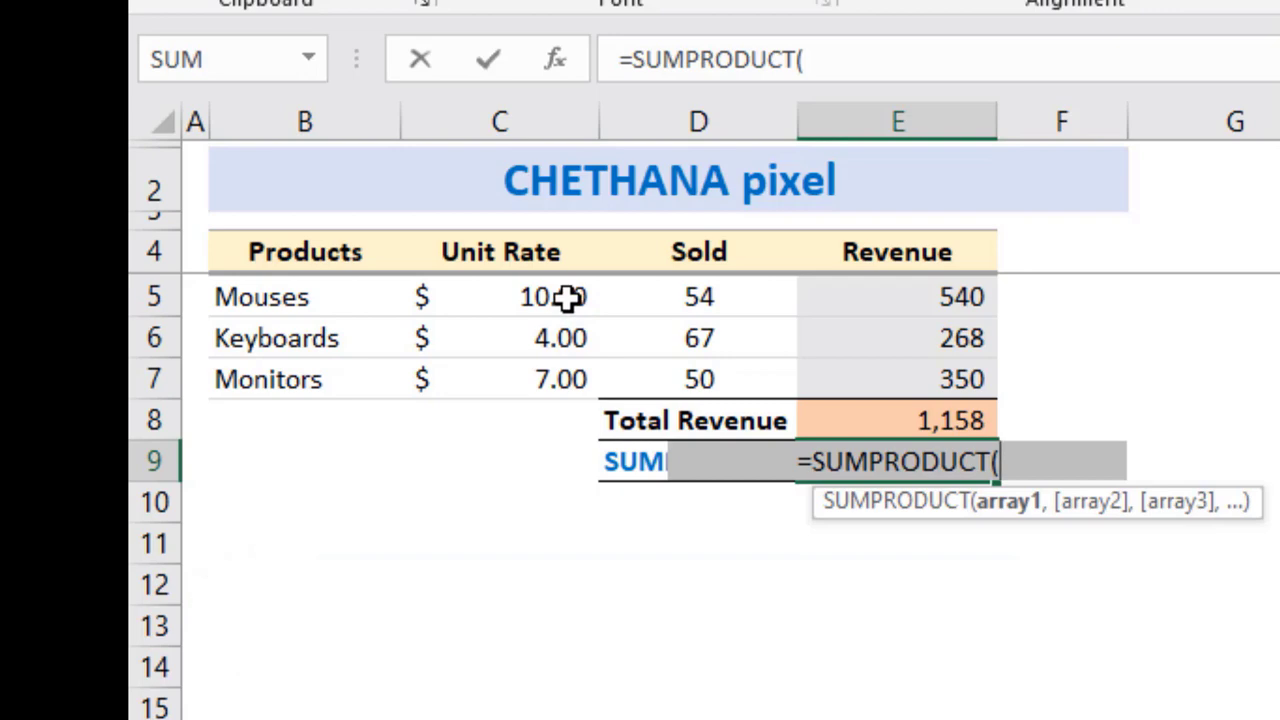
{"action": "left_click_drag", "start_coordinate": [571, 297], "coordinate": [569, 371]}
{"action": "type", "text": ","}
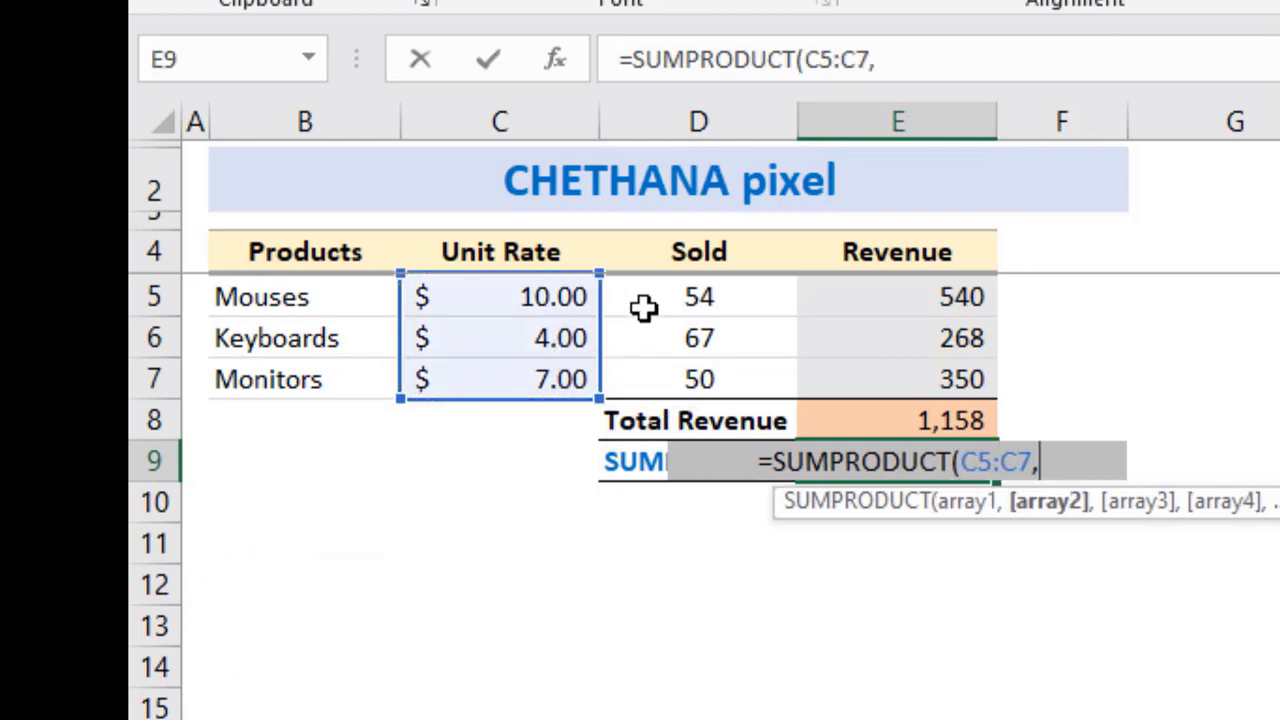
{"action": "left_click_drag", "start_coordinate": [679, 281], "coordinate": [677, 371]}
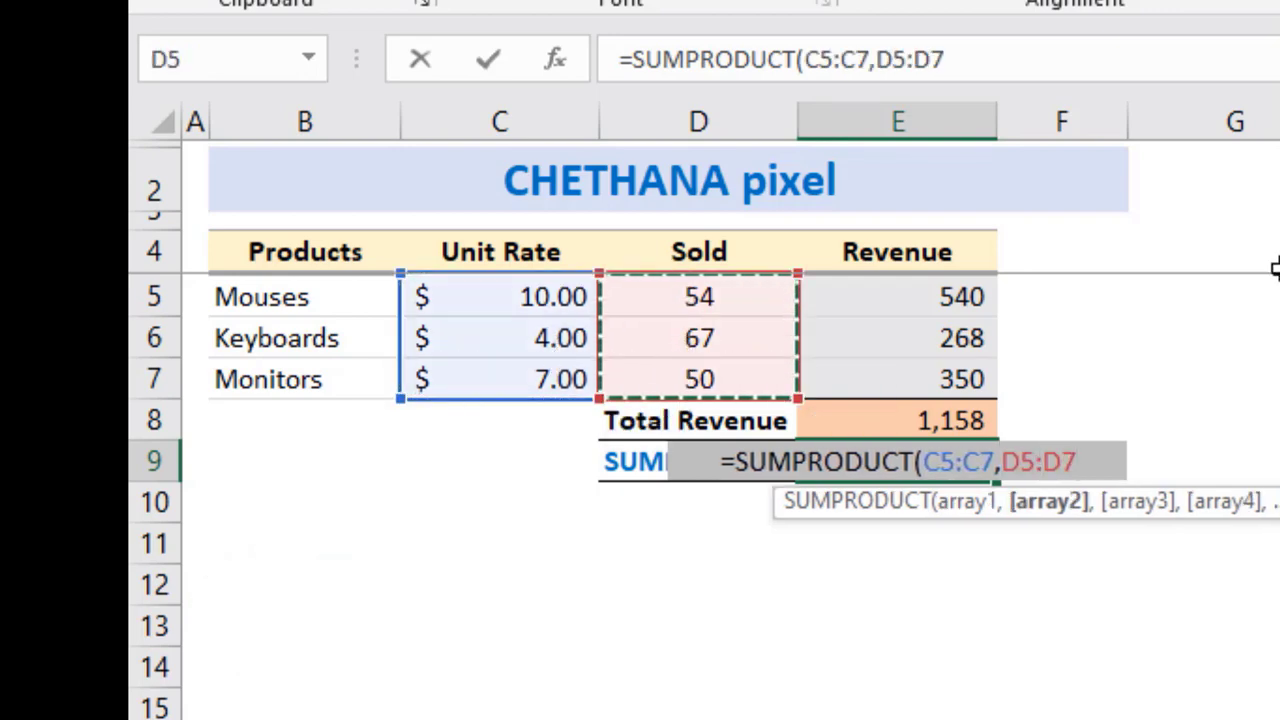
{"action": "type", "text": ")"}
{"action": "key", "text": "Return"}
Compare the Total Revenue result in E8 with the SUMPRODUCT result in E9.
{"action": "left_click", "coordinate": [921, 430]}
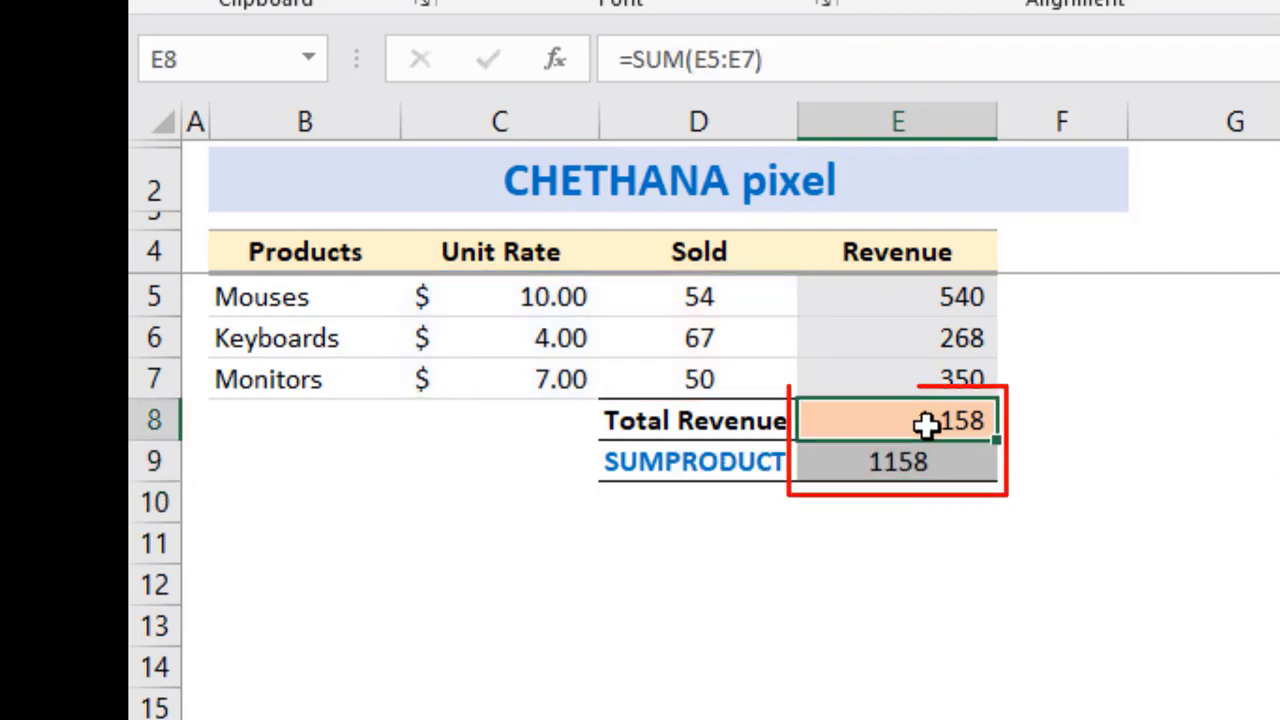
{"action": "left_click_drag", "start_coordinate": [926, 447], "coordinate": [926, 446]}
{"action": "left_click", "coordinate": [903, 463]}
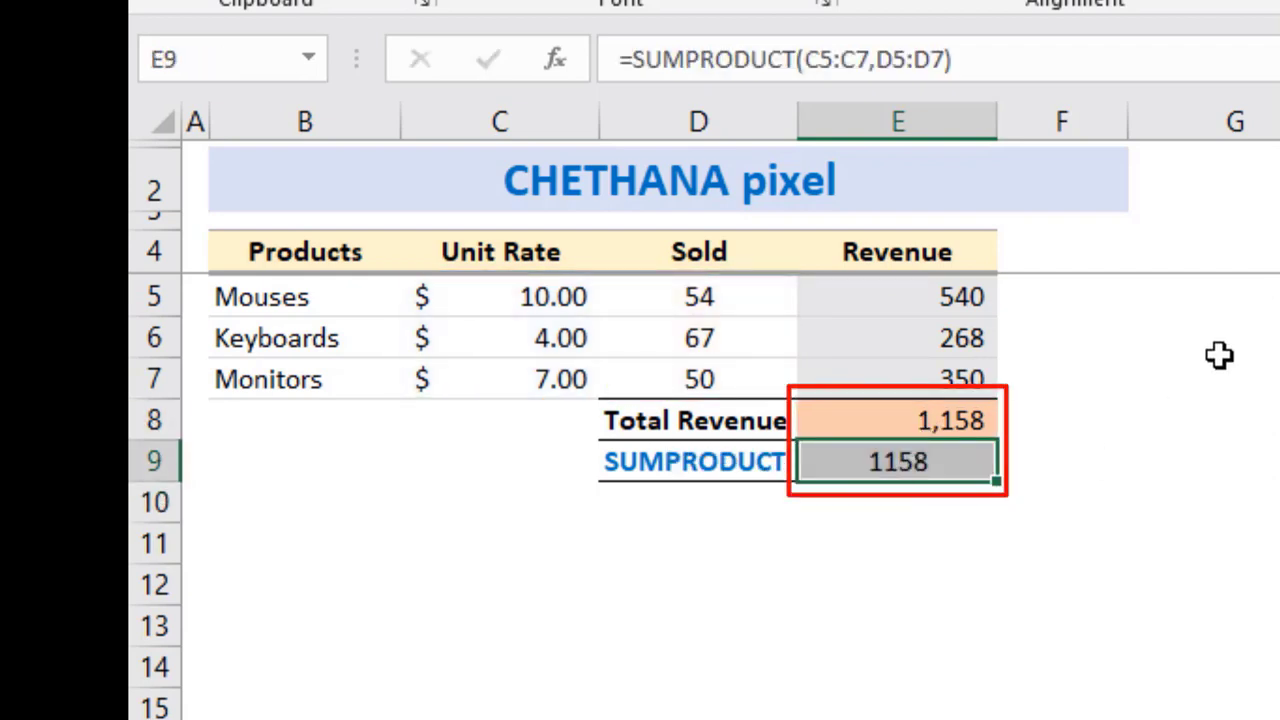
{"action": "left_click", "coordinate": [926, 420]}
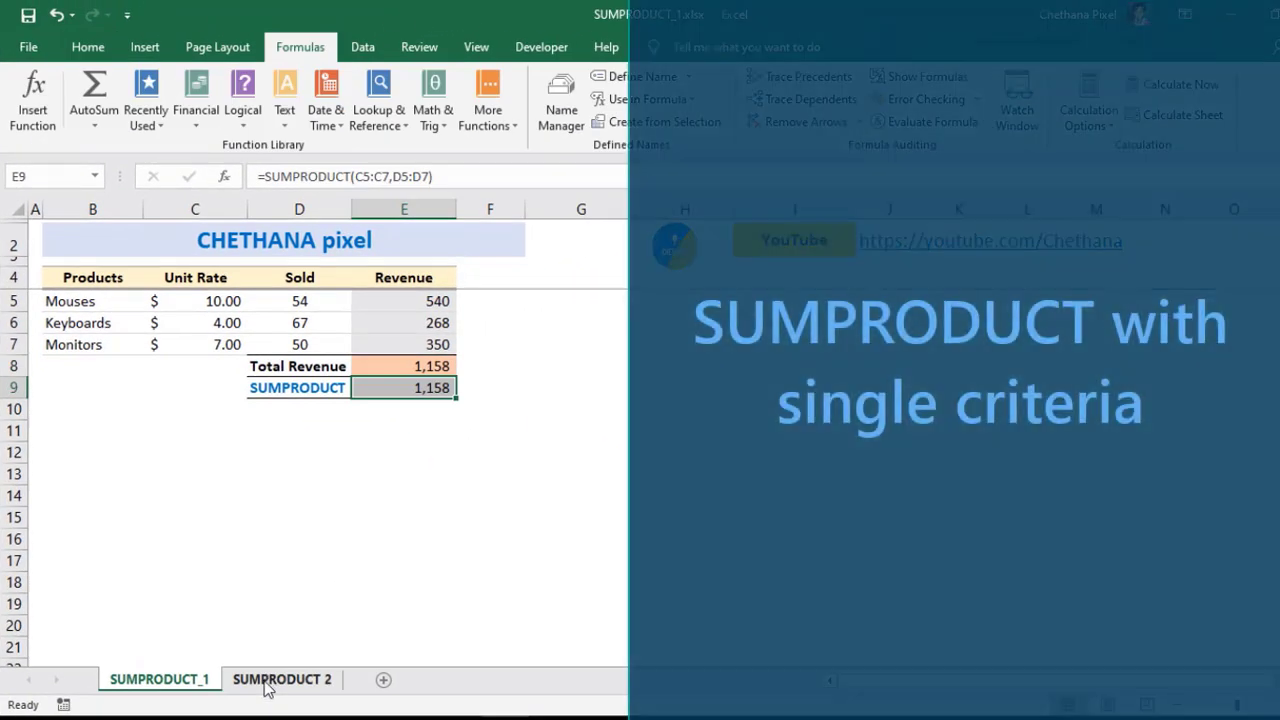
Switch to the SUMPRODUCT 2 sheet and review its Products and Sales columns.
{"action": "left_click", "coordinate": [270, 681]}
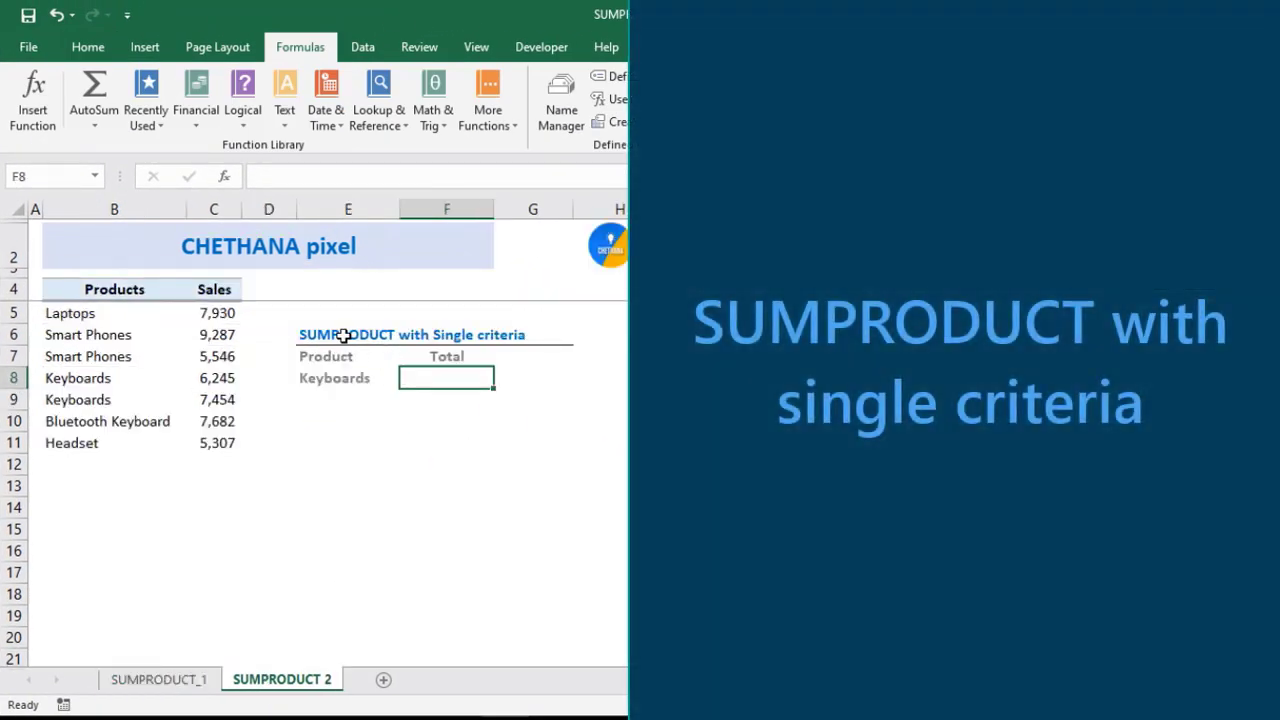
{"action": "left_click_drag", "start_coordinate": [120, 289], "coordinate": [117, 443]}
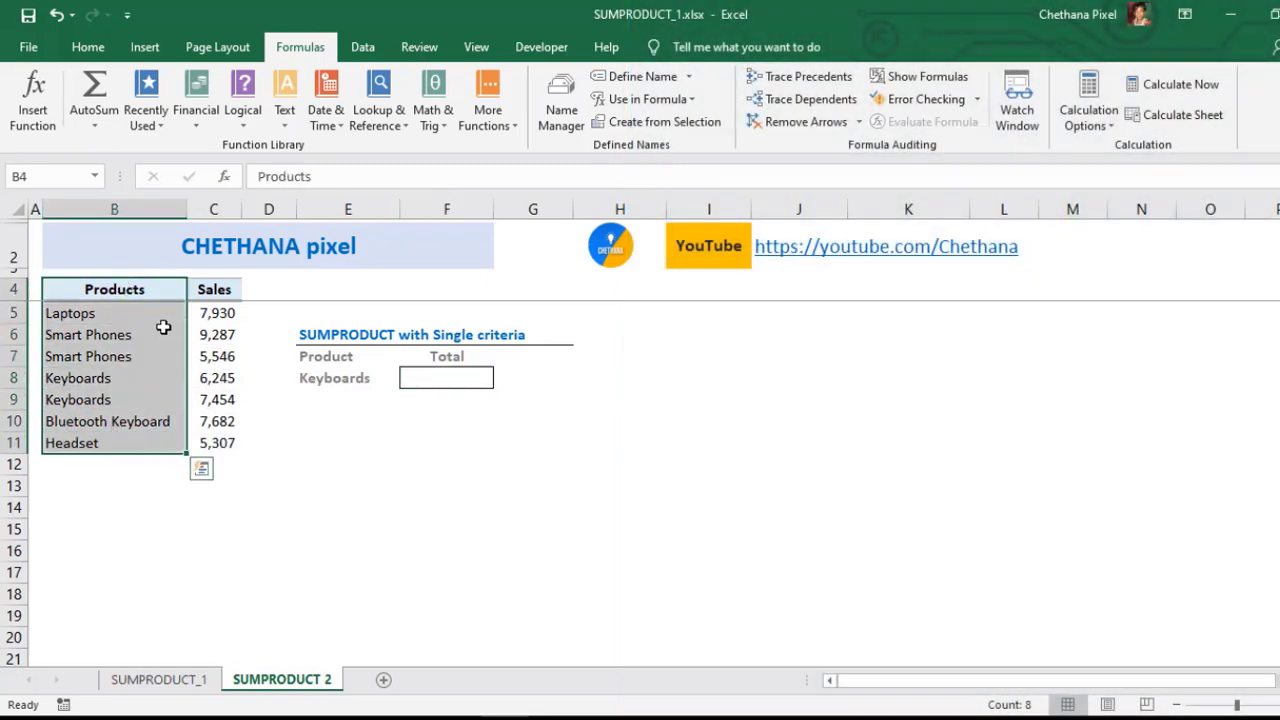
{"action": "left_click", "coordinate": [210, 291]}
{"action": "left_click", "coordinate": [114, 290]}
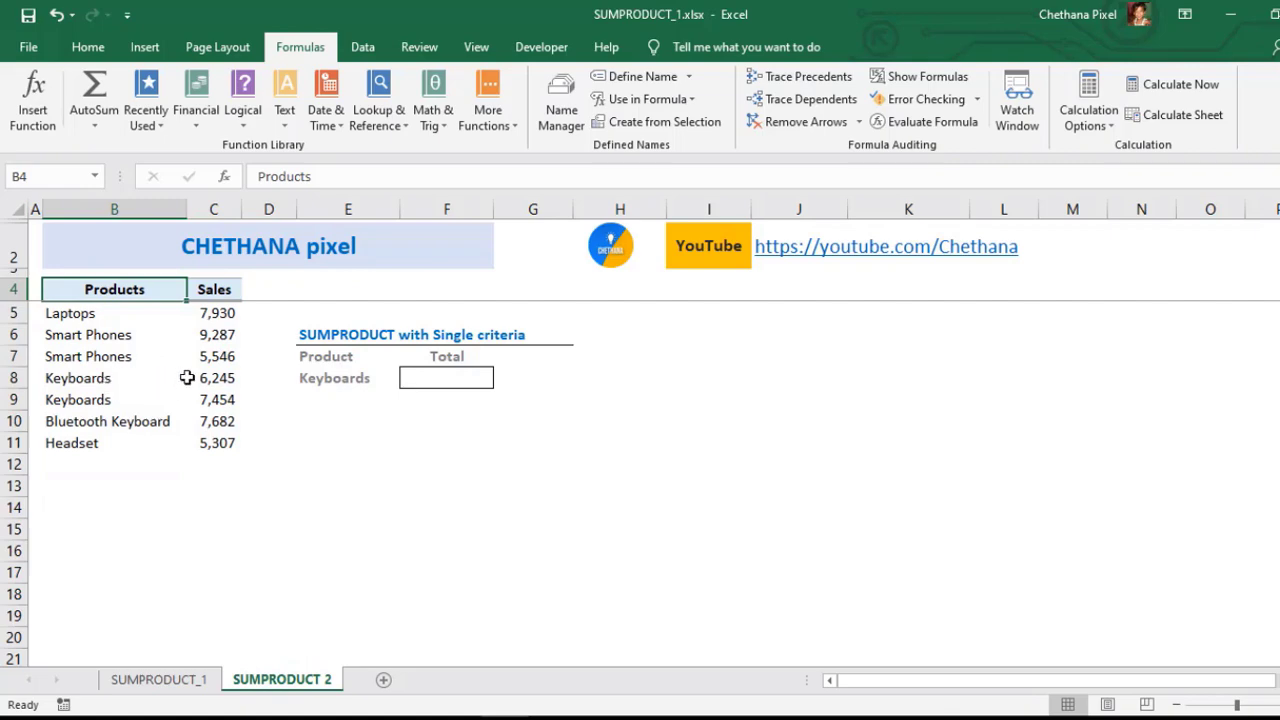
Enter =SUMPRODUCT((B5:B11=E8)*(C5:C11)) in F8 to total the Keyboards sales.
{"action": "left_click", "coordinate": [423, 381]}
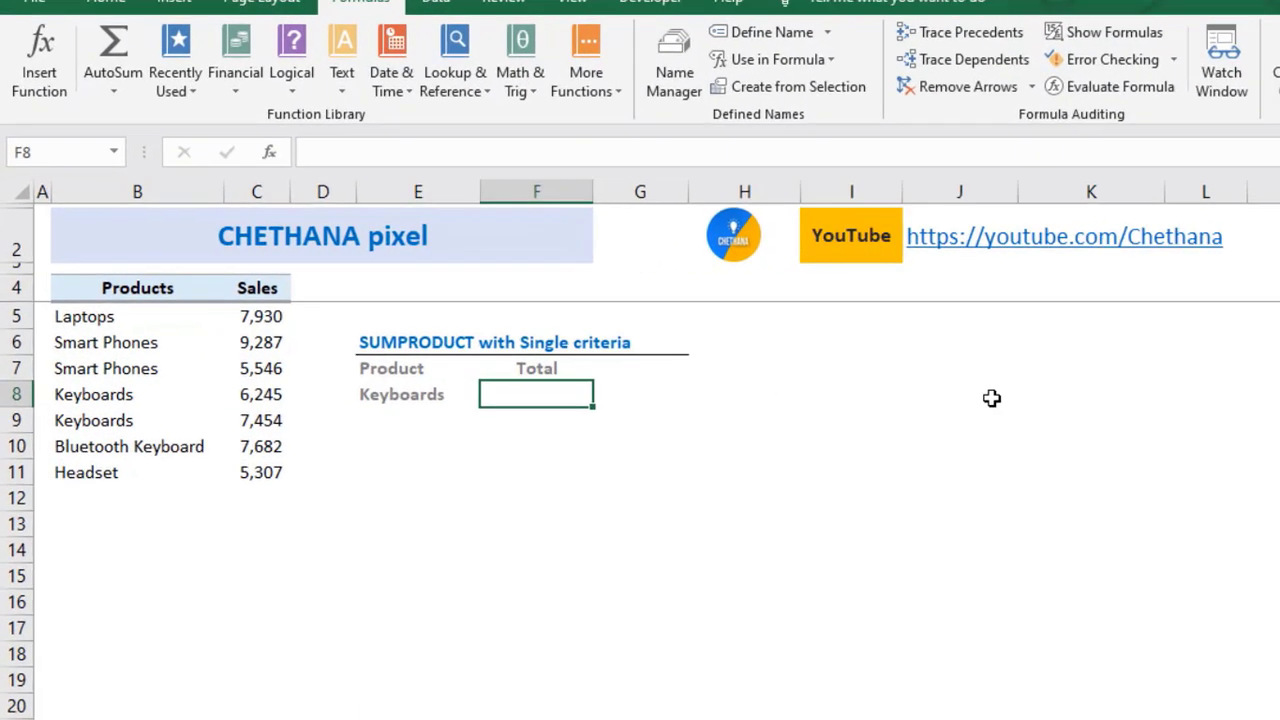
{"action": "type", "text": "=sump"}
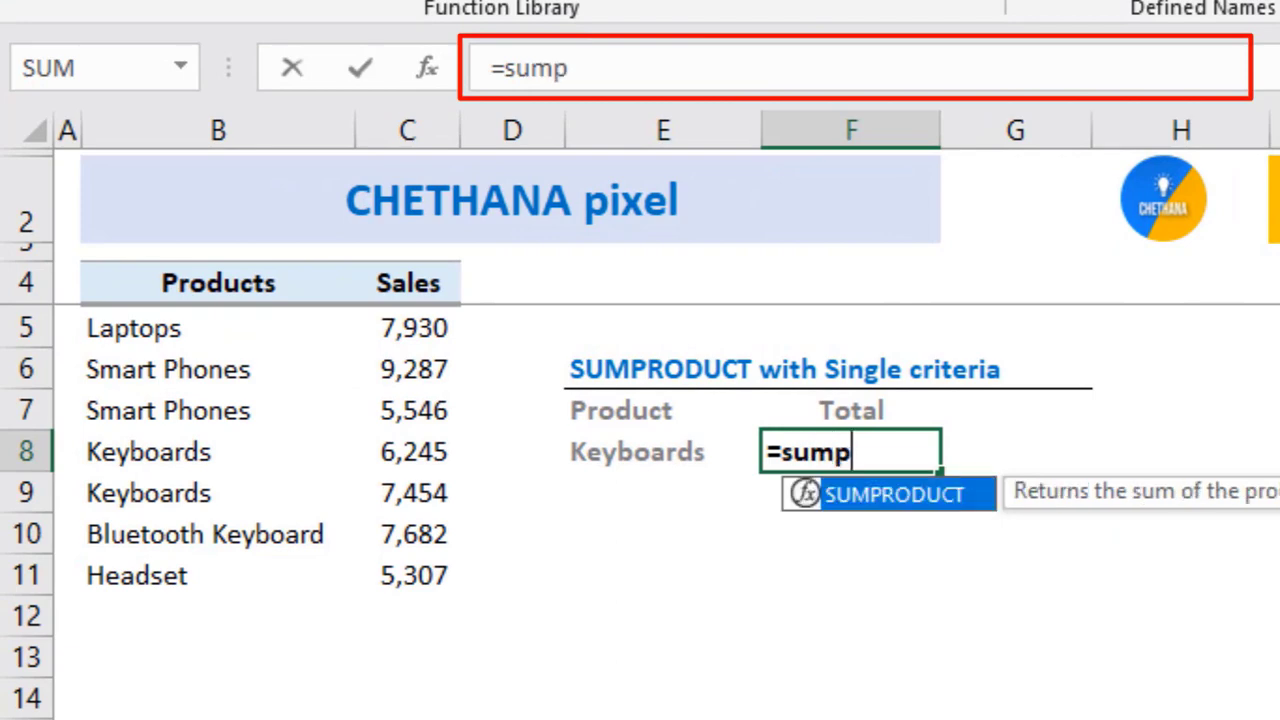
{"action": "key", "text": "Tab"}
{"action": "type", "text": "("}
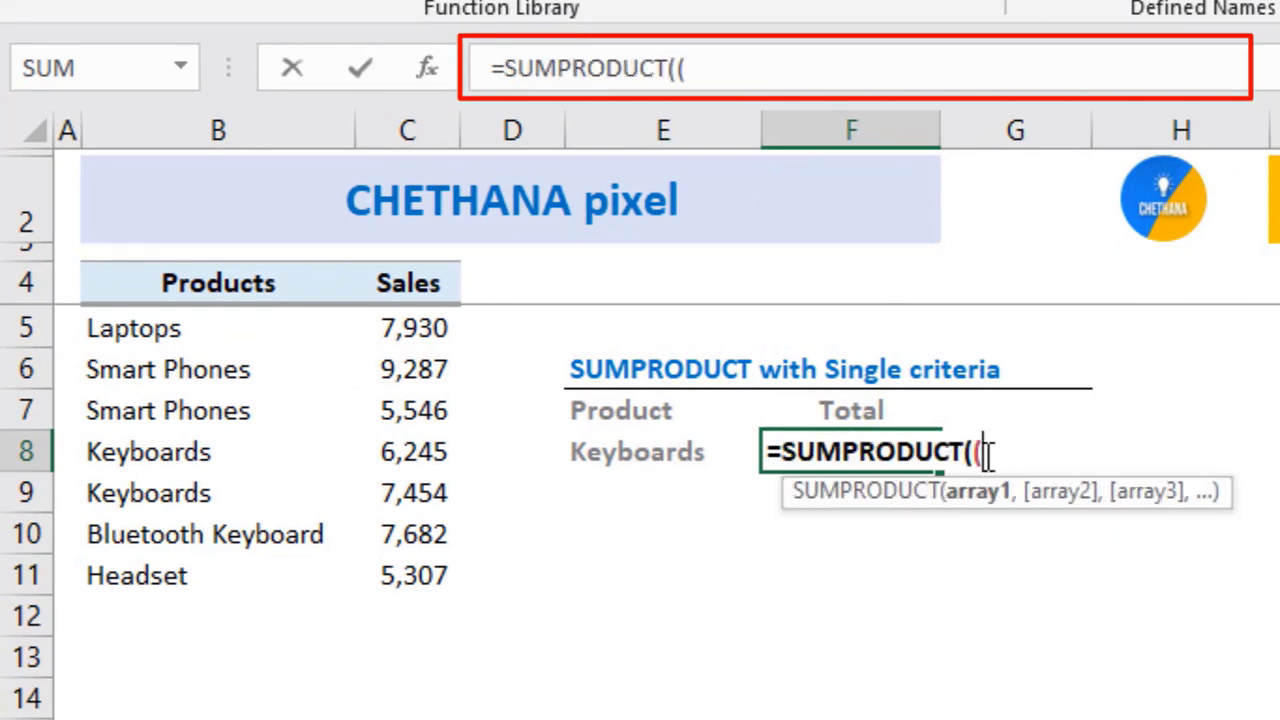
{"action": "left_click_drag", "start_coordinate": [160, 335], "coordinate": [138, 567]}
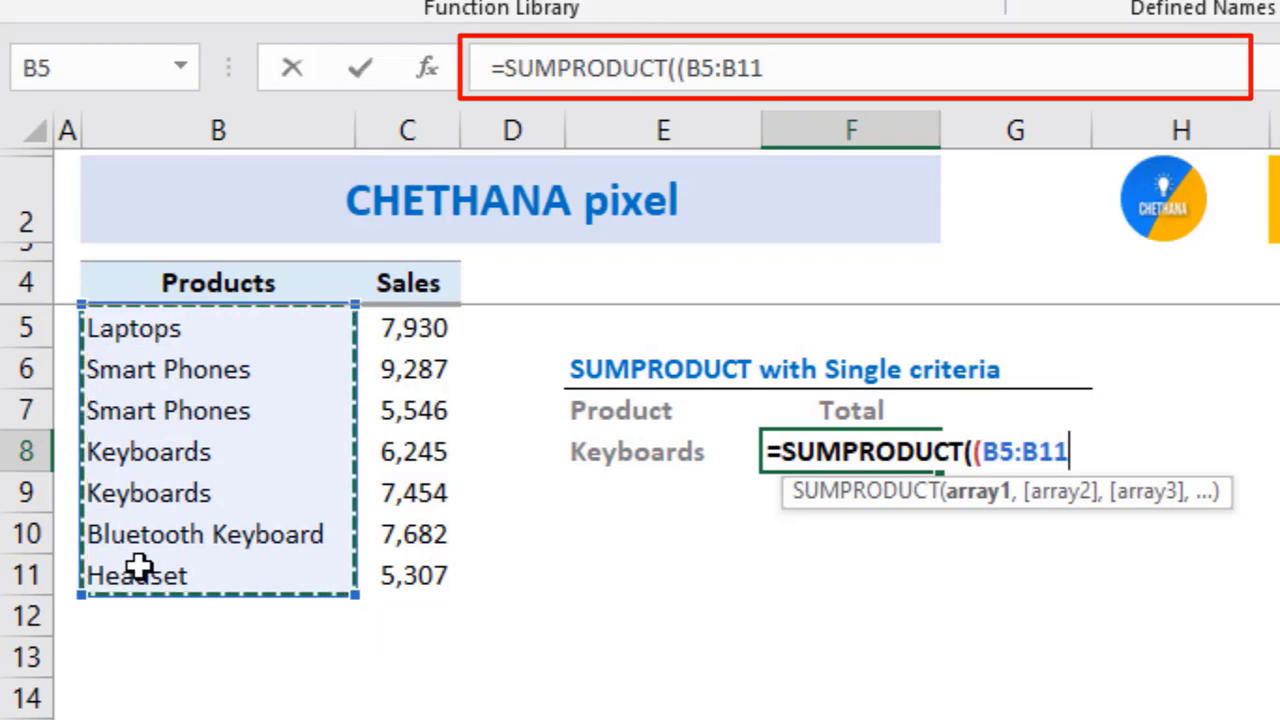
{"action": "type", "text": "="}
{"action": "left_click", "coordinate": [663, 445]}
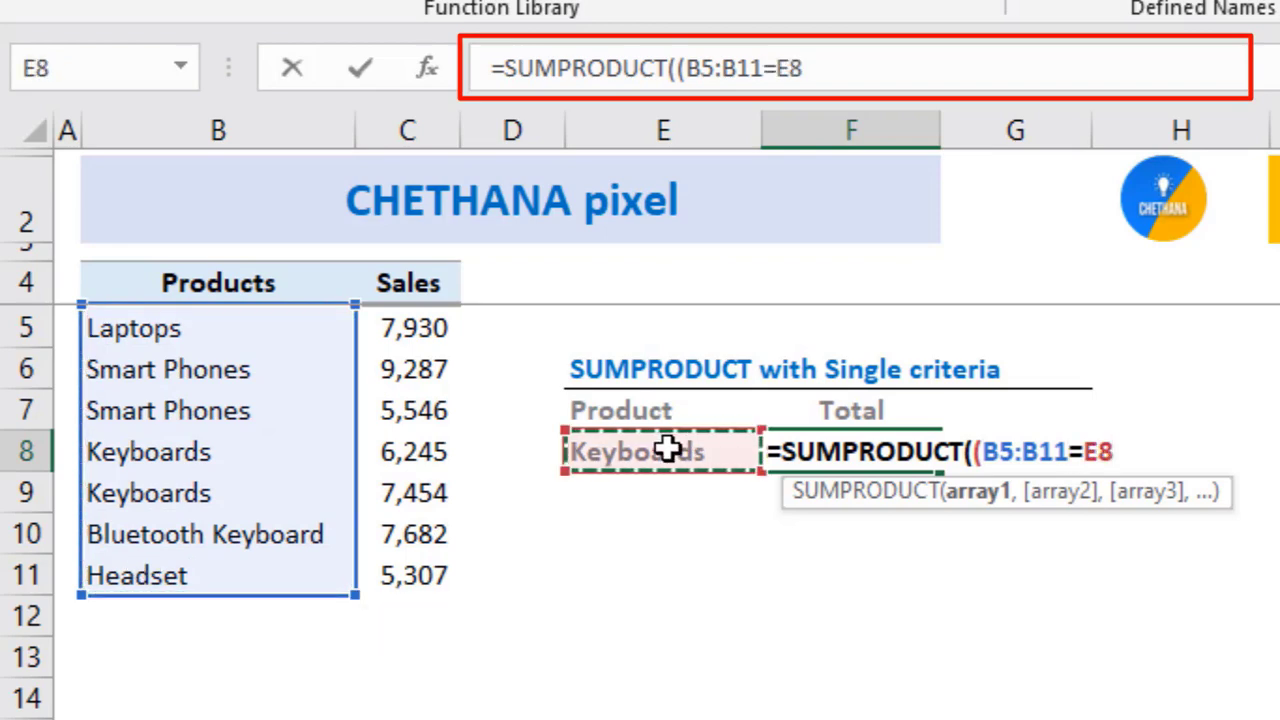
{"action": "type", "text": ")"}
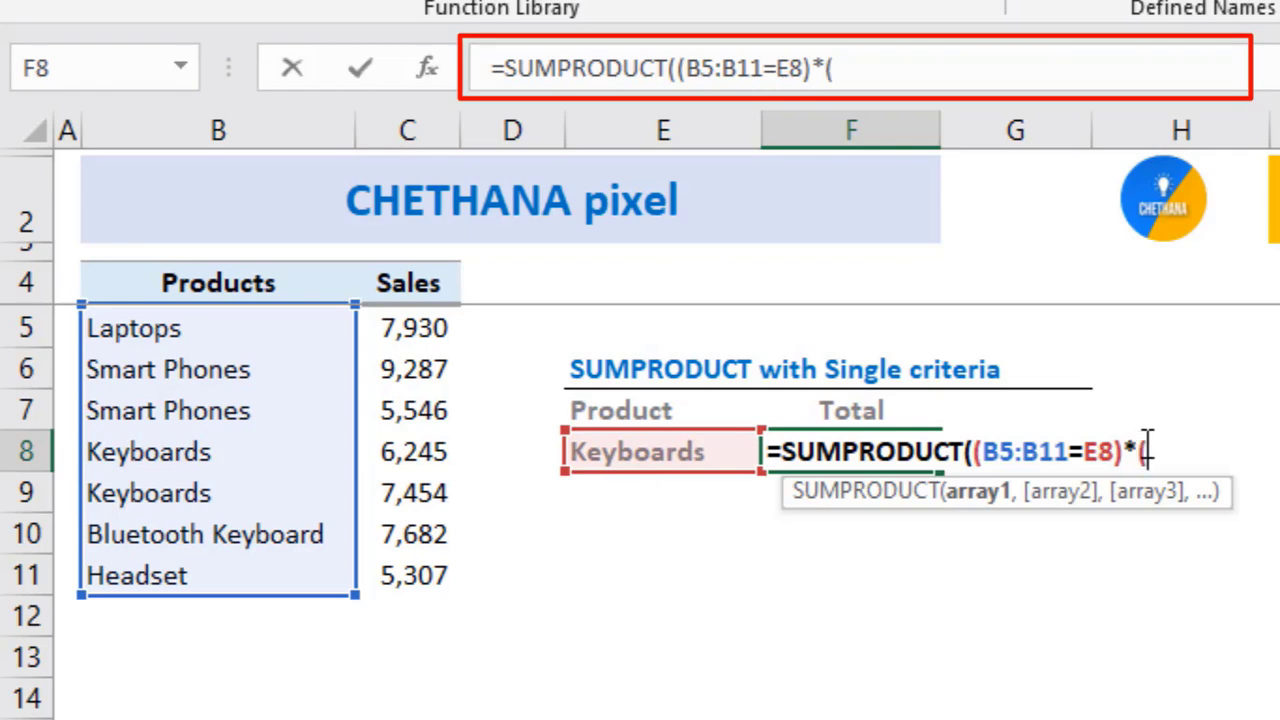
{"action": "type", "text": "*("}
{"action": "left_click_drag", "start_coordinate": [405, 330], "coordinate": [396, 575]}
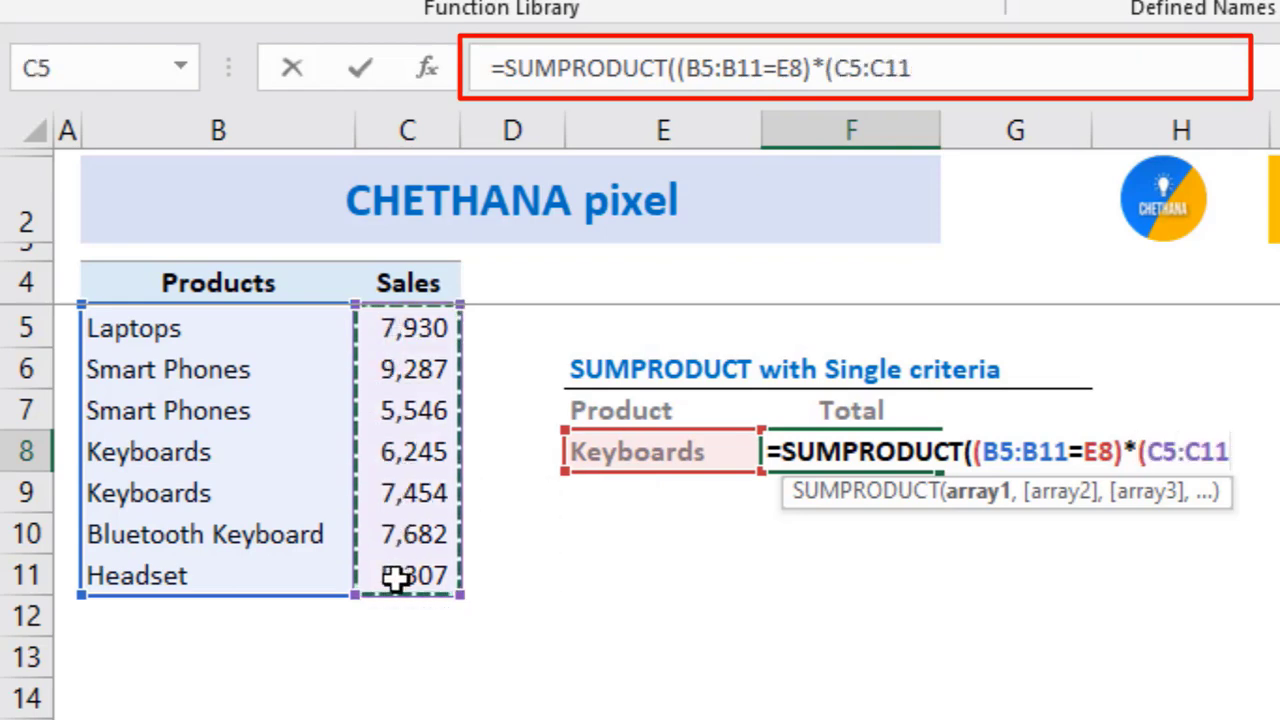
{"action": "type", "text": ")"}
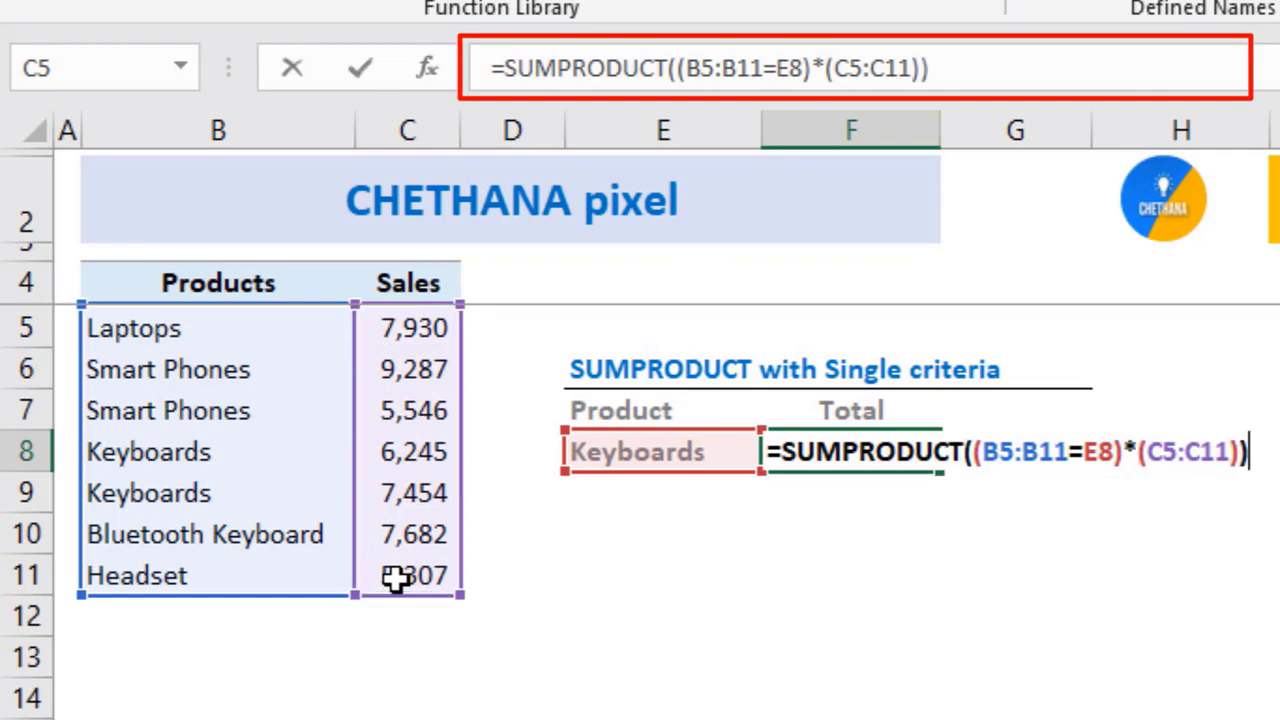
{"action": "key", "text": "Return"}
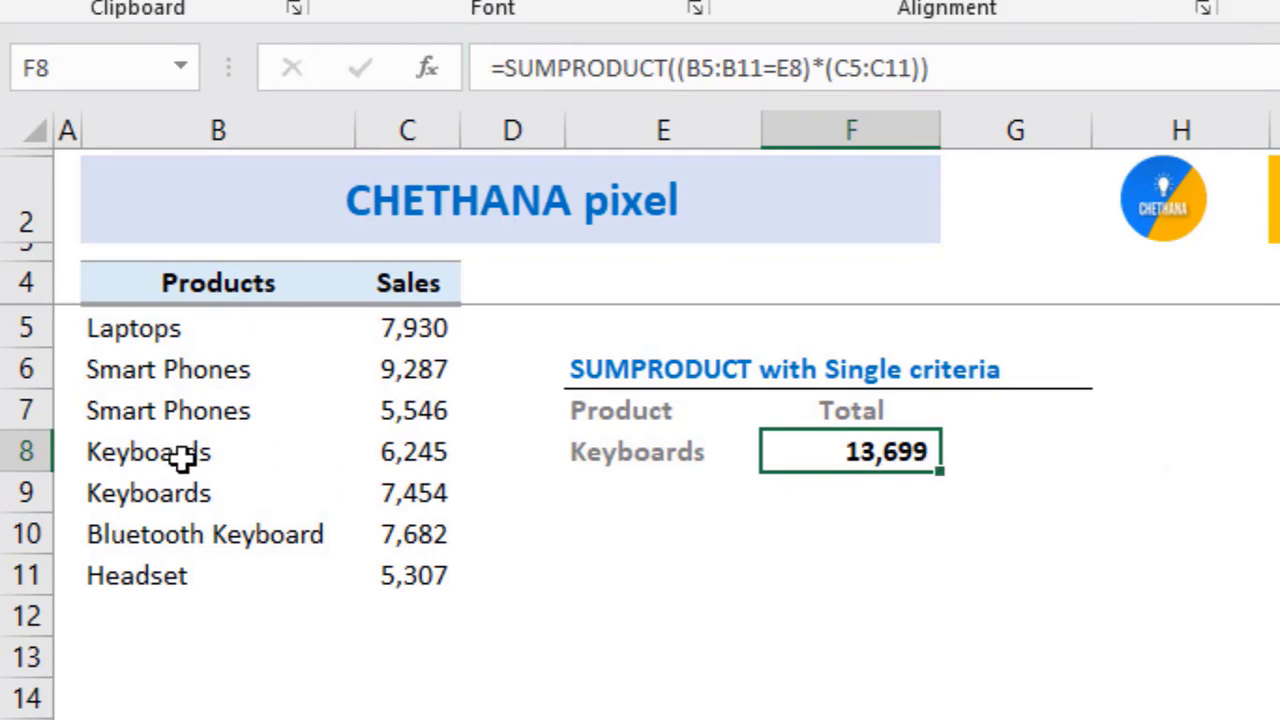
Check the sum of the two Keyboards sales in C8:C9 against the SUMPRODUCT total in F8.
{"action": "left_click", "coordinate": [396, 452]}
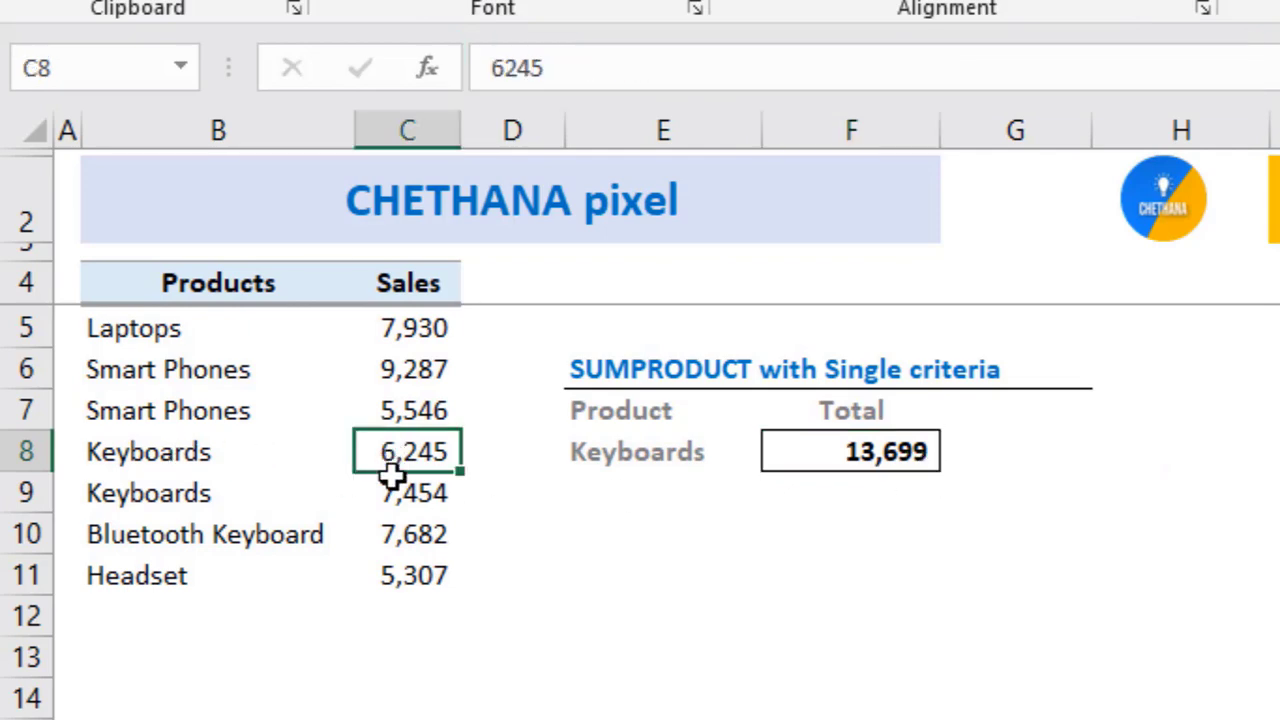
{"action": "left_click_drag", "start_coordinate": [391, 477], "coordinate": [391, 494]}
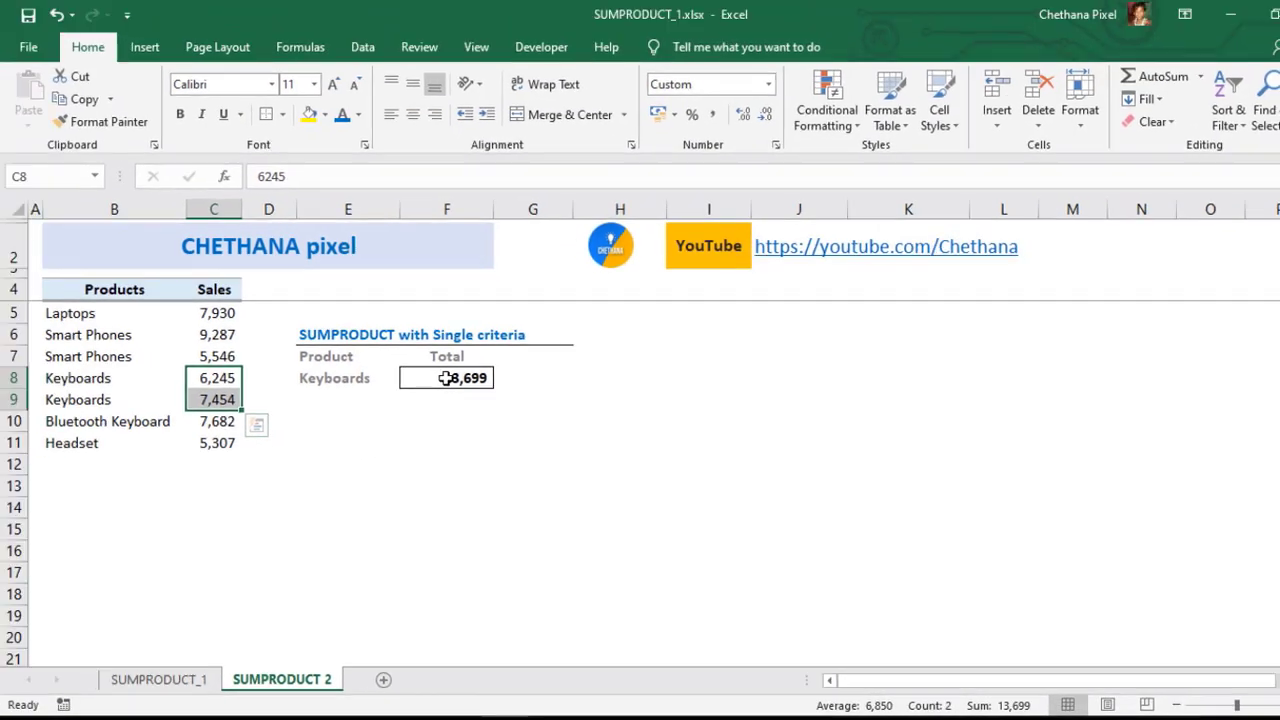
{"action": "left_click", "coordinate": [446, 378]}
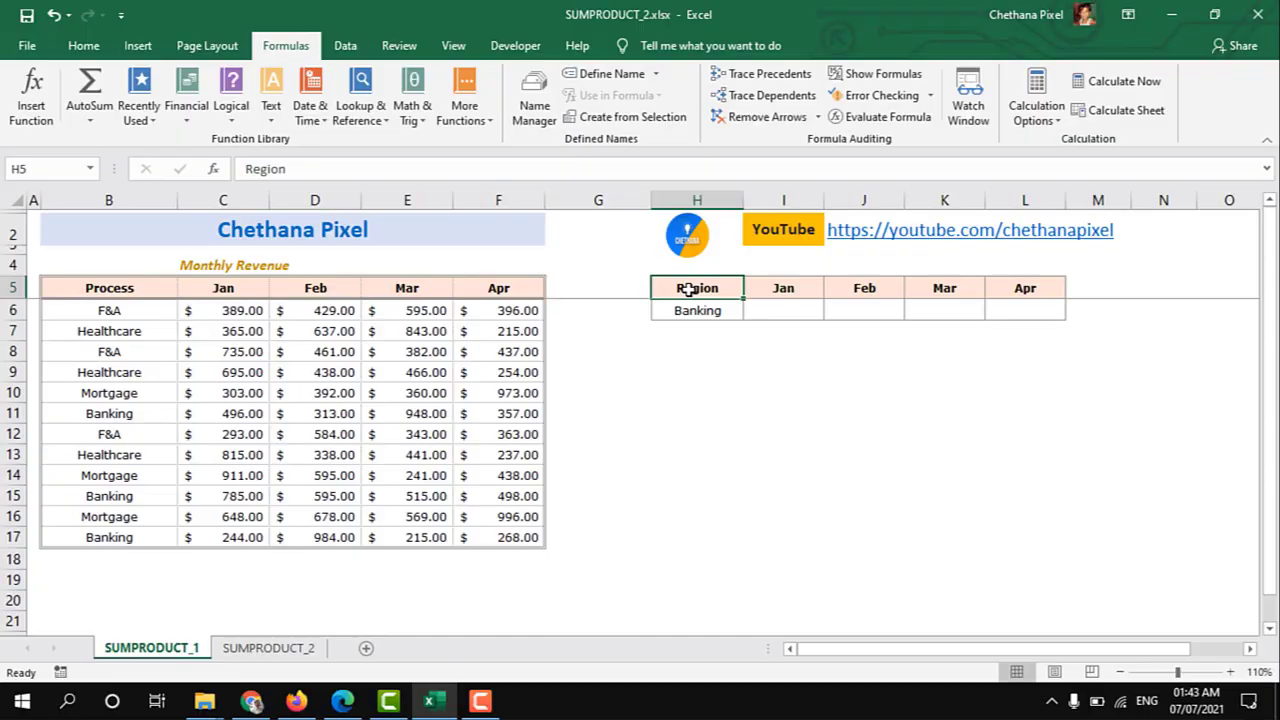
Review the process choices available for the Region cell H6 in the SUMPRODUCT_2 workbook.
{"action": "left_click", "coordinate": [697, 309]}
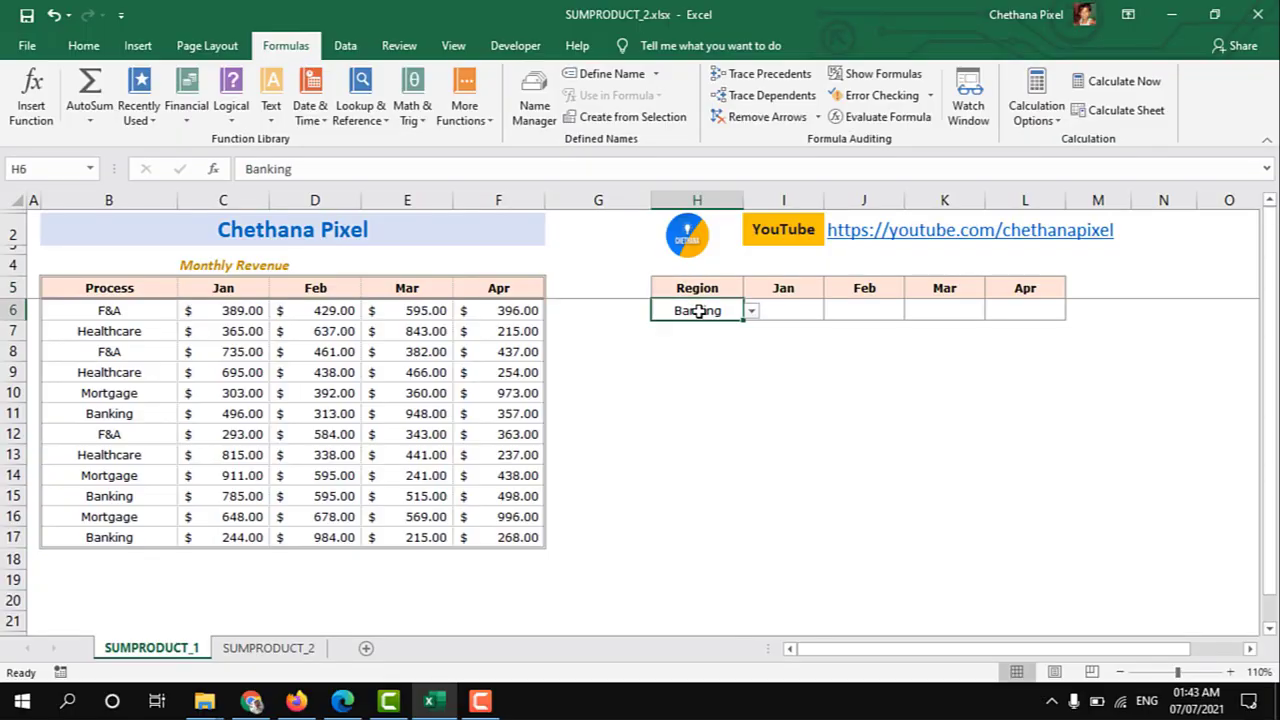
{"action": "left_click", "coordinate": [752, 312]}
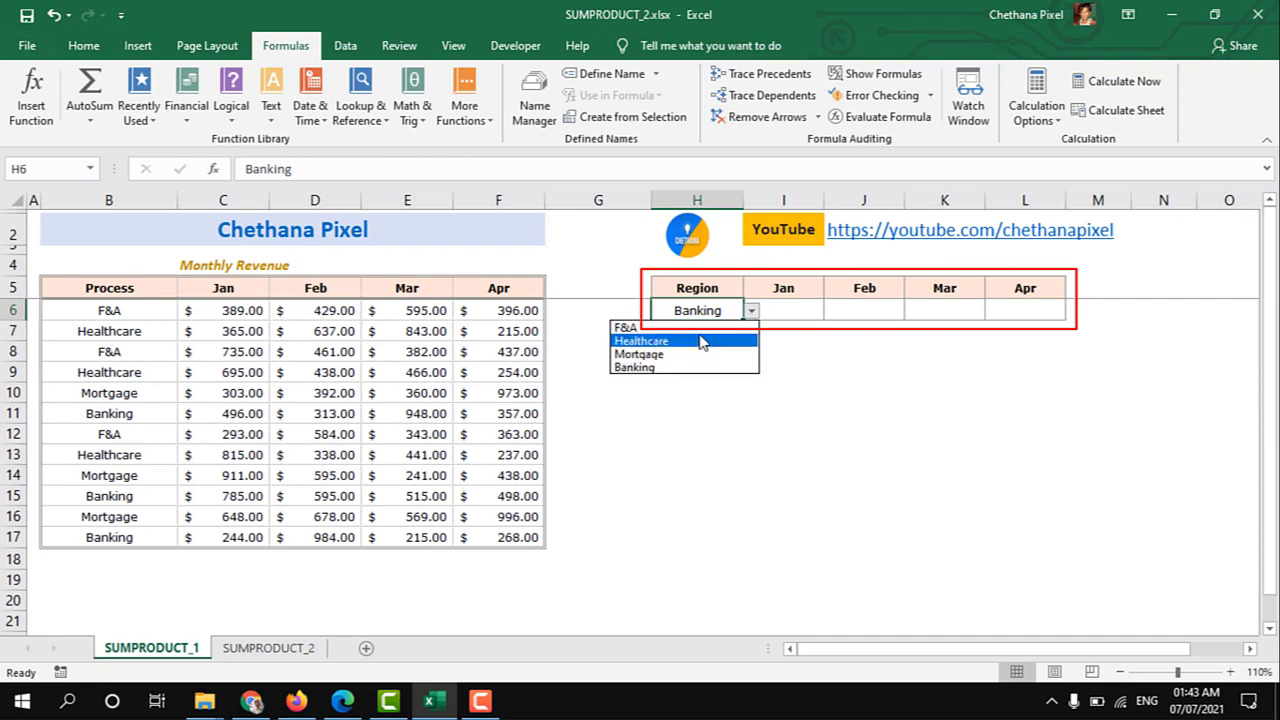
{"action": "left_click", "coordinate": [777, 309]}
Start a SUMPRODUCT formula in I6 with the process criterion (B6:B17=H6), followed by a multiplication sign.
{"action": "left_click", "coordinate": [779, 309]}
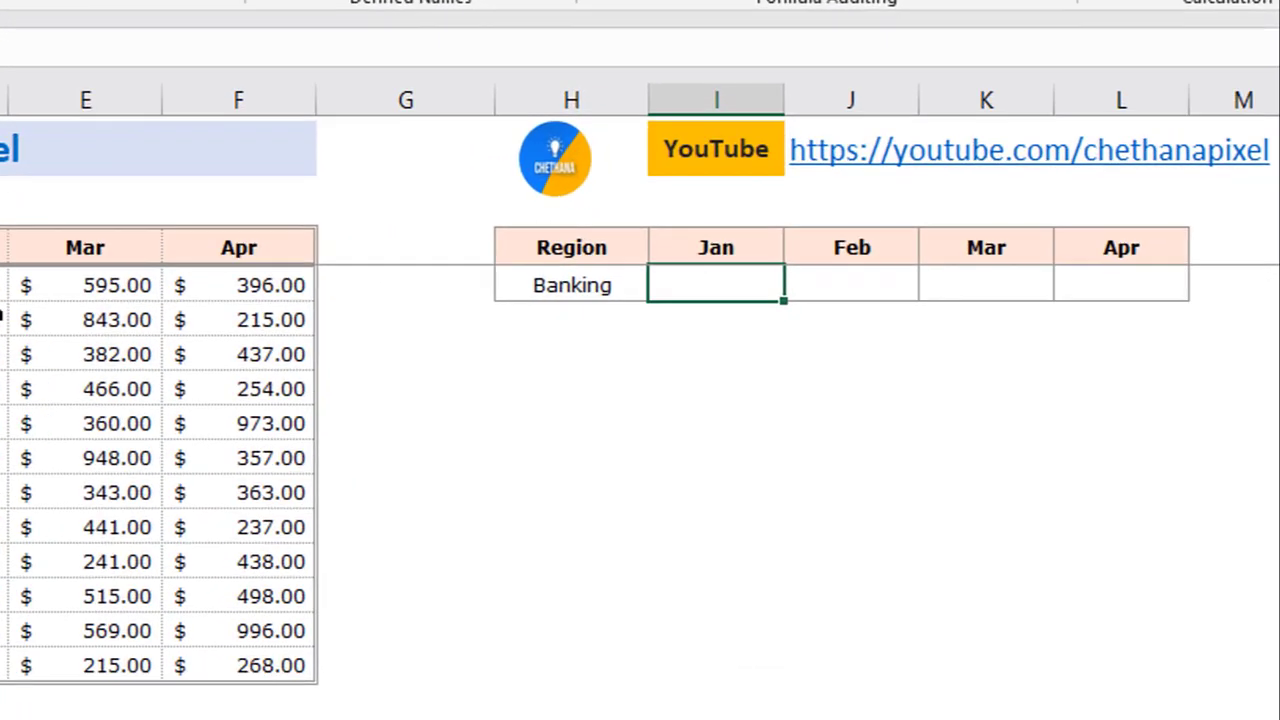
{"action": "type", "text": "=sump"}
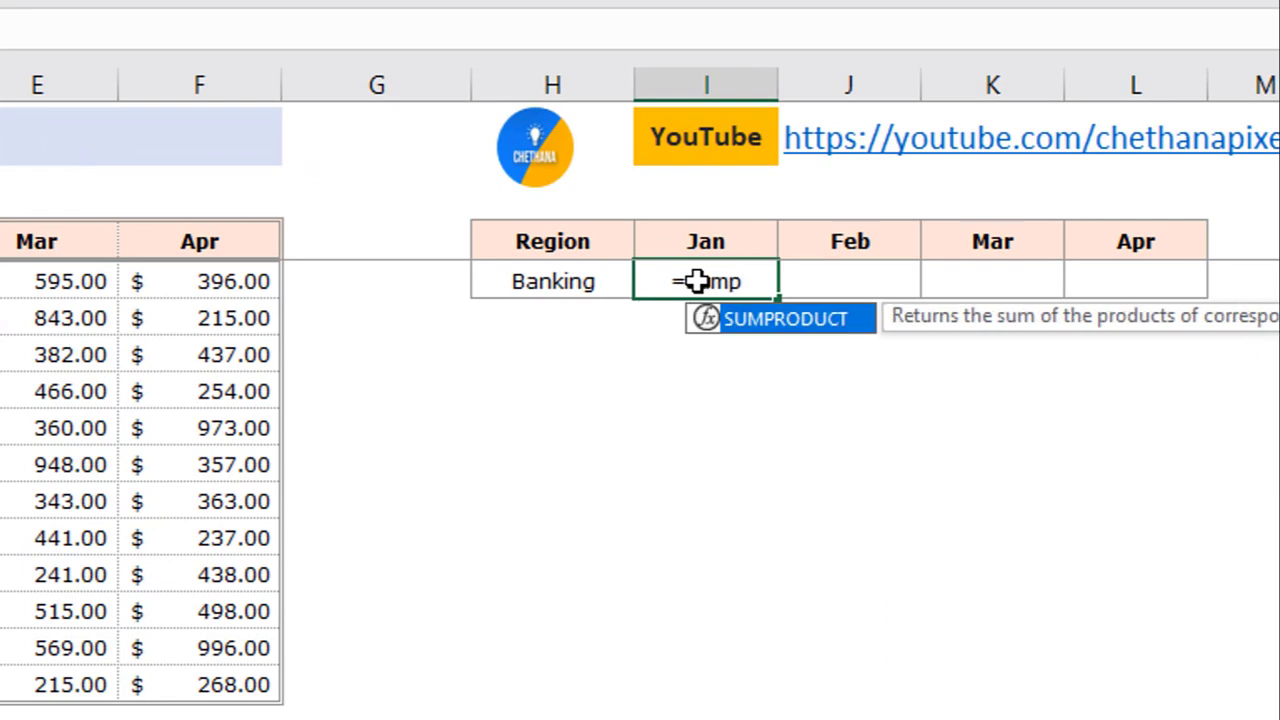
{"action": "key", "text": "Tab"}
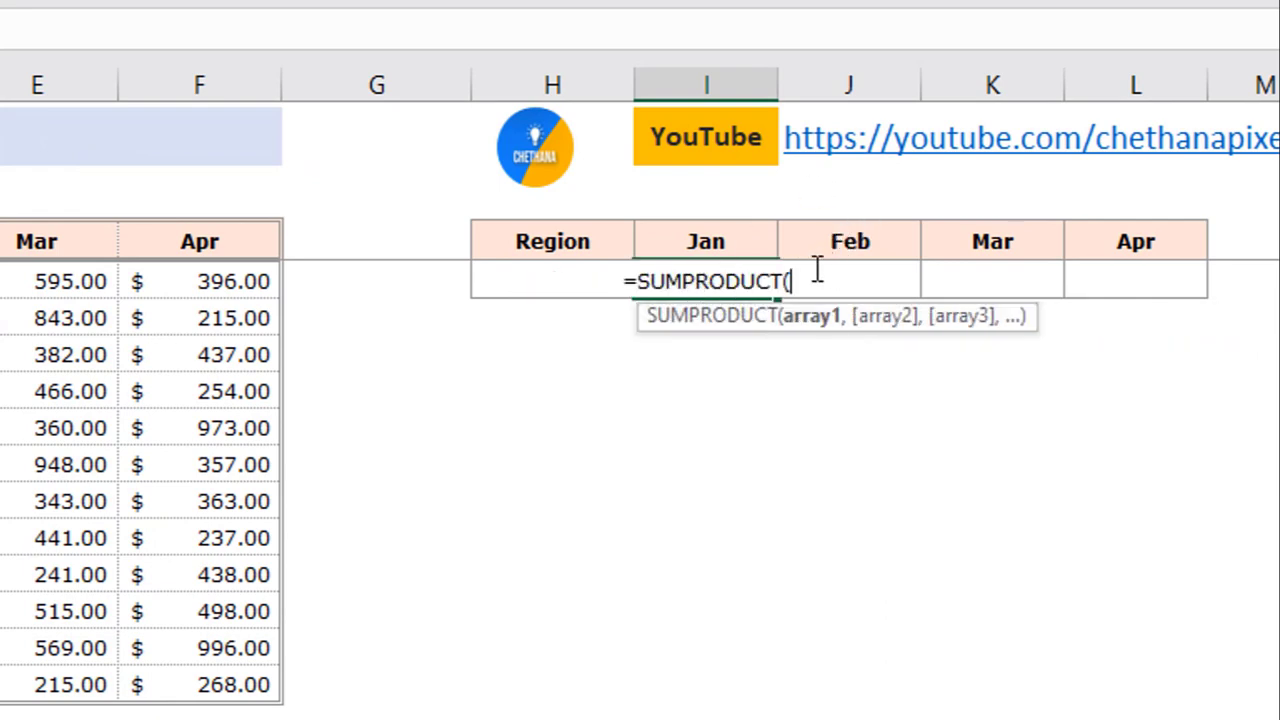
{"action": "type", "text": "("}
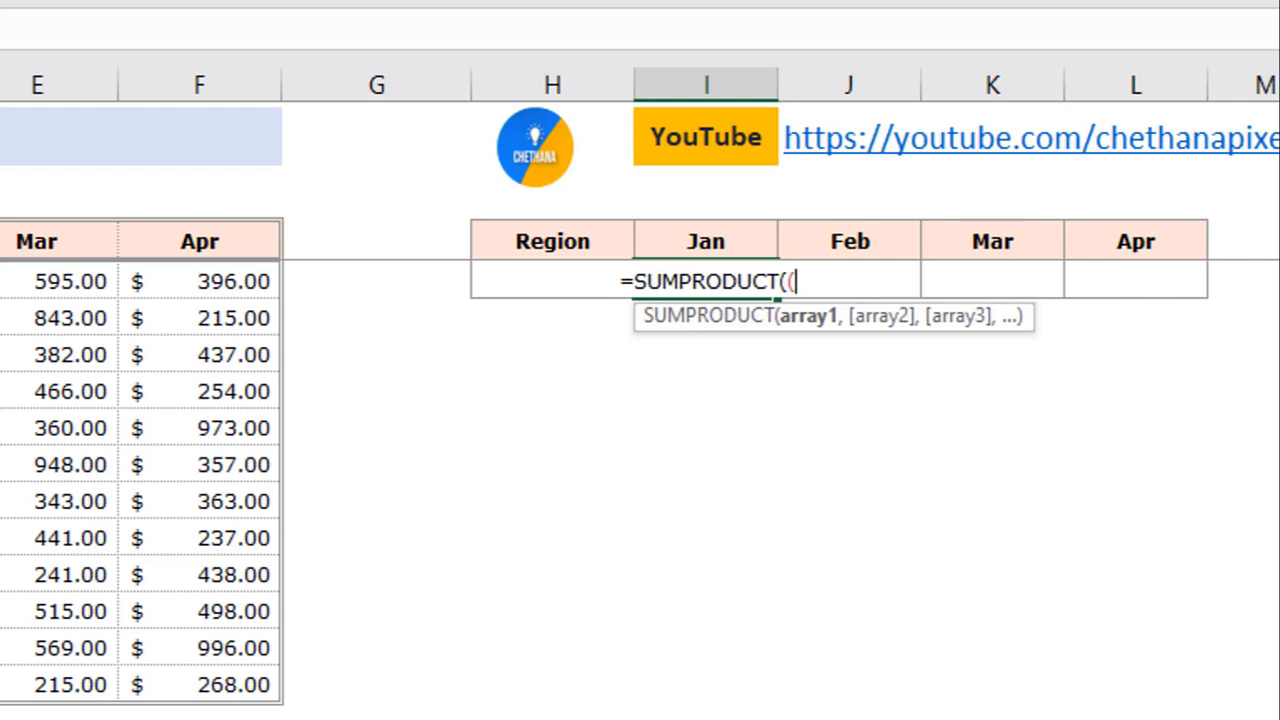
{"action": "type", "text": "B6:B14"}
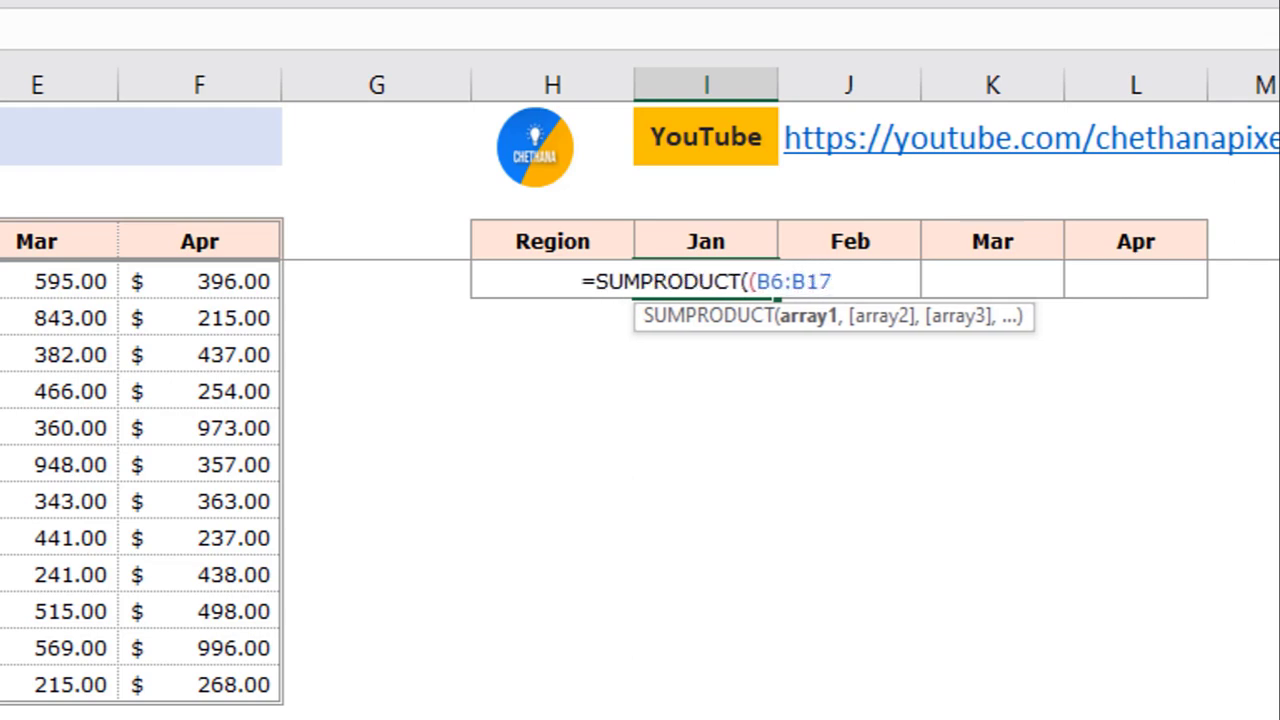
{"action": "type", "text": "="}
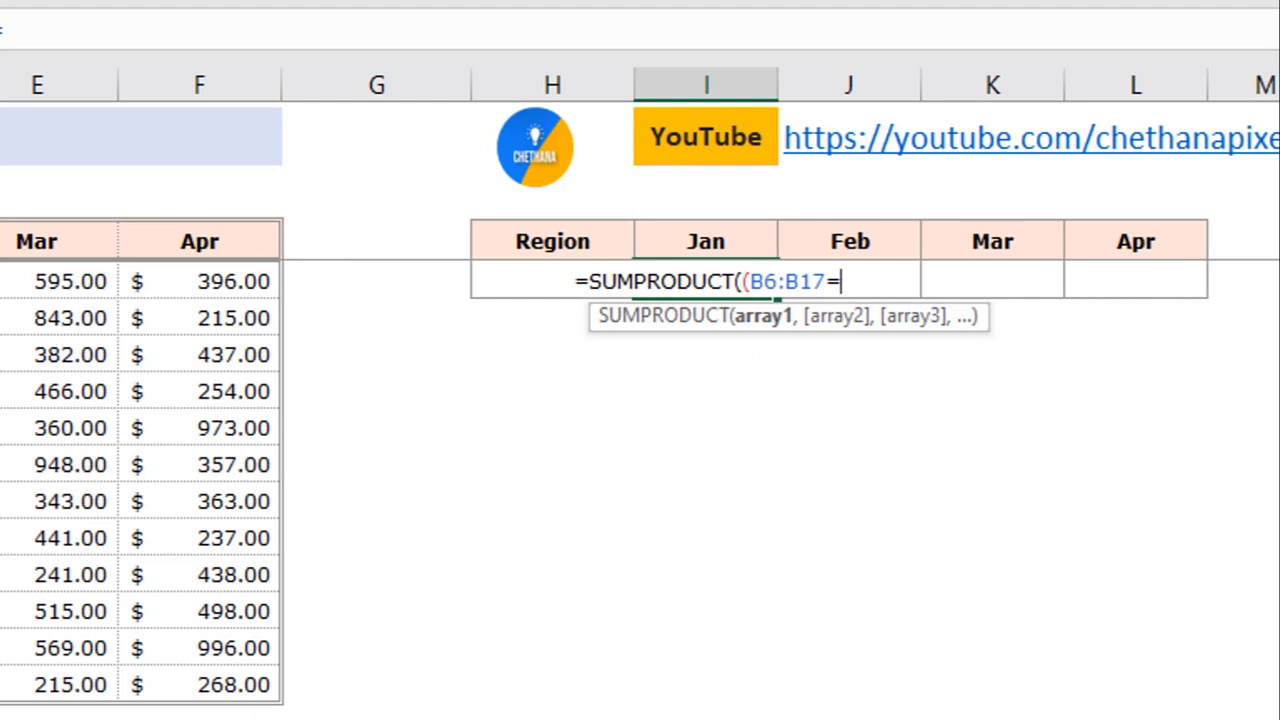
{"action": "key", "text": "Left"}
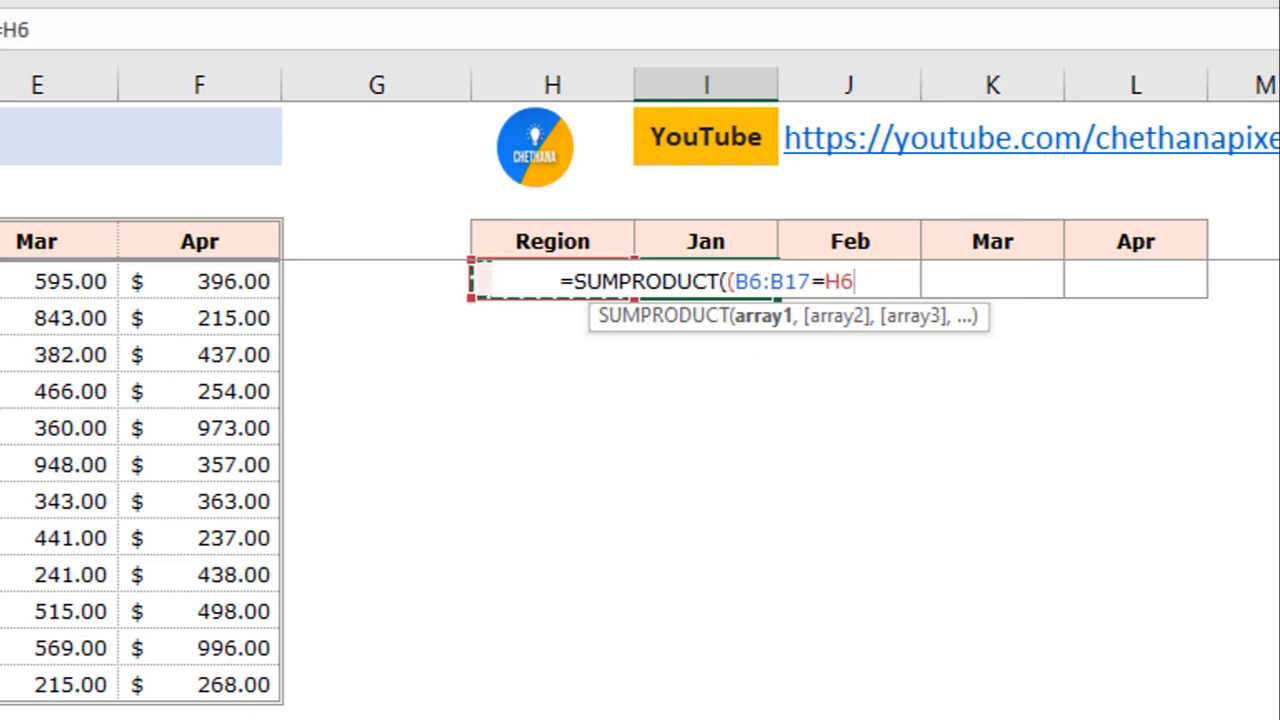
{"action": "type", "text": ")*"}
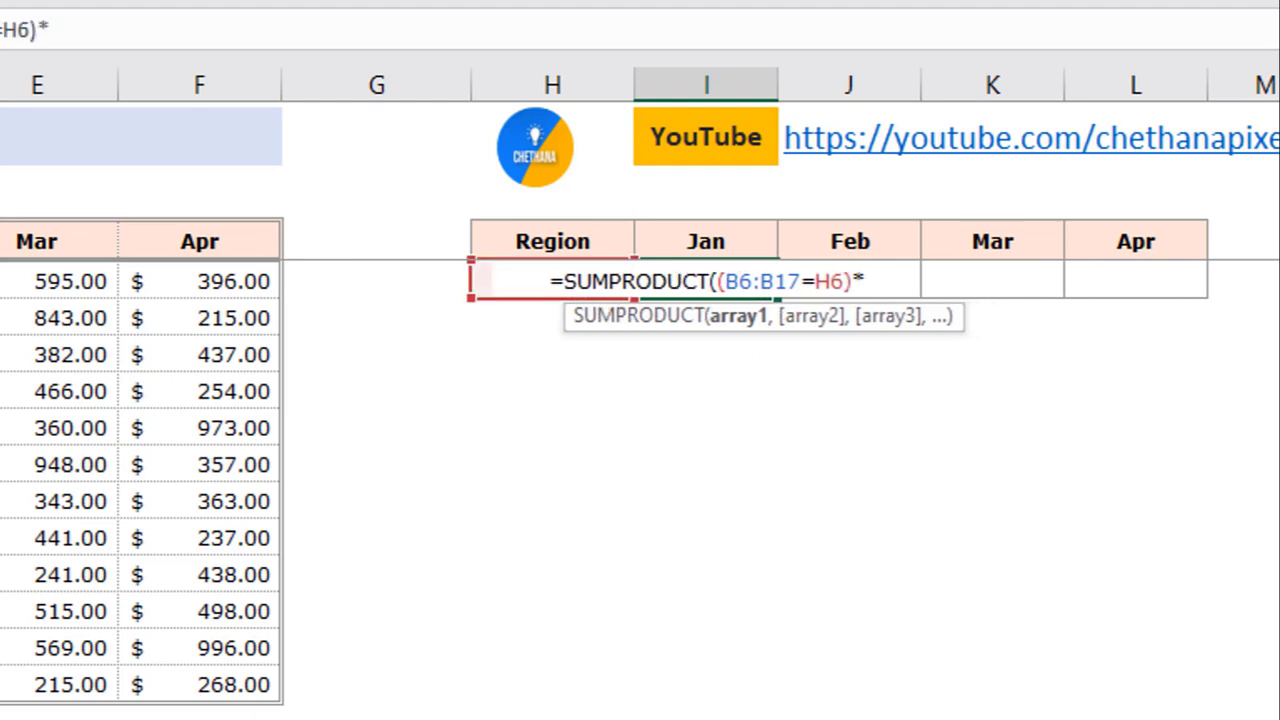
Complete the I6 formula with the month criterion (C5:F5=I5) multiplied by the revenue range (C6:F17).
{"action": "type", "text": "("}
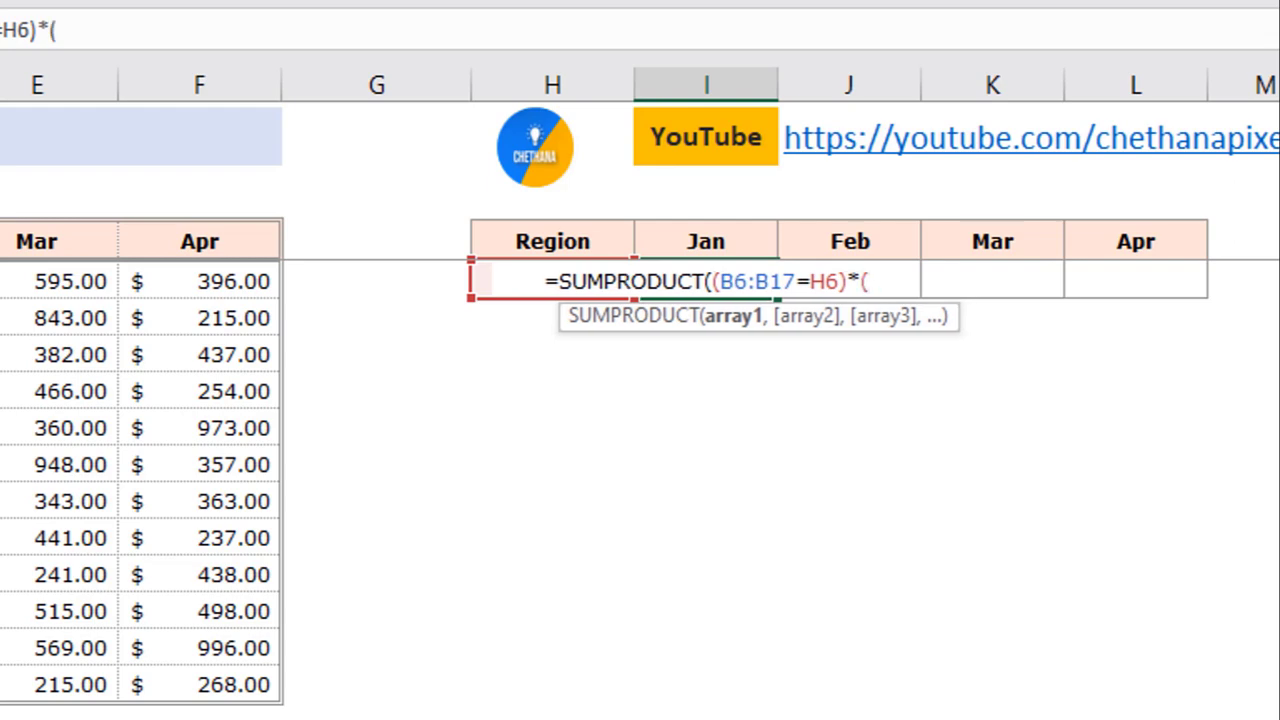
{"action": "left_click_drag", "start_coordinate": [0, 240], "coordinate": [189, 228]}
{"action": "type", "text": "="}
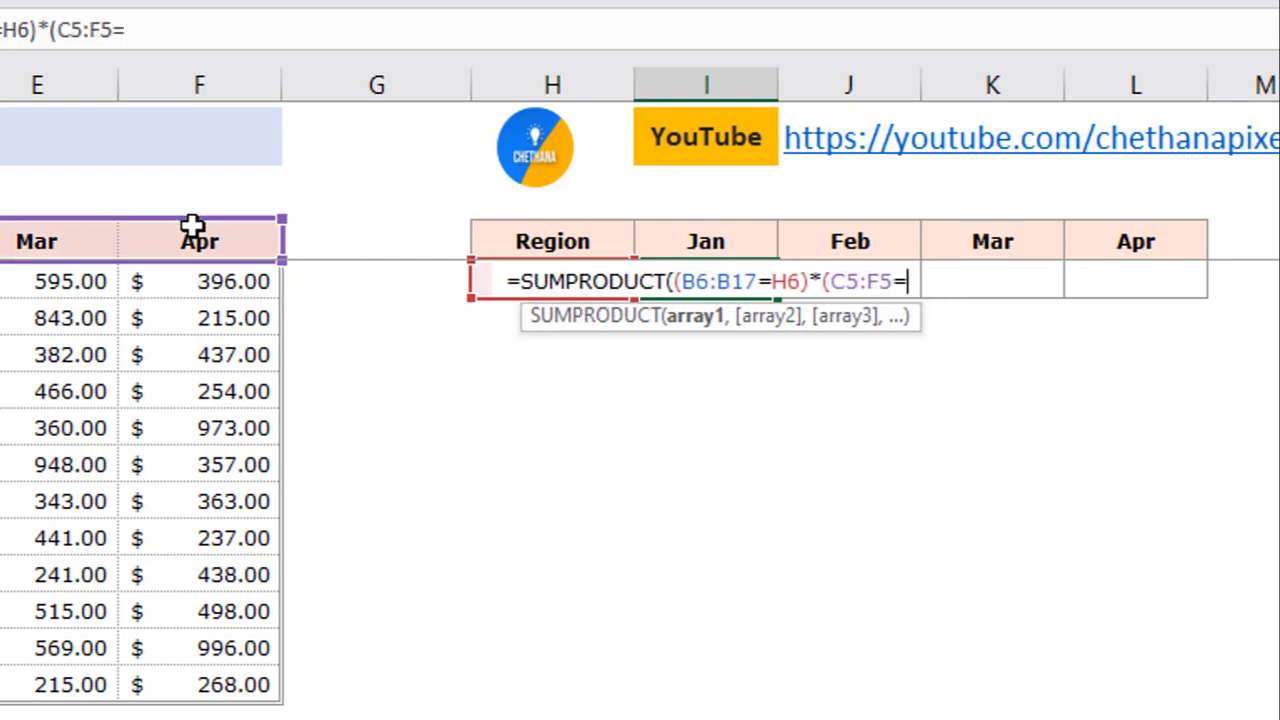
{"action": "left_click", "coordinate": [693, 237]}
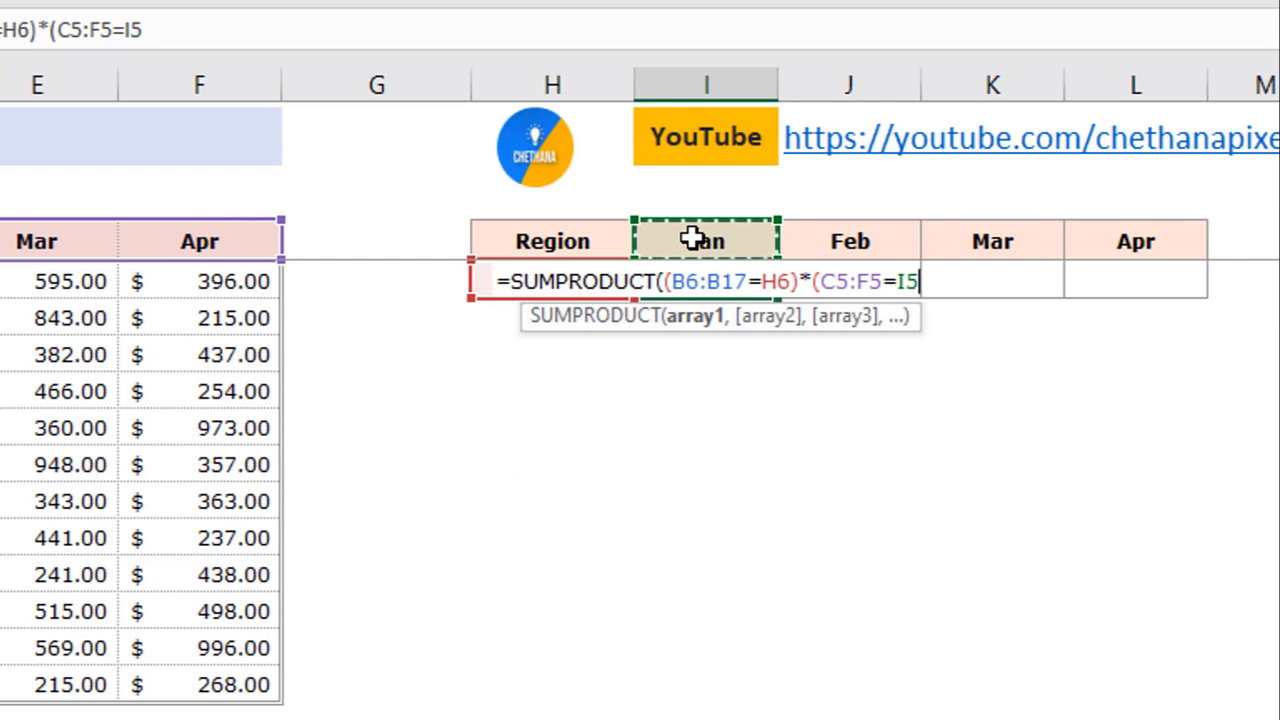
{"action": "type", "text": ")*("}
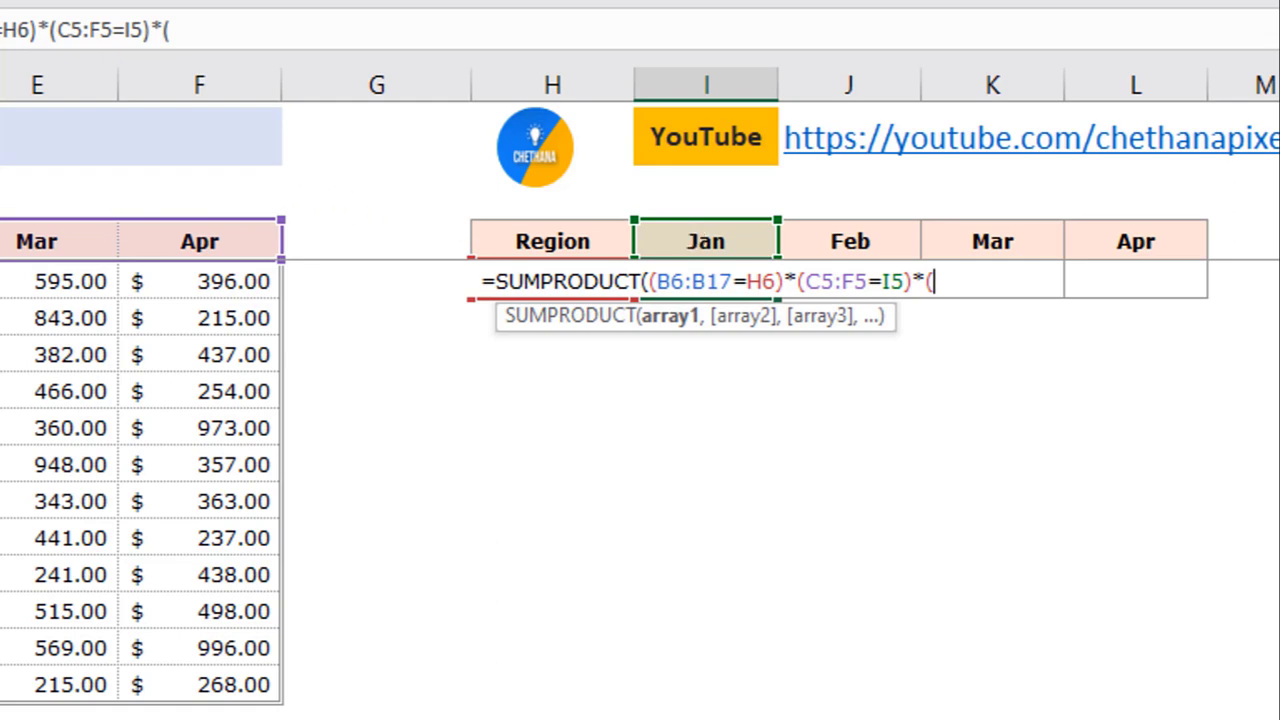
{"action": "left_click_drag", "start_coordinate": [2, 281], "coordinate": [163, 674]}
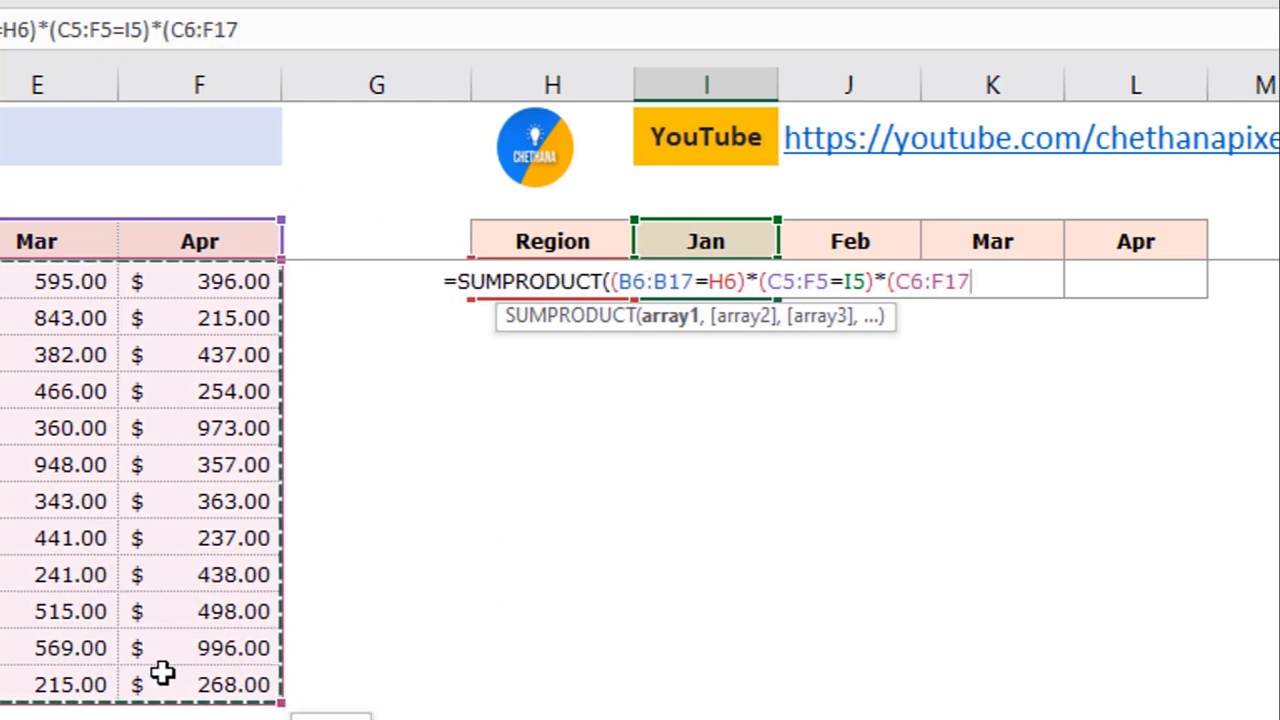
{"action": "type", "text": "))"}
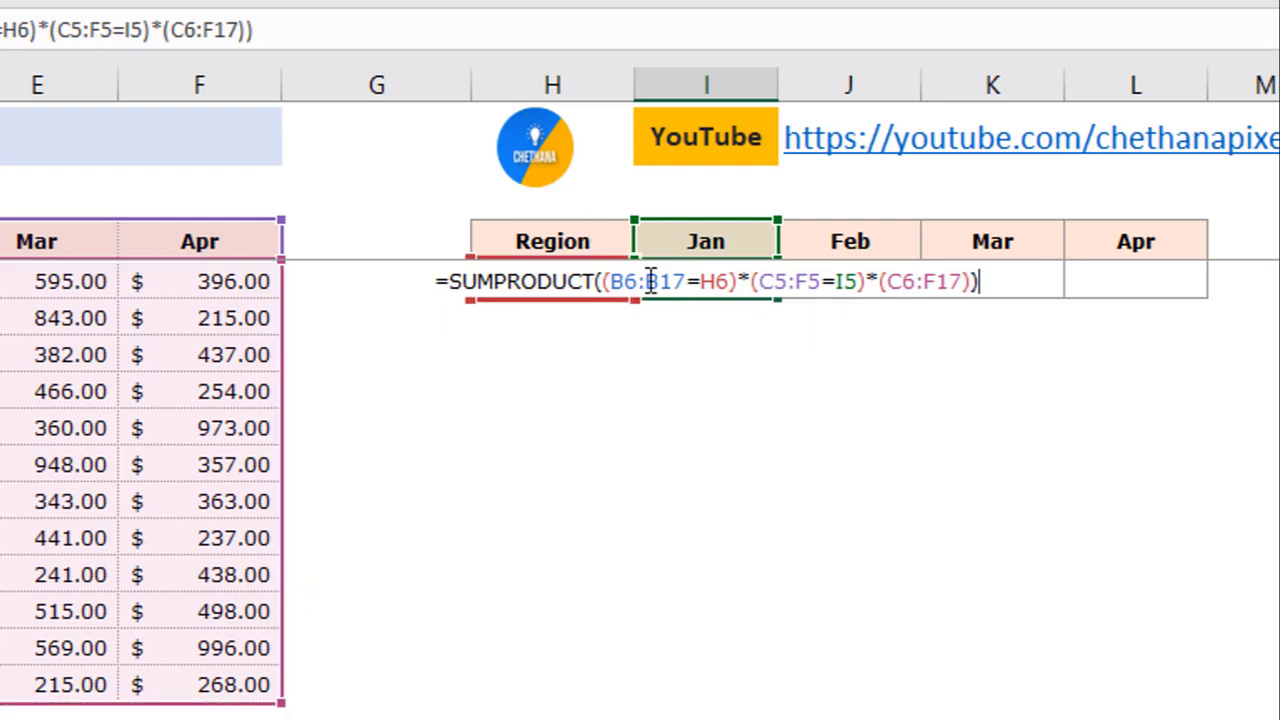
Make the process range and criterion cell fully absolute in the I6 formula as $B$6:$B$17=$H$6.
{"action": "left_click_drag", "start_coordinate": [626, 281], "coordinate": [672, 281]}
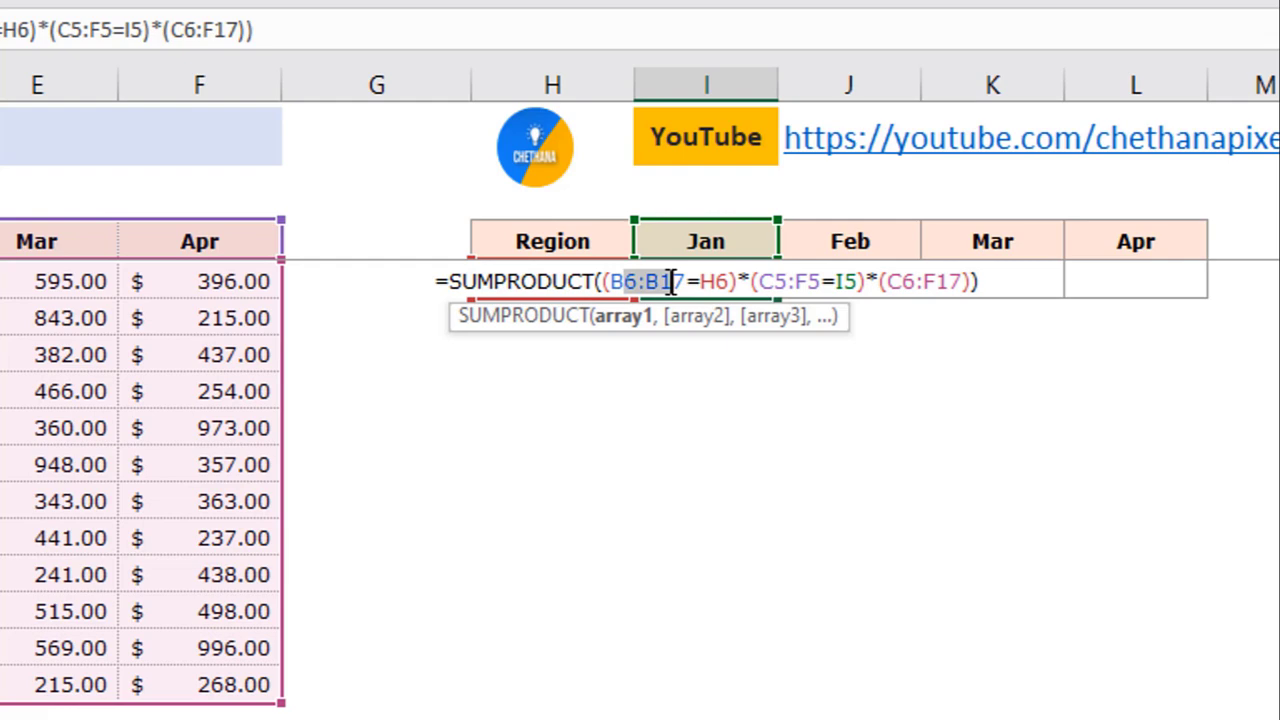
{"action": "key", "text": "F4"}
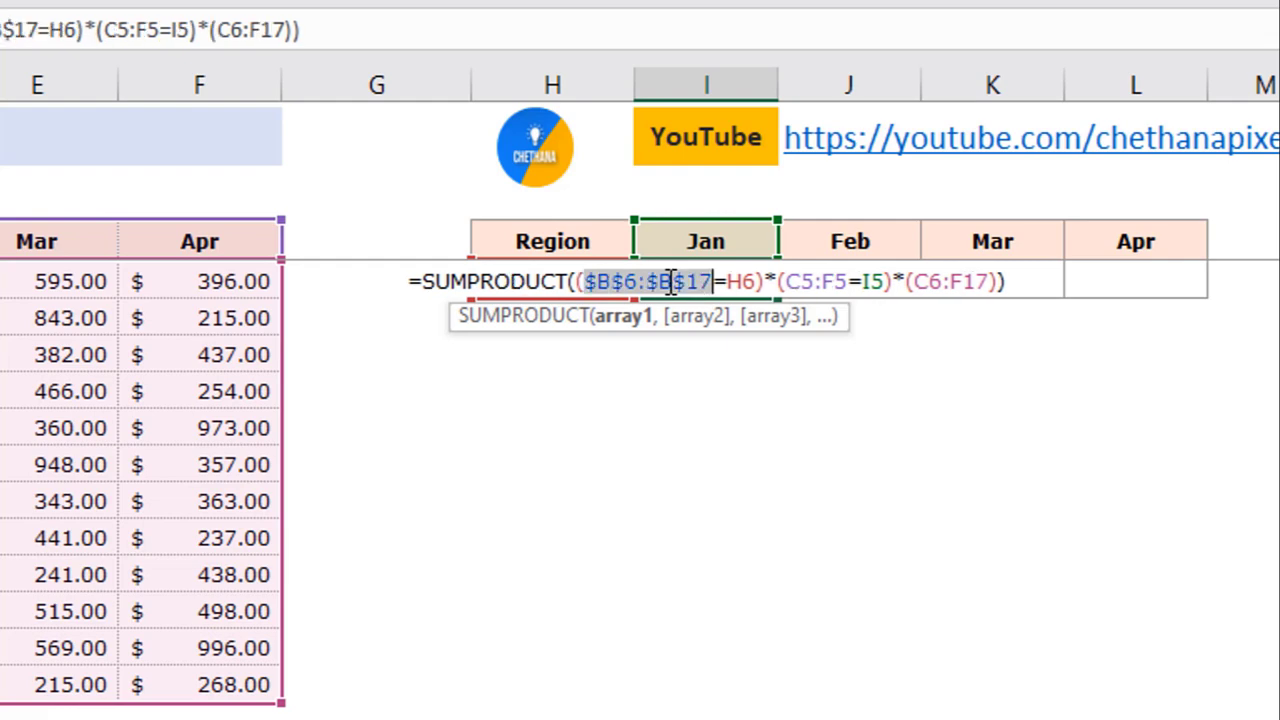
{"action": "left_click", "coordinate": [745, 284]}
{"action": "key", "text": "F4"}
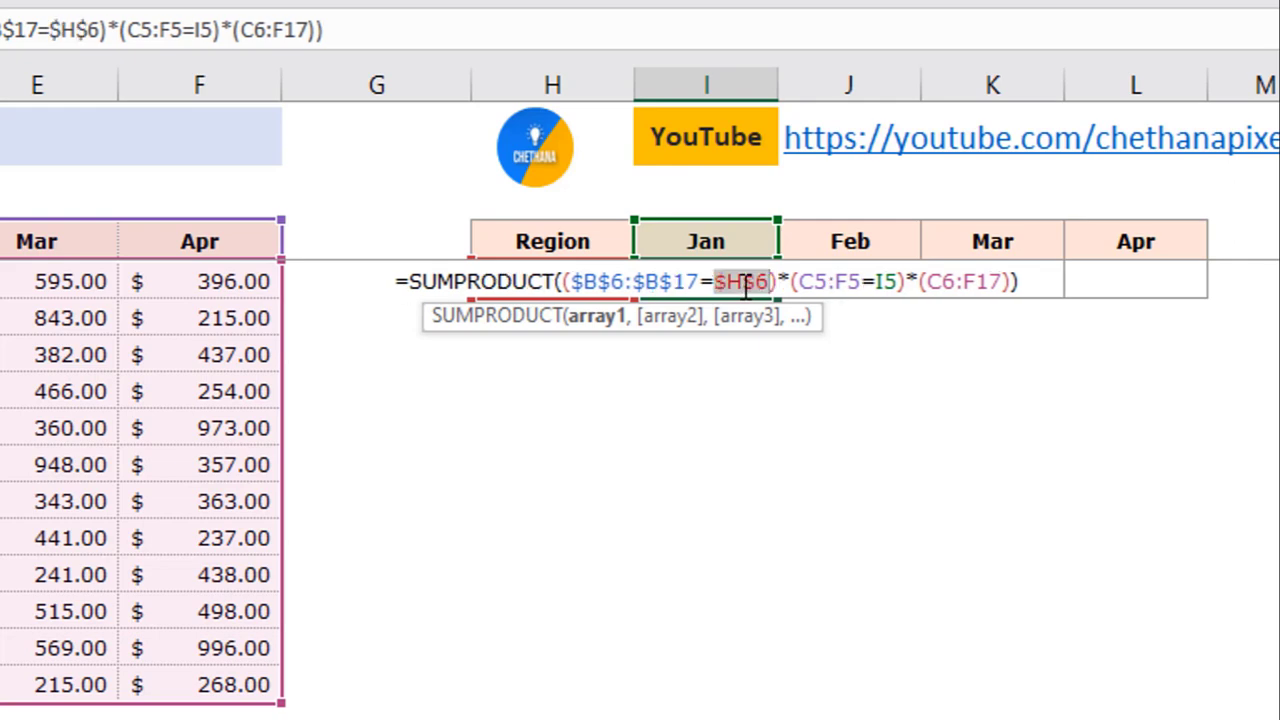
Lock the month header range as $C$5:$F$5 and only the row of the month criterion as I$5.
{"action": "left_click_drag", "start_coordinate": [817, 281], "coordinate": [858, 285]}
{"action": "key", "text": "F4"}
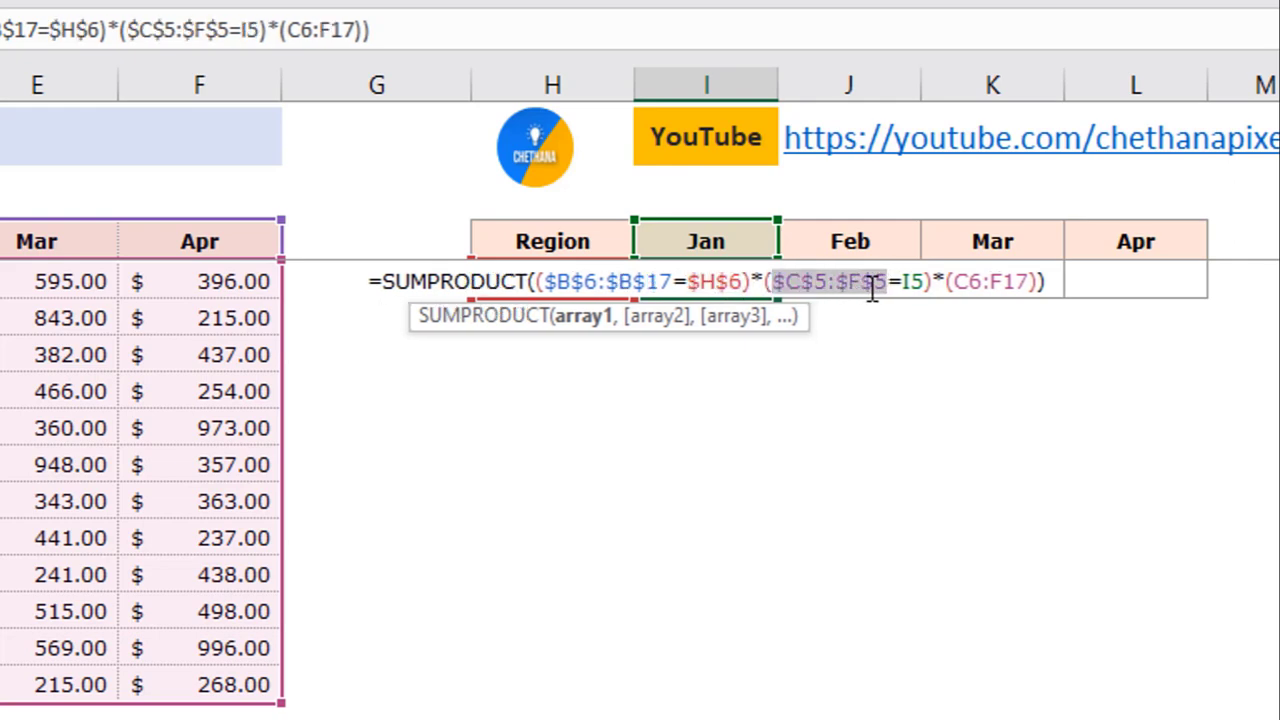
{"action": "left_click", "coordinate": [912, 283]}
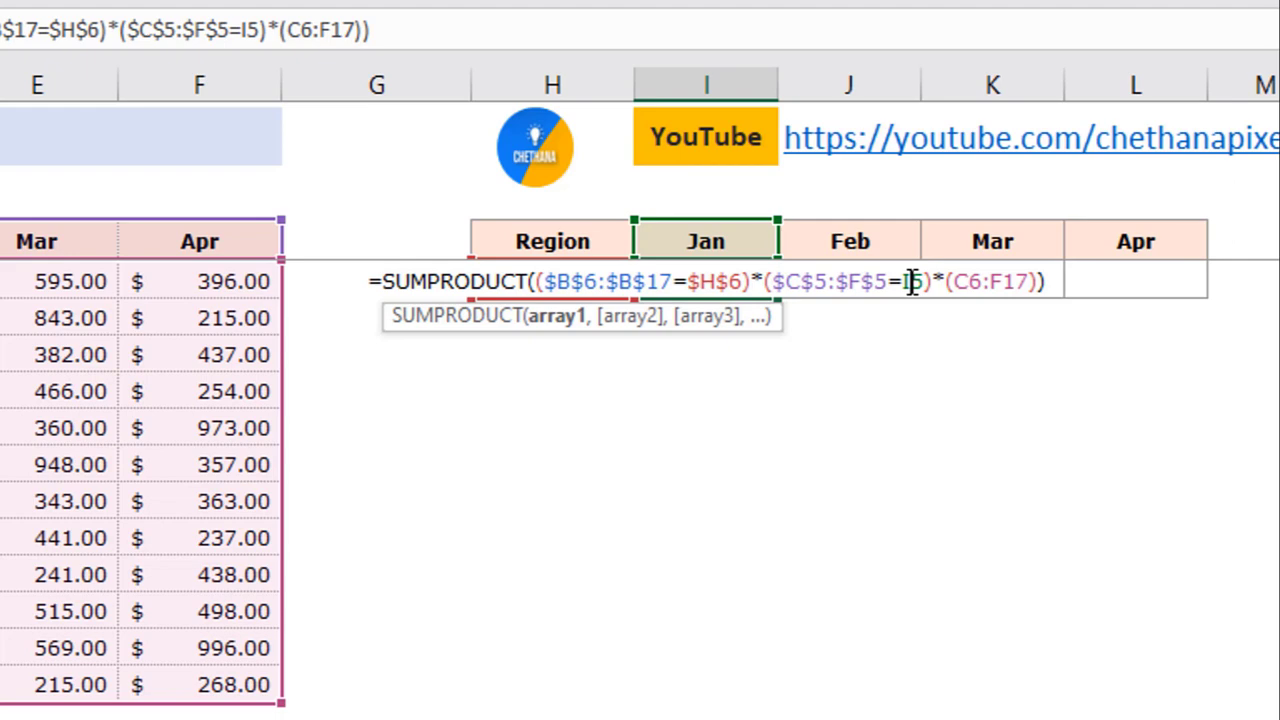
{"action": "key", "text": "F4"}
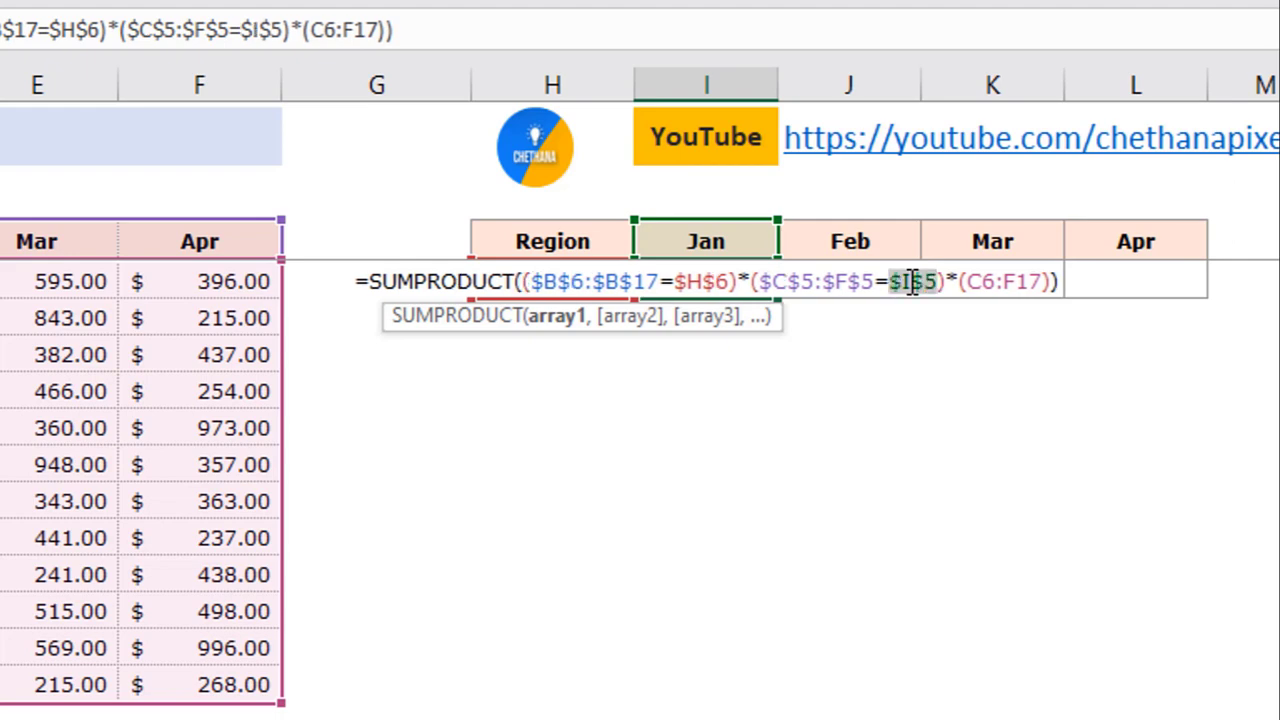
{"action": "key", "text": "F4"}
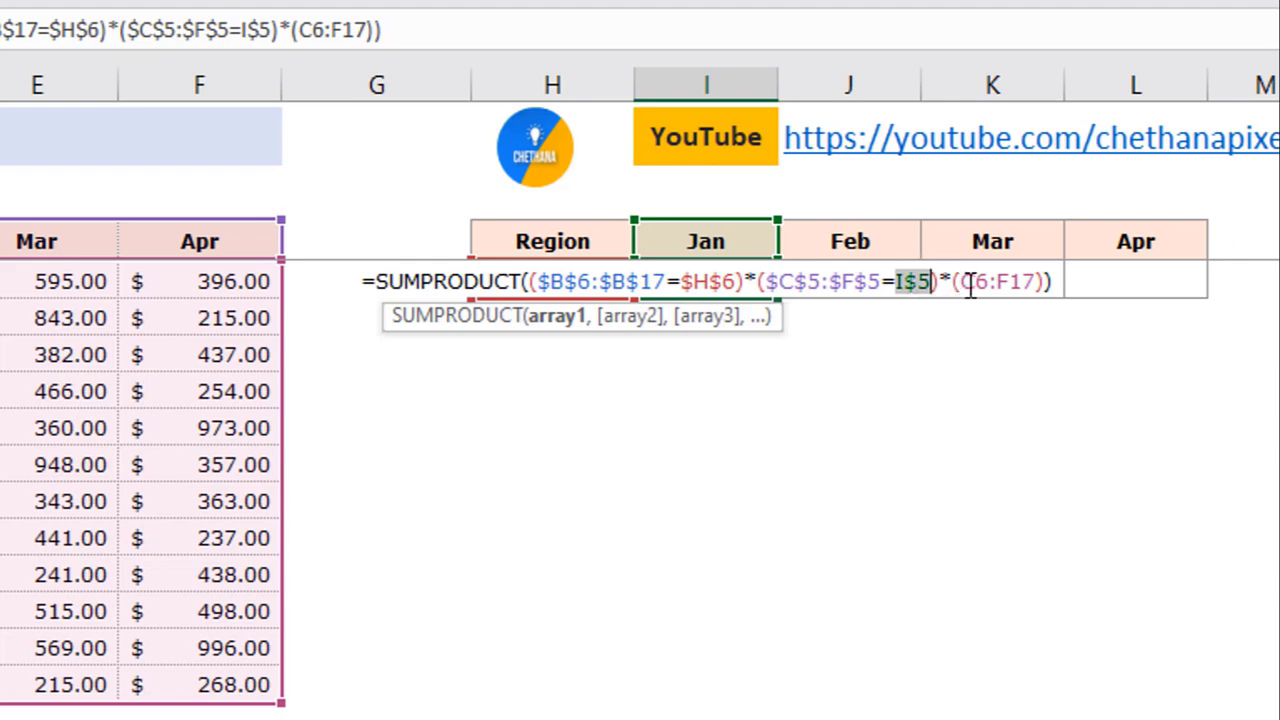
Lock the revenue range as $C$6:$F$17 and enter the finished formula in I6.
{"action": "left_click_drag", "start_coordinate": [966, 283], "coordinate": [1018, 283]}
{"action": "key", "text": "F4"}
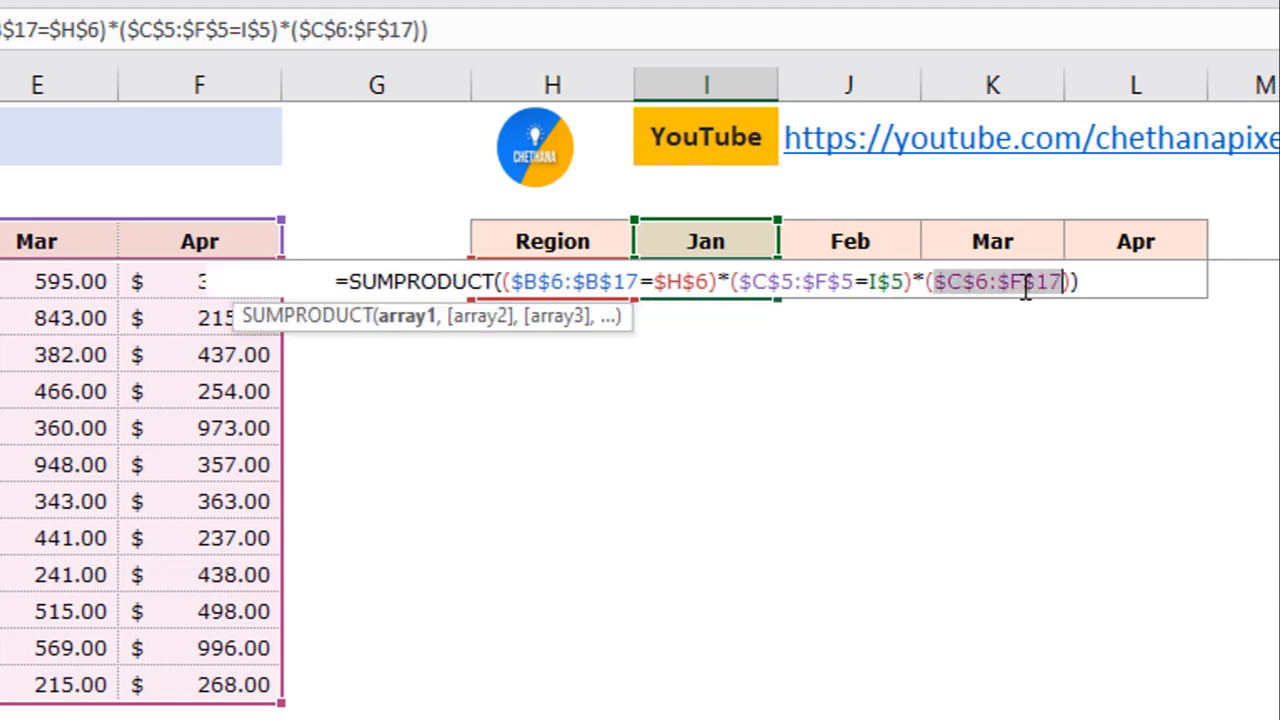
{"action": "key", "text": "Return"}
{"action": "left_click", "coordinate": [737, 283]}
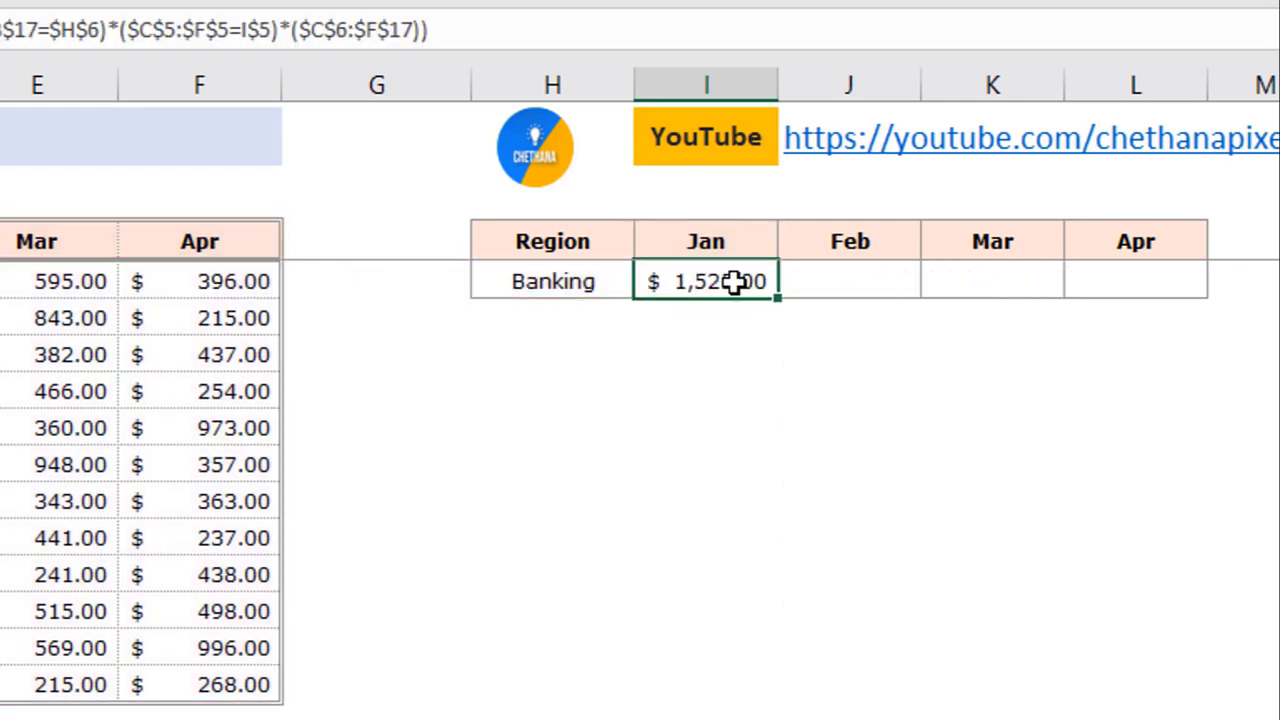
Check the sum of the three Banking revenues for Jan against the SUMPRODUCT result in I6.
{"action": "left_click", "coordinate": [558, 285]}
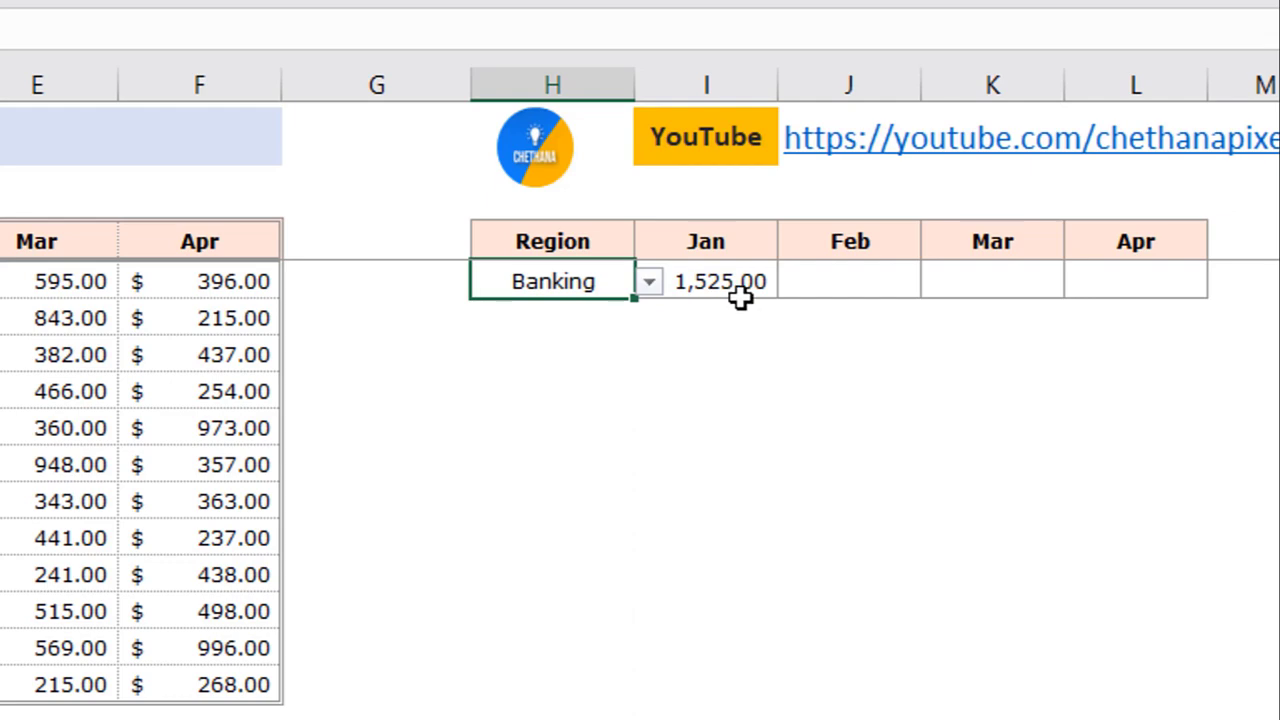
{"action": "left_click", "coordinate": [2, 358]}
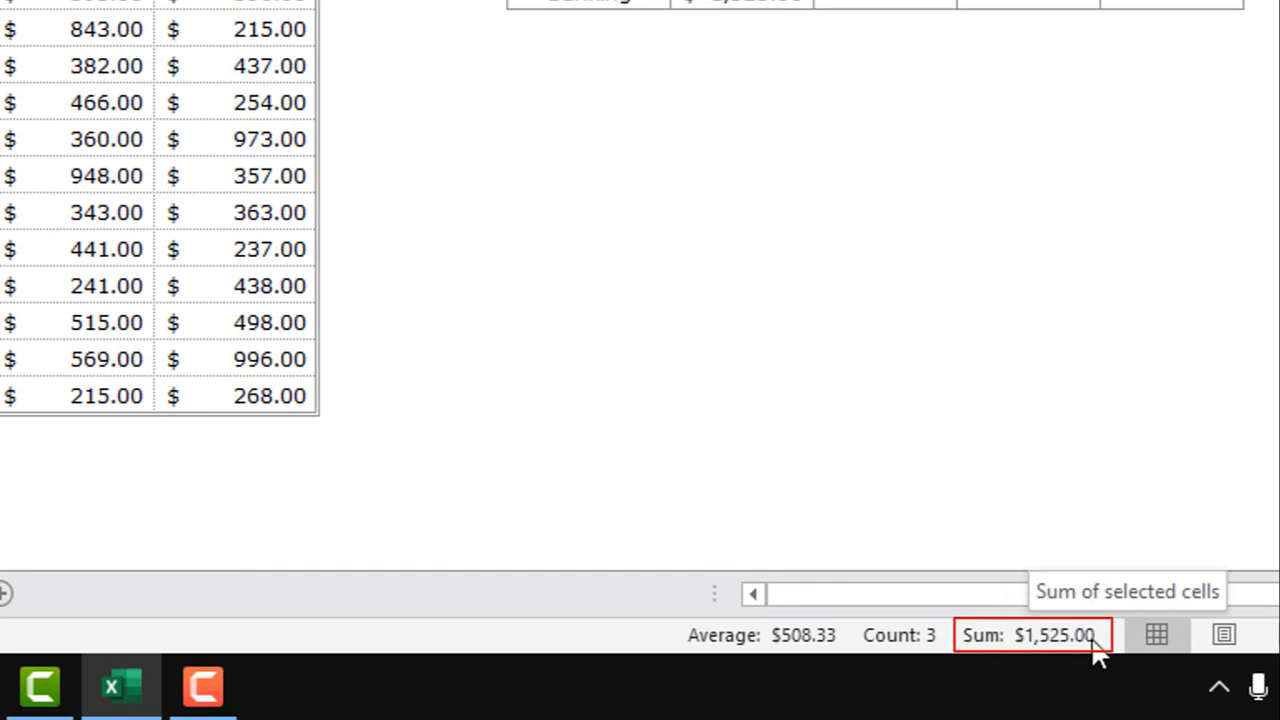
Copy the I6 formula to the Feb, Mar and Apr cells J6:L6.
{"action": "left_click", "coordinate": [792, 5]}
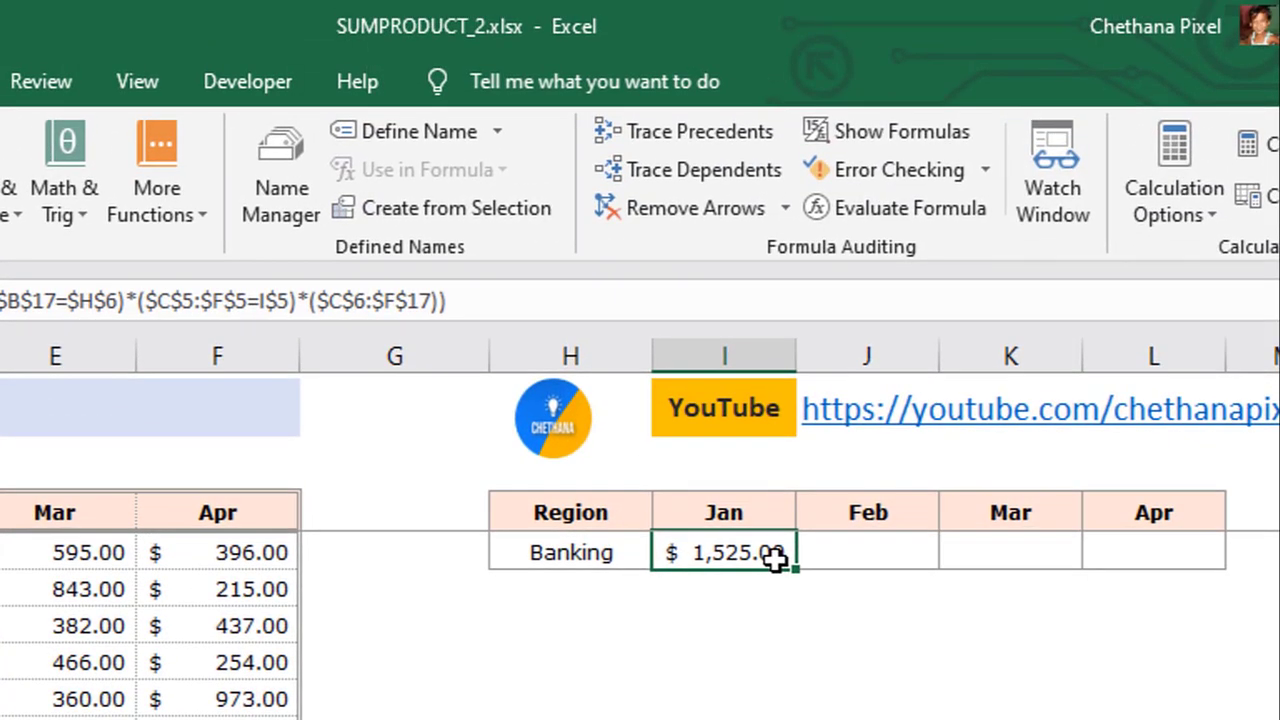
{"action": "key", "text": "ctrl+c"}
{"action": "left_click_drag", "start_coordinate": [854, 554], "coordinate": [1131, 556]}
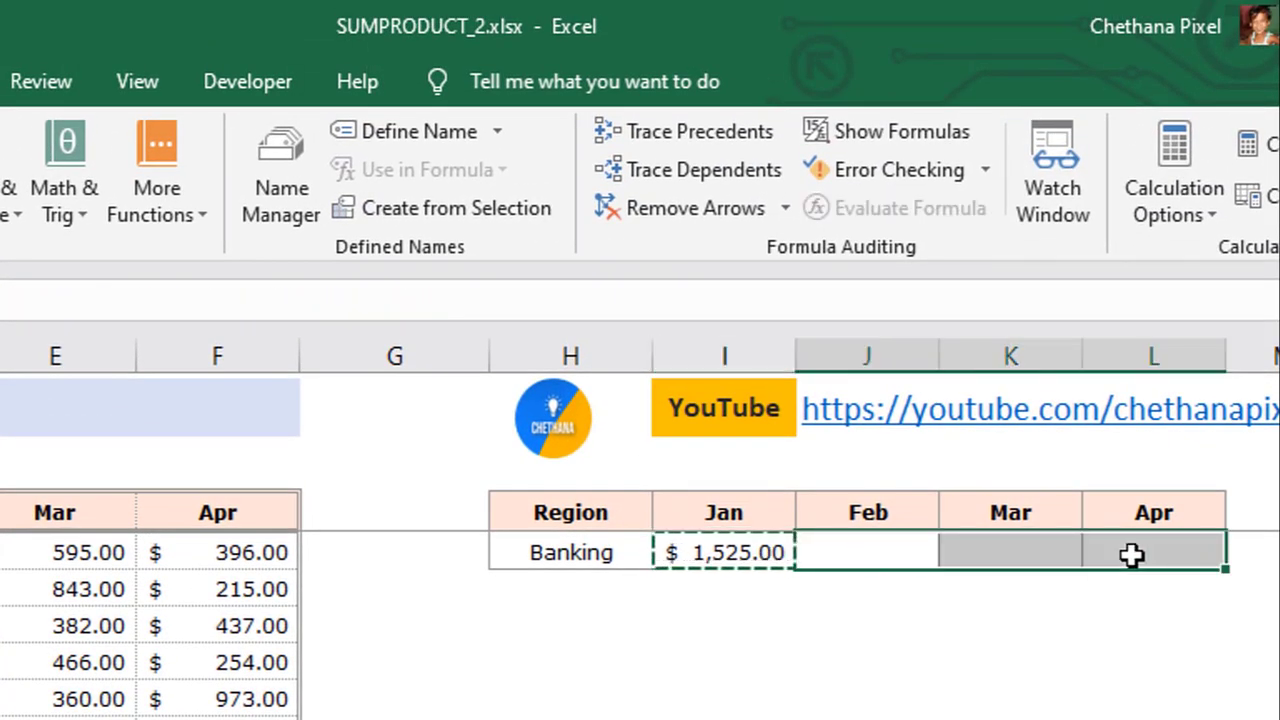
{"action": "key", "text": "ctrl+v"}
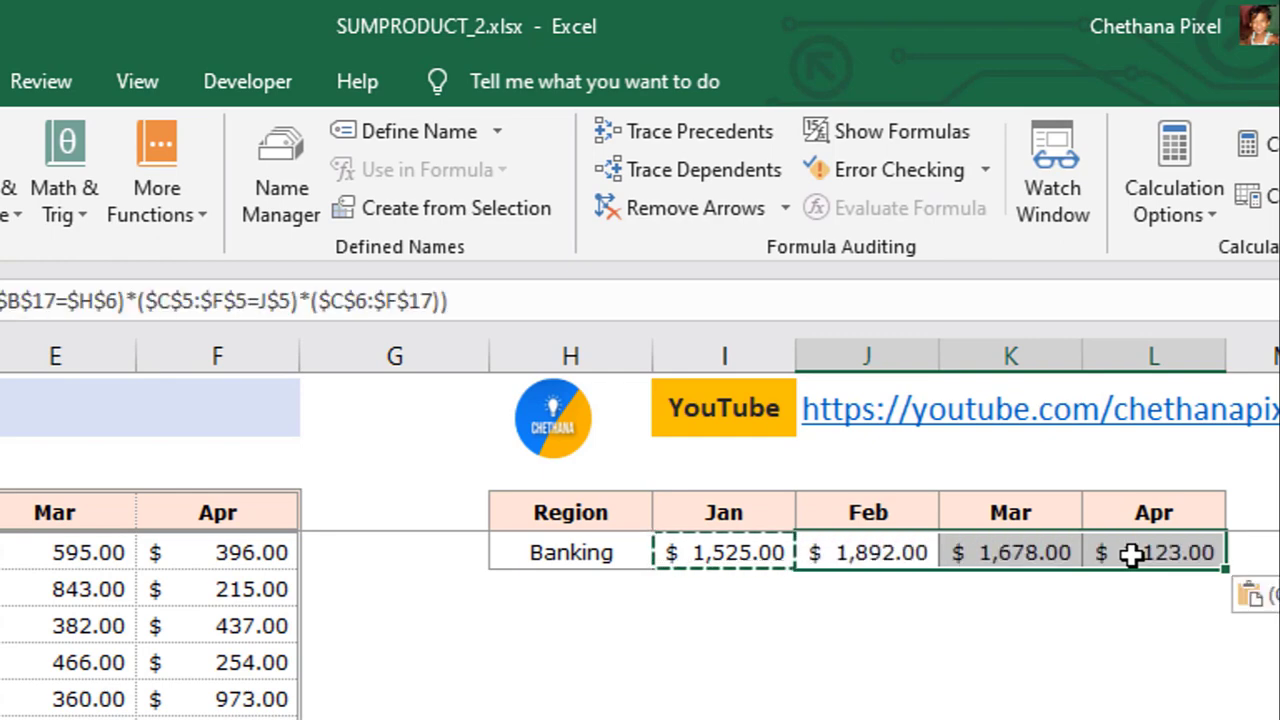
{"action": "left_click", "coordinate": [900, 560]}
{"action": "left_click", "coordinate": [750, 551]}
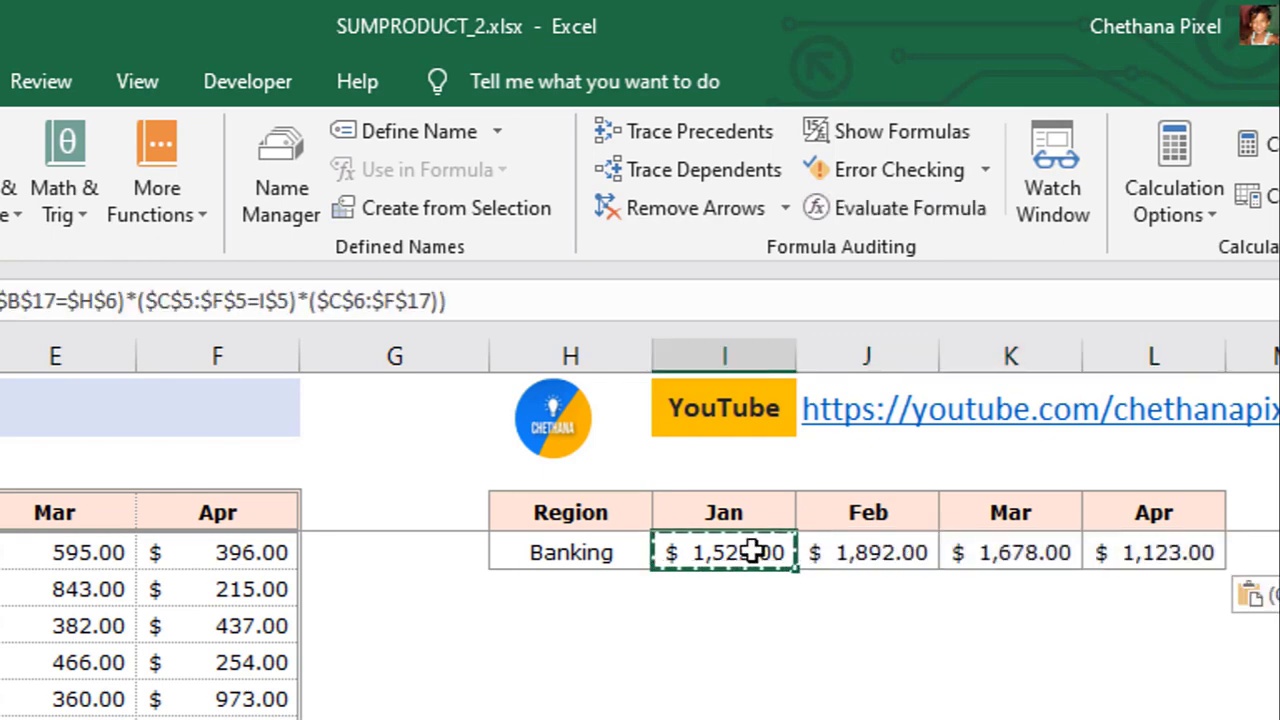
{"action": "key", "text": "Escape"}
Set the process in H6 to Healthcare and reopen its list of choices.
{"action": "left_click", "coordinate": [620, 552]}
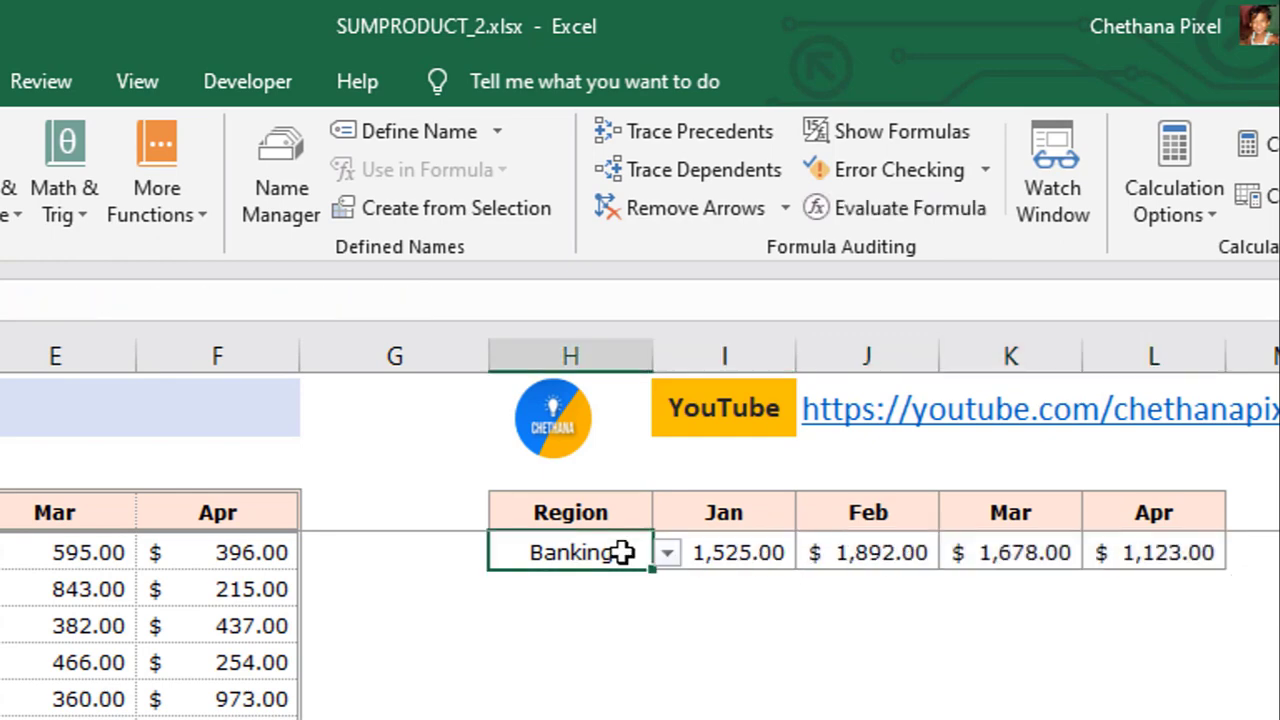
{"action": "left_click", "coordinate": [667, 553]}
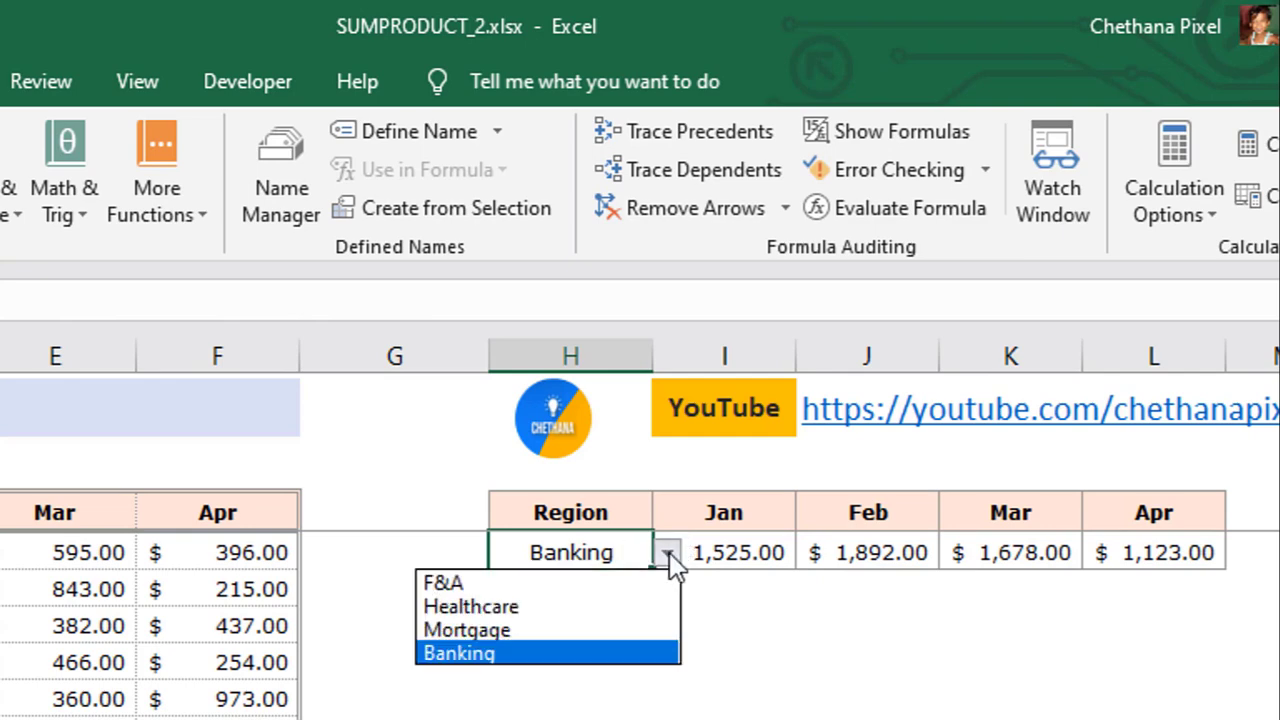
{"action": "left_click", "coordinate": [613, 607]}
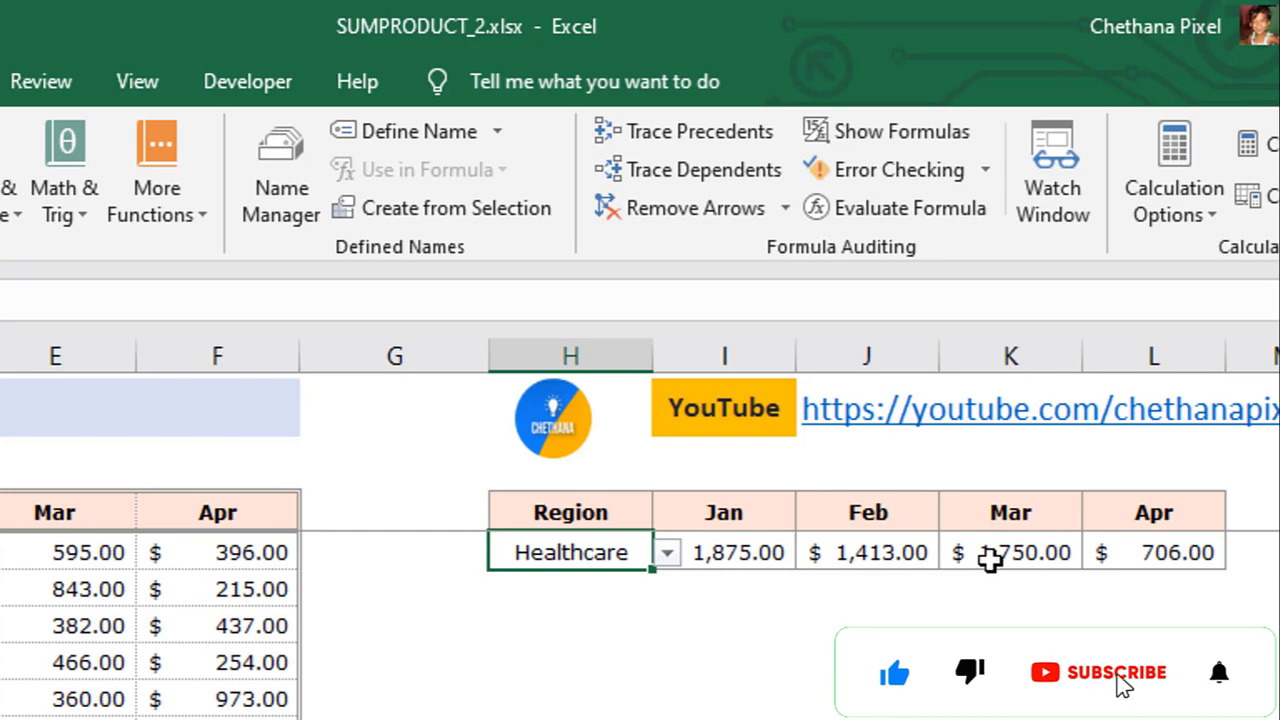
{"action": "left_click", "coordinate": [668, 555]}
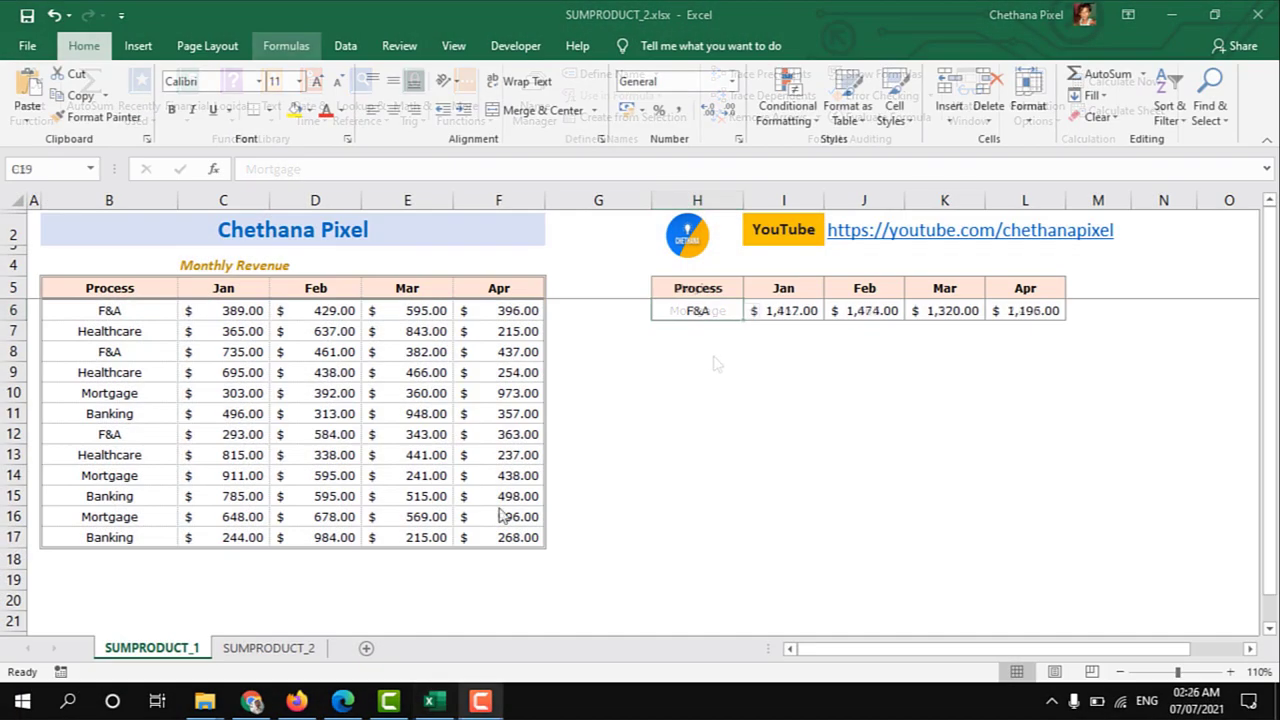
Open the SUMPRODUCT_2 sheet and examine the process cells H6:H7 and the monthly result cells I6:L6.
{"action": "left_click", "coordinate": [275, 648]}
{"action": "left_click_drag", "start_coordinate": [693, 311], "coordinate": [693, 328]}
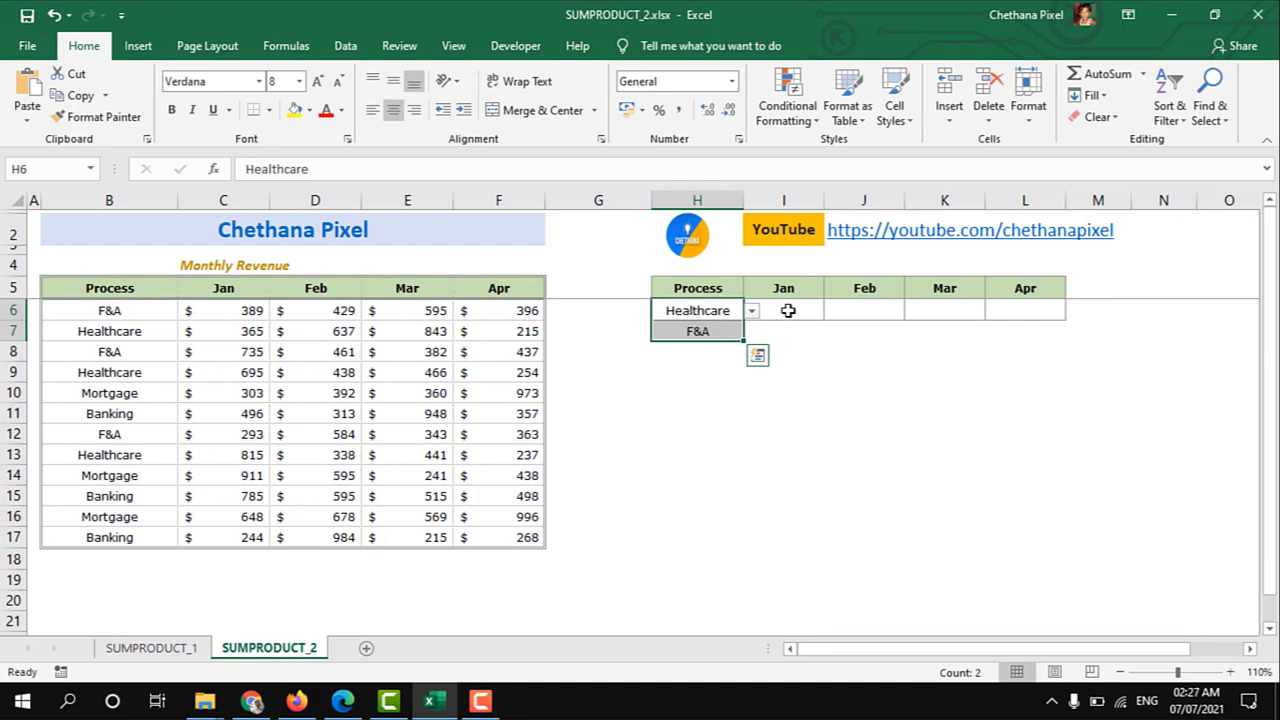
{"action": "left_click_drag", "start_coordinate": [788, 311], "coordinate": [995, 307]}
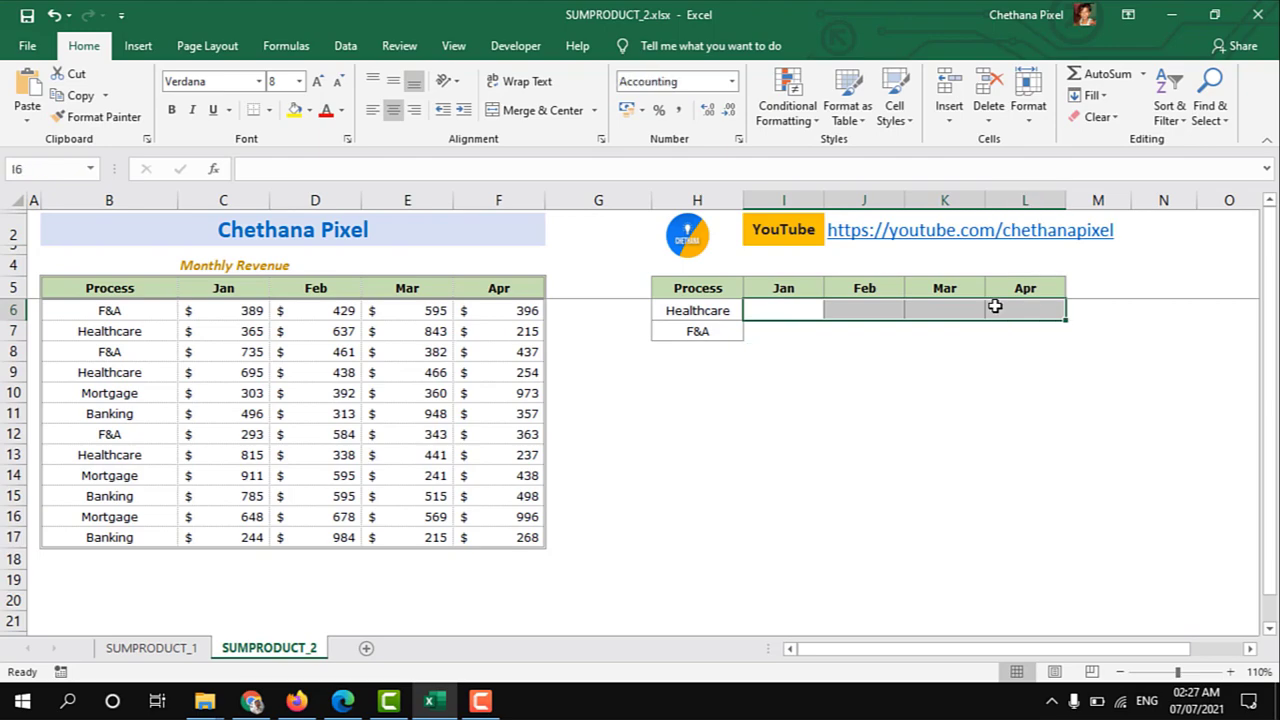
Start a SUMPRODUCT formula in I6 with the two-cell process criterion (B6:B17=H6:H7).
{"action": "left_click", "coordinate": [789, 310]}
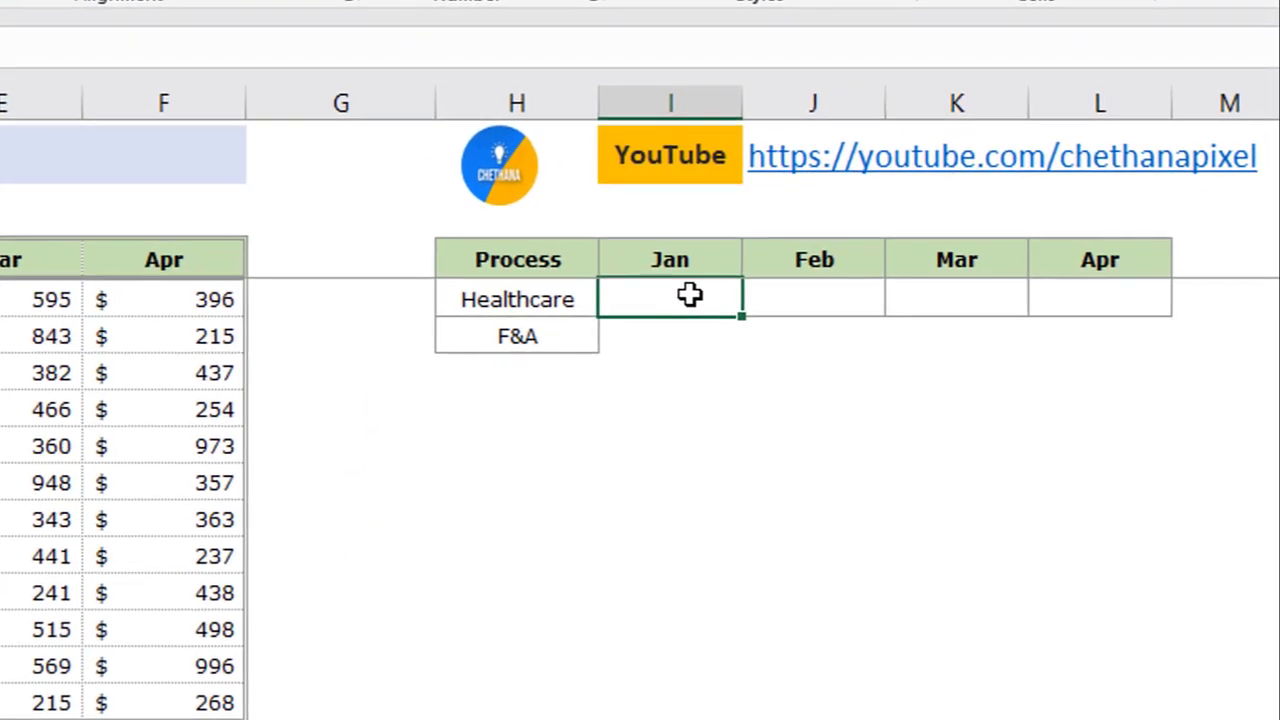
{"action": "type", "text": "=sump"}
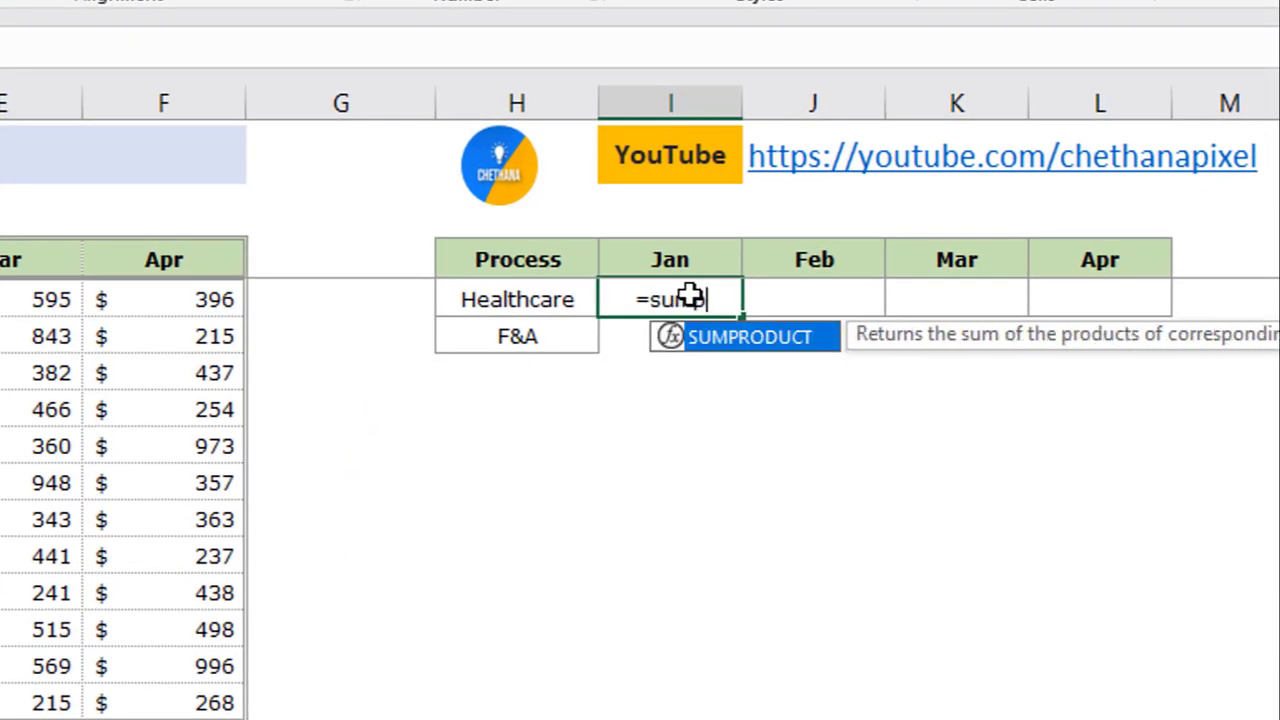
{"action": "key", "text": "Tab"}
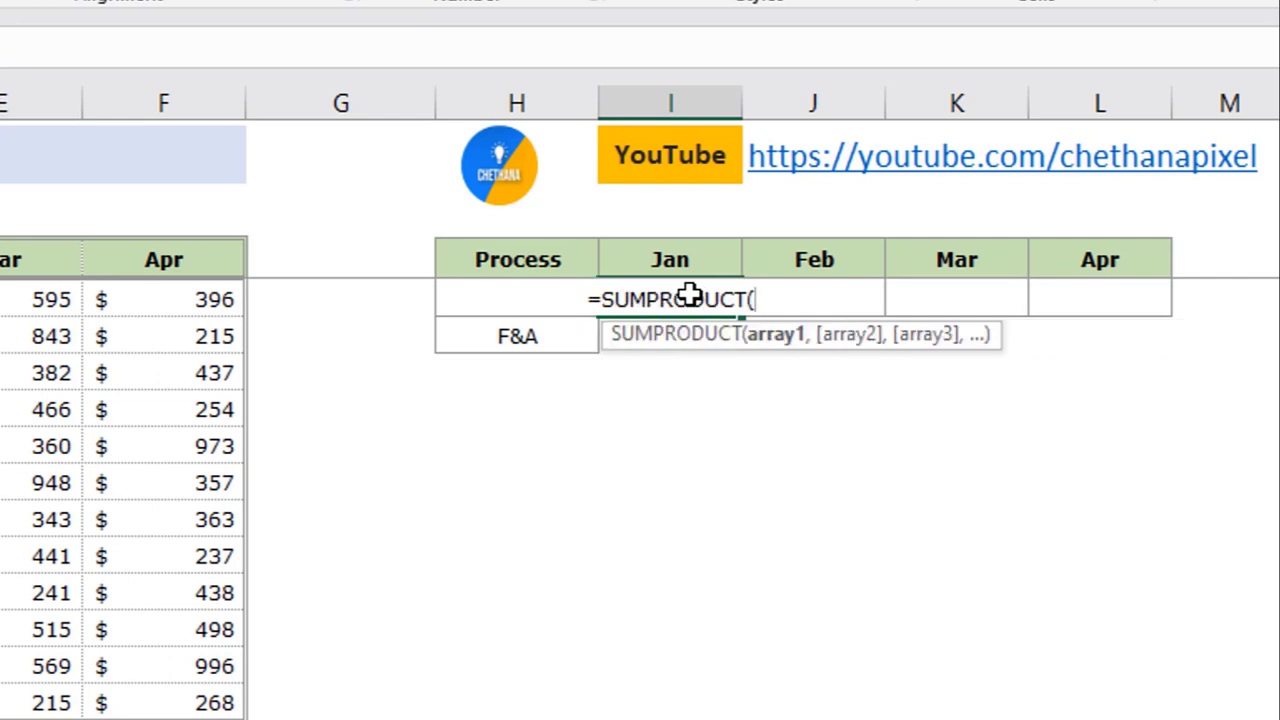
{"action": "type", "text": "("}
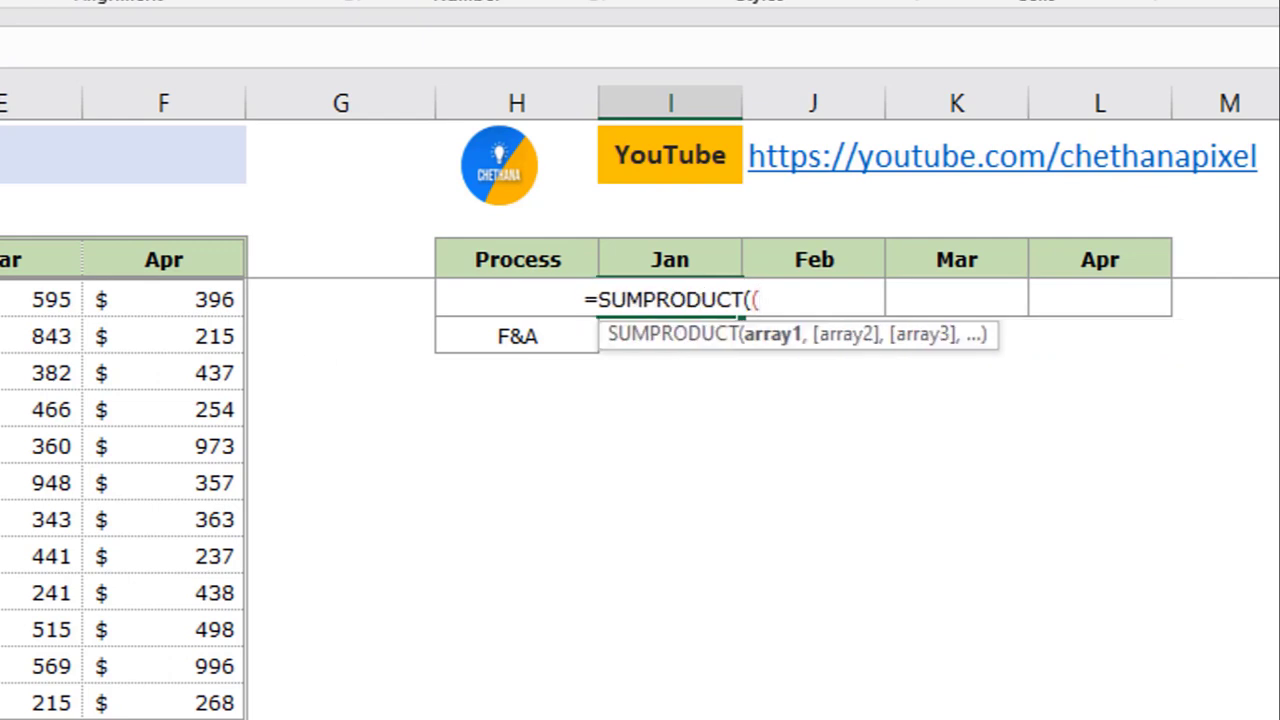
{"action": "type", "text": "B6:B14"}
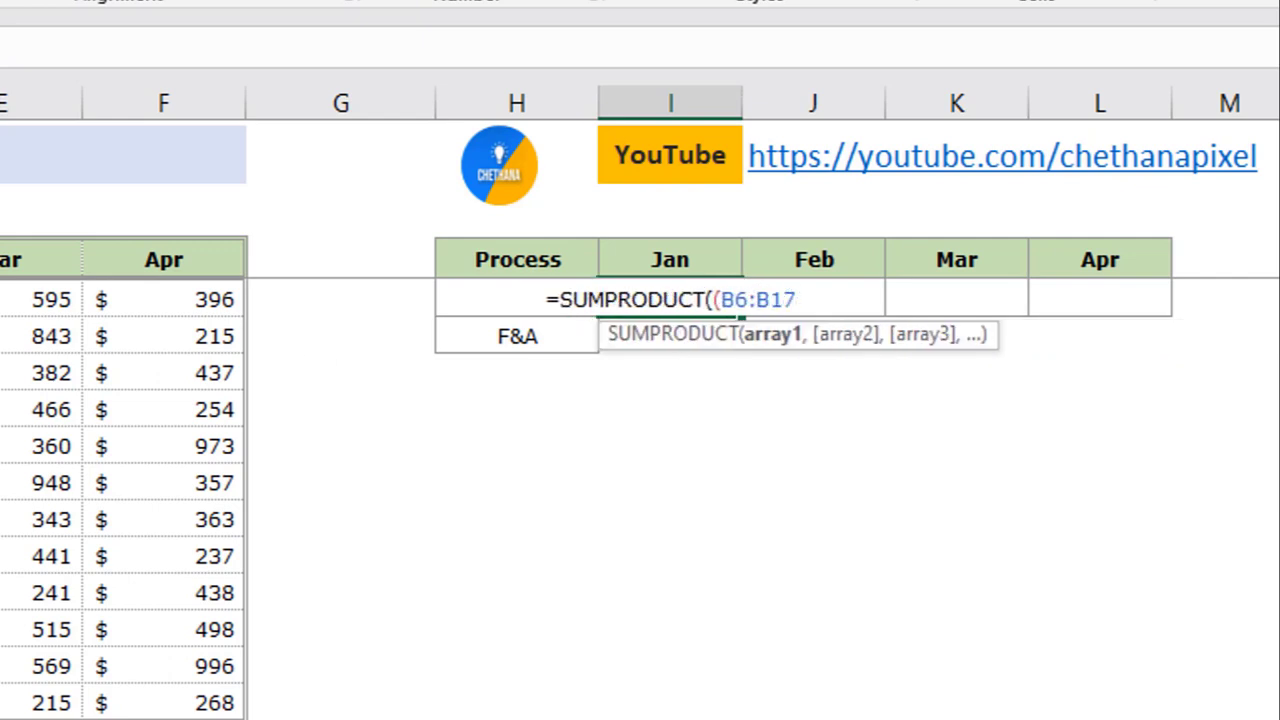
{"action": "type", "text": "="}
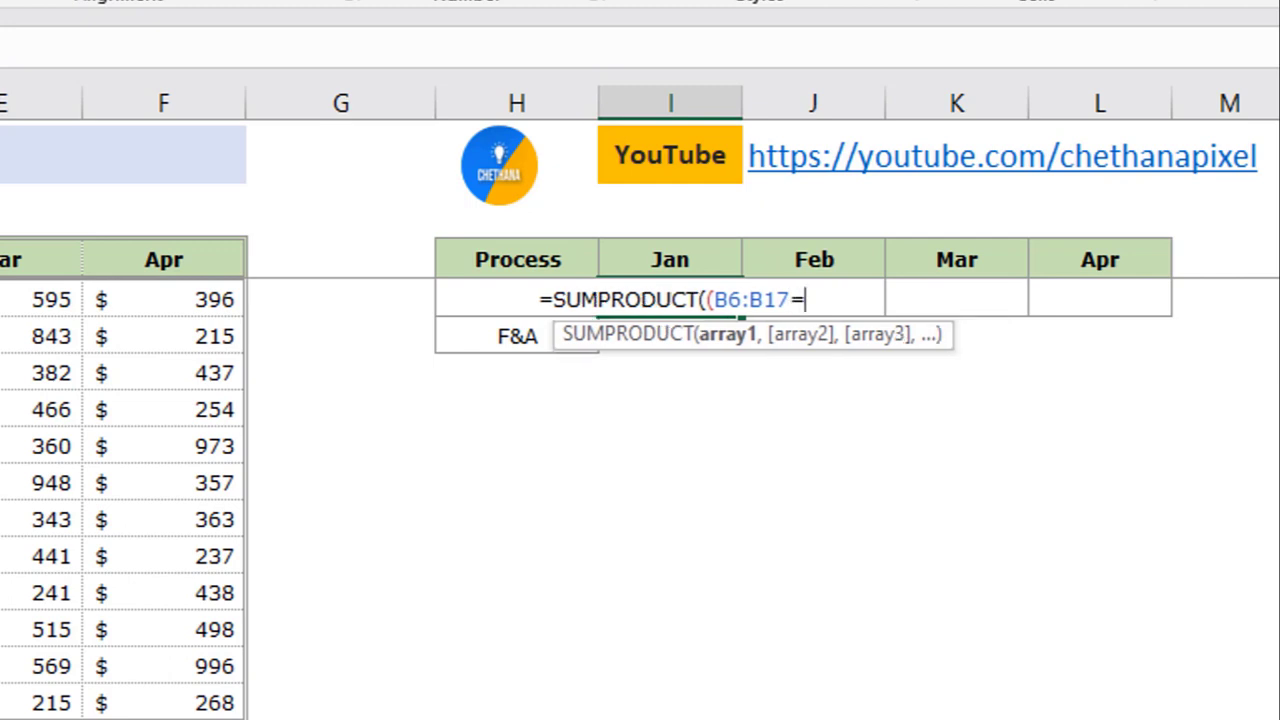
{"action": "left_click_drag", "start_coordinate": [585, 302], "coordinate": [595, 350]}
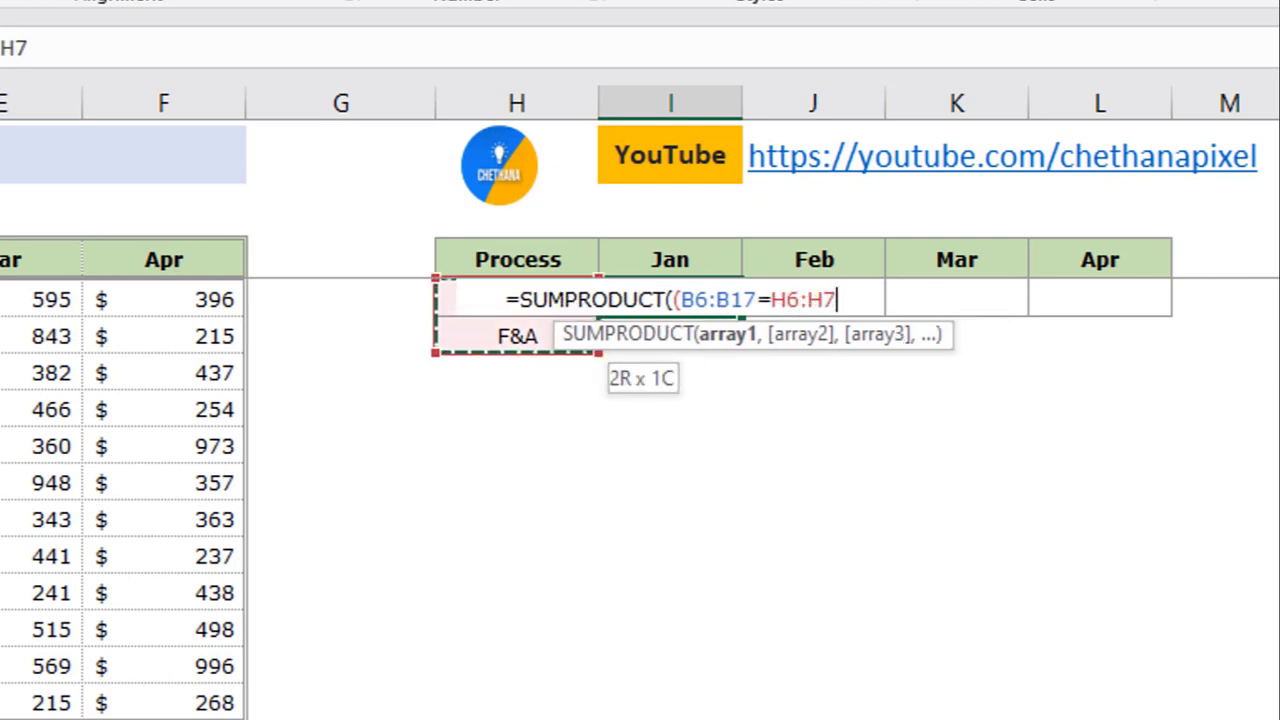
{"action": "type", "text": ")"}
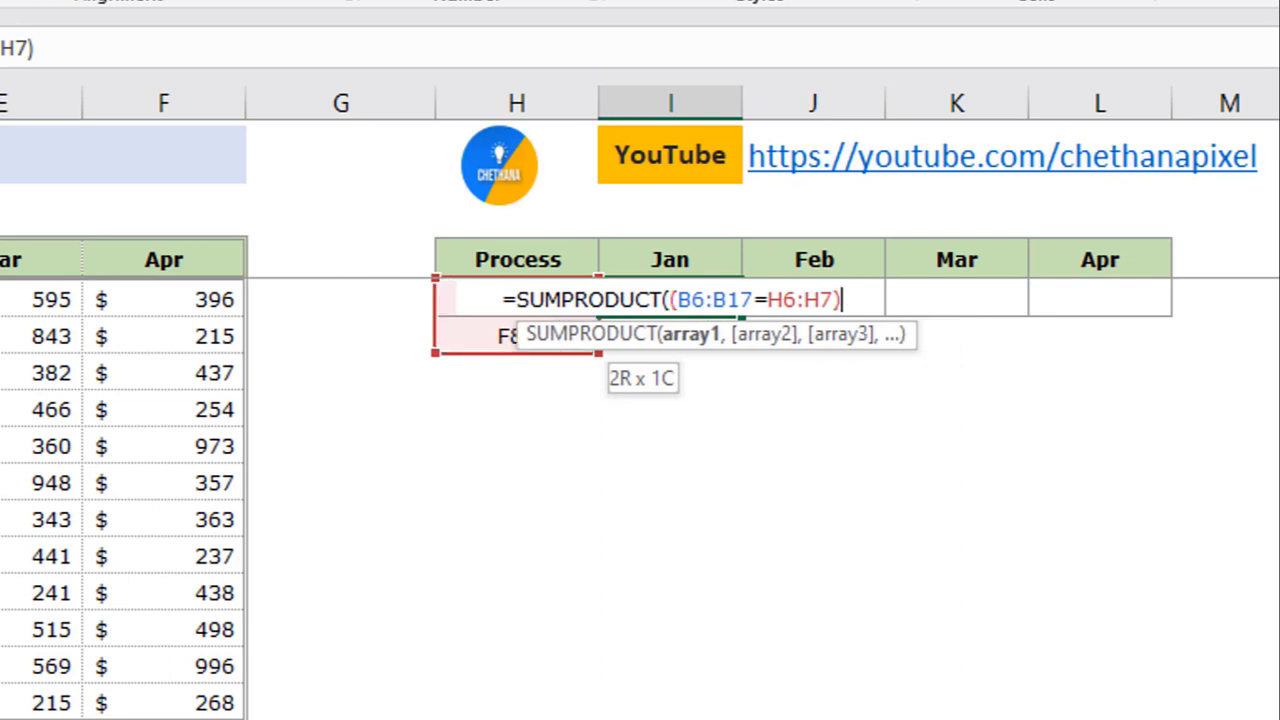
Extend the I6 formula with the month criterion (C5:F5=I5) multiplied by the revenue range (C6:F17), and close the brackets.
{"action": "type", "text": "*("}
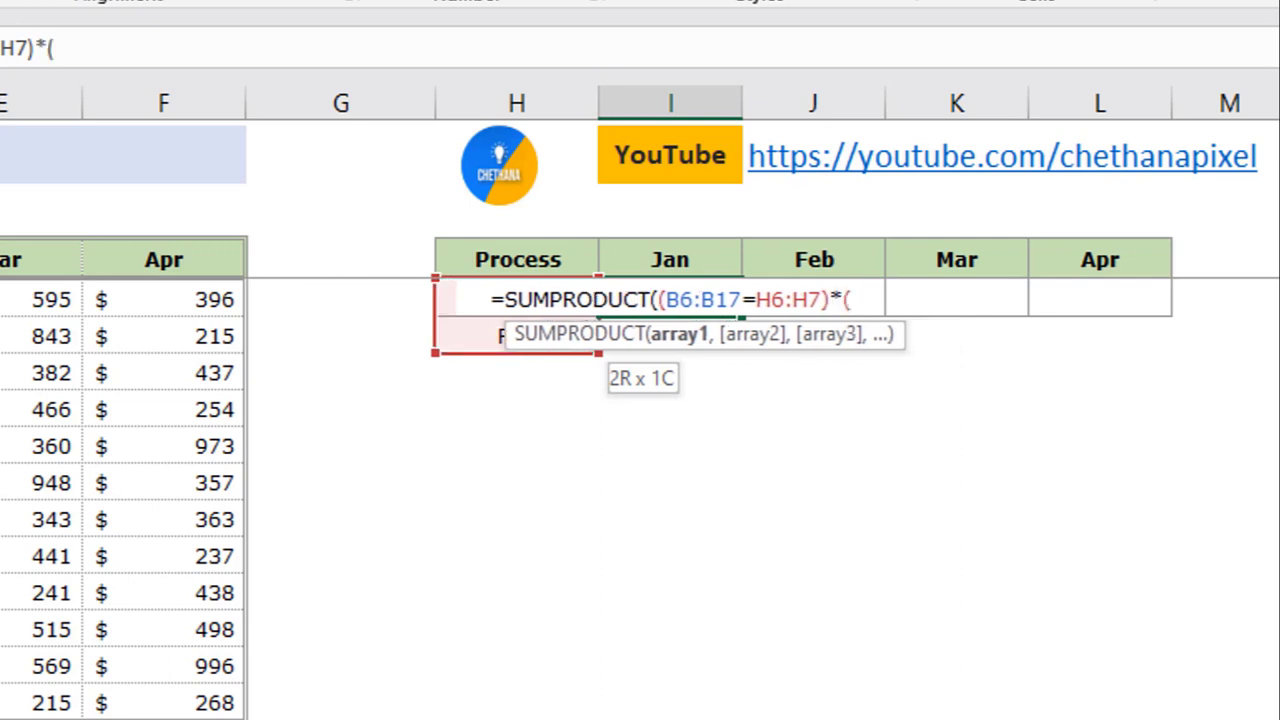
{"action": "left_click_drag", "start_coordinate": [2, 262], "coordinate": [137, 247]}
{"action": "type", "text": "="}
{"action": "key", "text": "Up"}
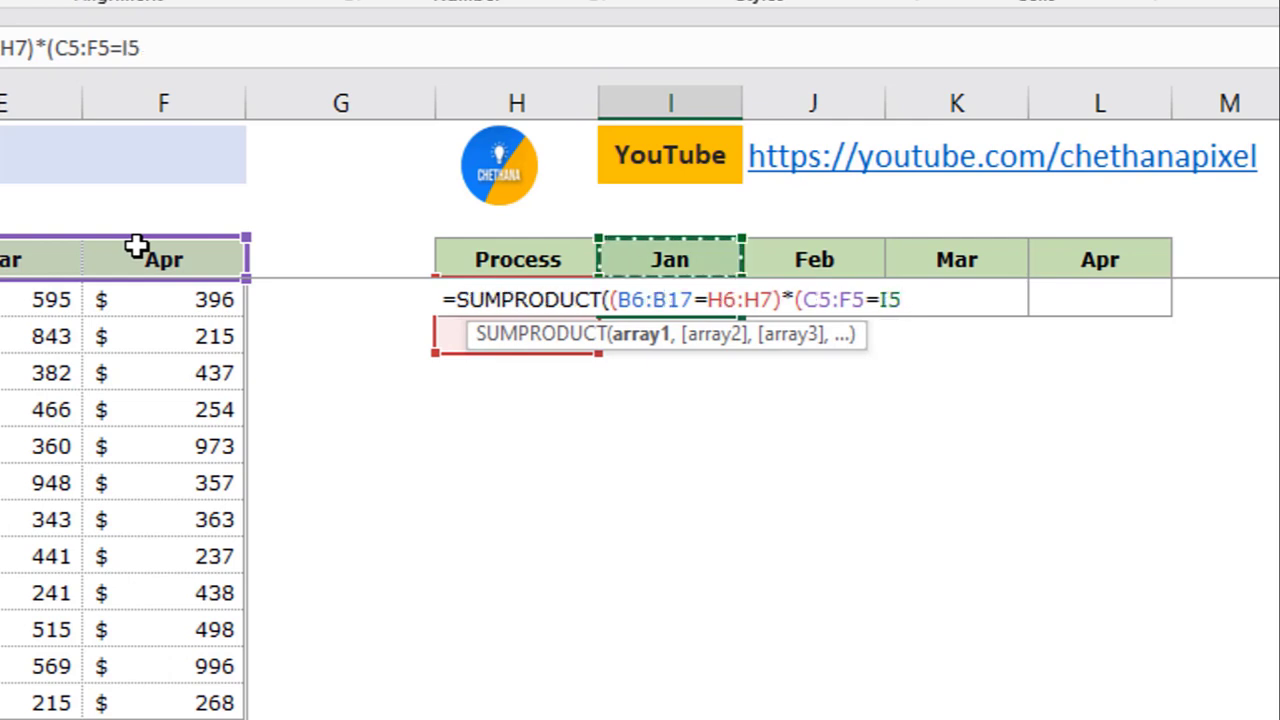
{"action": "type", "text": ")*"}
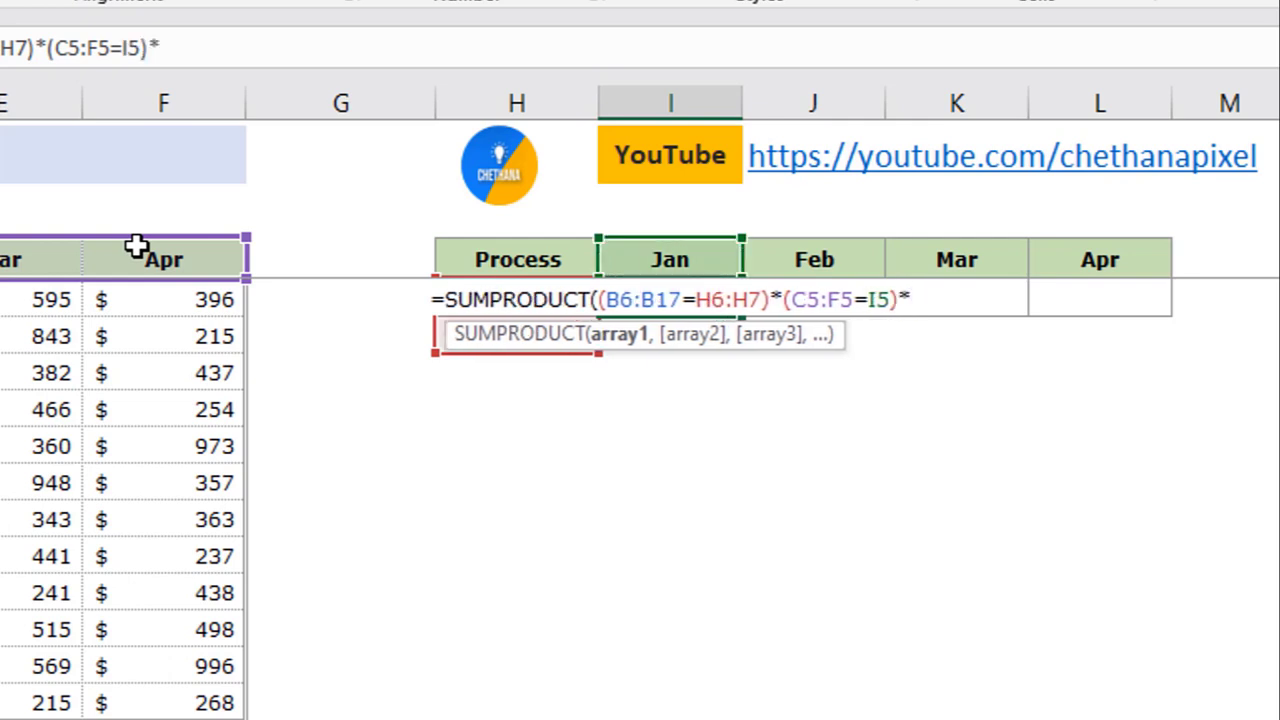
{"action": "type", "text": "("}
{"action": "left_click_drag", "start_coordinate": [2, 299], "coordinate": [138, 697]}
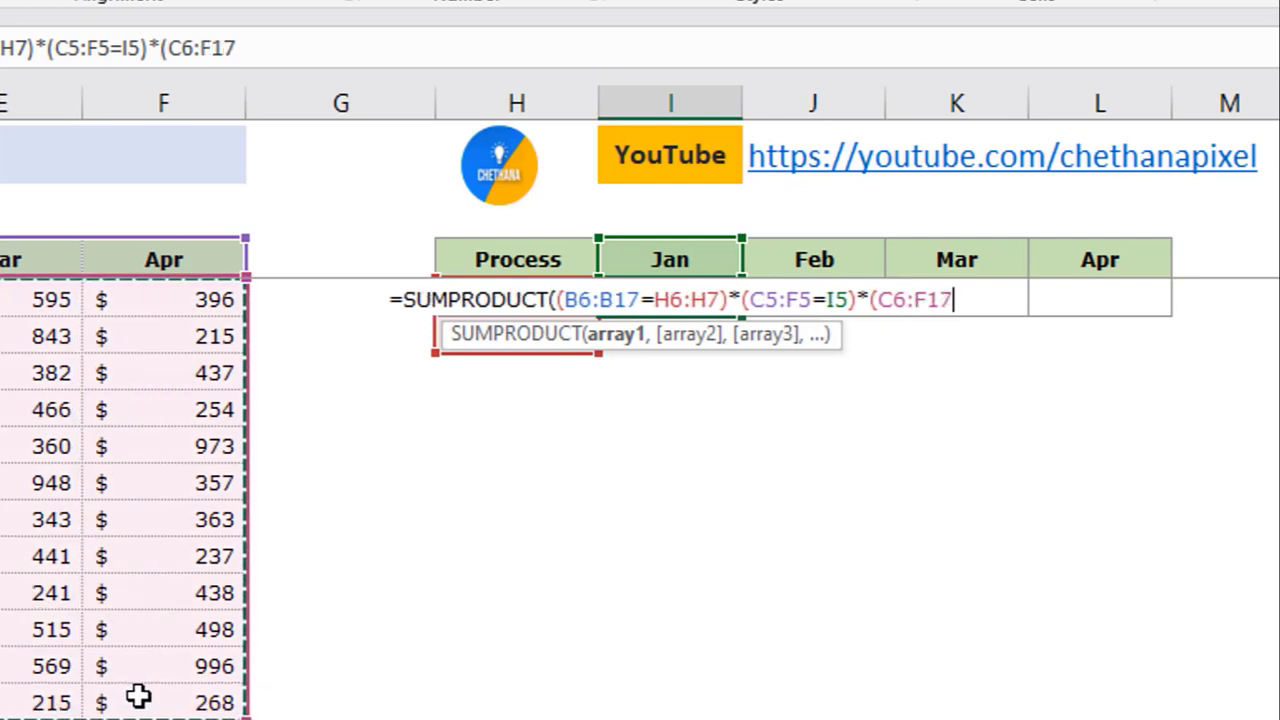
{"action": "type", "text": "))"}
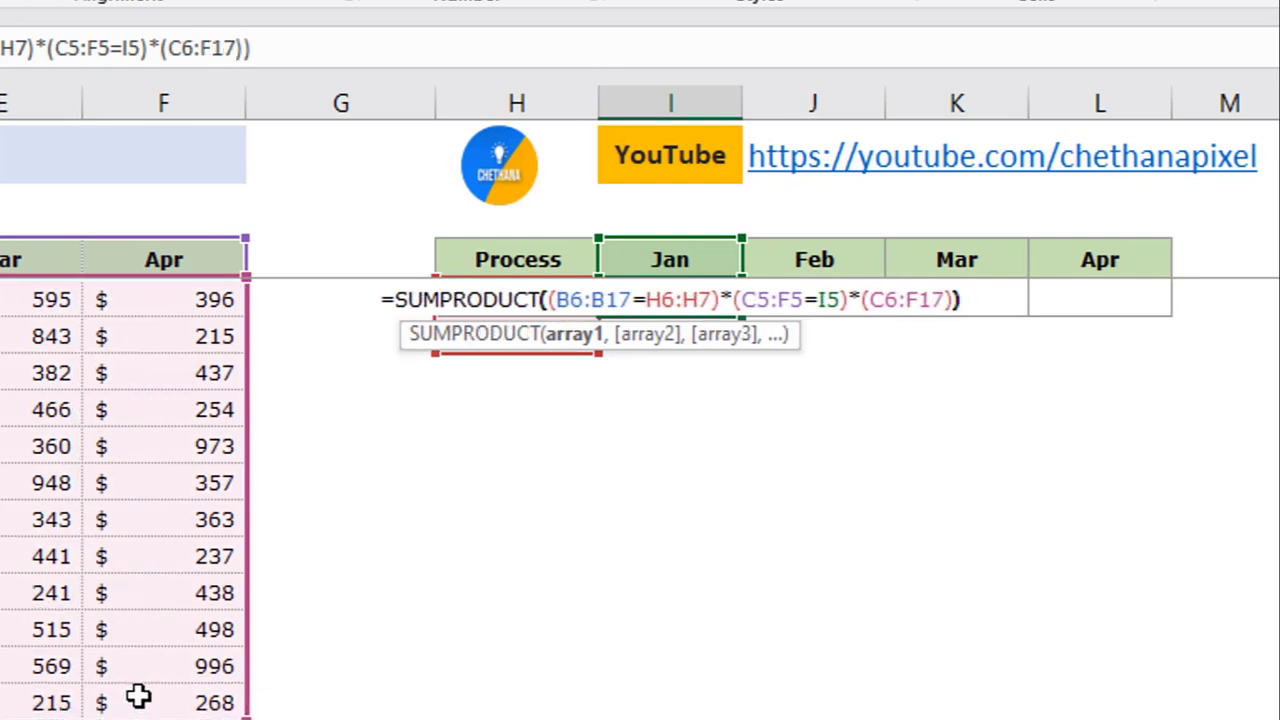
In the I6 formula, make the references B6:B17, H6:H7 and C5:F5 fully absolute.
{"action": "left_click_drag", "start_coordinate": [558, 299], "coordinate": [622, 292]}
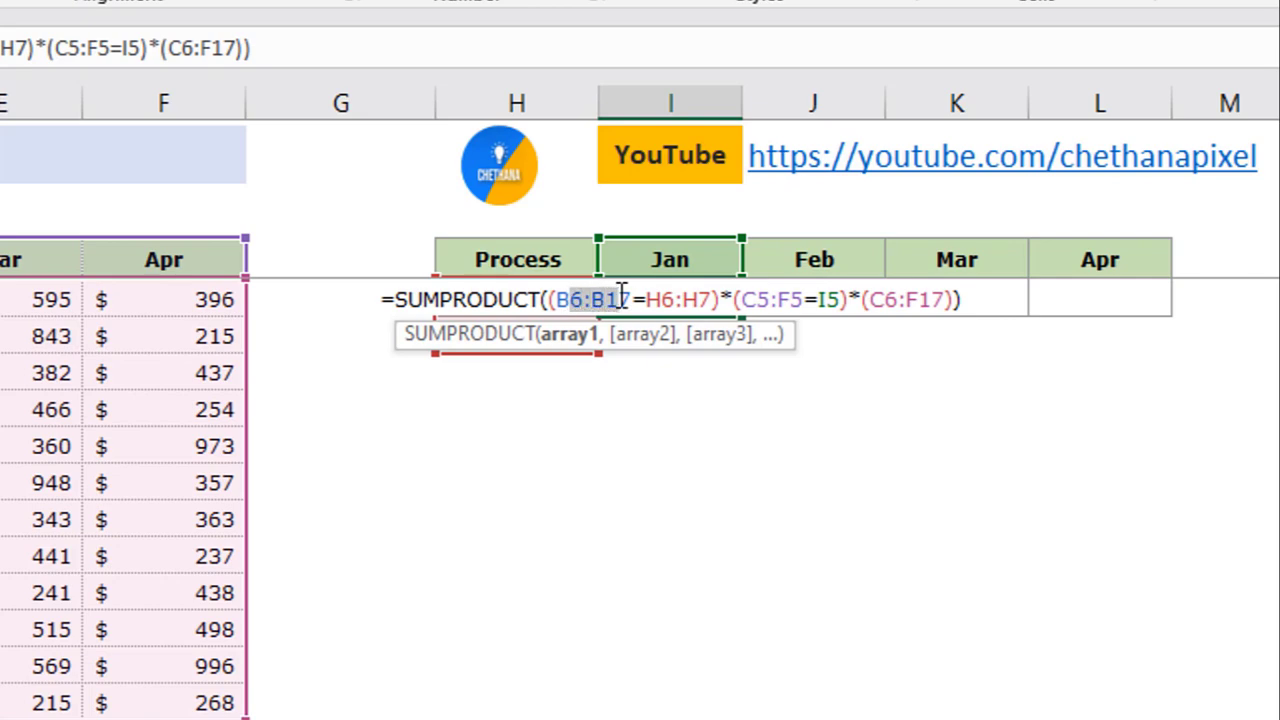
{"action": "key", "text": "F4"}
{"action": "left_click", "coordinate": [690, 299]}
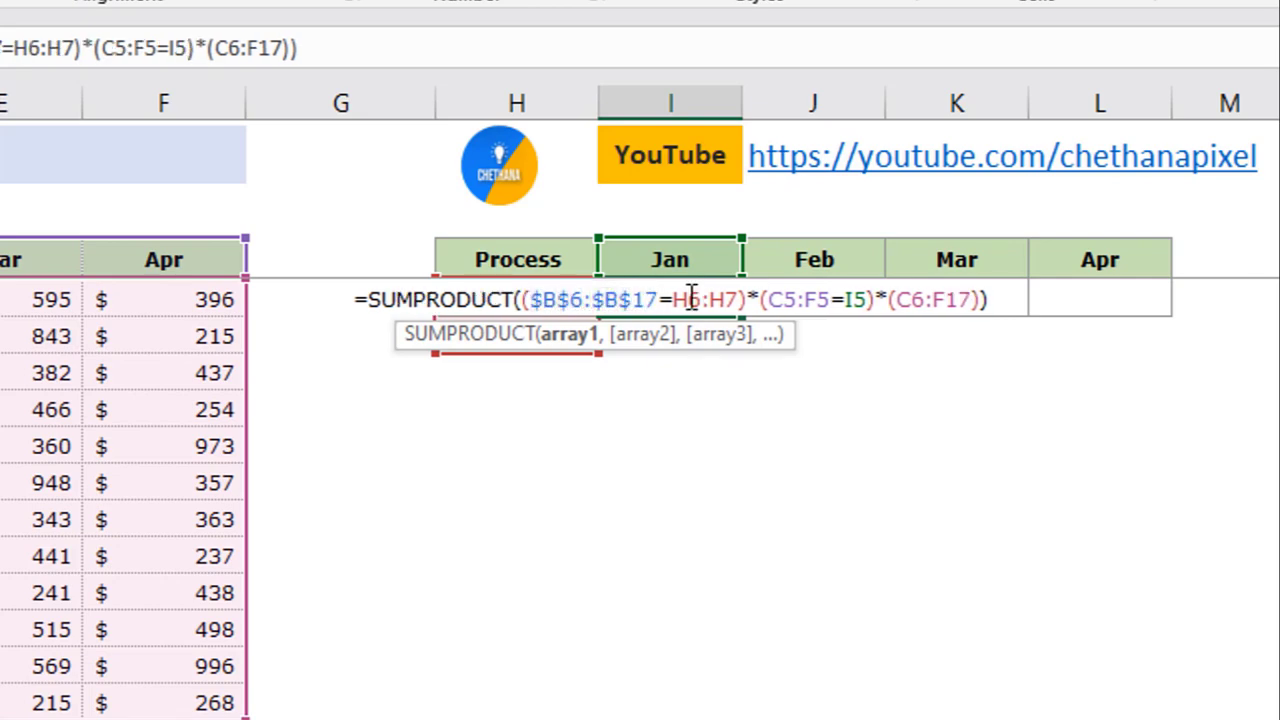
{"action": "left_click_drag", "start_coordinate": [690, 299], "coordinate": [845, 299]}
{"action": "key", "text": "F4"}
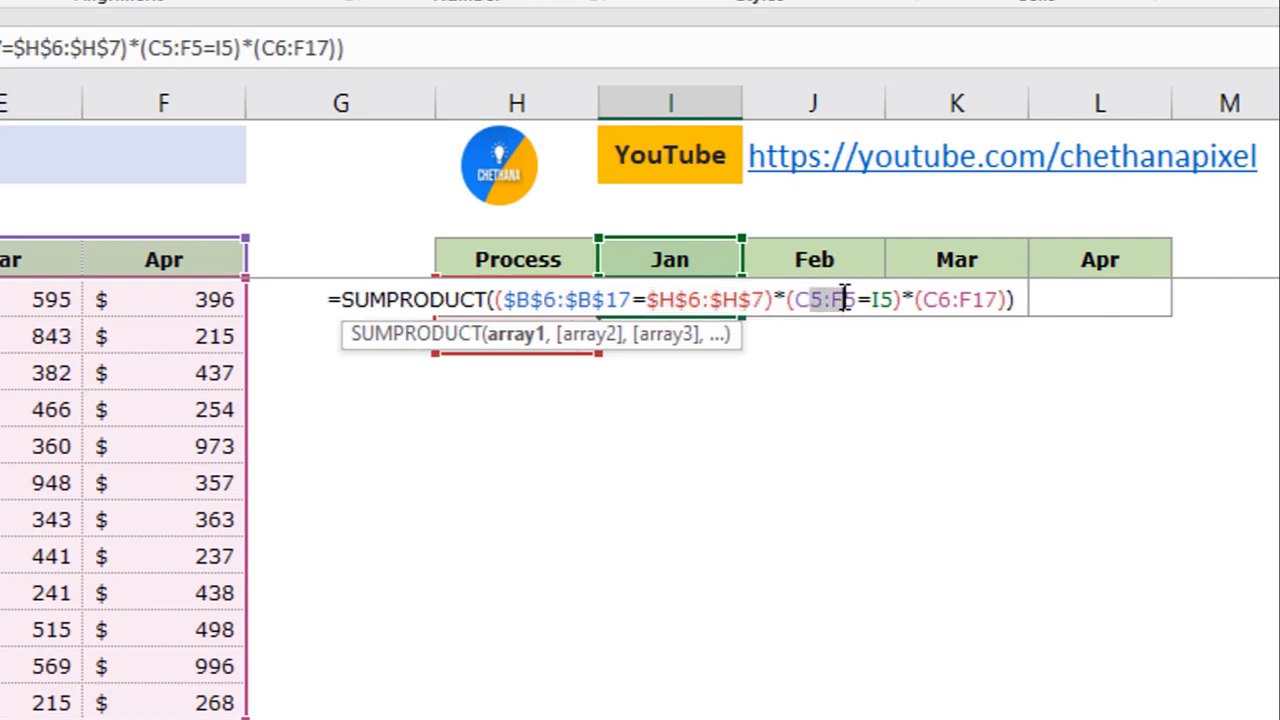
{"action": "key", "text": "F4"}
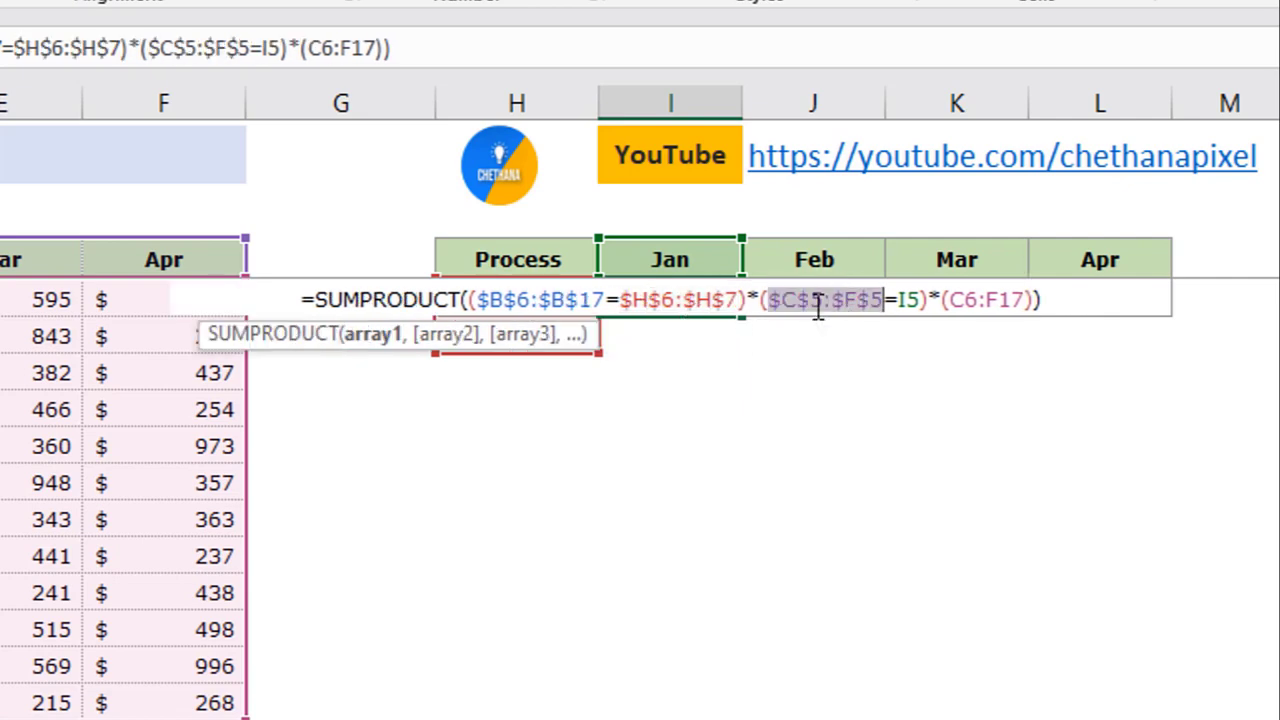
Lock only the row of the month reference as I$5, make C6:F17 fully absolute, and enter the I6 formula.
{"action": "left_click", "coordinate": [905, 299]}
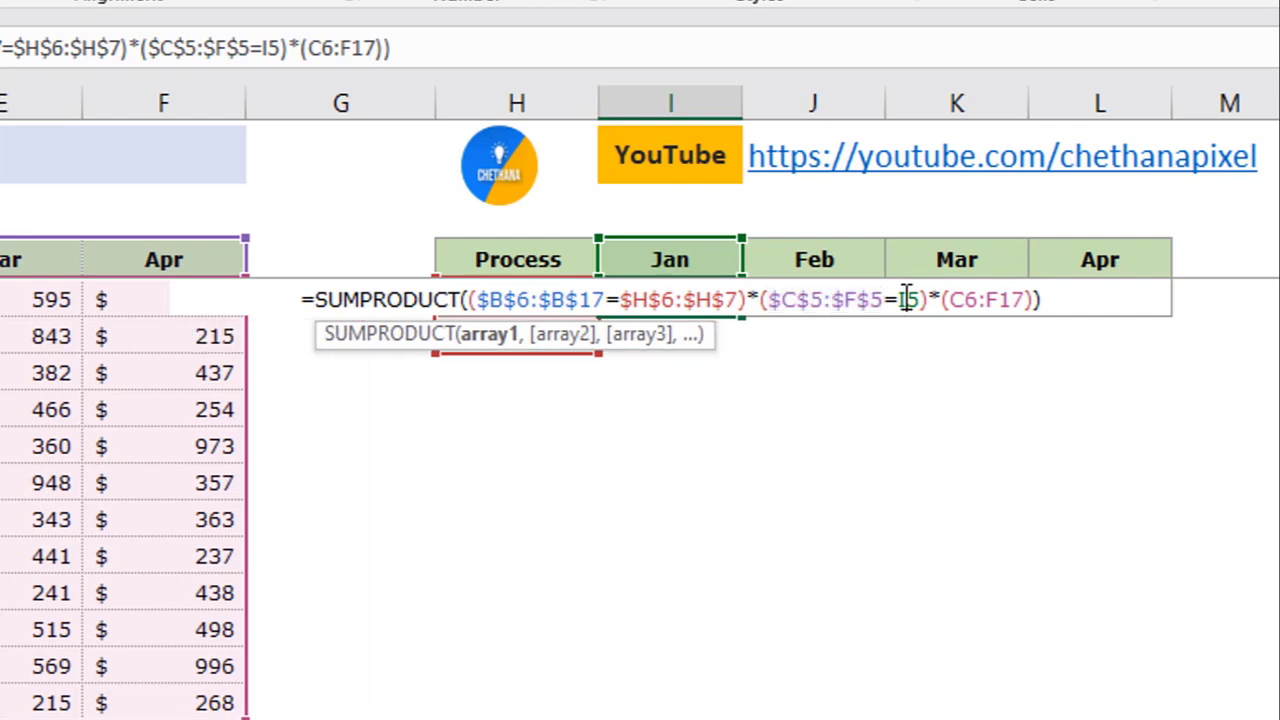
{"action": "key", "text": "F4"}
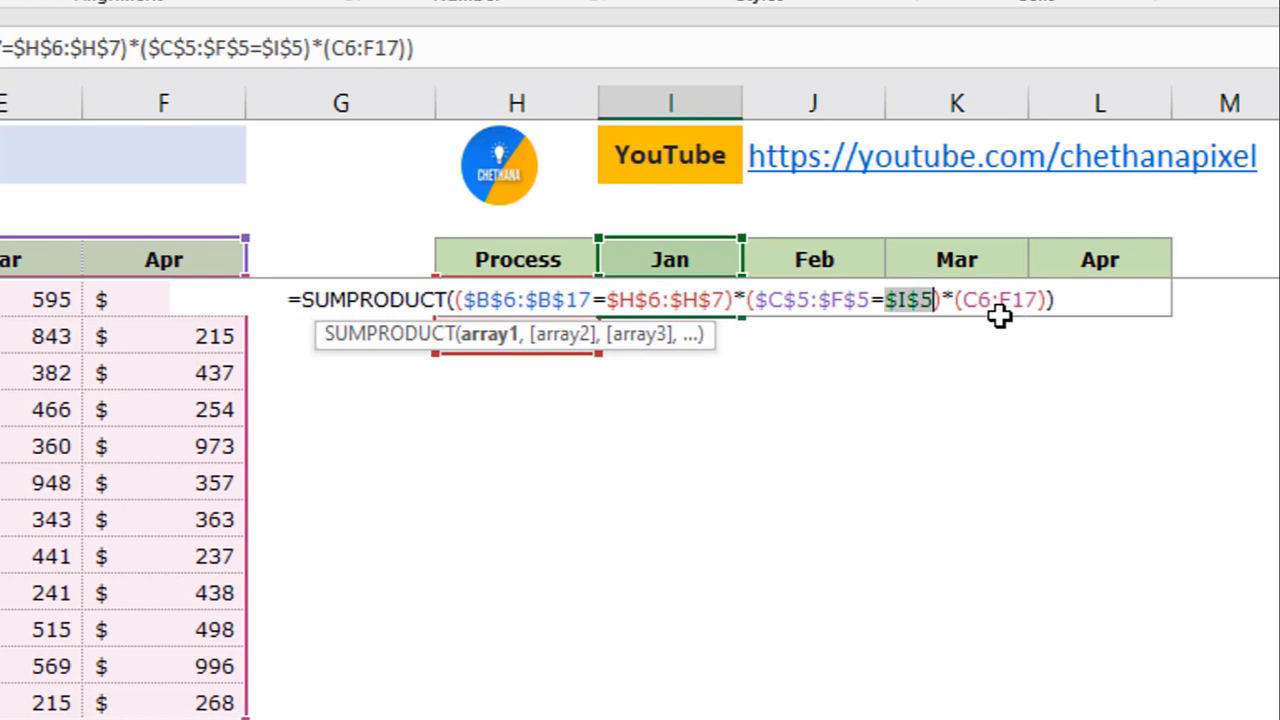
{"action": "key", "text": "F4"}
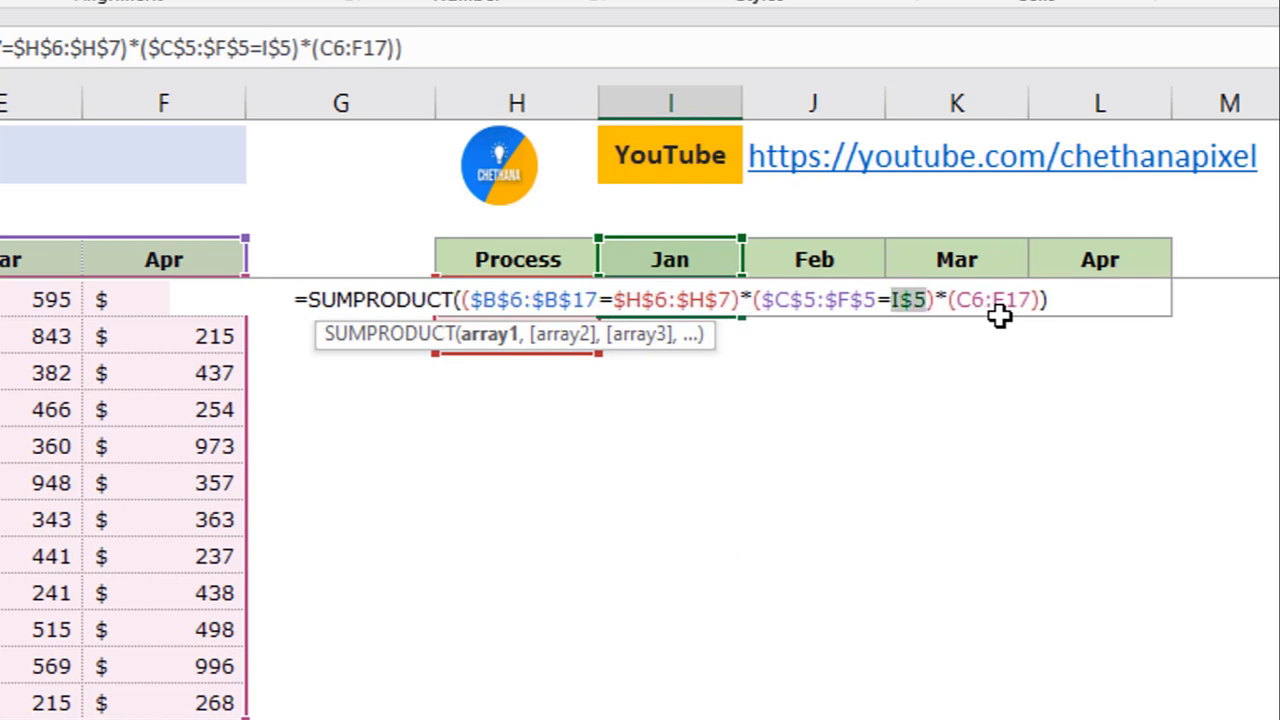
{"action": "left_click_drag", "start_coordinate": [970, 299], "coordinate": [1018, 299]}
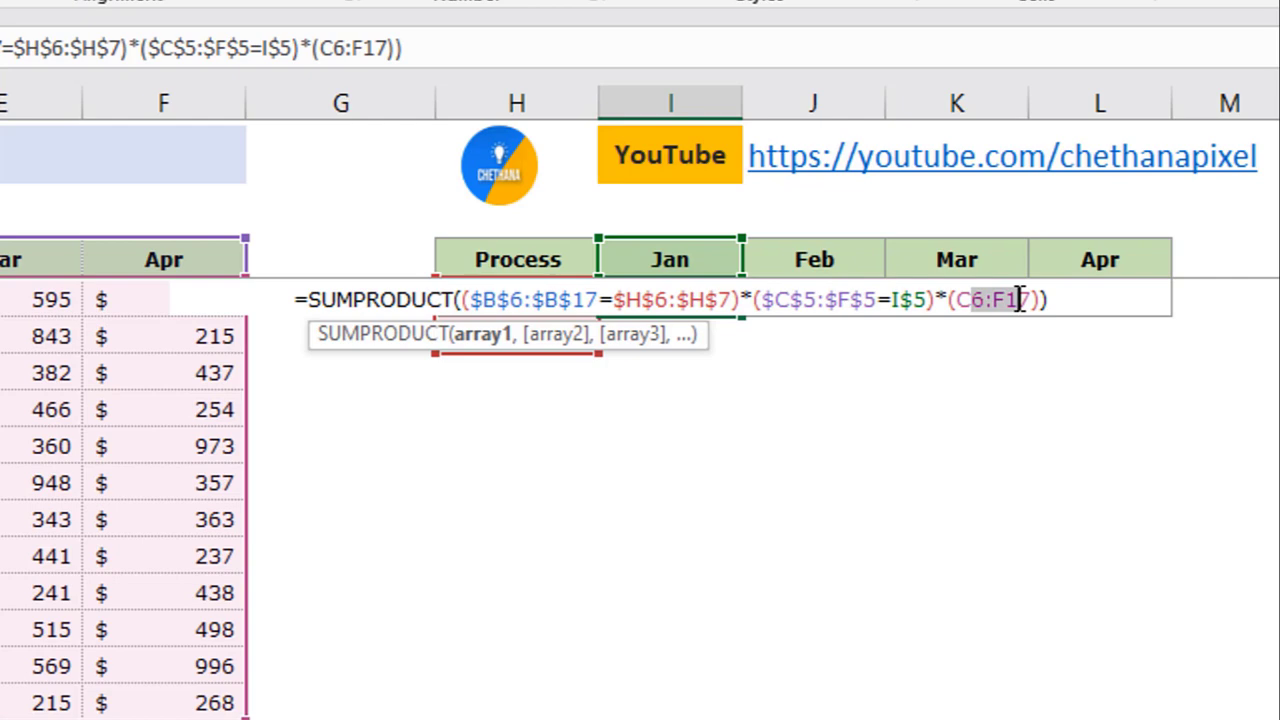
{"action": "key", "text": "F4"}
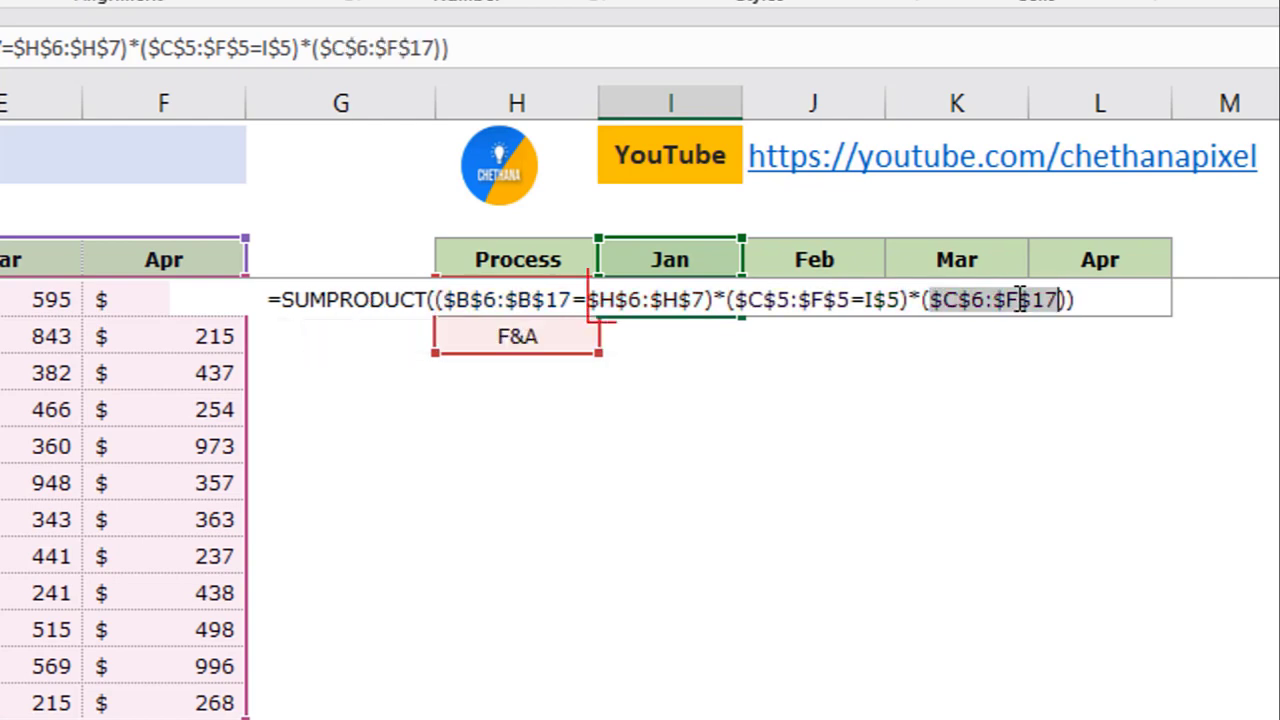
{"action": "key", "text": "Return"}
Evaluate the I6 formula part by part to examine how the two-cell process comparison resolves, and close the evaluation.
{"action": "key", "text": "Up"}
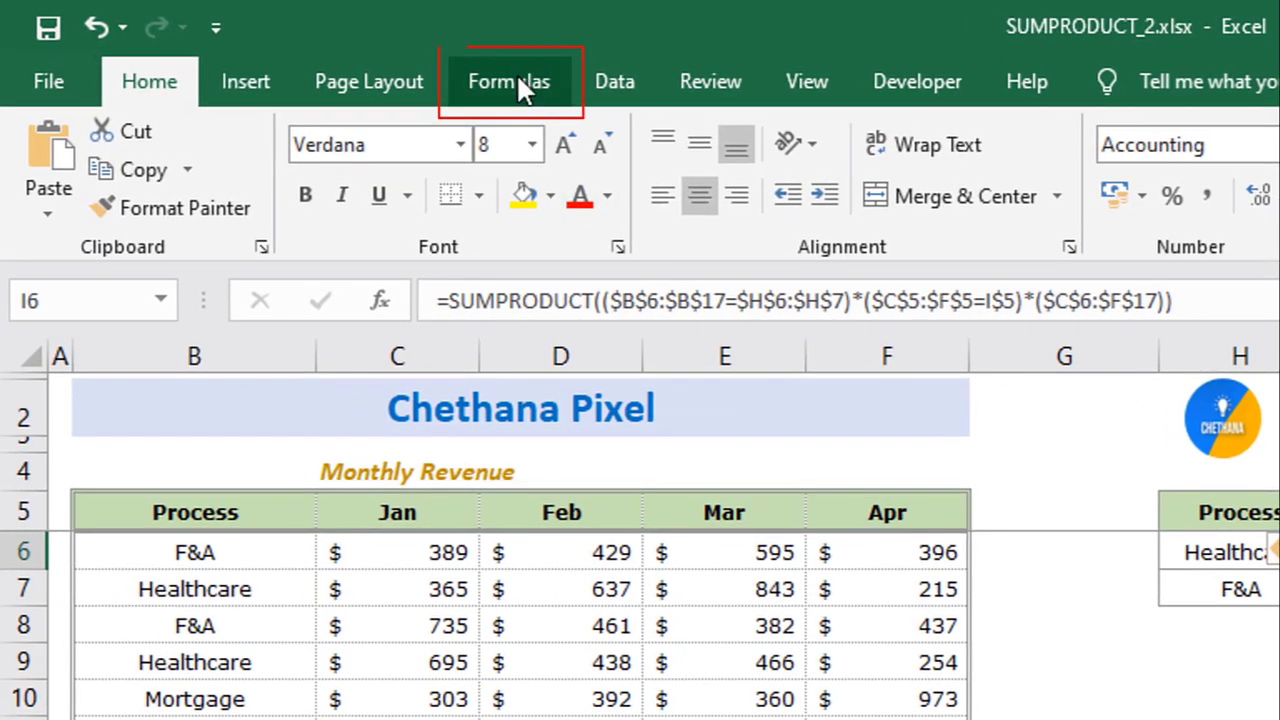
{"action": "left_click", "coordinate": [516, 80]}
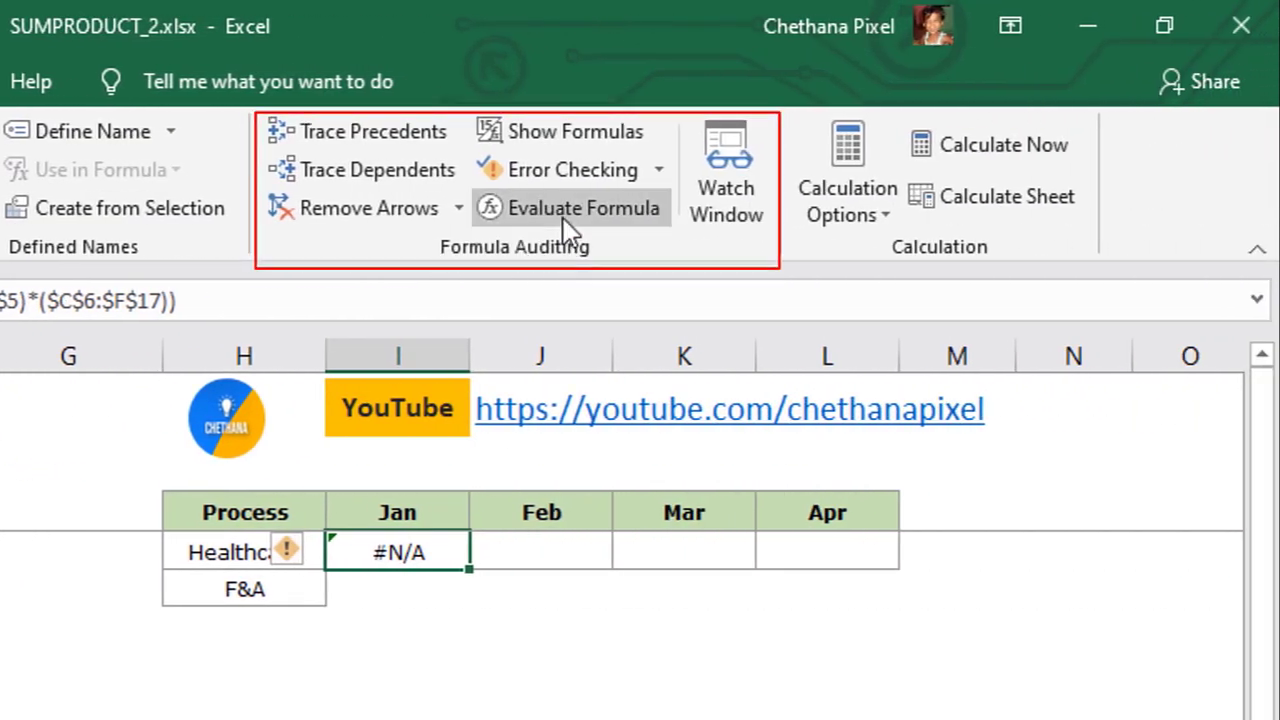
{"action": "left_click", "coordinate": [567, 210]}
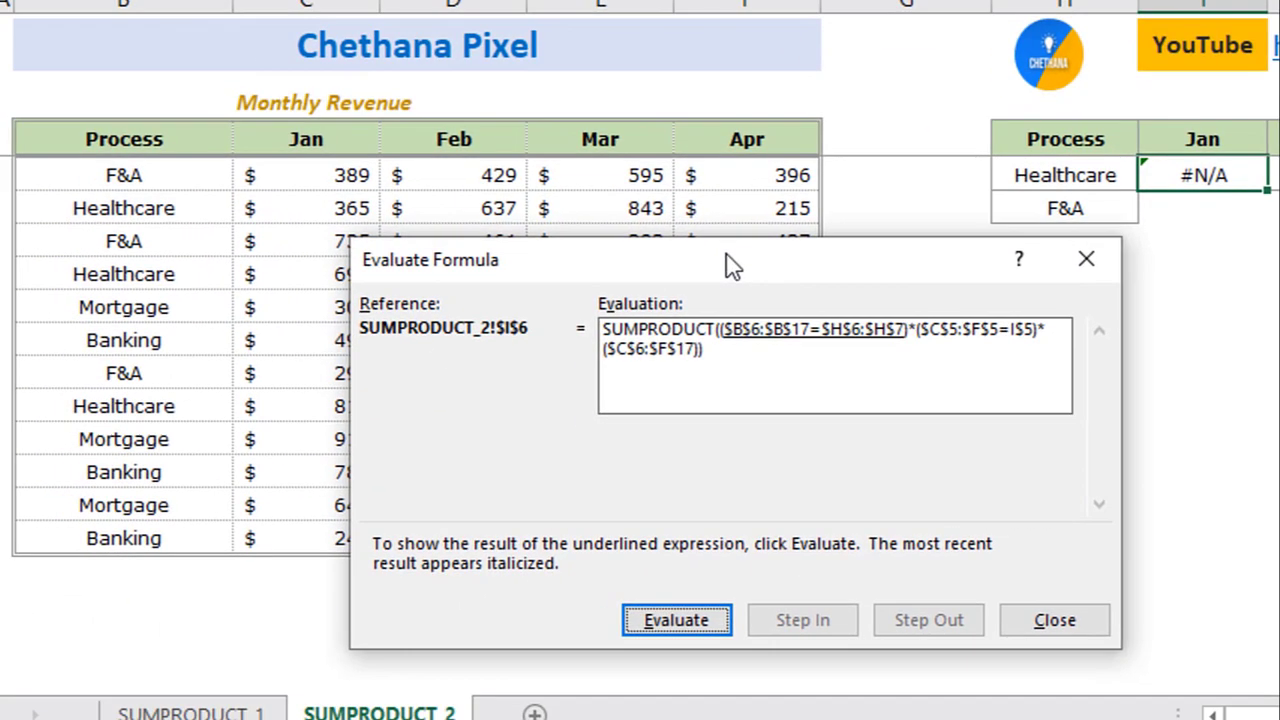
{"action": "left_click_drag", "start_coordinate": [614, 305], "coordinate": [661, 278]}
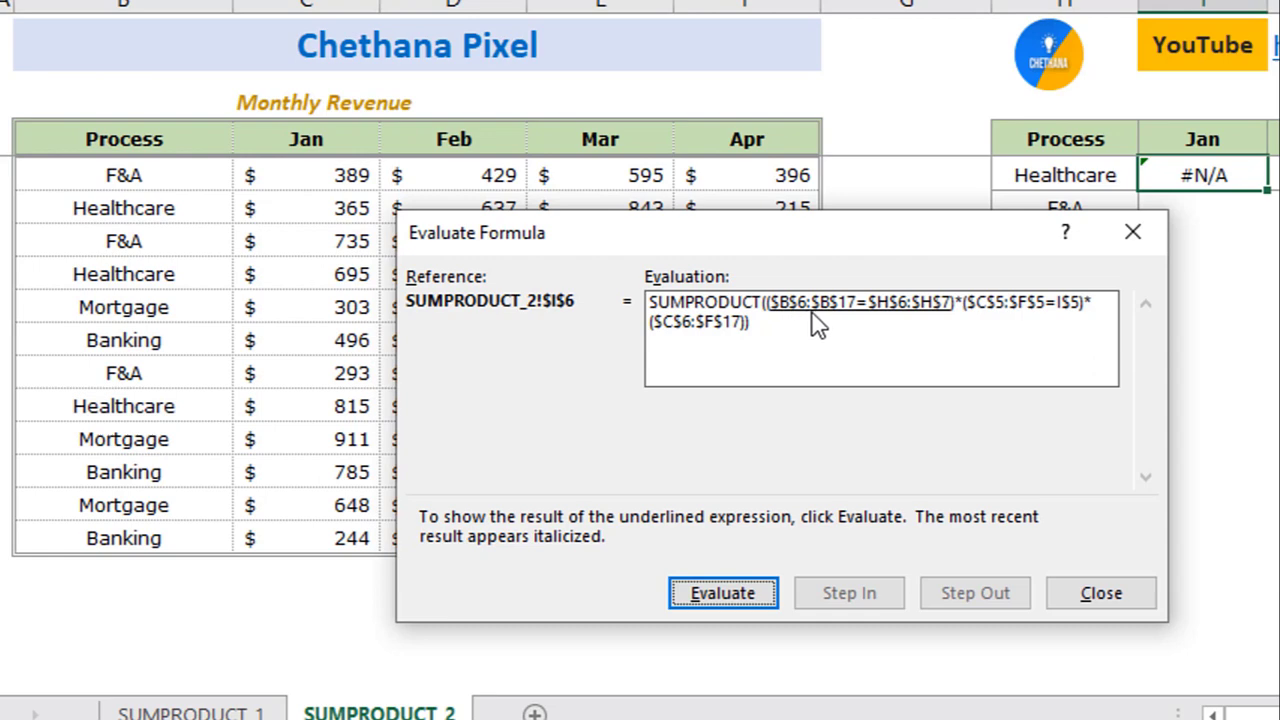
{"action": "left_click", "coordinate": [705, 598]}
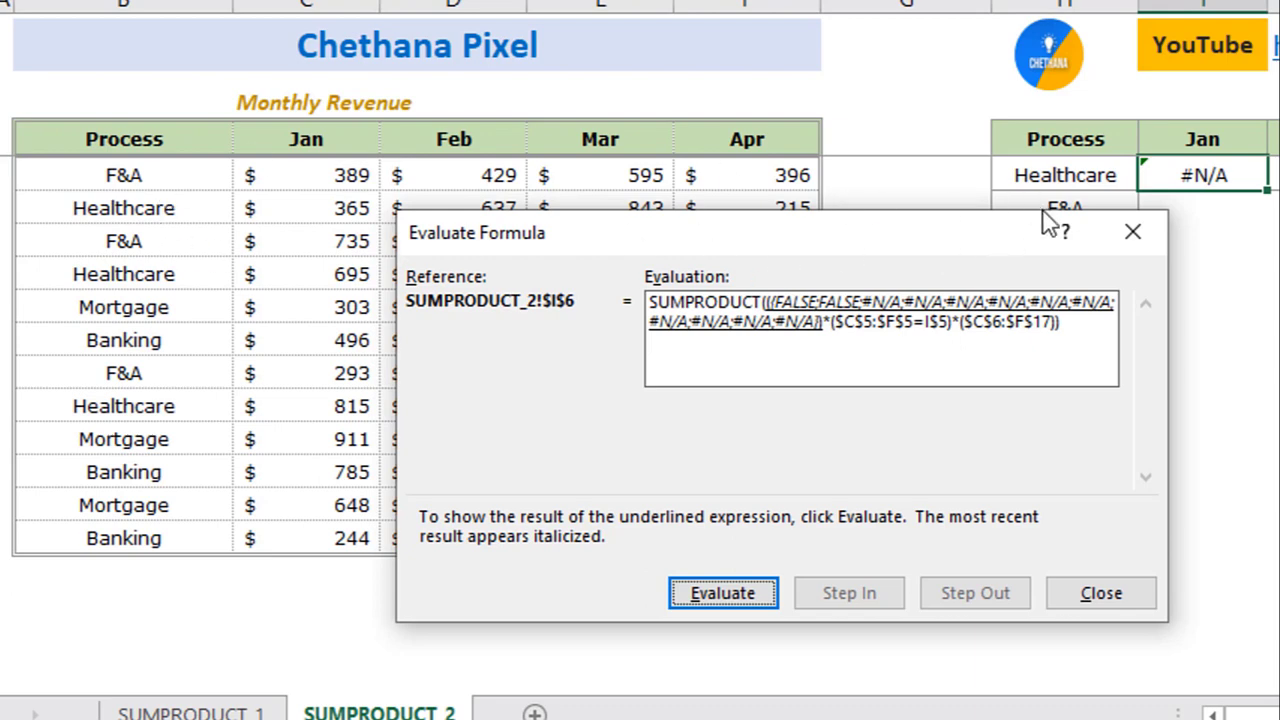
{"action": "left_click_drag", "start_coordinate": [960, 234], "coordinate": [964, 278]}
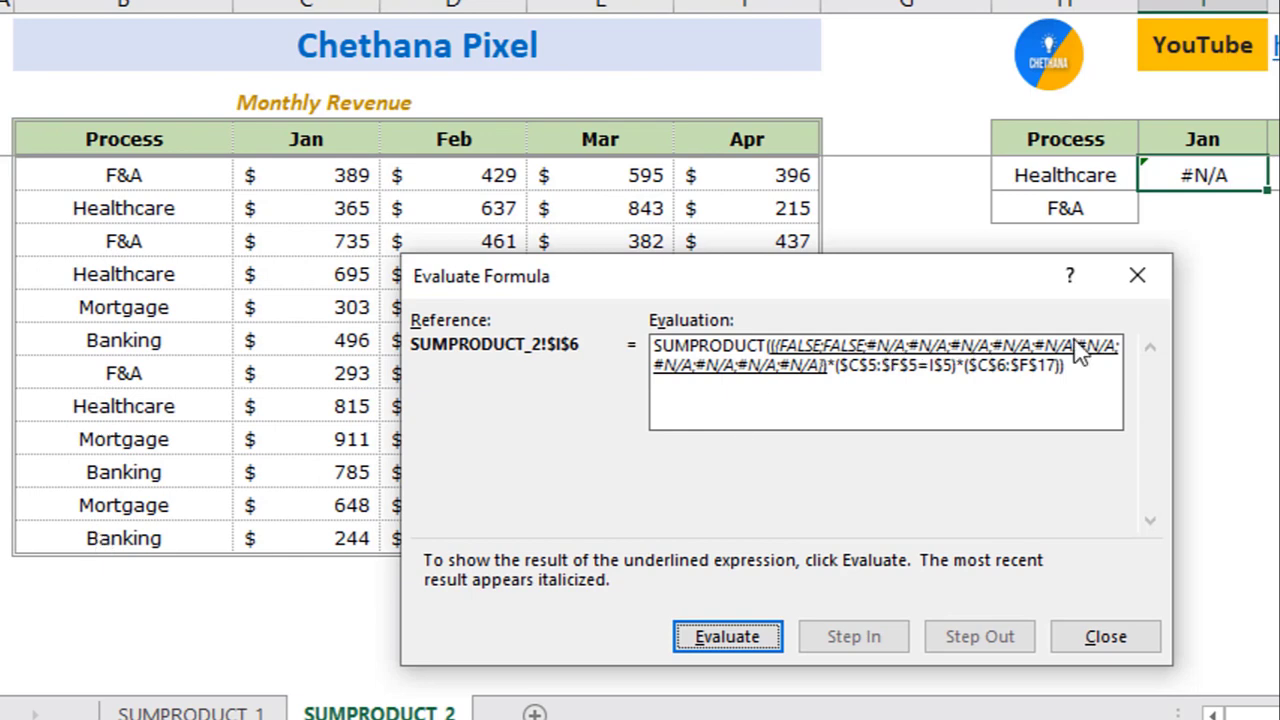
{"action": "left_click", "coordinate": [748, 641]}
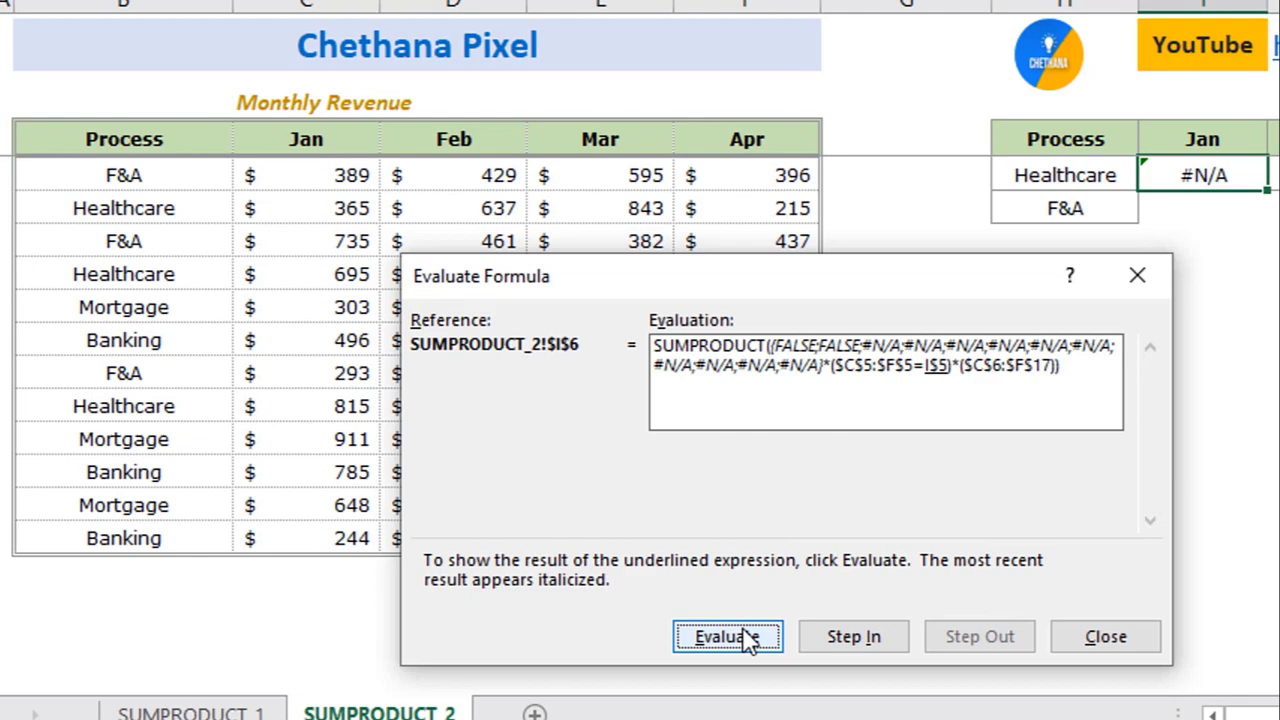
{"action": "left_click", "coordinate": [748, 638]}
{"action": "left_click", "coordinate": [1080, 636]}
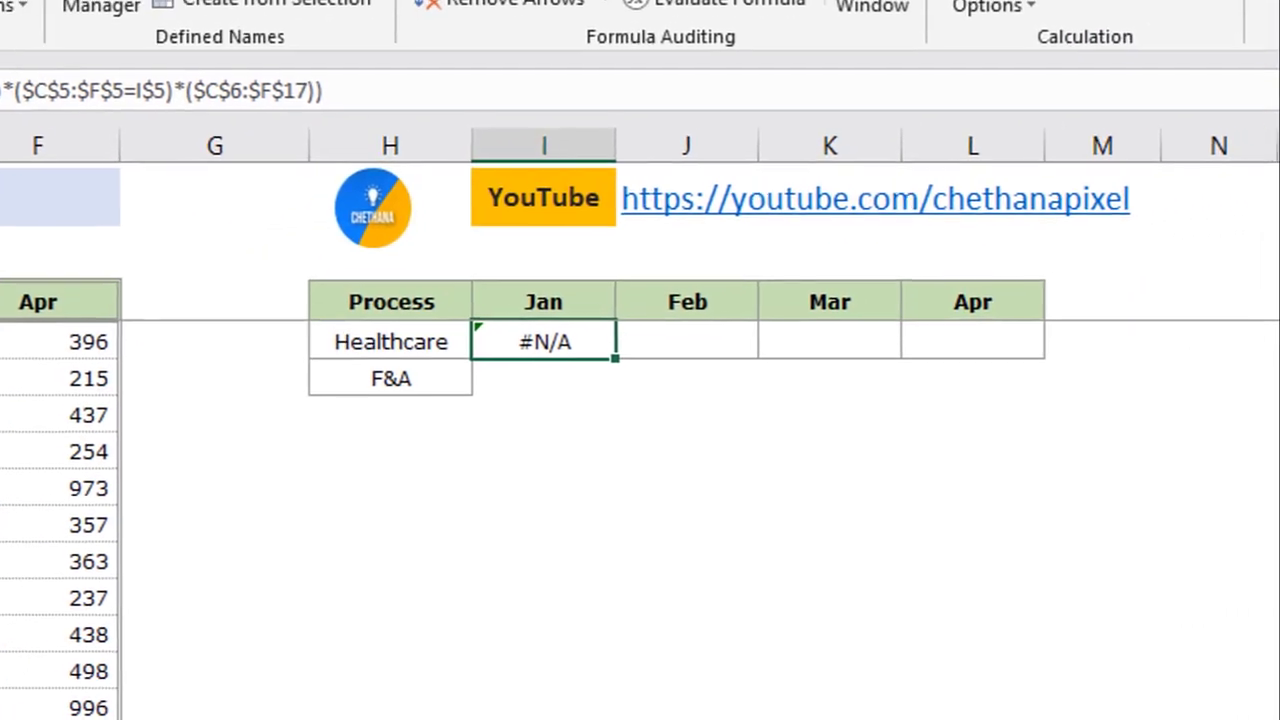
Replace the process comparison in the I6 formula with an exact match, MATCH($B$6:$B$17,$H$6:$H$7,0), and enter it.
{"action": "double_click", "coordinate": [536, 342]}
{"action": "type", "text": "m"}
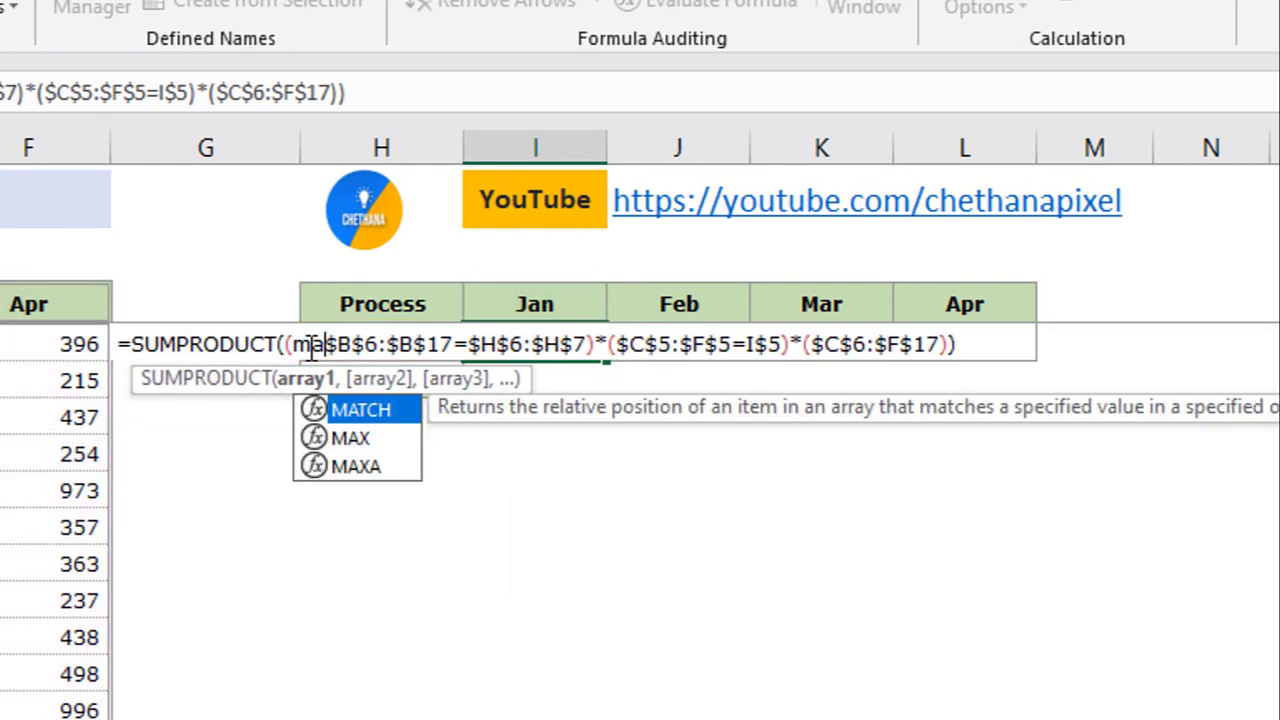
{"action": "key", "text": "Tab"}
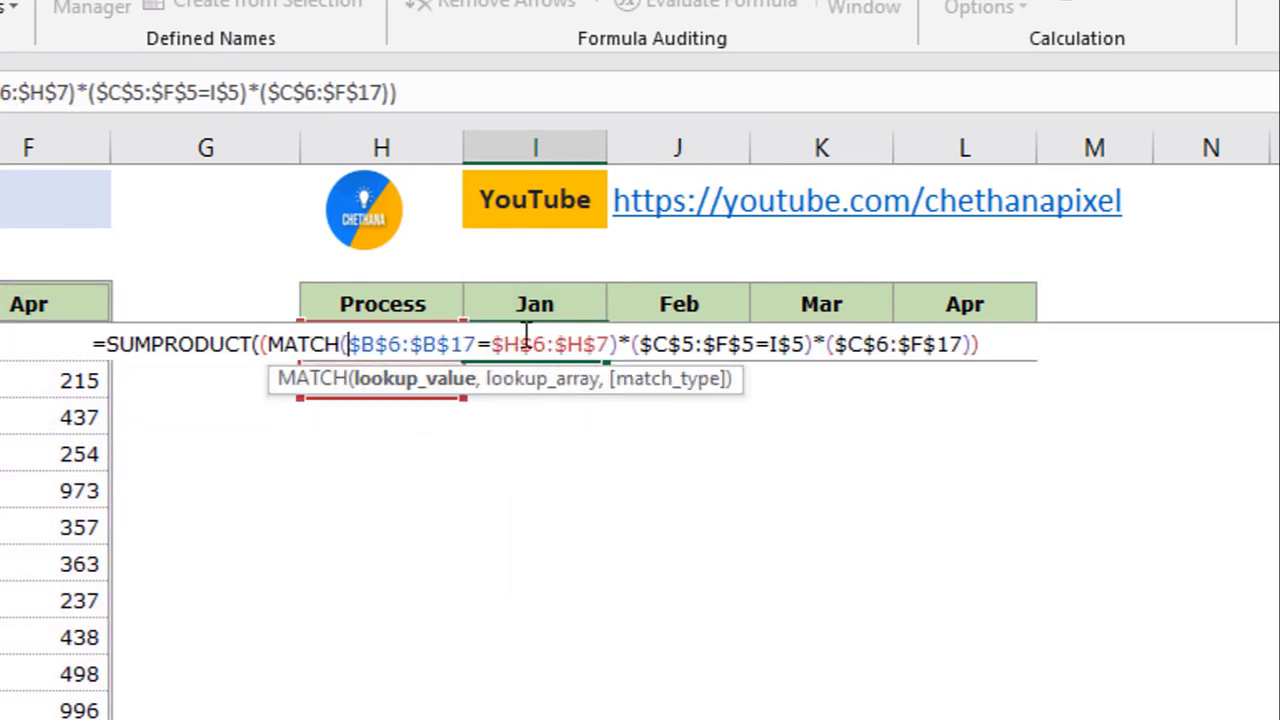
{"action": "left_click", "coordinate": [491, 343]}
{"action": "key", "text": "BackSpace"}
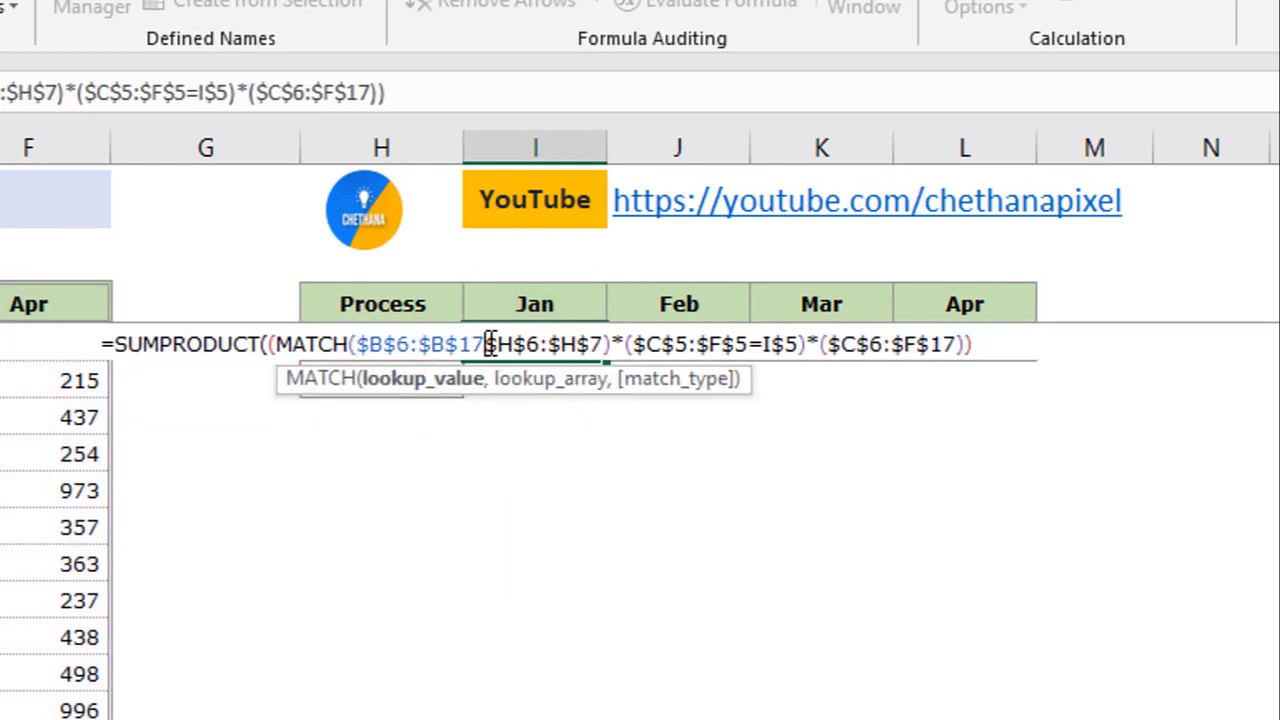
{"action": "type", "text": ","}
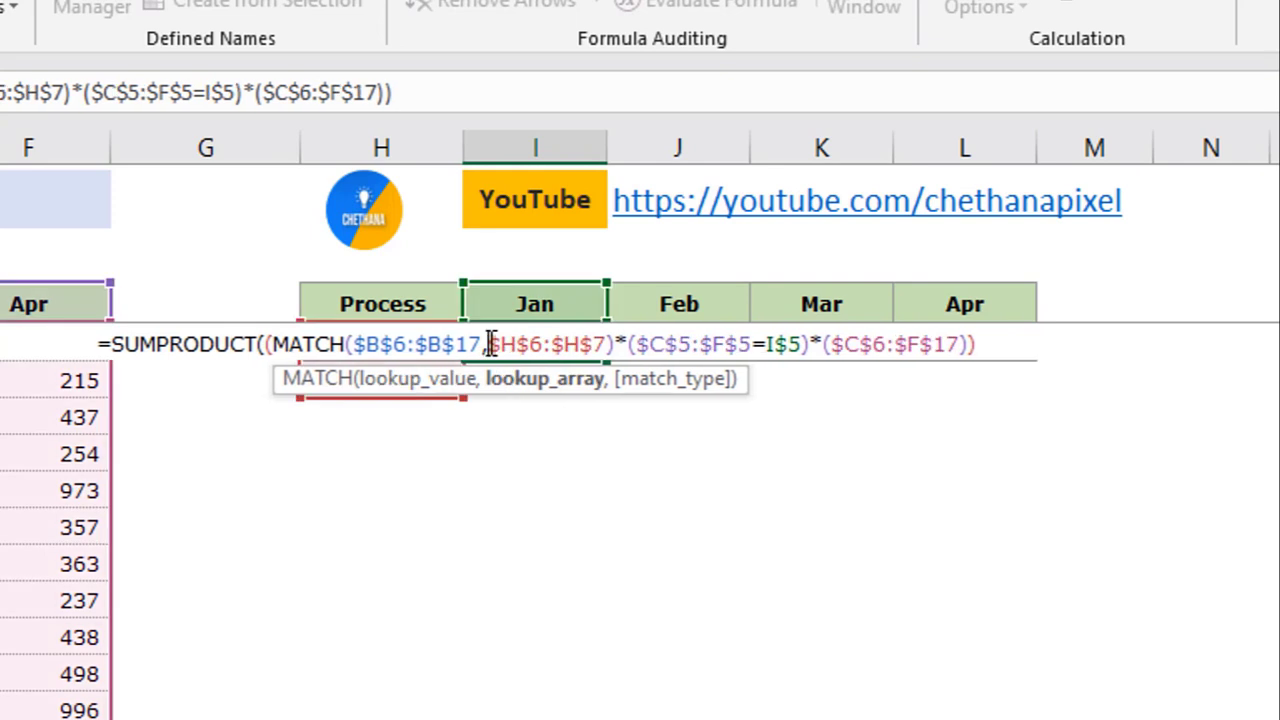
{"action": "left_click", "coordinate": [609, 344]}
{"action": "type", "text": ",0"}
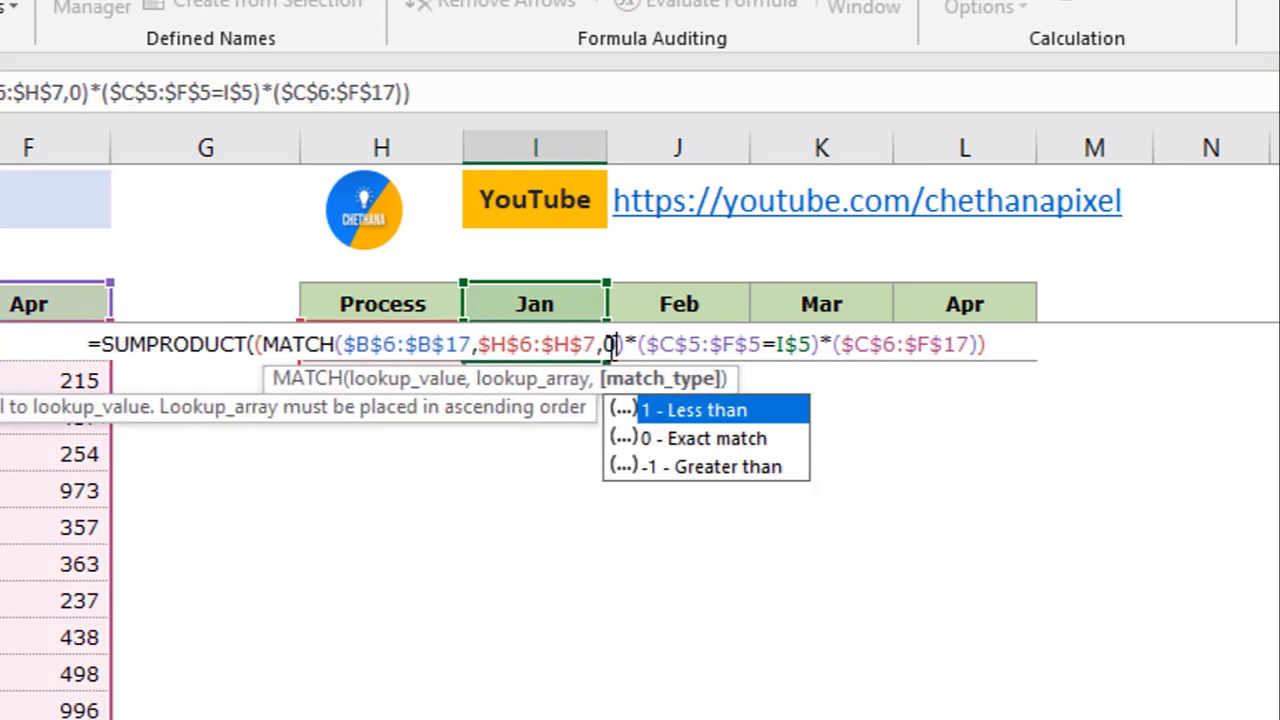
{"action": "key", "text": "Right"}
{"action": "key", "text": "Return"}
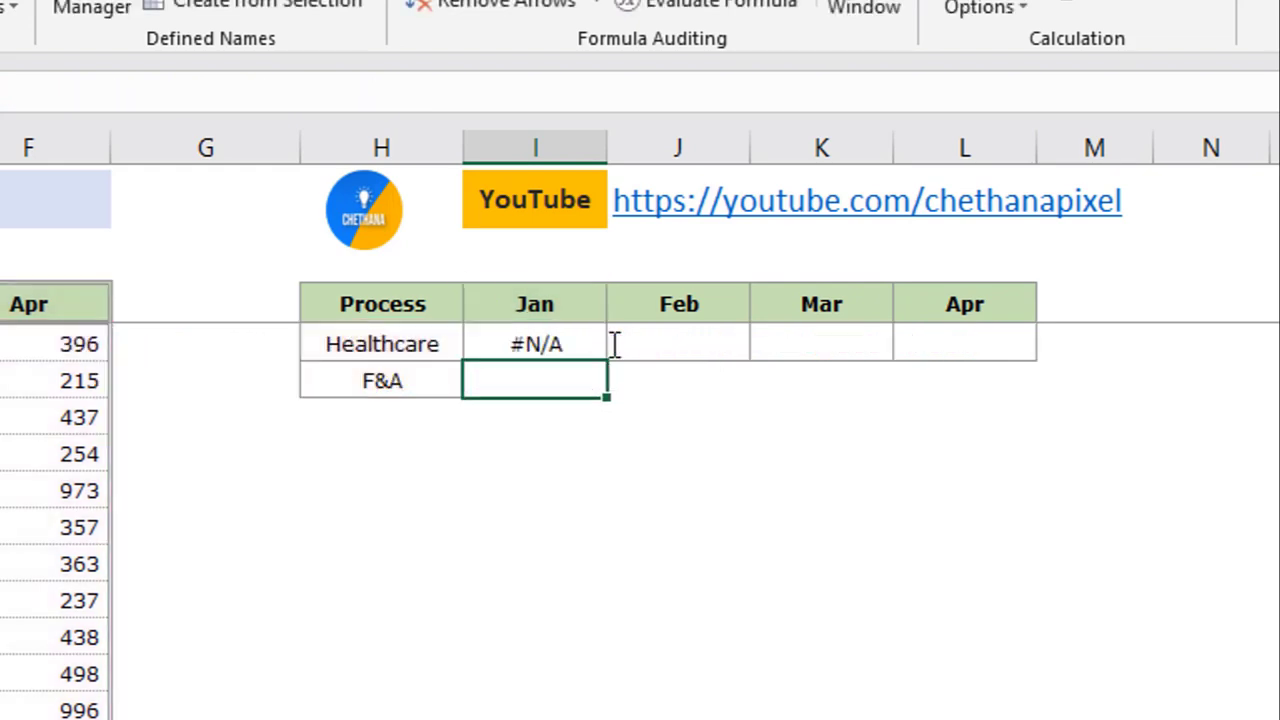
Evaluate the revised I6 formula to examine the array that the MATCH part returns, and close the evaluation.
{"action": "left_click", "coordinate": [554, 343]}
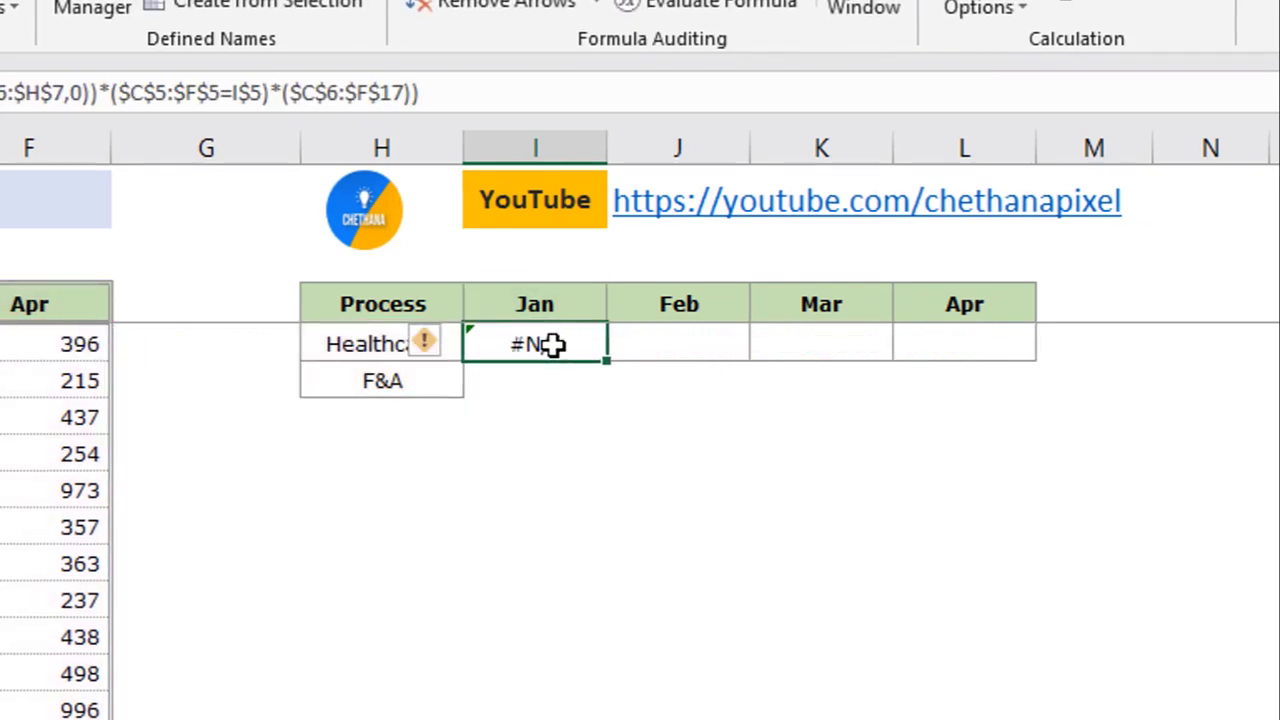
{"action": "left_click", "coordinate": [703, 15]}
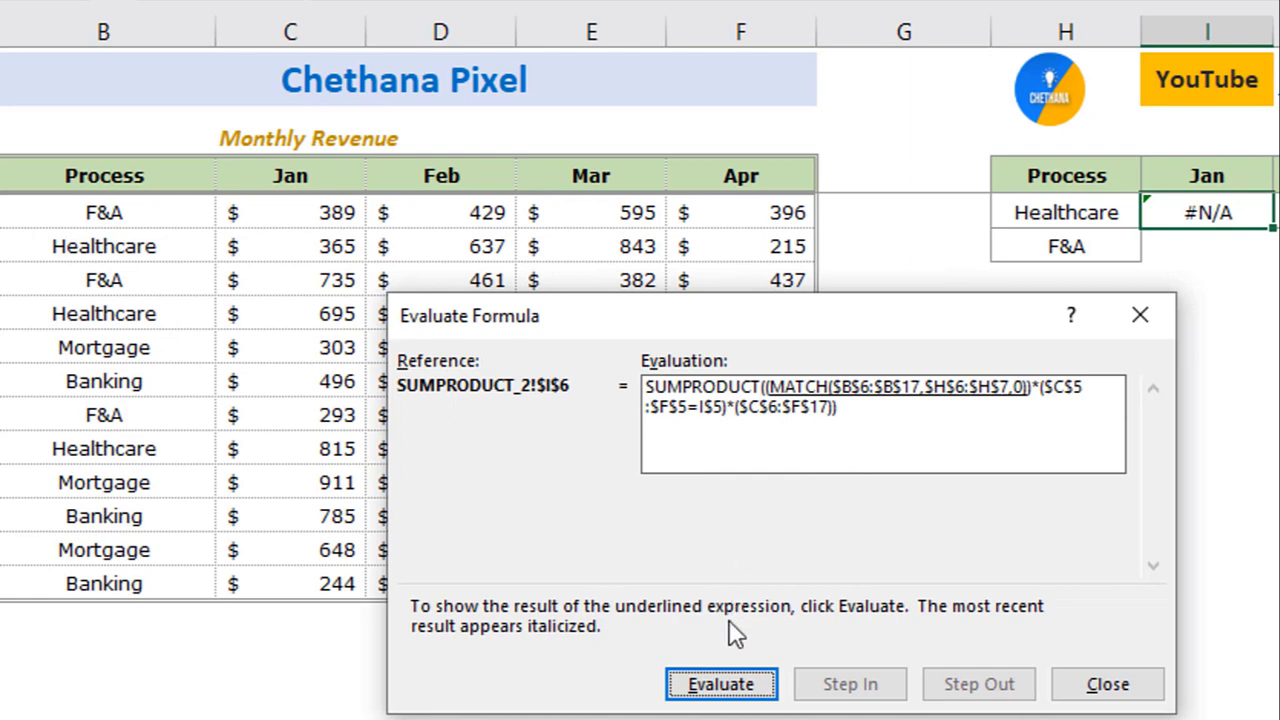
{"action": "left_click", "coordinate": [720, 688]}
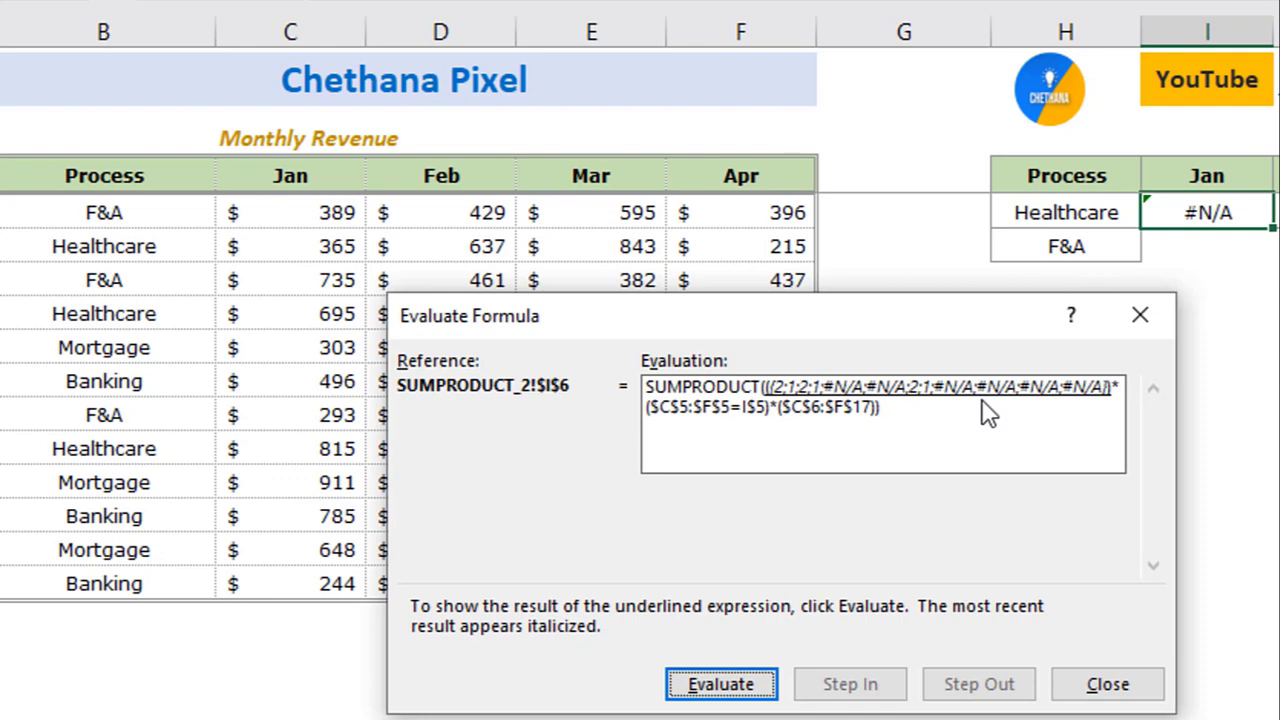
{"action": "left_click", "coordinate": [675, 684]}
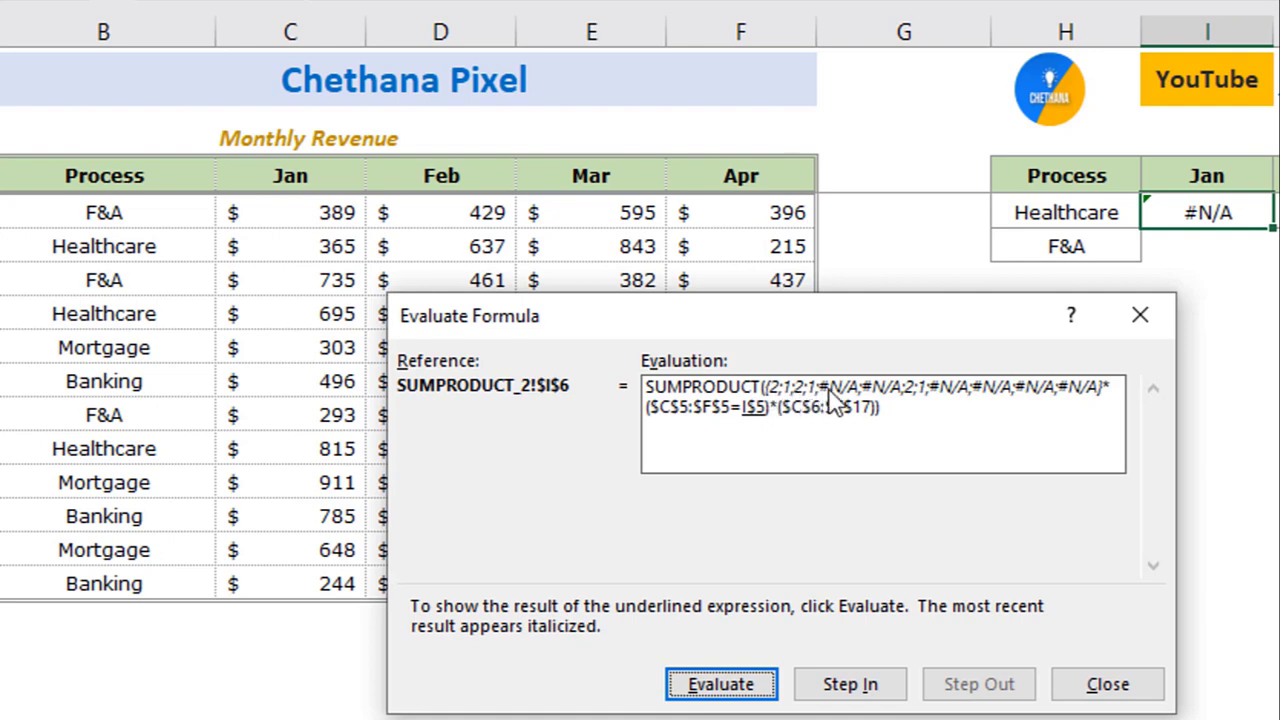
{"action": "left_click", "coordinate": [1100, 685]}
Wrap the MATCH part of the I6 formula in ISNUMBER, add the missing closing bracket, and enter the formula.
{"action": "key", "text": "F2"}
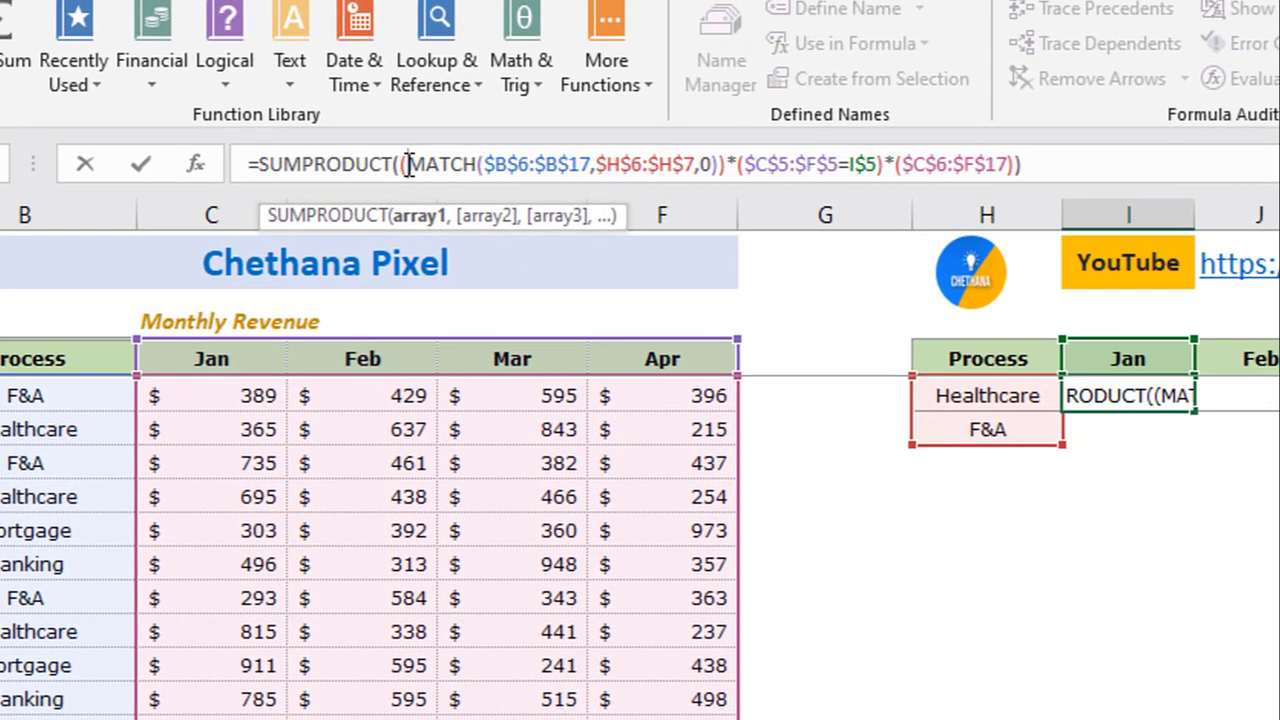
{"action": "type", "text": "isnum"}
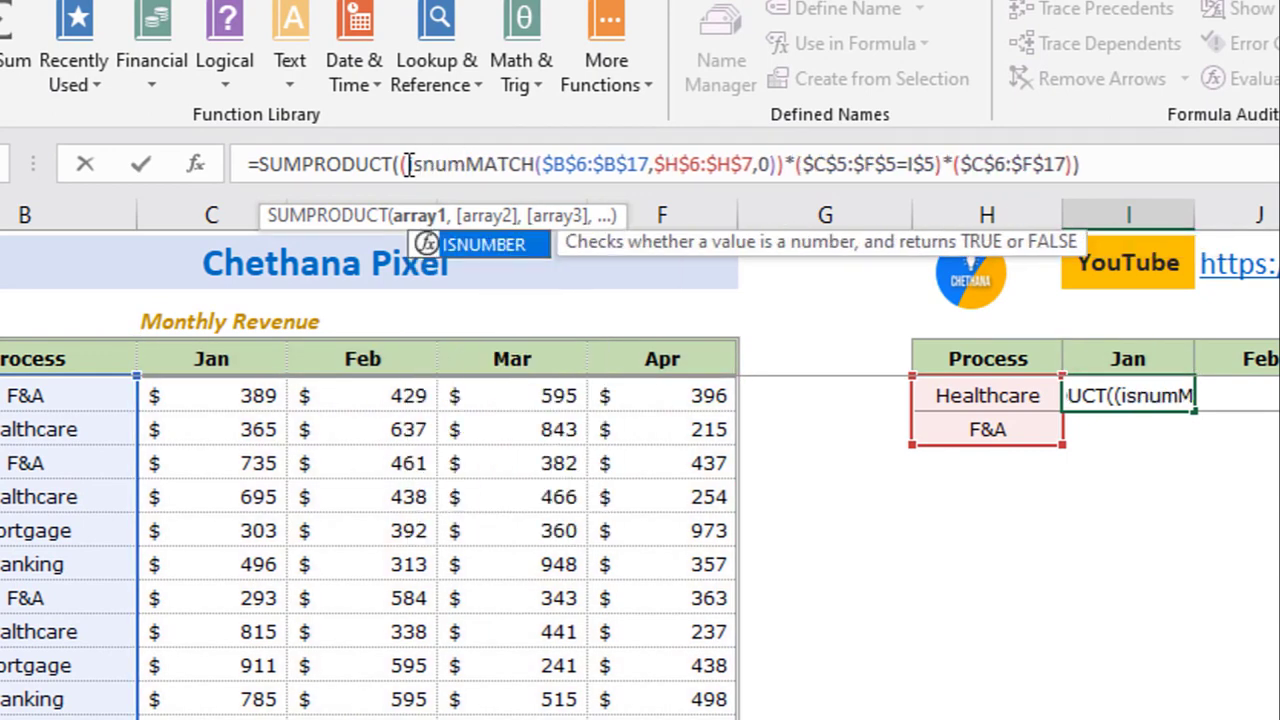
{"action": "key", "text": "Tab"}
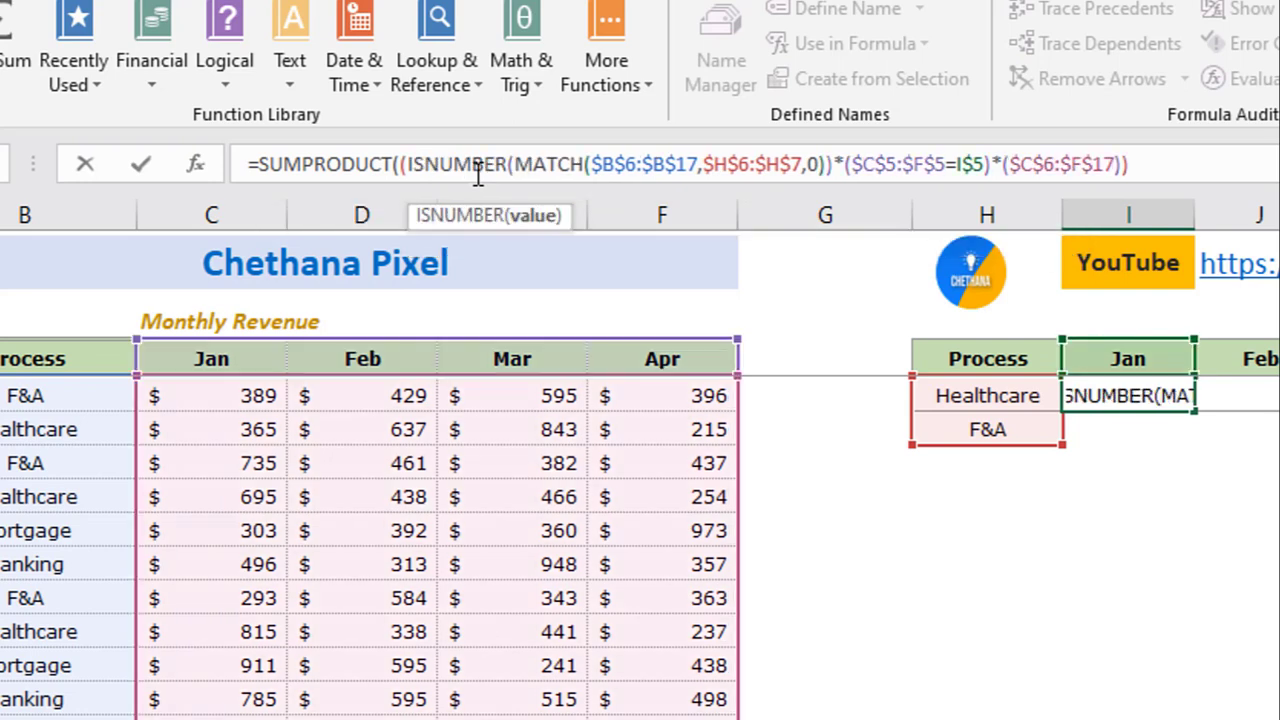
{"action": "left_click", "coordinate": [826, 163]}
{"action": "left_click", "coordinate": [835, 163]}
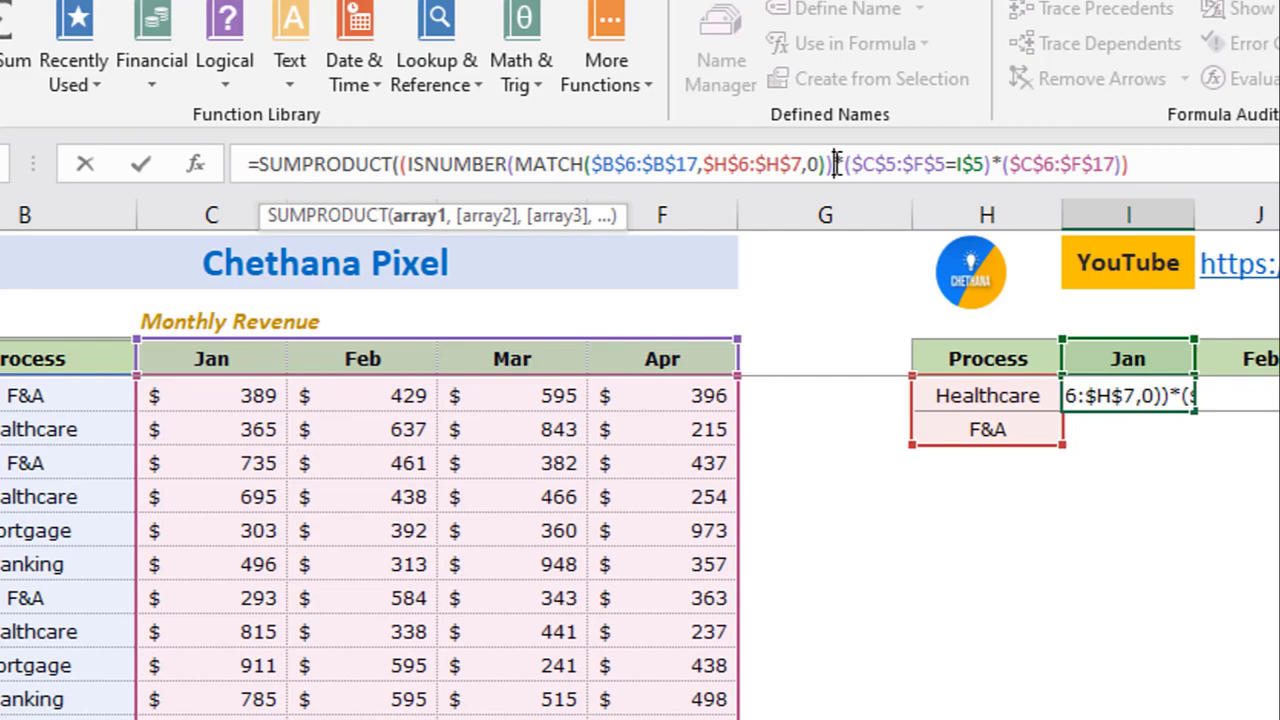
{"action": "type", "text": ")"}
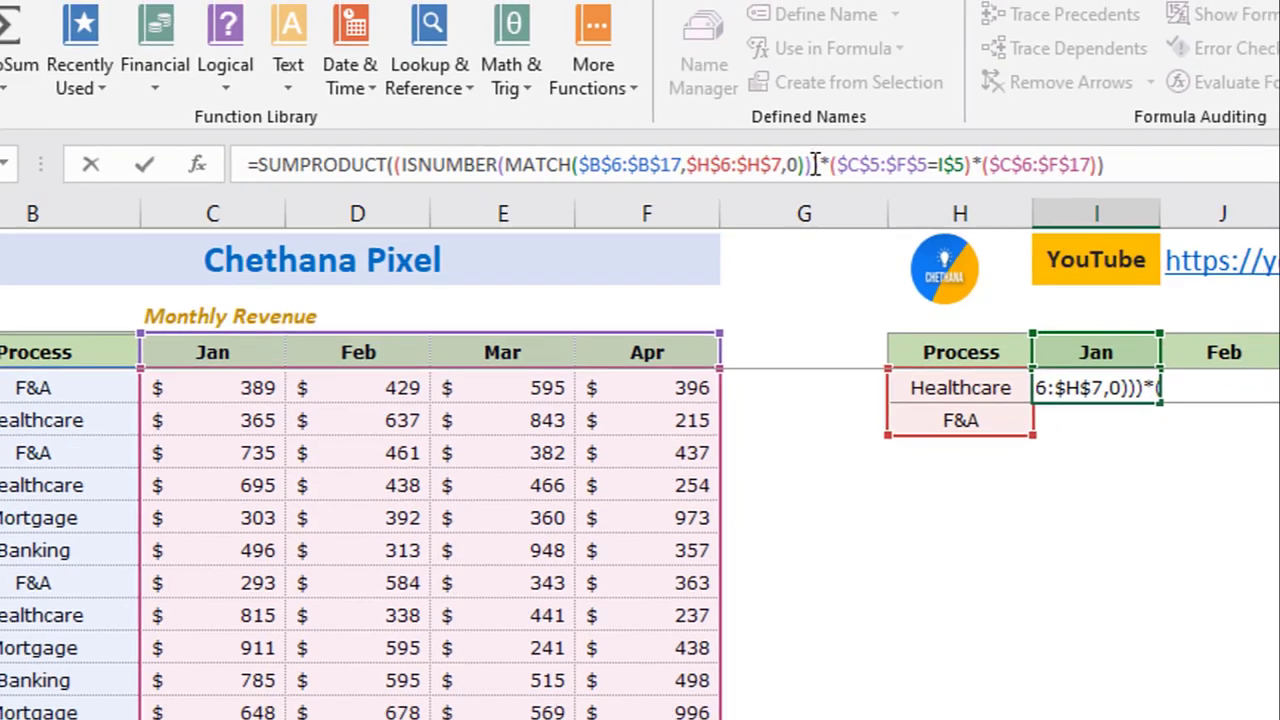
{"action": "key", "text": "Return"}
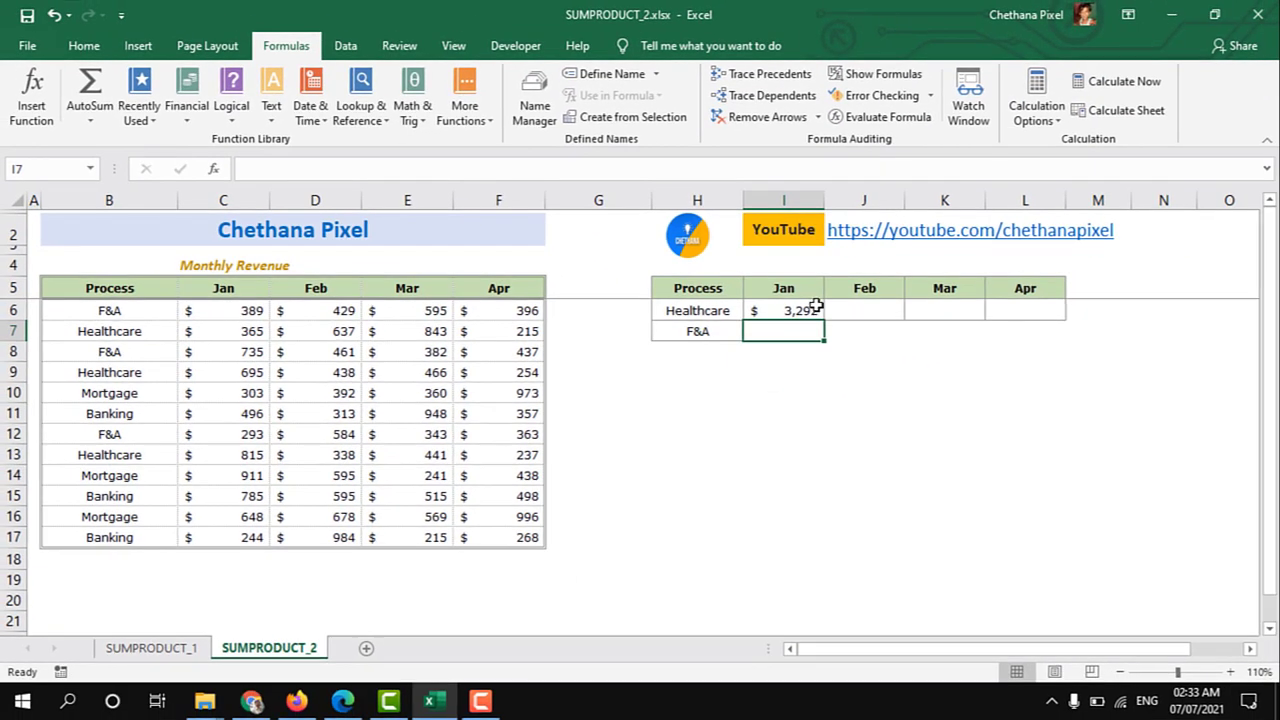
Select the January revenue cells of the F&A and Healthcare rows to check their sum against the I6 result.
{"action": "left_click", "coordinate": [808, 310]}
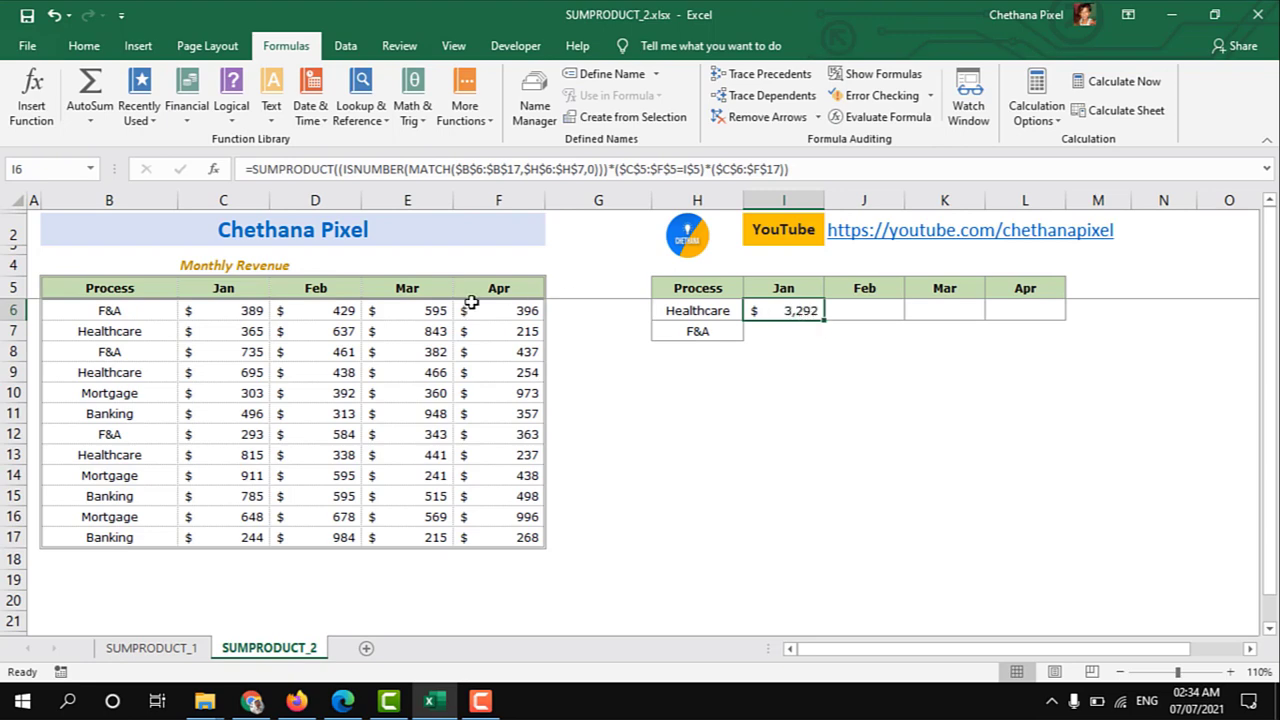
{"action": "left_click", "coordinate": [229, 311]}
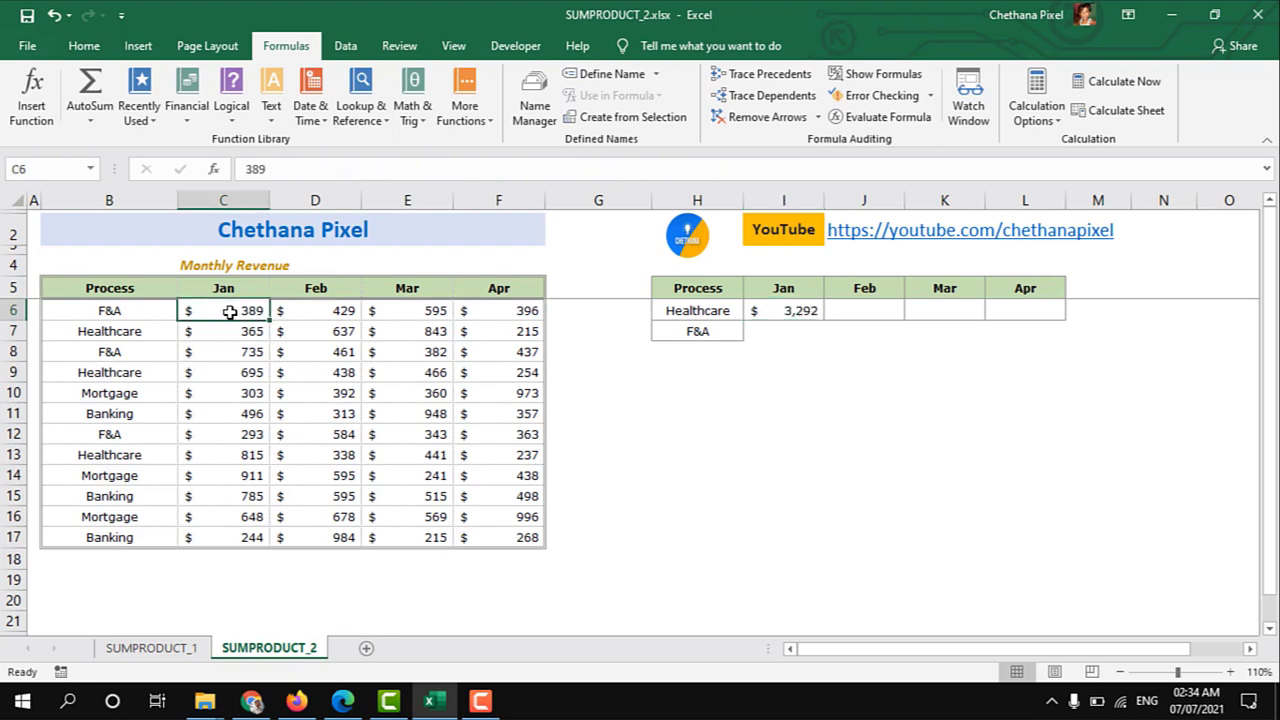
{"action": "left_click_drag", "start_coordinate": [229, 313], "coordinate": [218, 374]}
{"action": "left_click", "coordinate": [219, 436], "text": "ctrl"}
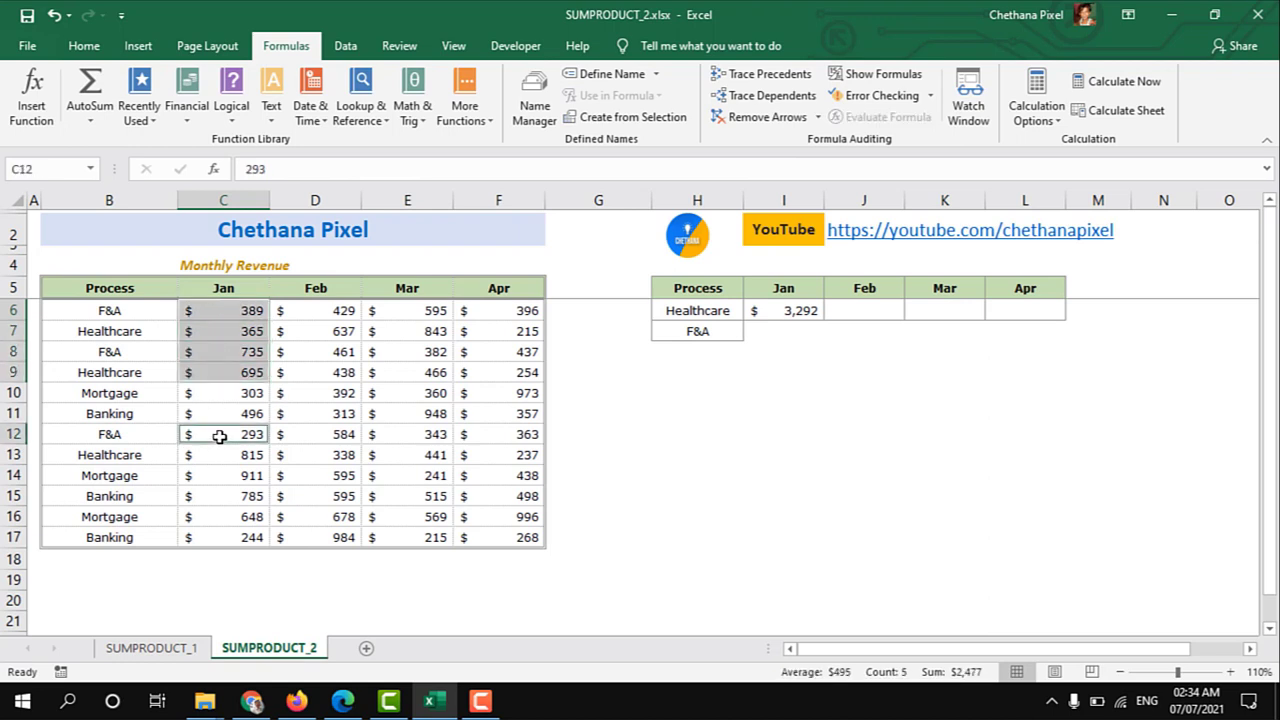
{"action": "left_click", "coordinate": [233, 461], "text": "ctrl"}
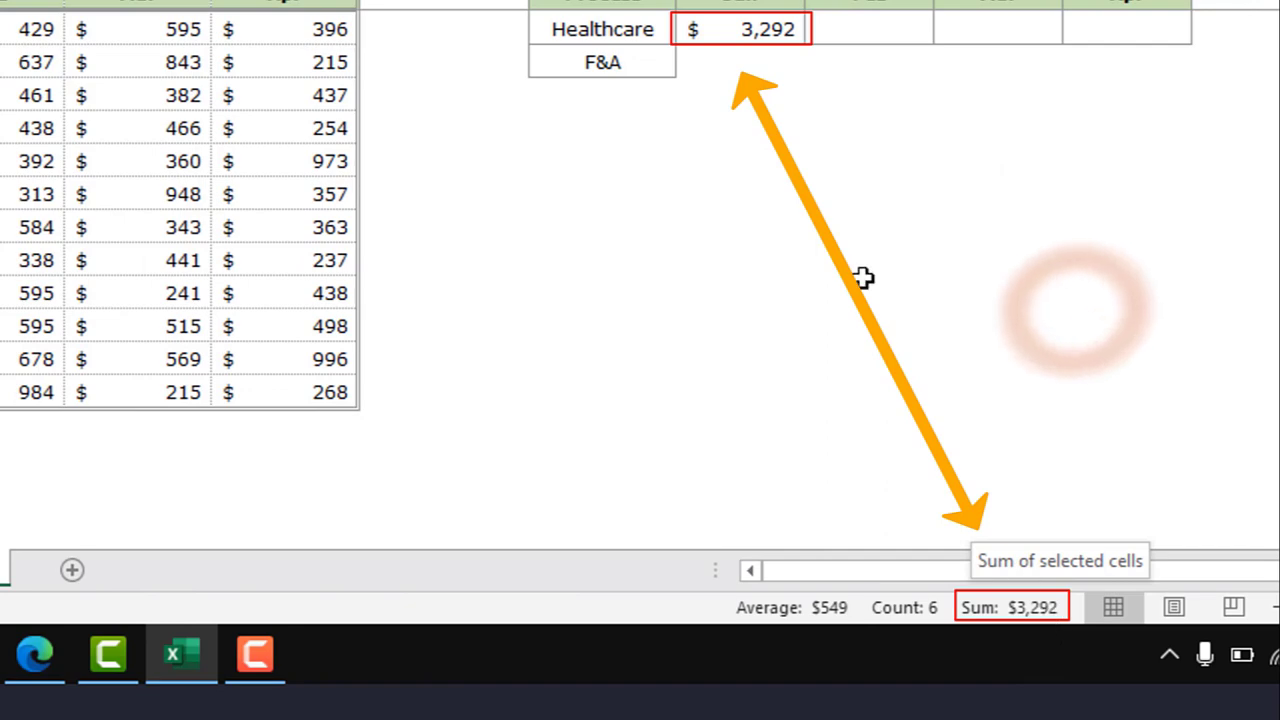
Copy the I6 formula into the Feb, Mar and Apr cells J6:L6 and end copy mode.
{"action": "left_click", "coordinate": [747, 31]}
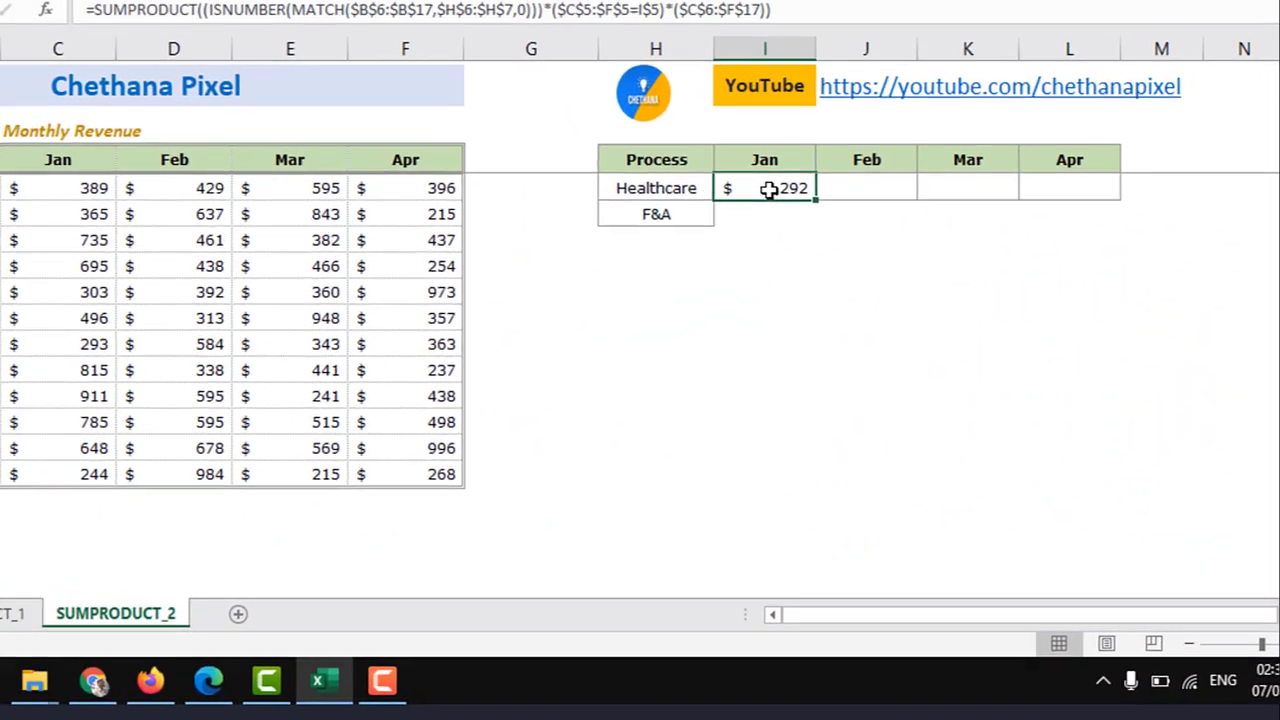
{"action": "key", "text": "ctrl+c"}
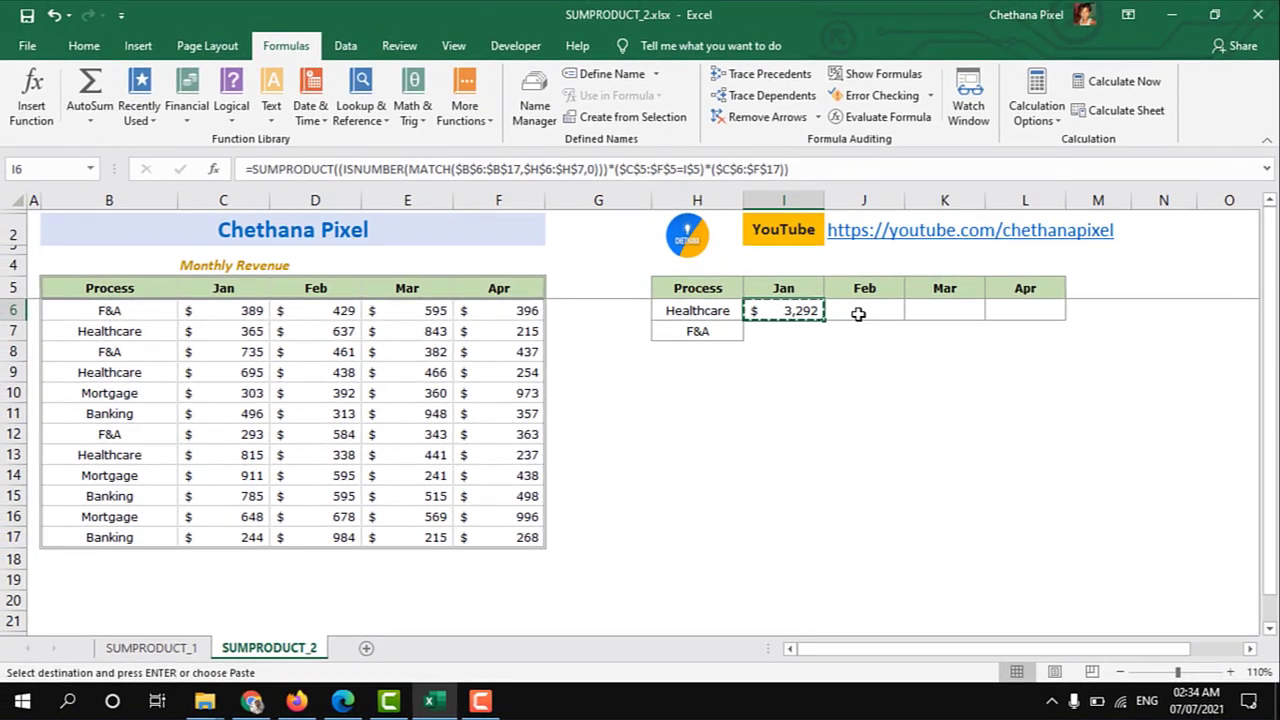
{"action": "left_click_drag", "start_coordinate": [858, 313], "coordinate": [1014, 308]}
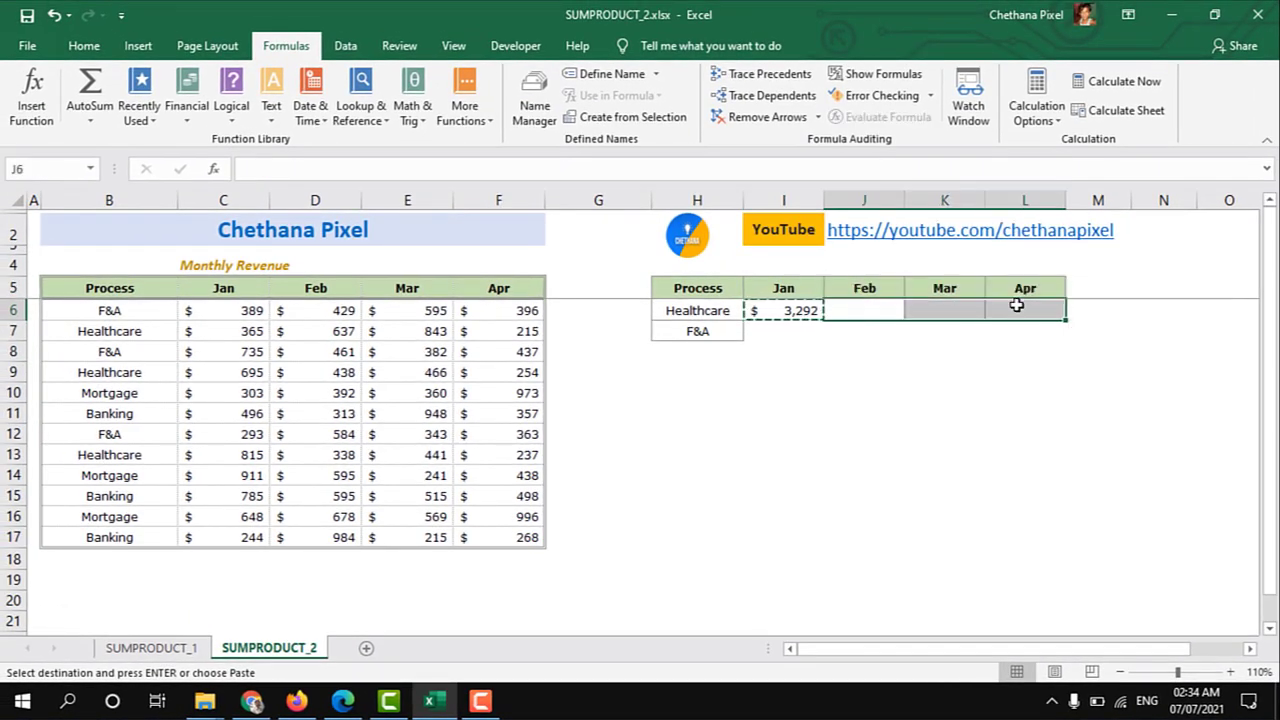
{"action": "key", "text": "ctrl+v"}
{"action": "left_click", "coordinate": [800, 310]}
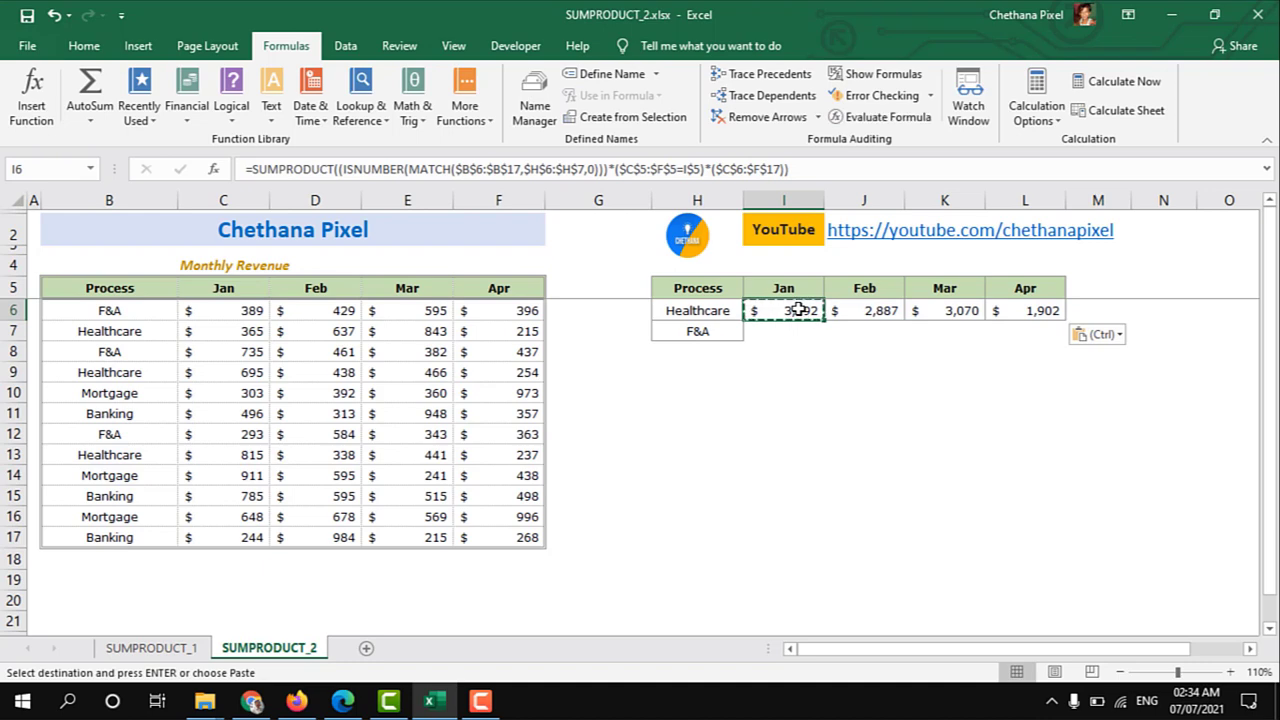
{"action": "key", "text": "Escape"}
Change the second process in H7 to Mortgage and check the monthly results in I6:L6.
{"action": "left_click", "coordinate": [741, 331]}
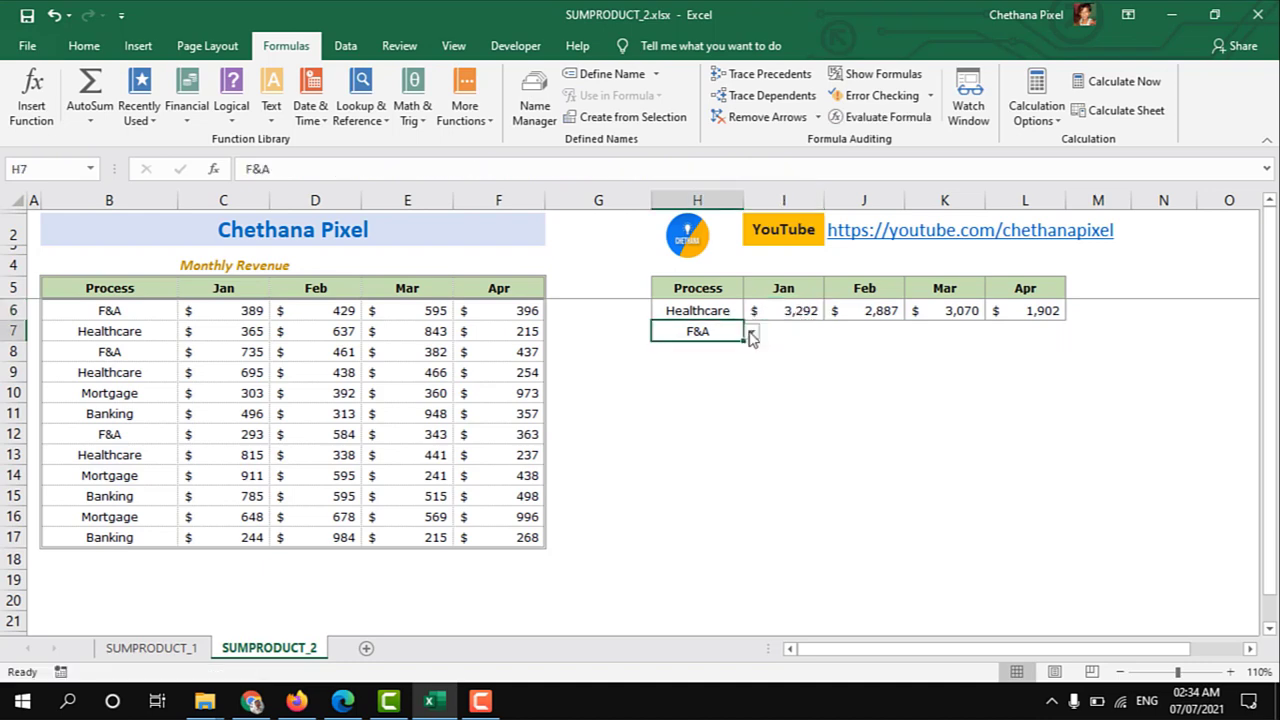
{"action": "left_click", "coordinate": [752, 342]}
{"action": "left_click", "coordinate": [726, 333]}
{"action": "left_click", "coordinate": [753, 333]}
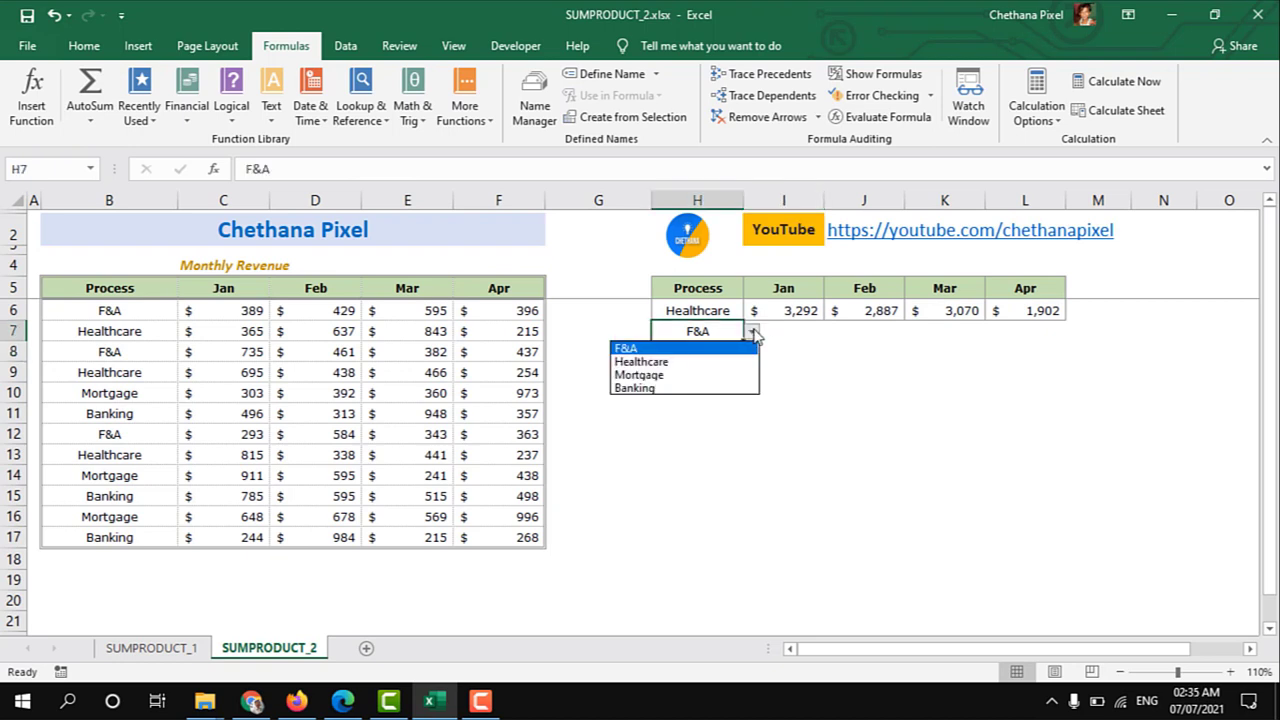
{"action": "left_click", "coordinate": [726, 376]}
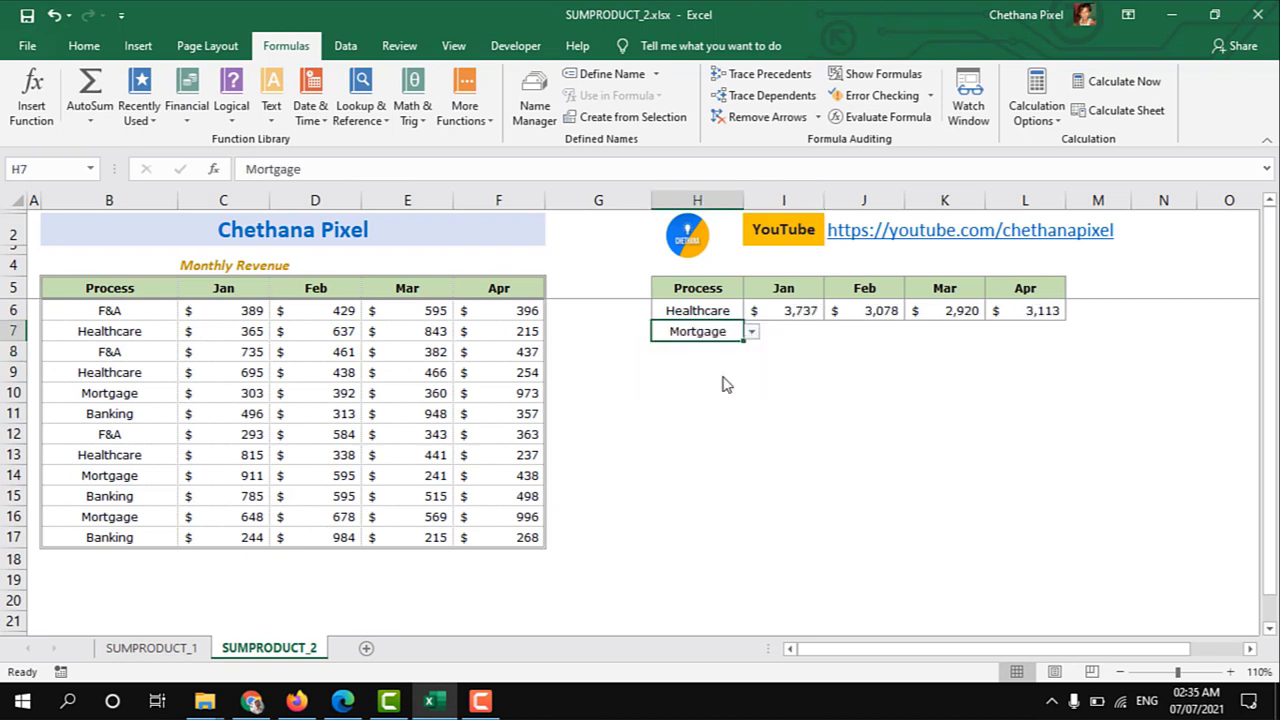
{"action": "left_click", "coordinate": [790, 312]}
{"action": "left_click_drag", "start_coordinate": [790, 312], "coordinate": [1019, 303]}
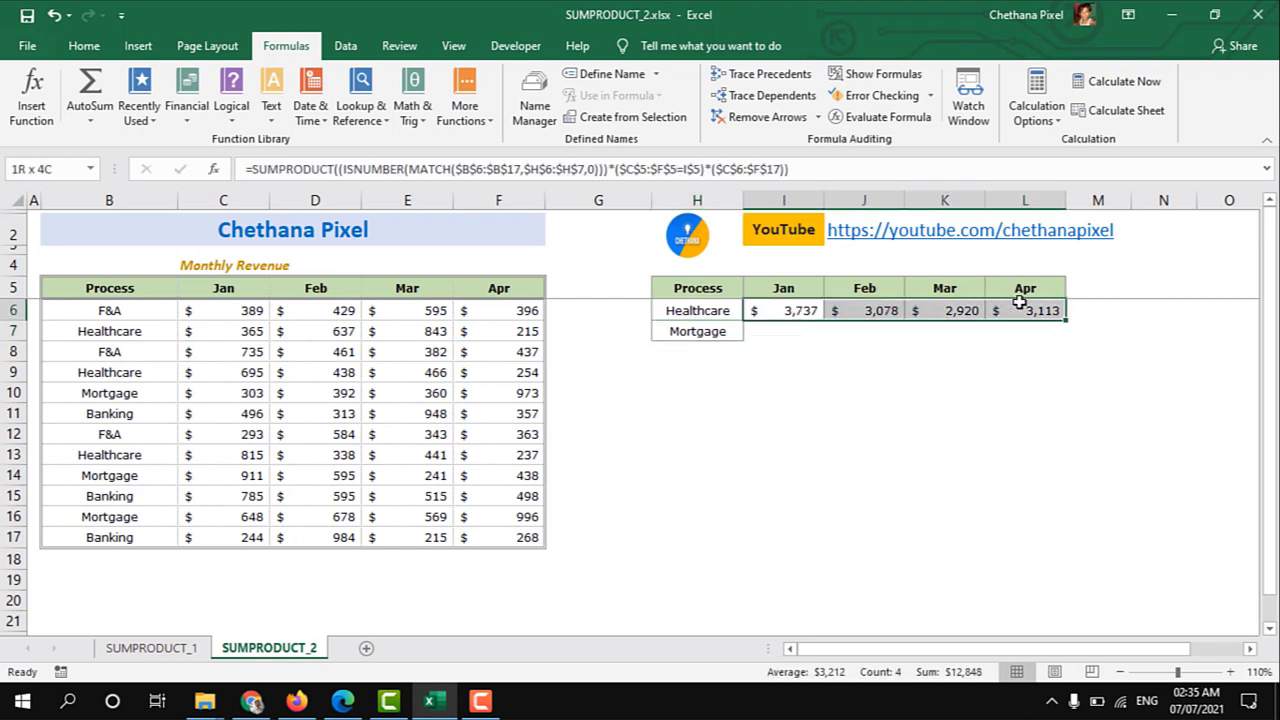
{"action": "left_click", "coordinate": [845, 340]}
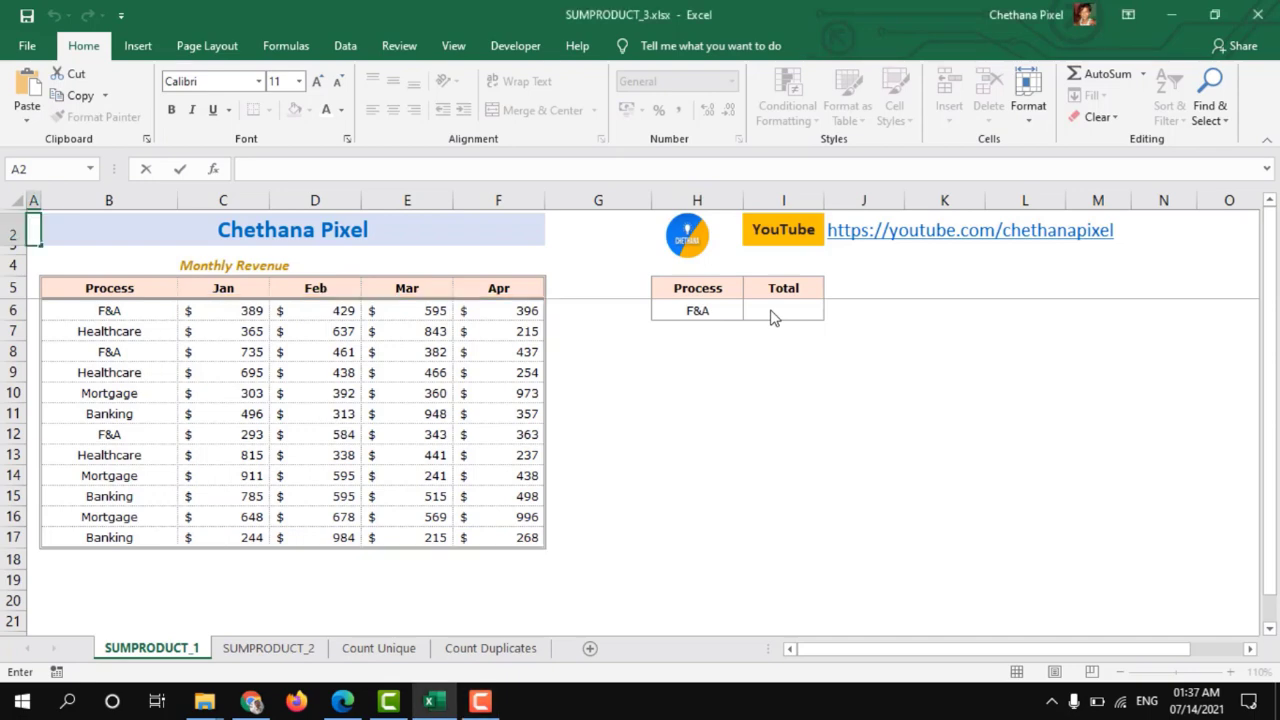
In SUMPRODUCT_3.xlsx, start a SUMPRODUCT formula in the Total cell I6 with the process condition (B6:B17=H6).
{"action": "left_click", "coordinate": [770, 313]}
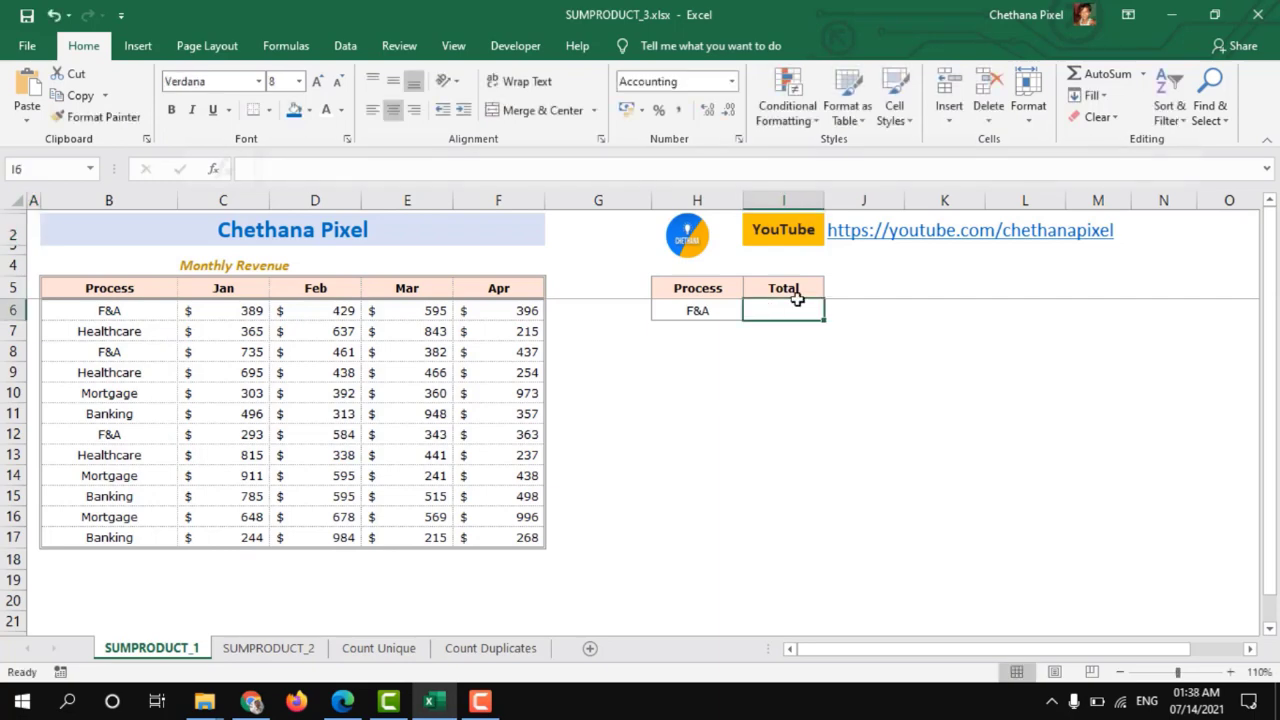
{"action": "type", "text": "=sump"}
{"action": "key", "text": "Tab"}
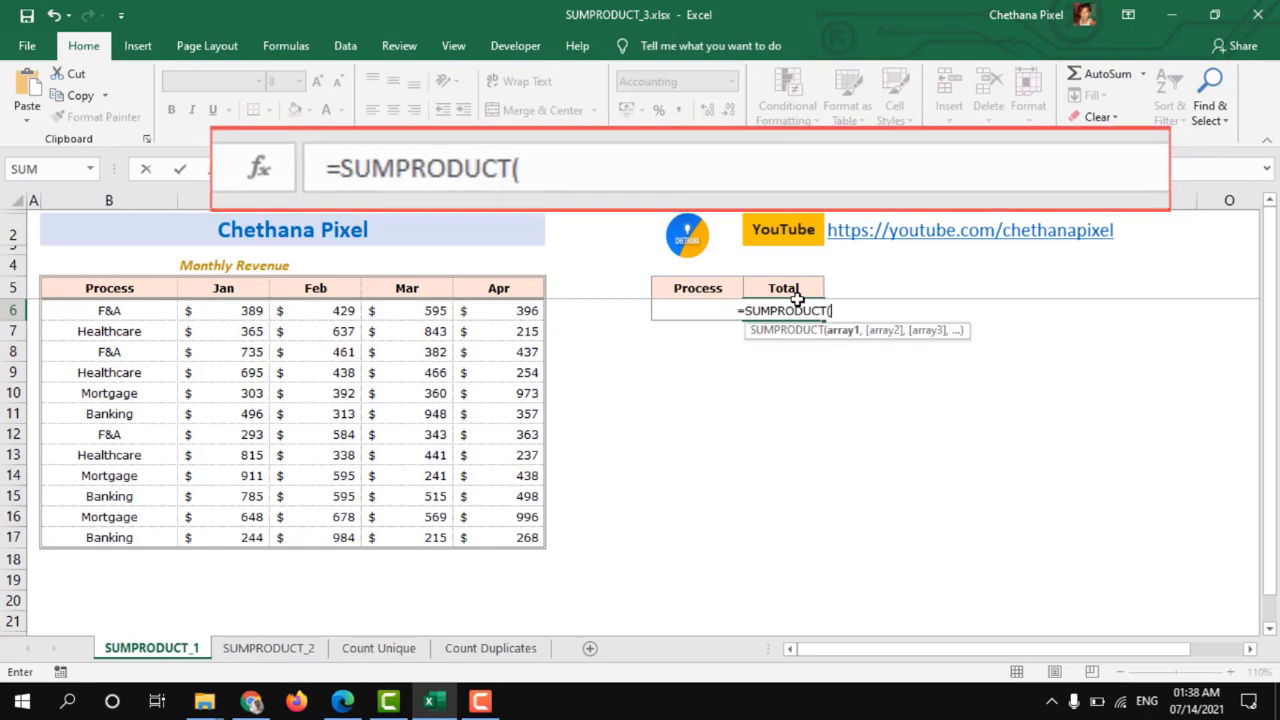
{"action": "type", "text": "("}
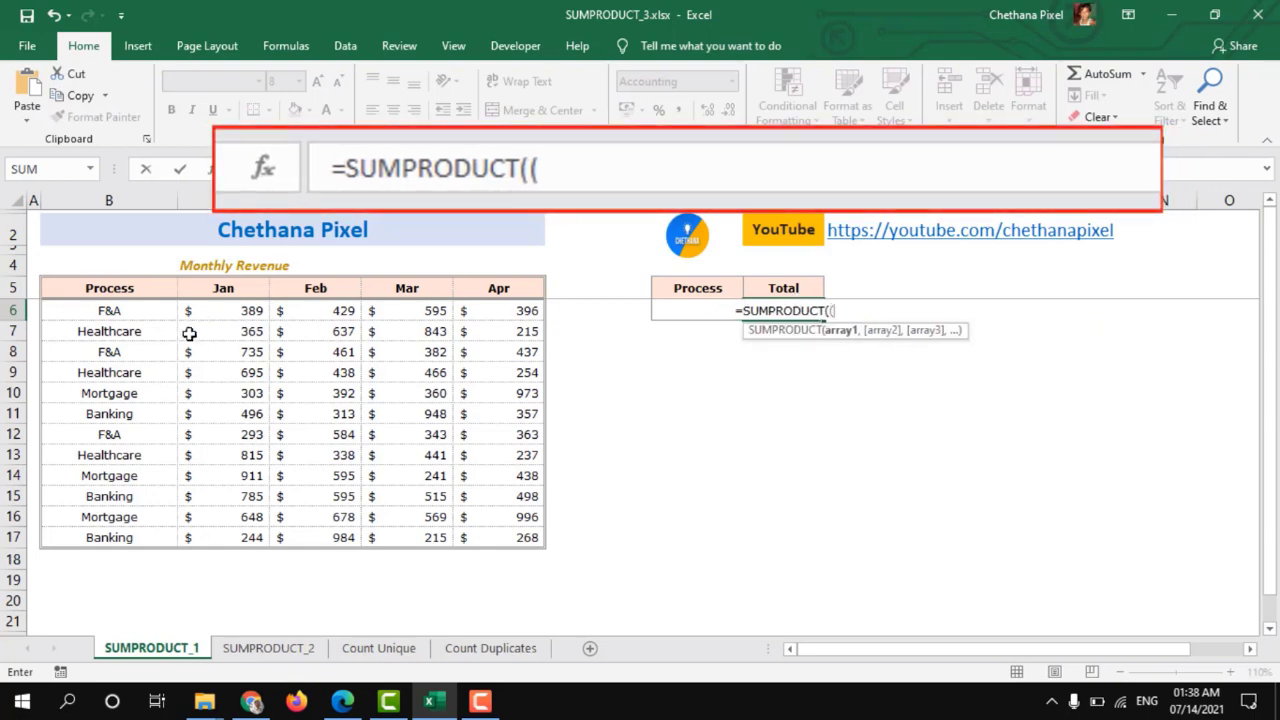
{"action": "left_click_drag", "start_coordinate": [121, 313], "coordinate": [118, 538]}
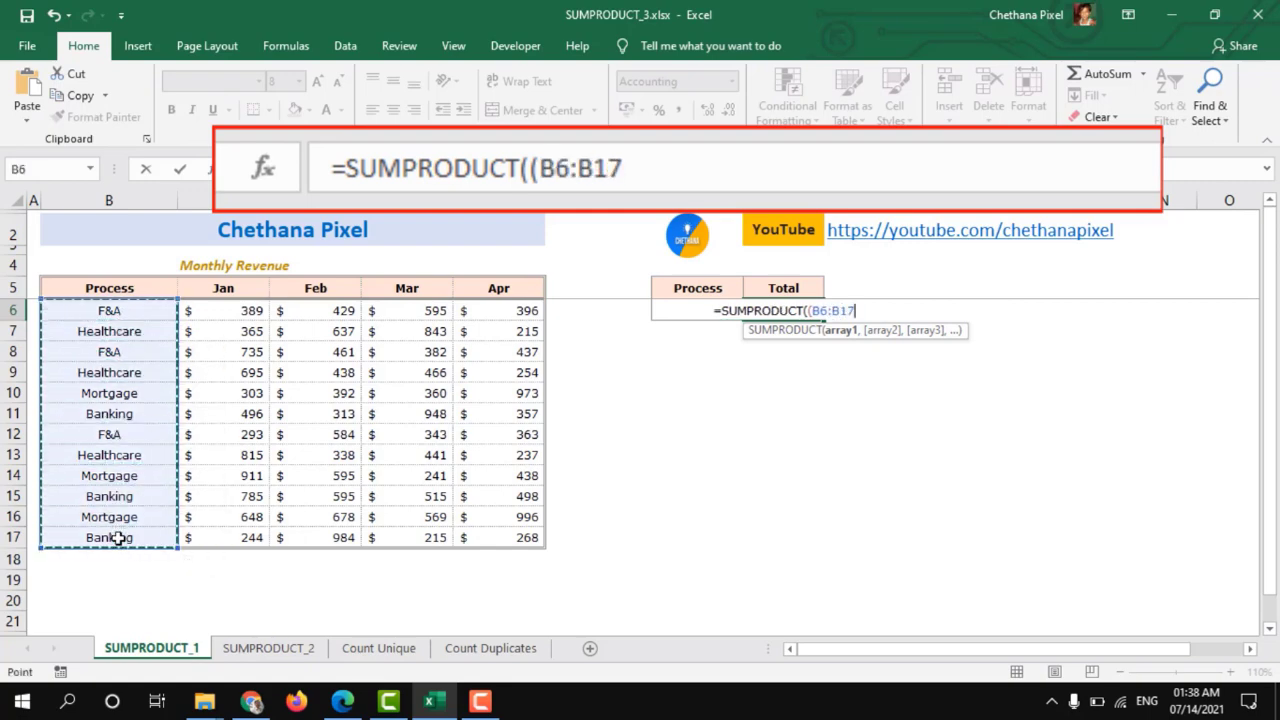
{"action": "type", "text": "="}
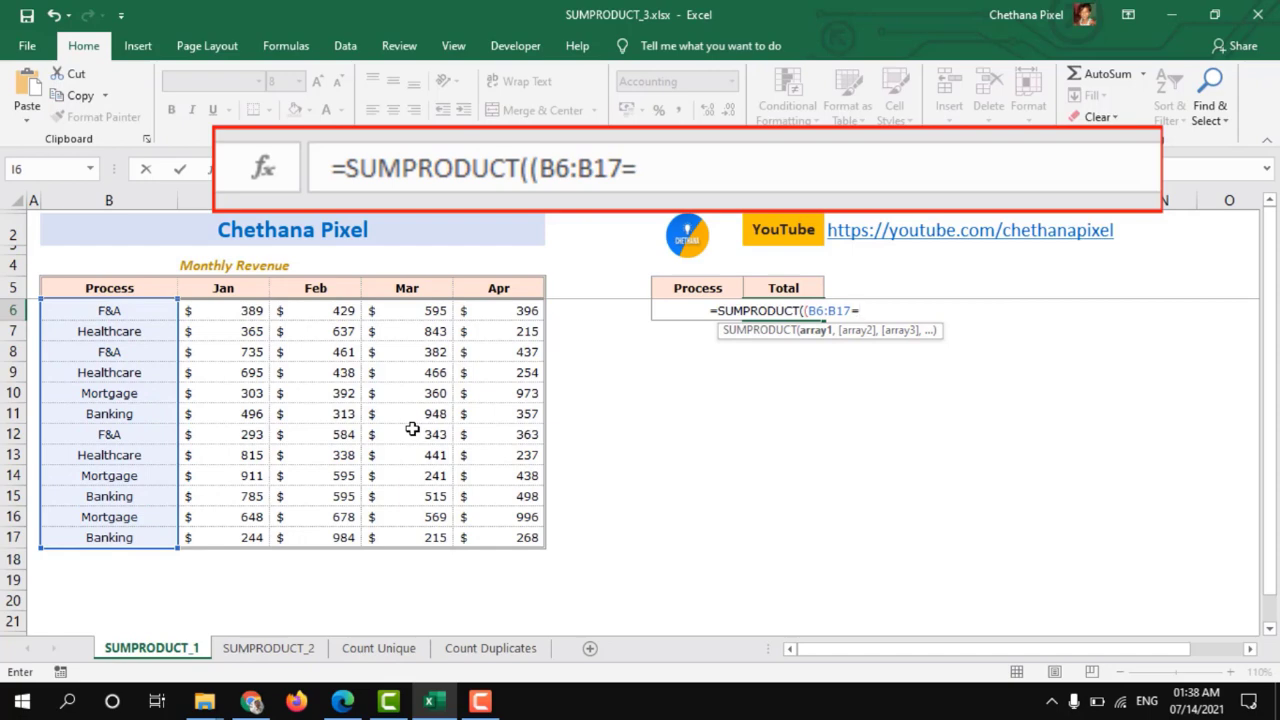
{"action": "key", "text": "Left"}
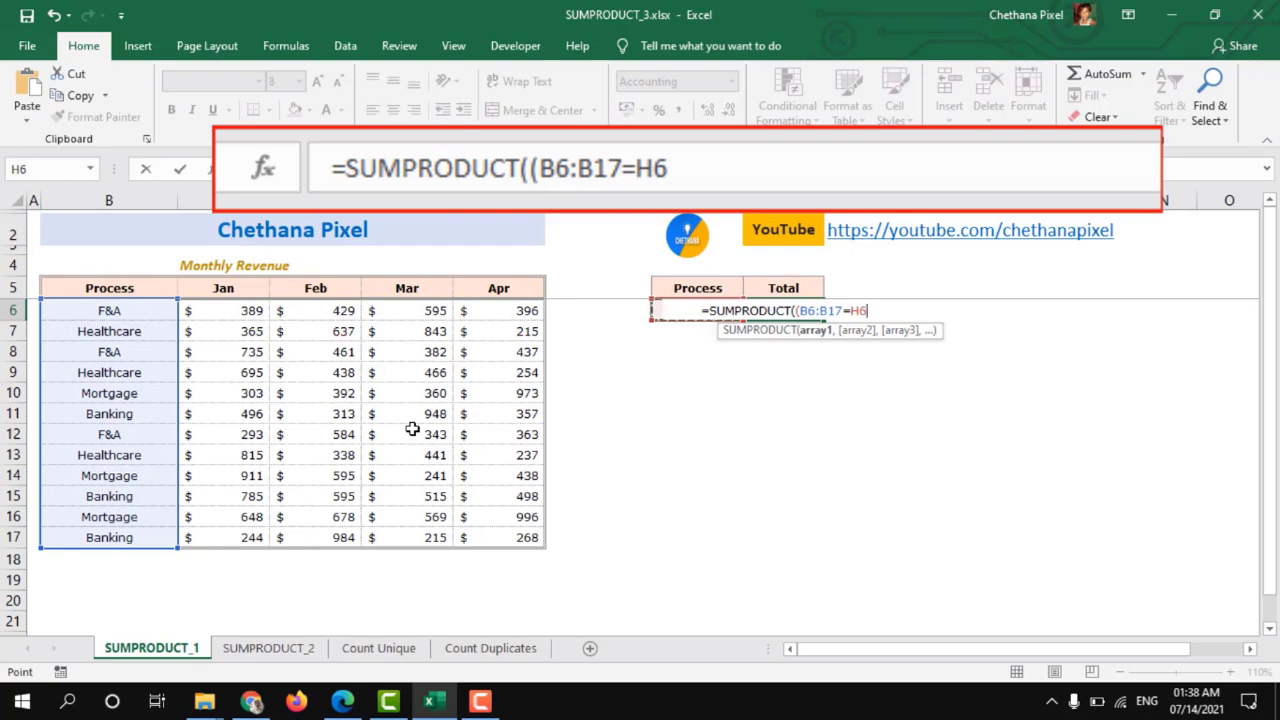
{"action": "type", "text": ")"}
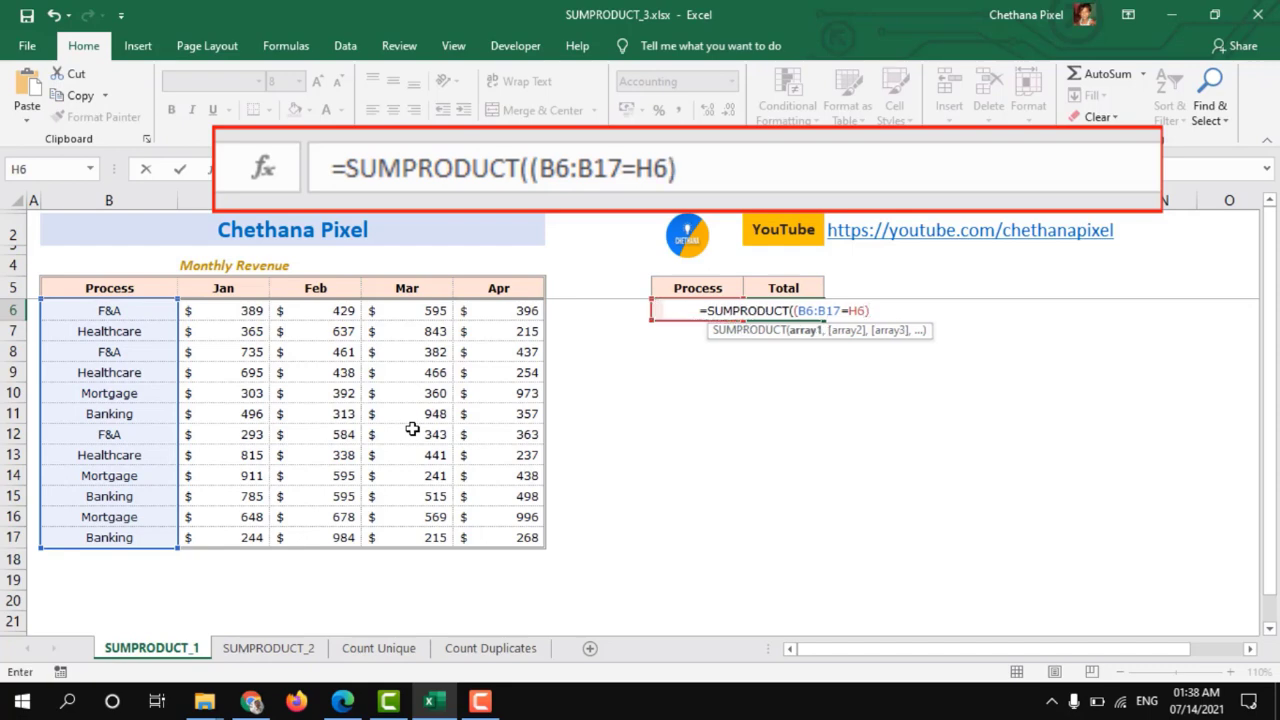
Multiply the condition by the revenue range (C6:F17), enter the formula, and review the process cell and revenue range it uses.
{"action": "type", "text": "*"}
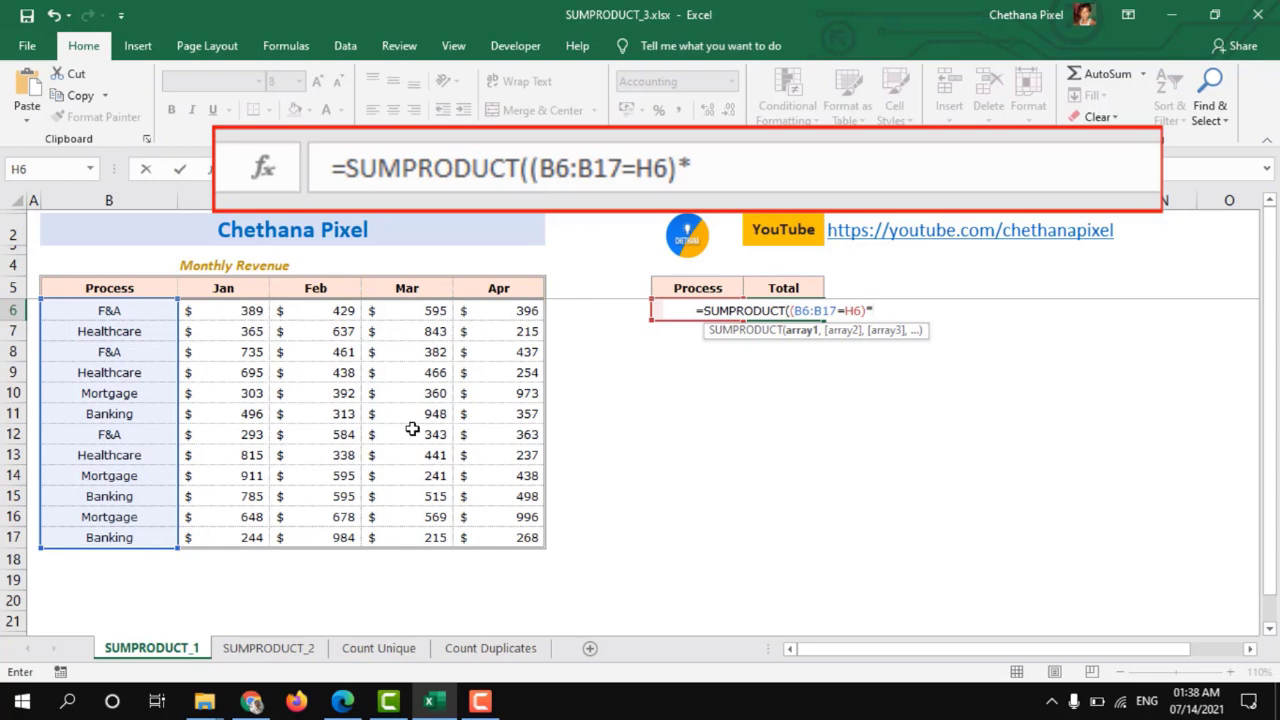
{"action": "type", "text": "("}
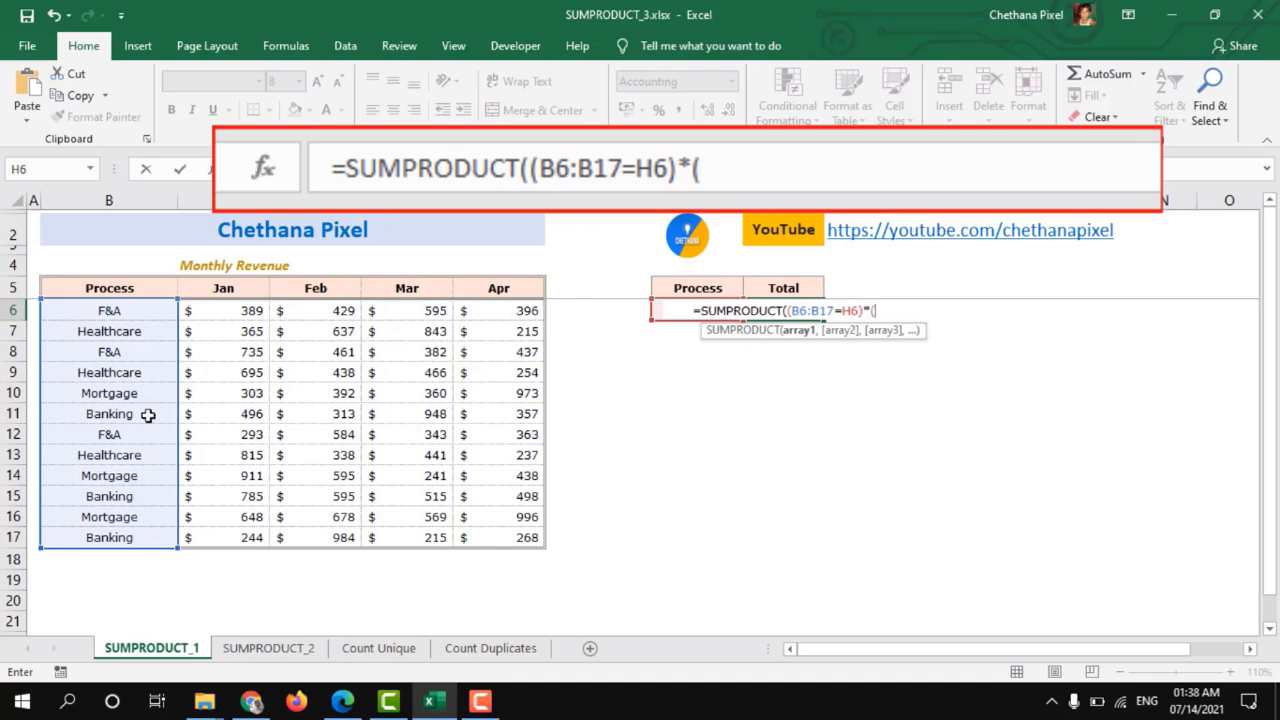
{"action": "left_click", "coordinate": [222, 305]}
{"action": "left_click_drag", "start_coordinate": [222, 305], "coordinate": [532, 547]}
{"action": "type", "text": "))"}
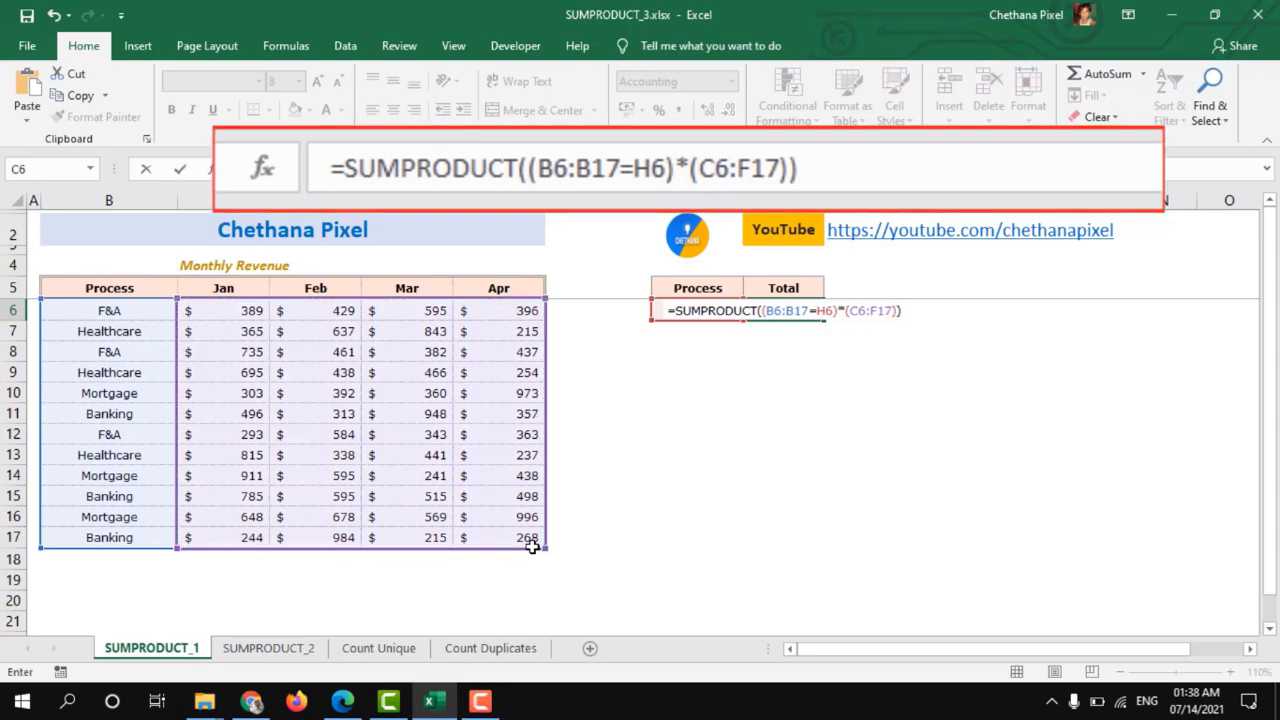
{"action": "key", "text": "Return"}
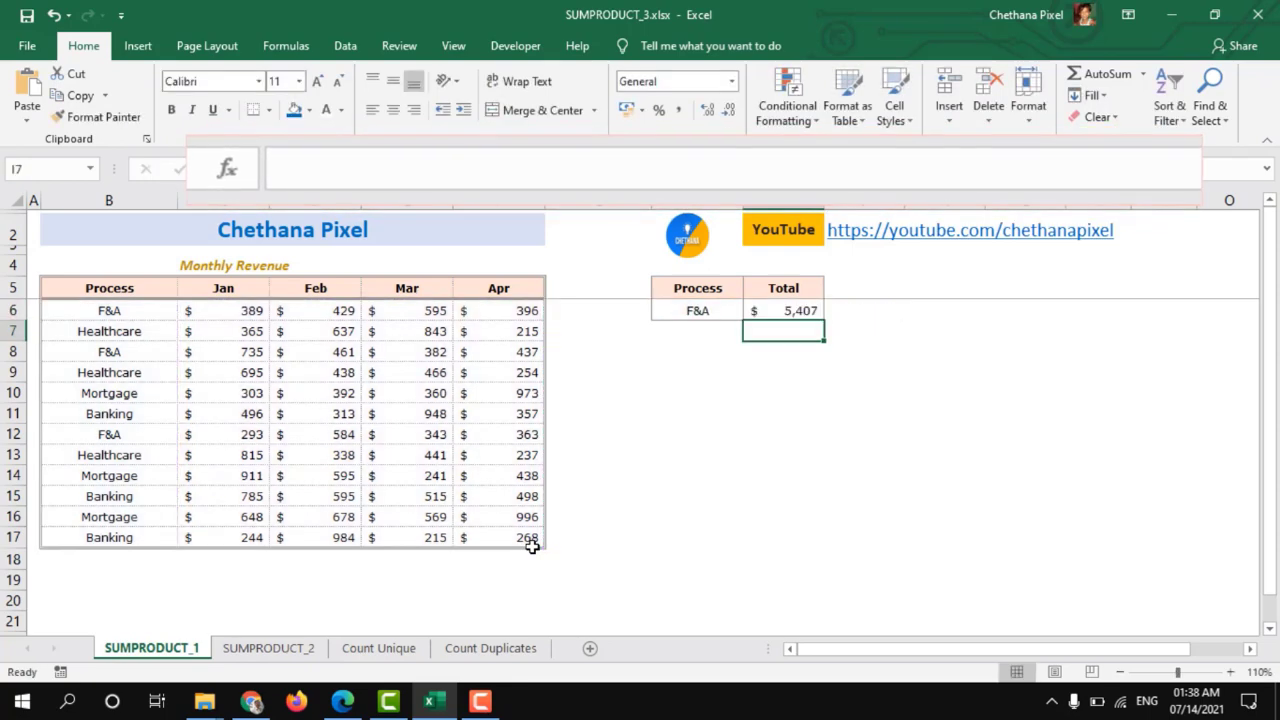
{"action": "left_click", "coordinate": [709, 312]}
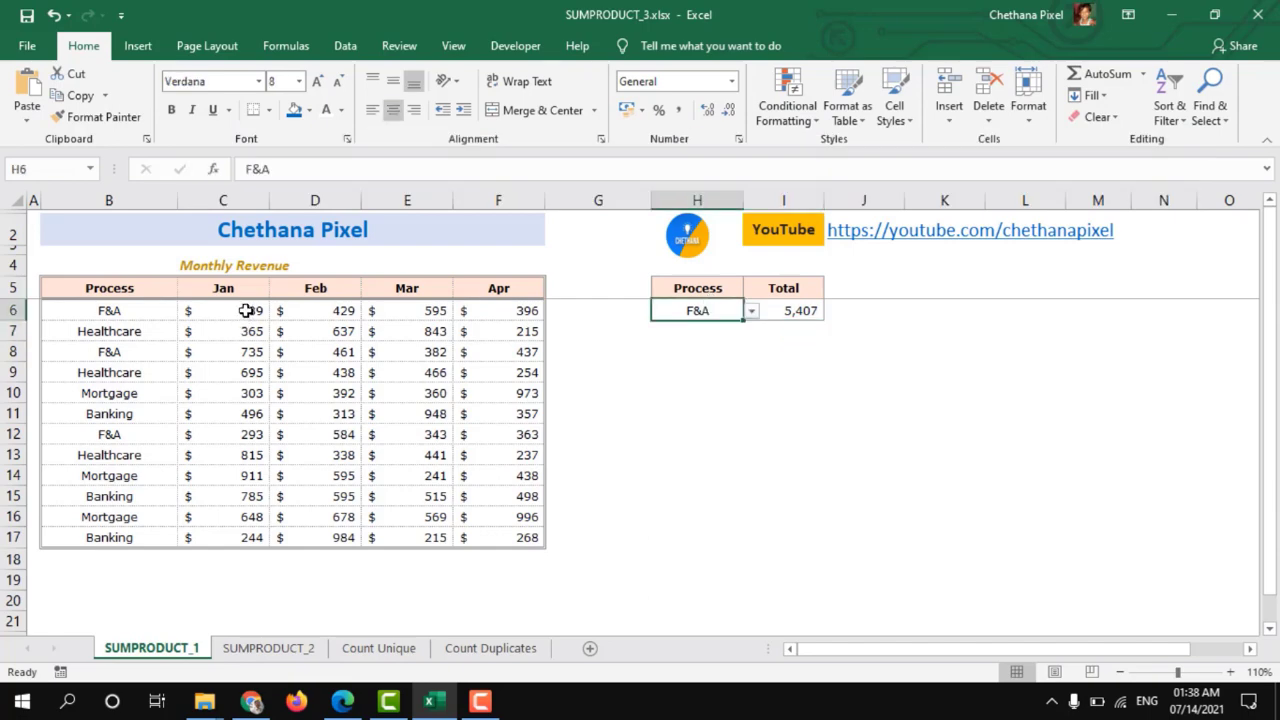
{"action": "left_click_drag", "start_coordinate": [246, 316], "coordinate": [510, 522]}
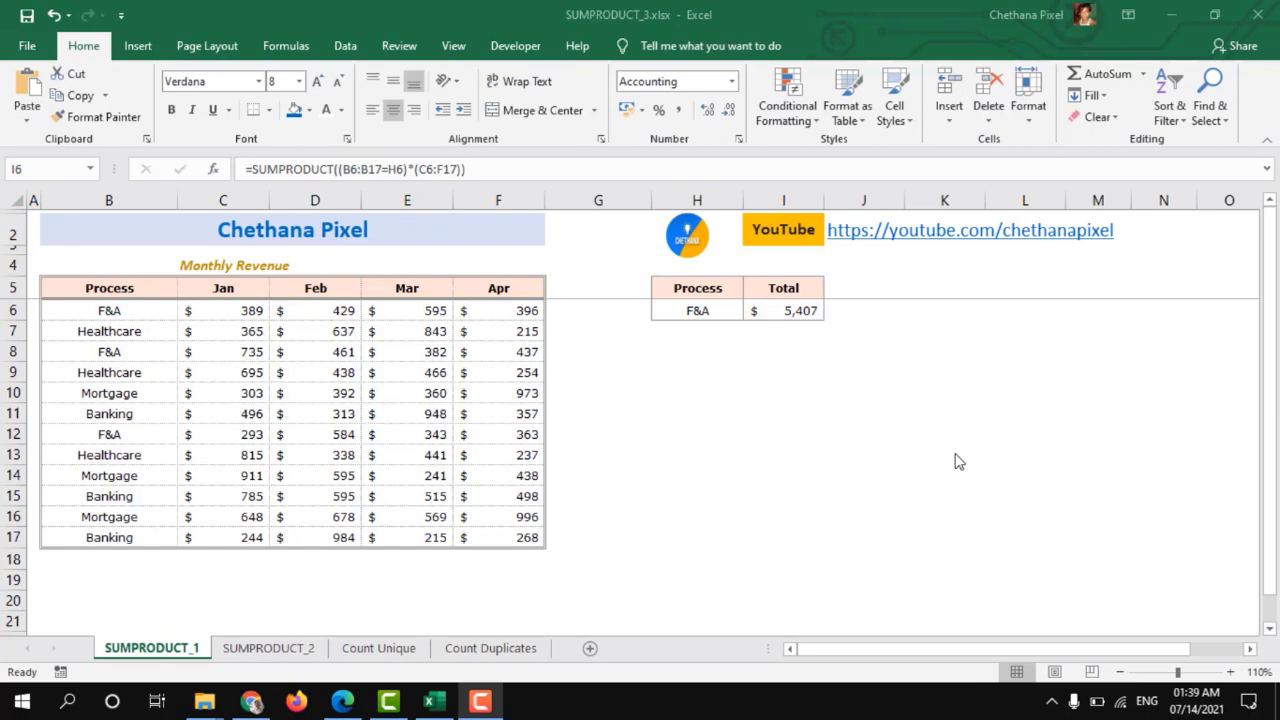
Open the SUMPRODUCT_2 sheet and select the two process cells H6:H7.
{"action": "left_click", "coordinate": [281, 656]}
{"action": "left_click", "coordinate": [281, 656]}
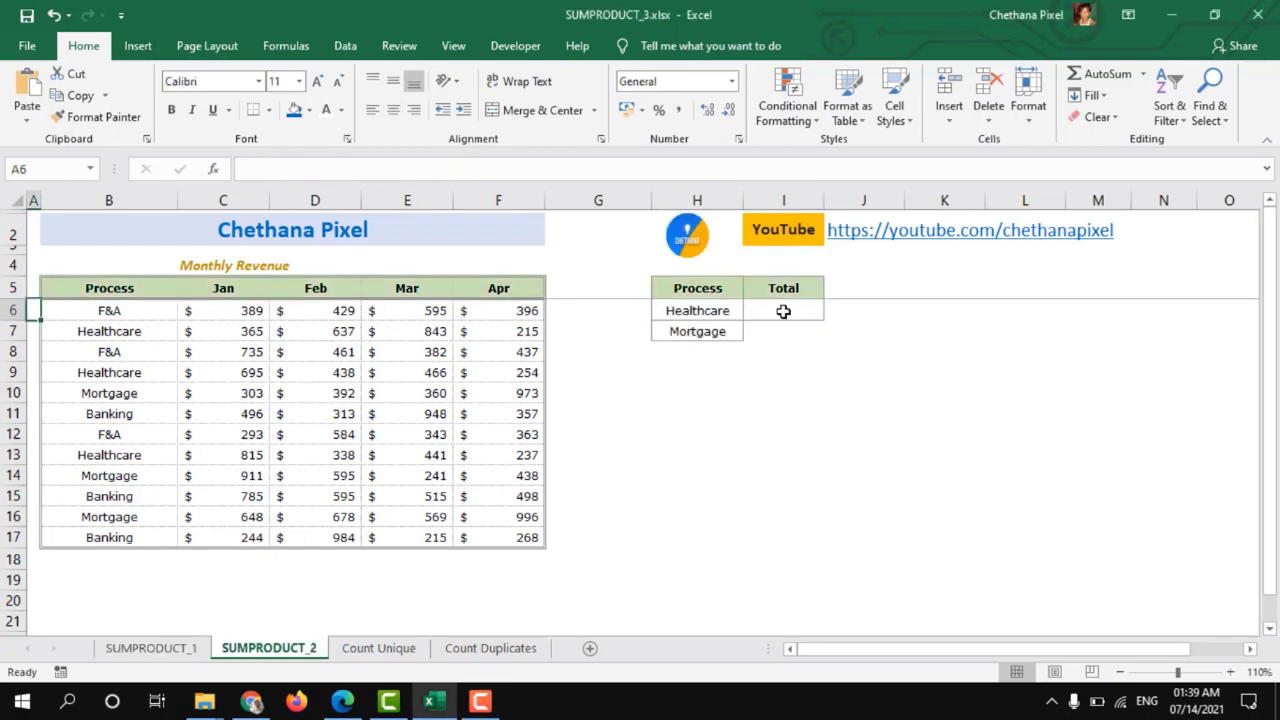
{"action": "left_click_drag", "start_coordinate": [690, 310], "coordinate": [690, 332]}
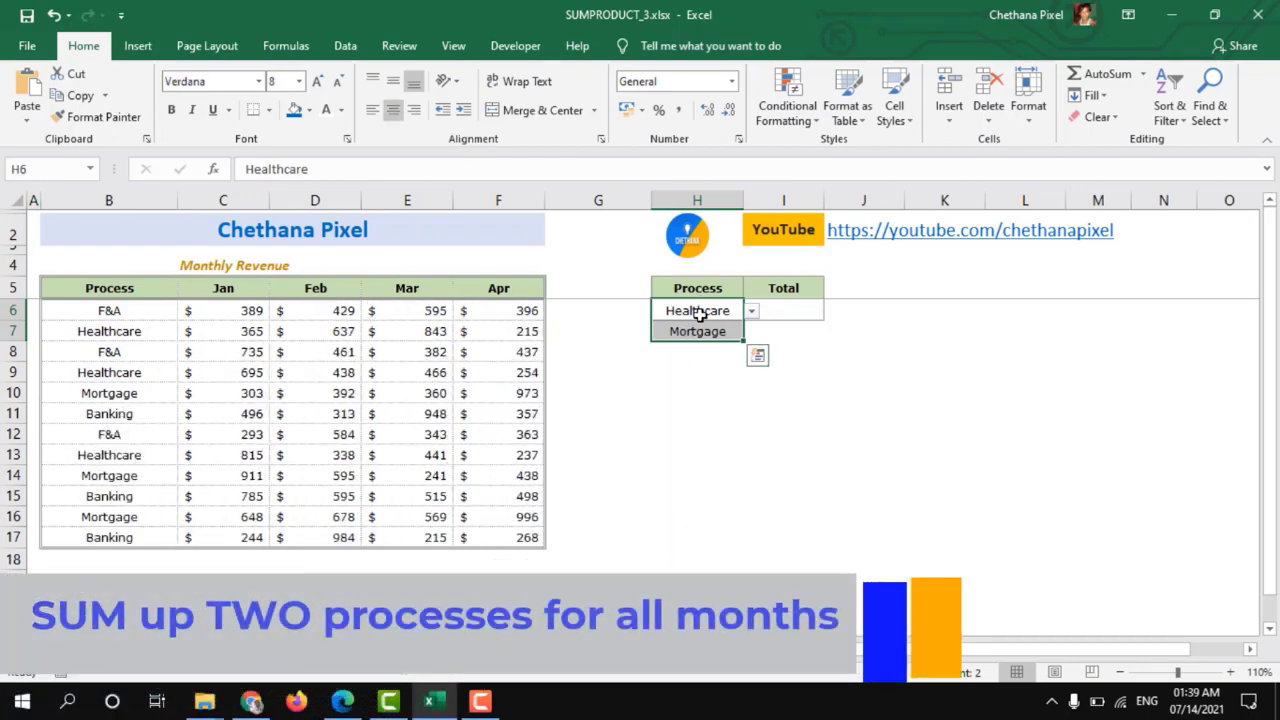
{"action": "key", "text": "ctrl+shift+d"}
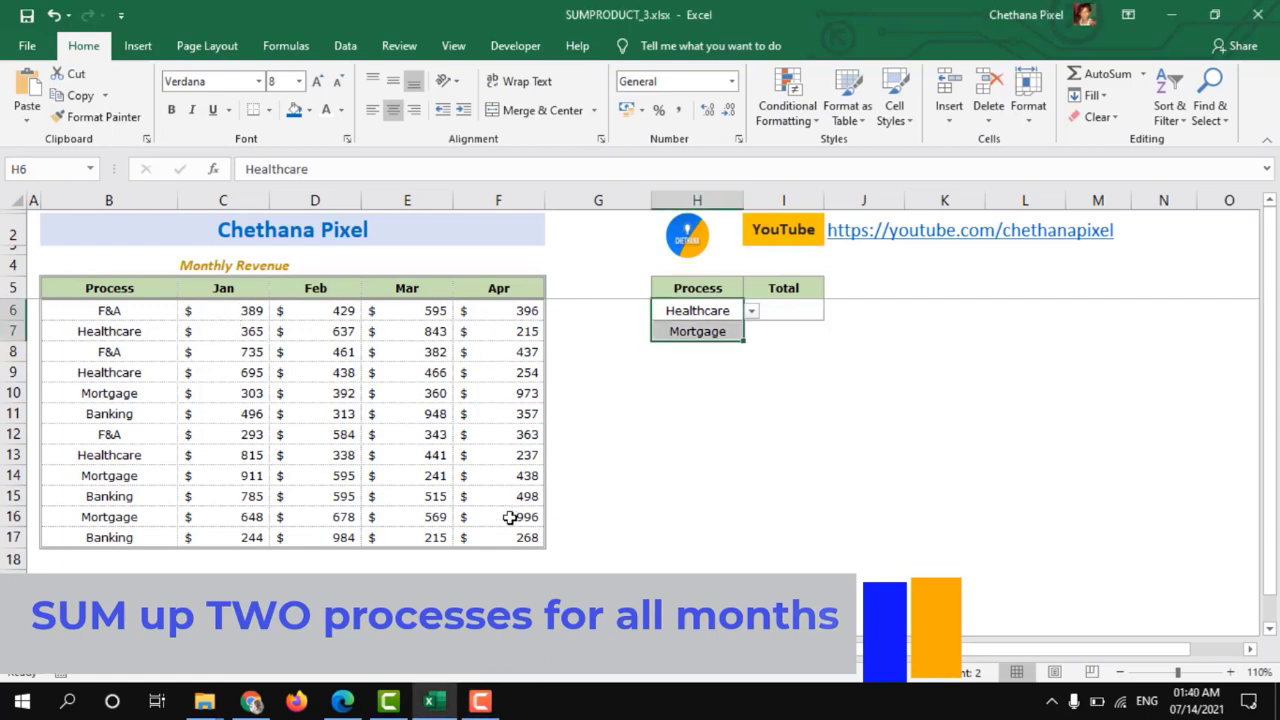
In the Total cell I6, start a SUMPRODUCT formula with ISNUMBER and MATCH nested inside it.
{"action": "left_click", "coordinate": [785, 312]}
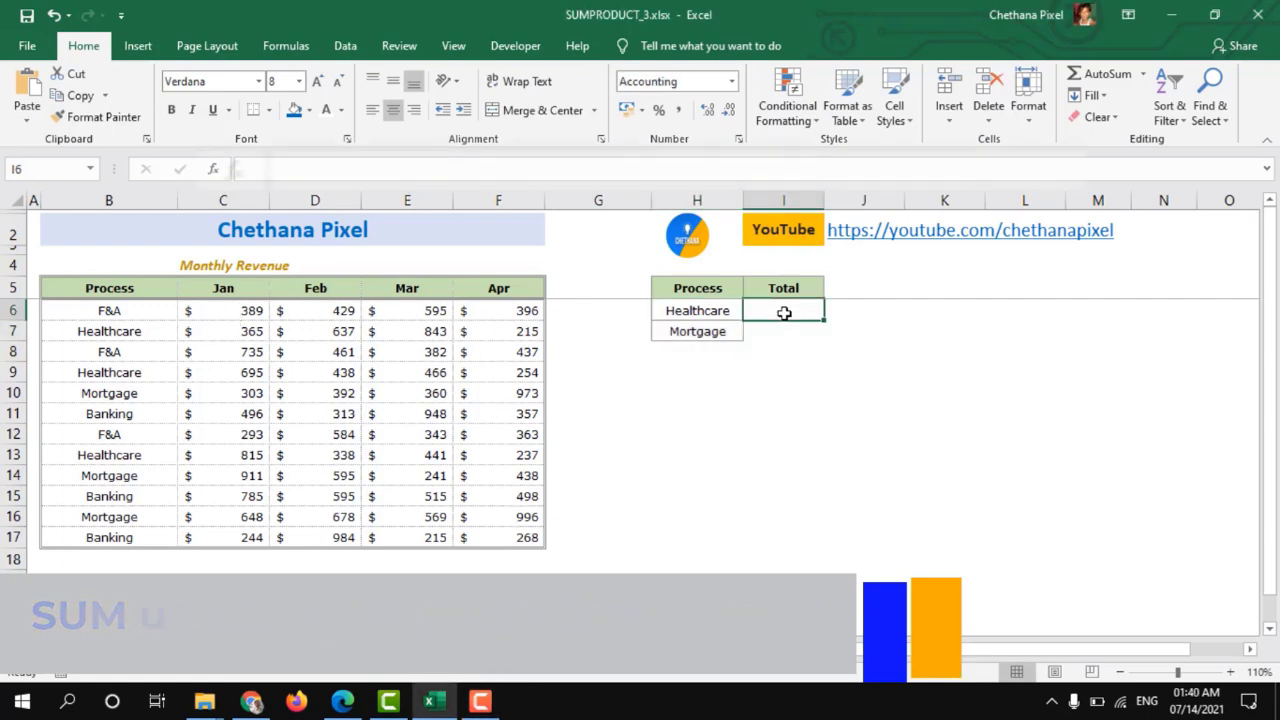
{"action": "type", "text": "=sum"}
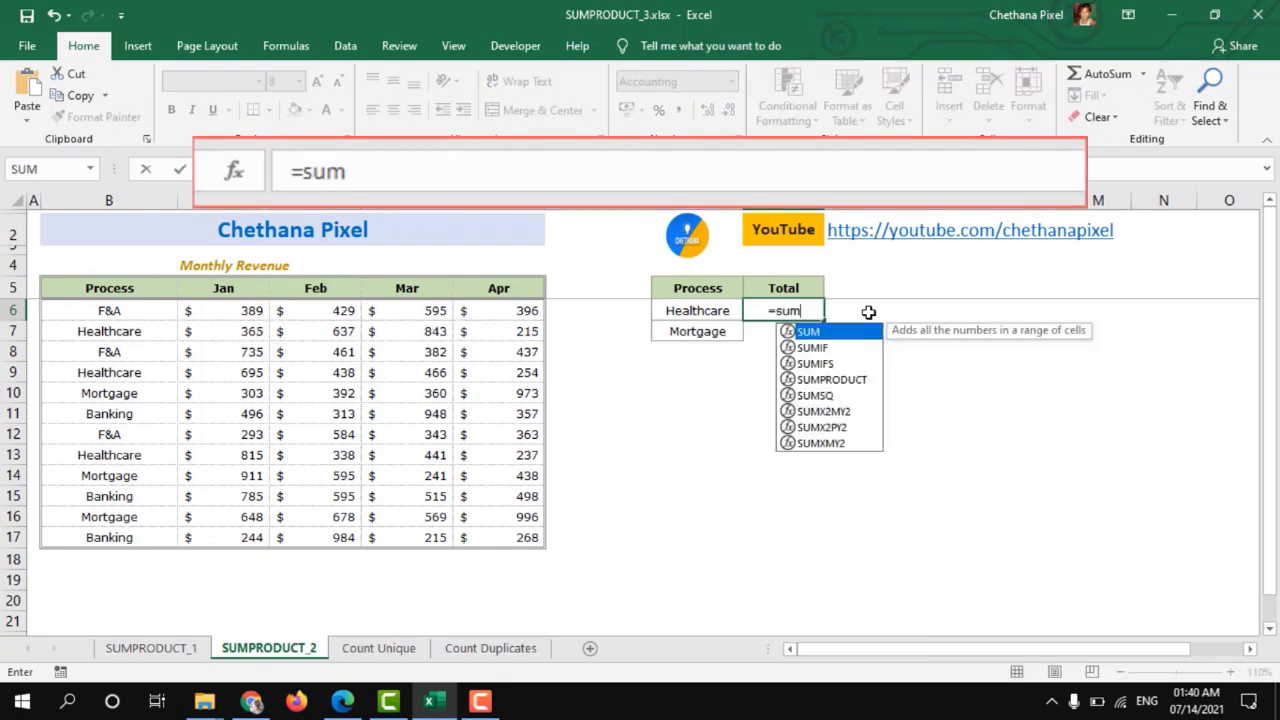
{"action": "type", "text": "pr"}
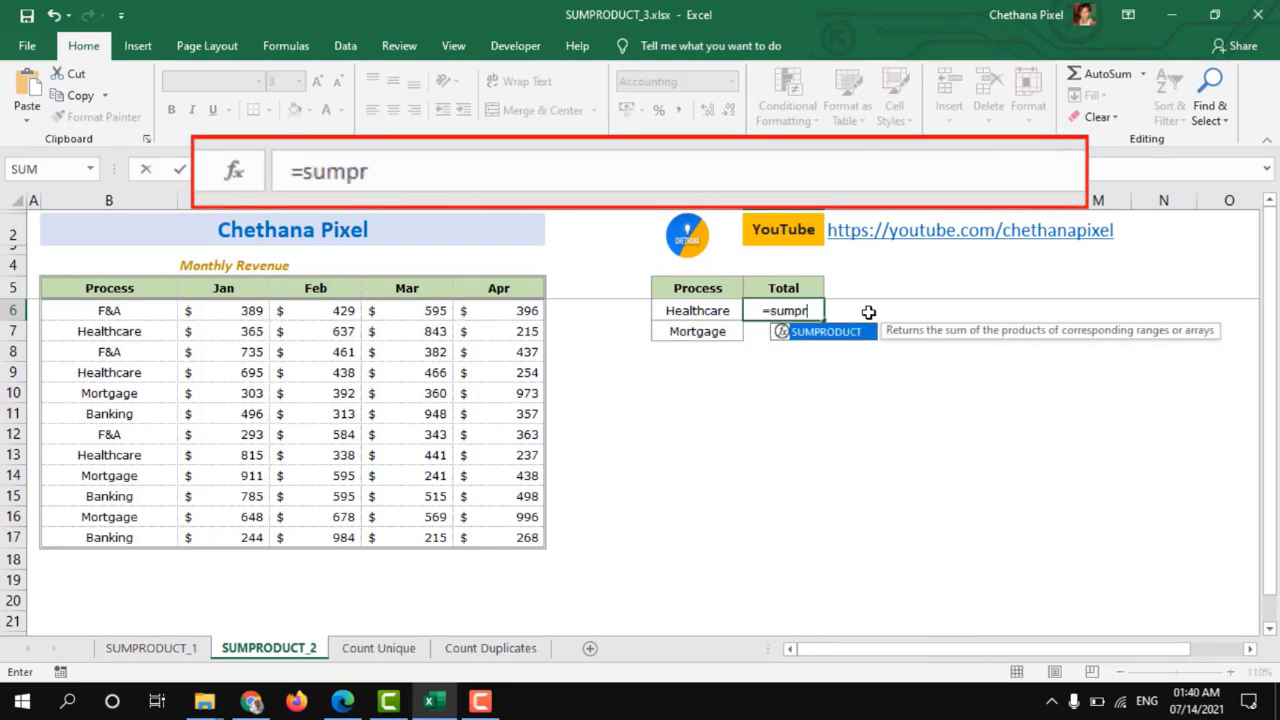
{"action": "key", "text": "Tab"}
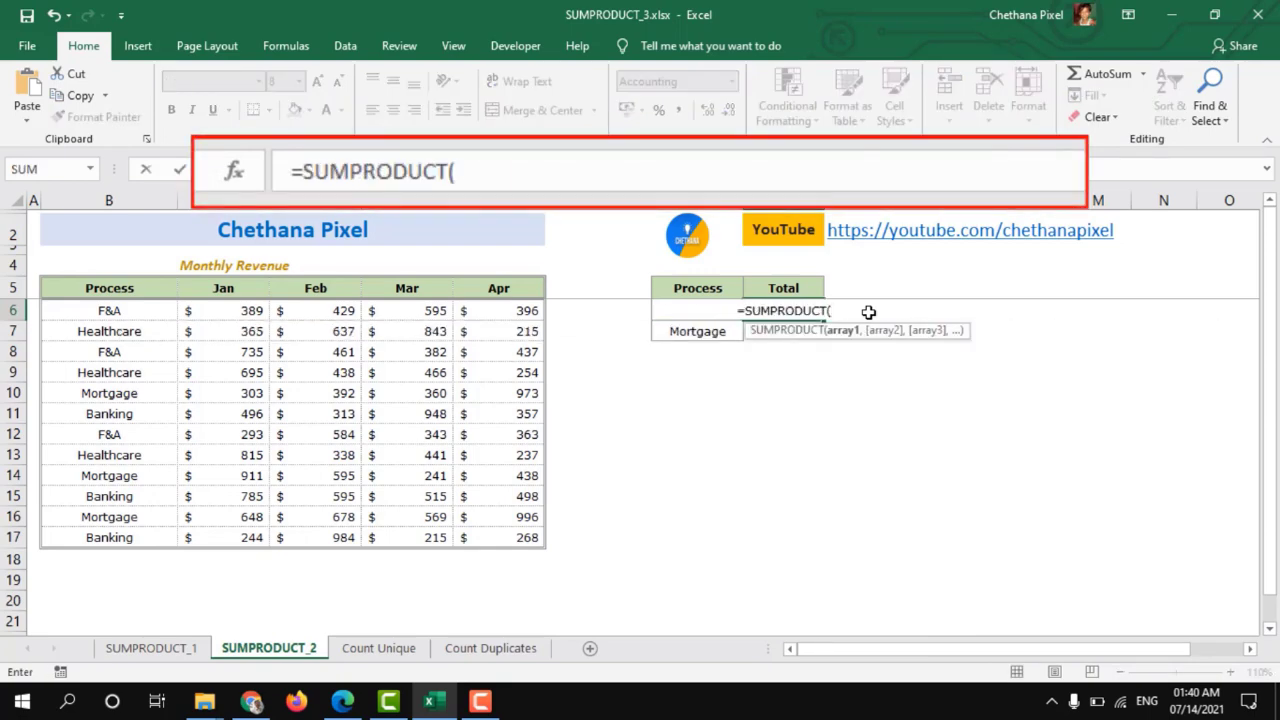
{"action": "type", "text": "isnu"}
{"action": "key", "text": "Tab"}
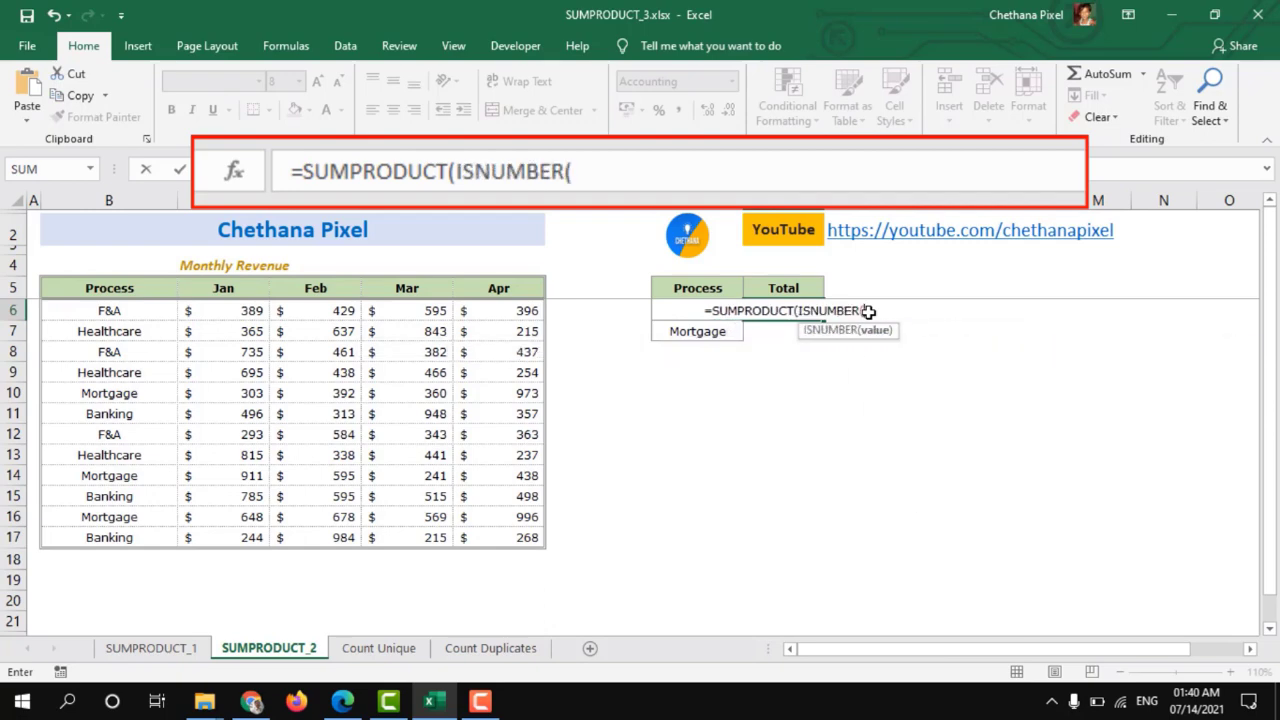
{"action": "type", "text": "mat"}
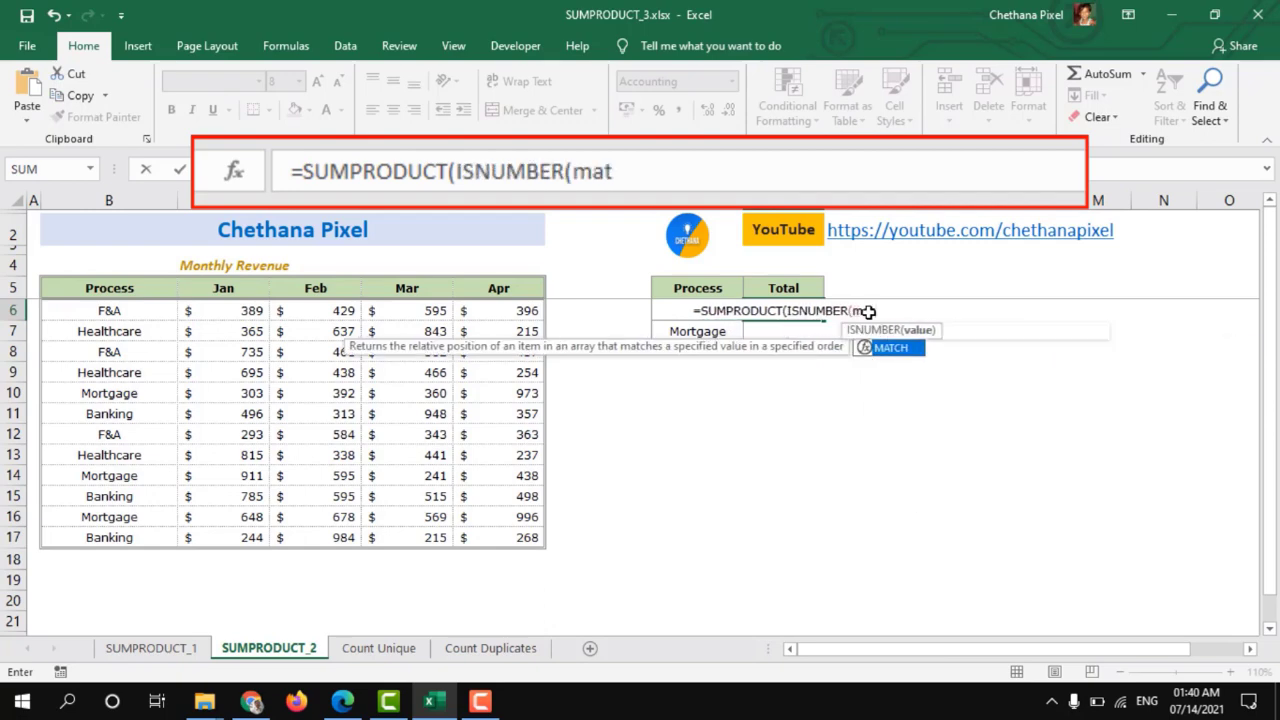
{"action": "key", "text": "Tab"}
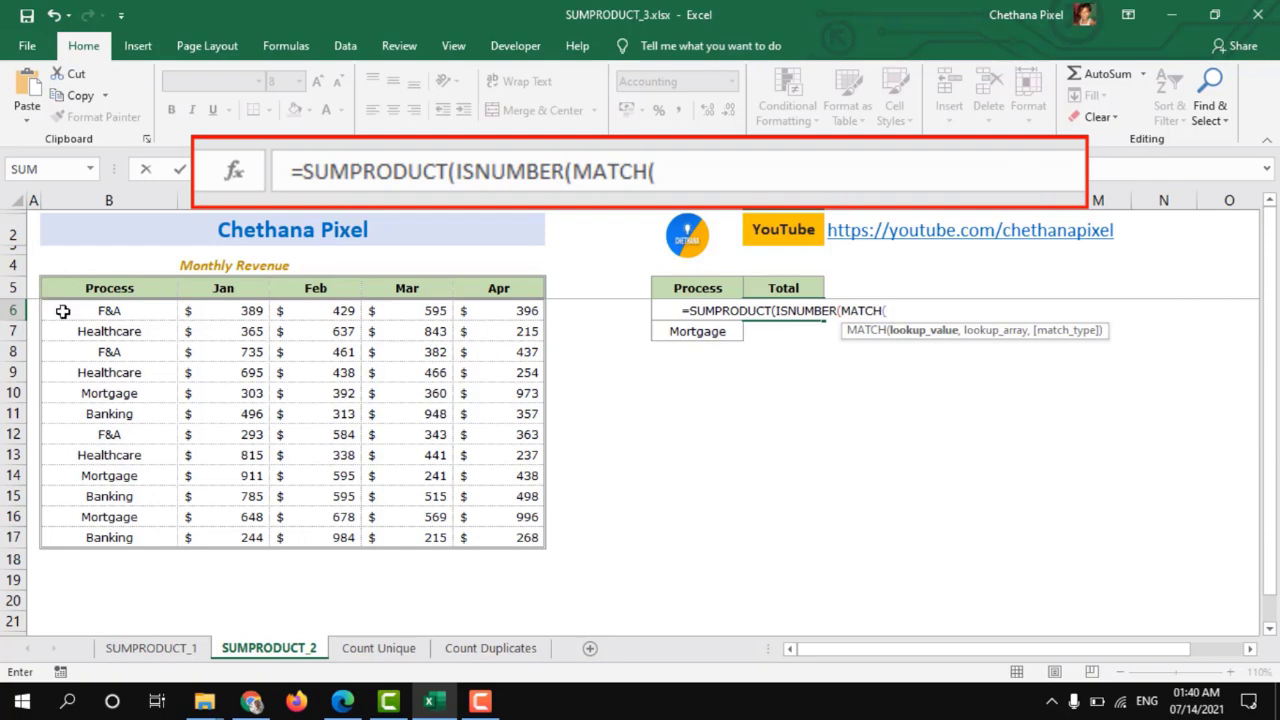
Complete the MATCH with lookup values B6:B17, lookup array H6:H7 and exact match 0, and close the ISNUMBER function.
{"action": "left_click_drag", "start_coordinate": [110, 312], "coordinate": [110, 537]}
{"action": "type", "text": ","}
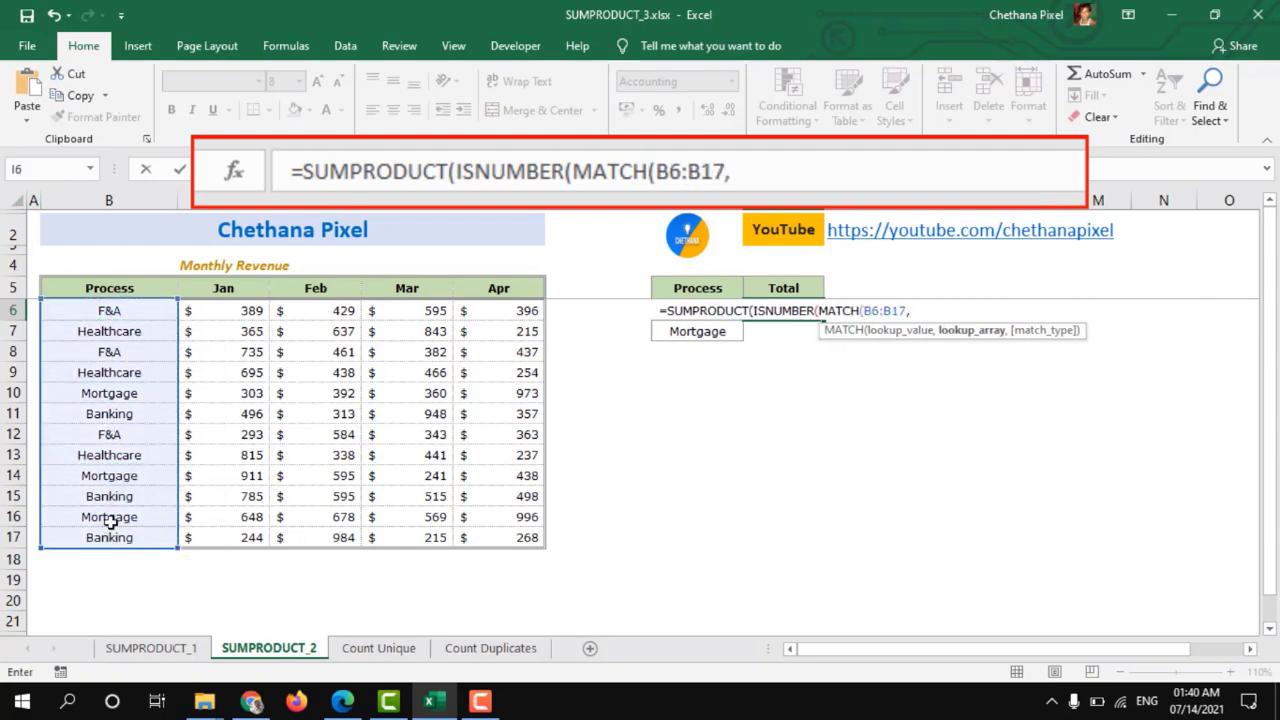
{"action": "key", "text": "Left"}
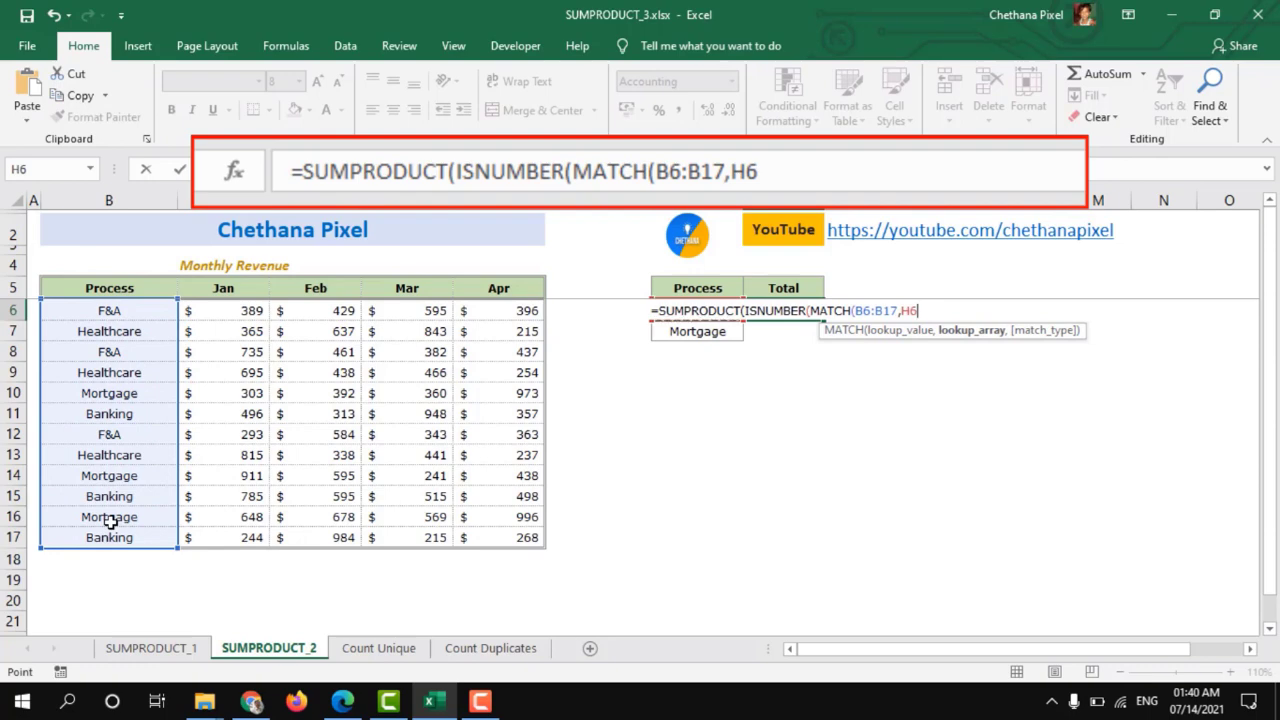
{"action": "key", "text": "shift+Down"}
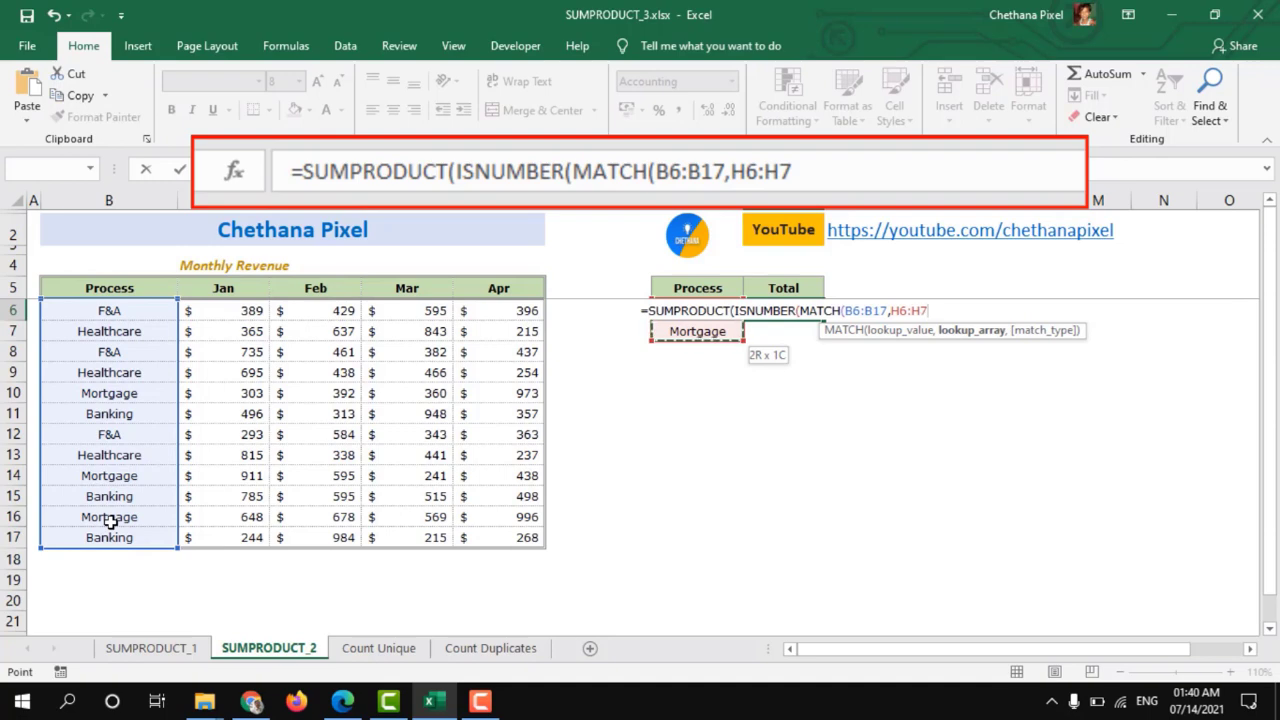
{"action": "type", "text": ",0"}
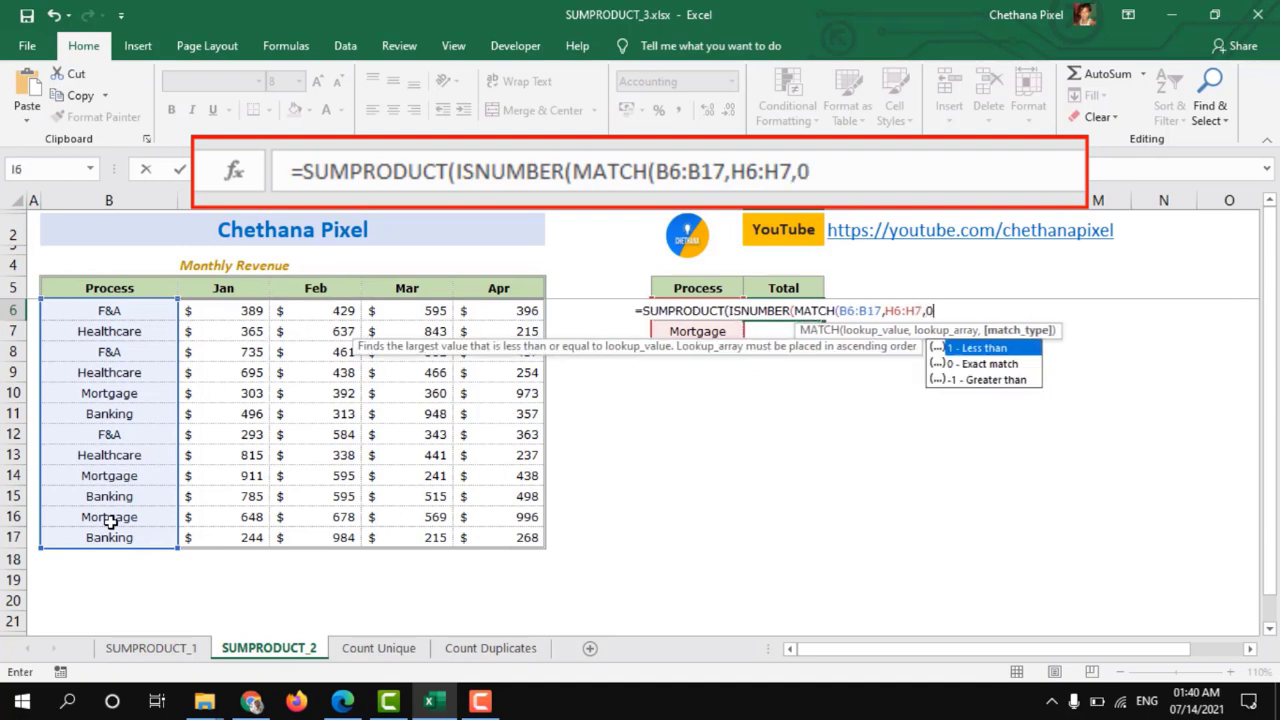
{"action": "type", "text": ")"}
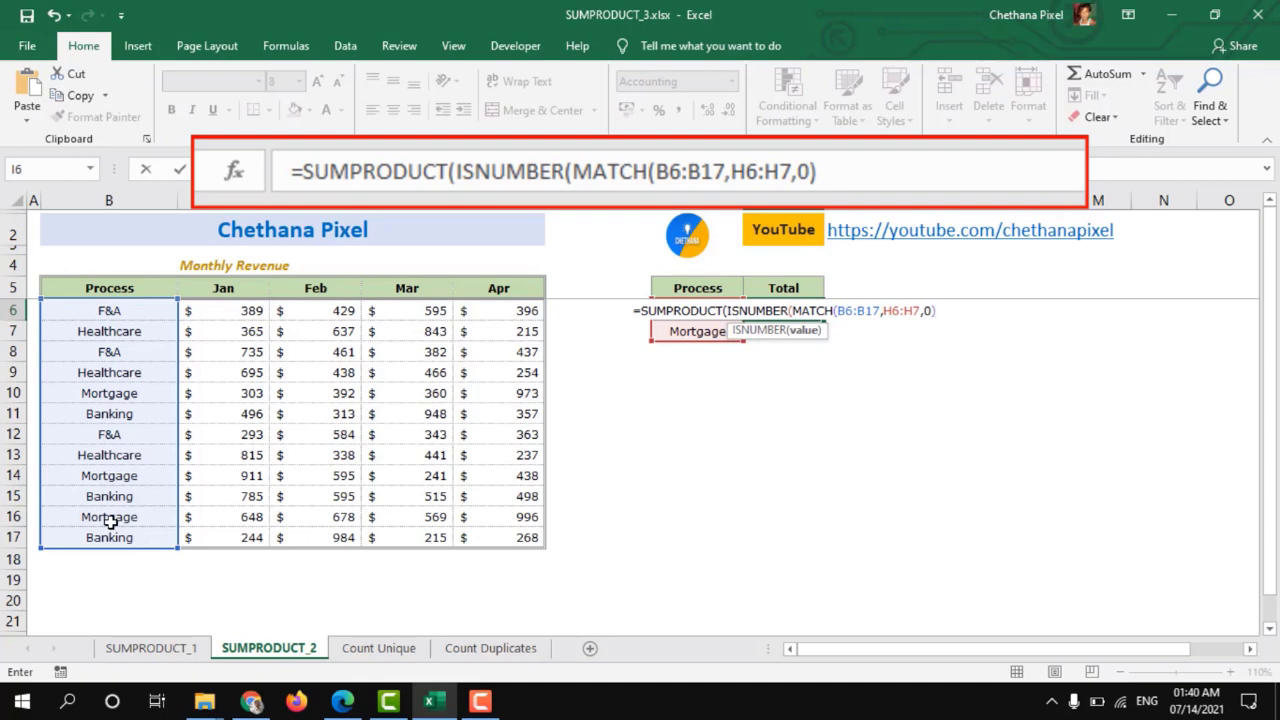
{"action": "type", "text": ")"}
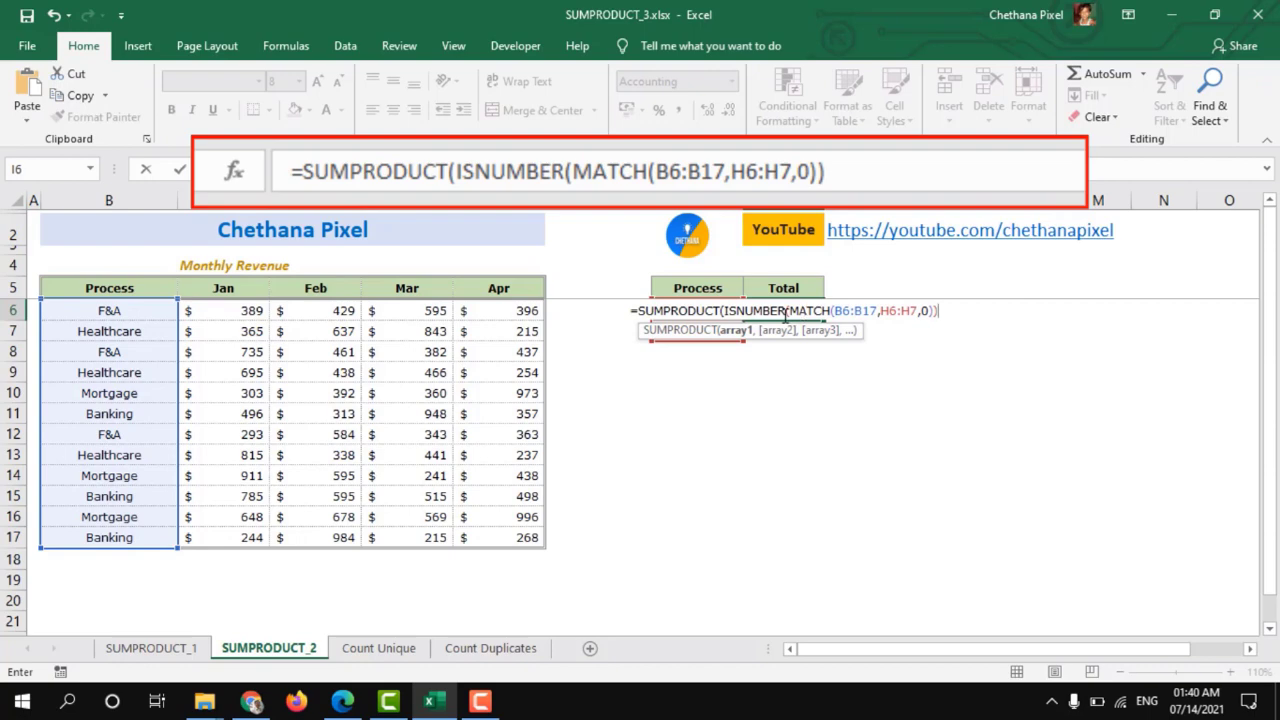
Multiply the ISNUMBER condition by the revenue range (C6:F17) and enter the formula.
{"action": "type", "text": "*"}
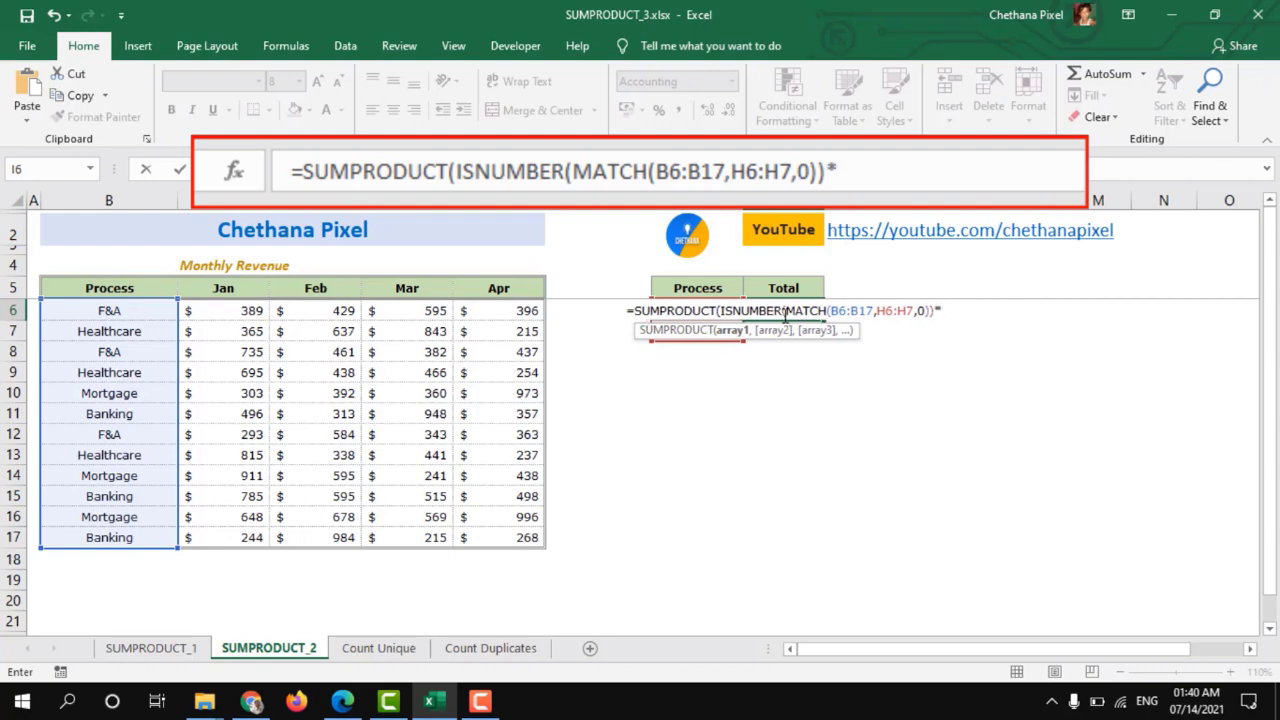
{"action": "type", "text": "("}
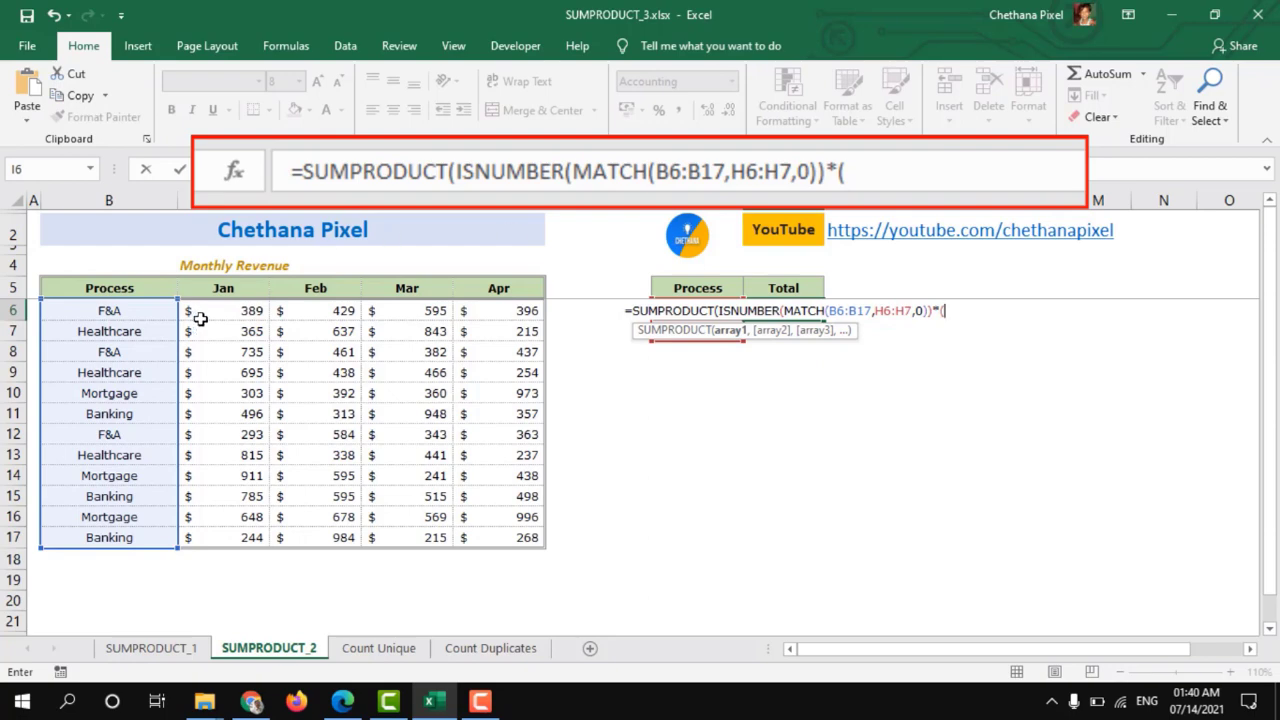
{"action": "left_click_drag", "start_coordinate": [213, 310], "coordinate": [490, 535]}
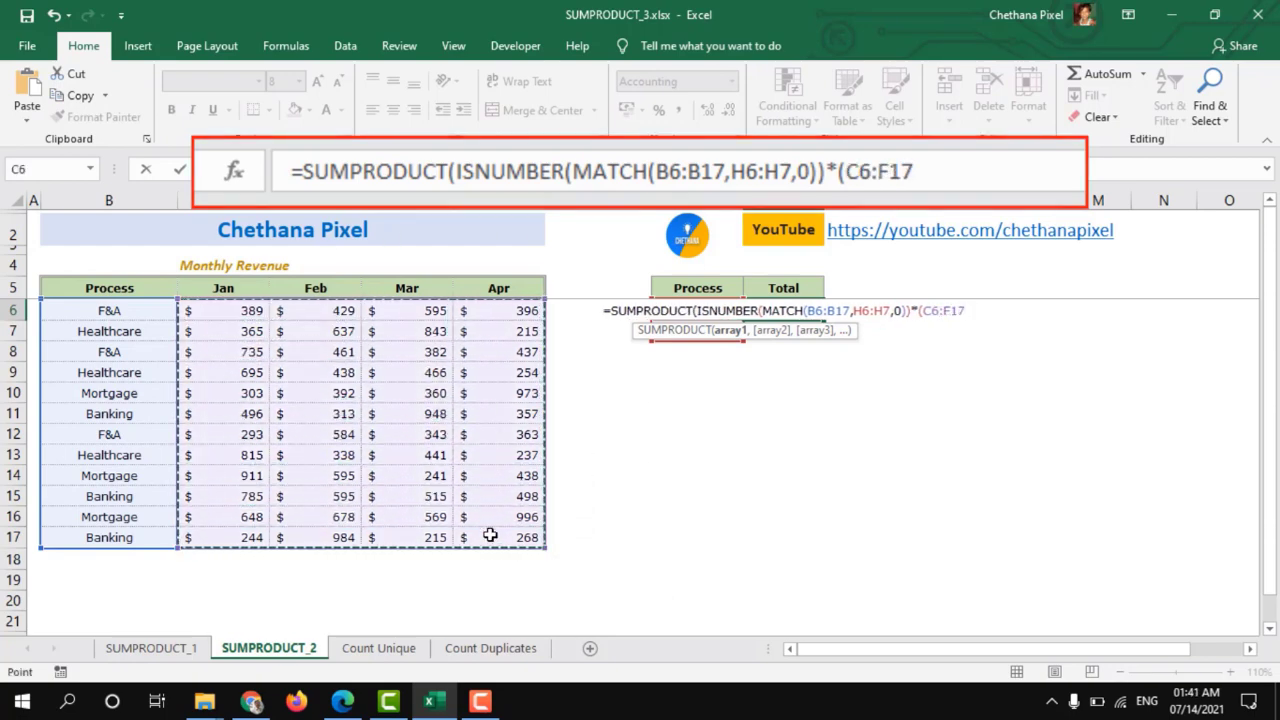
{"action": "type", "text": "))"}
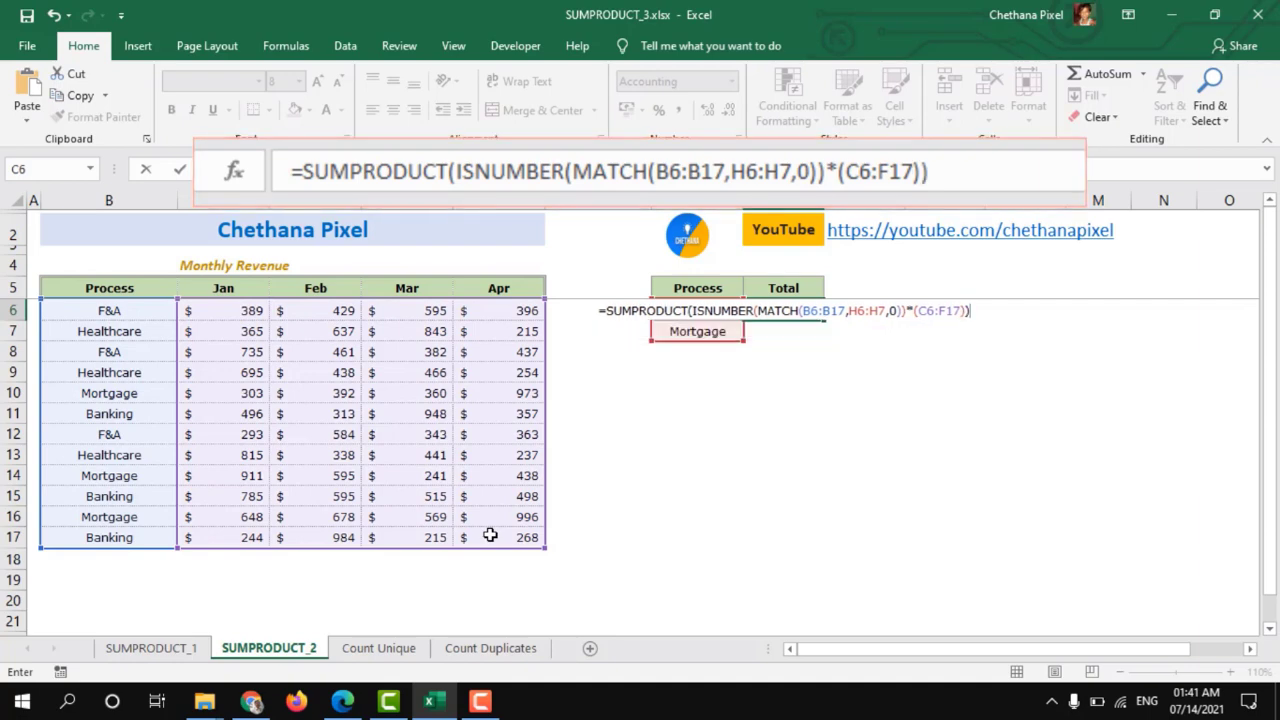
{"action": "key", "text": "Return"}
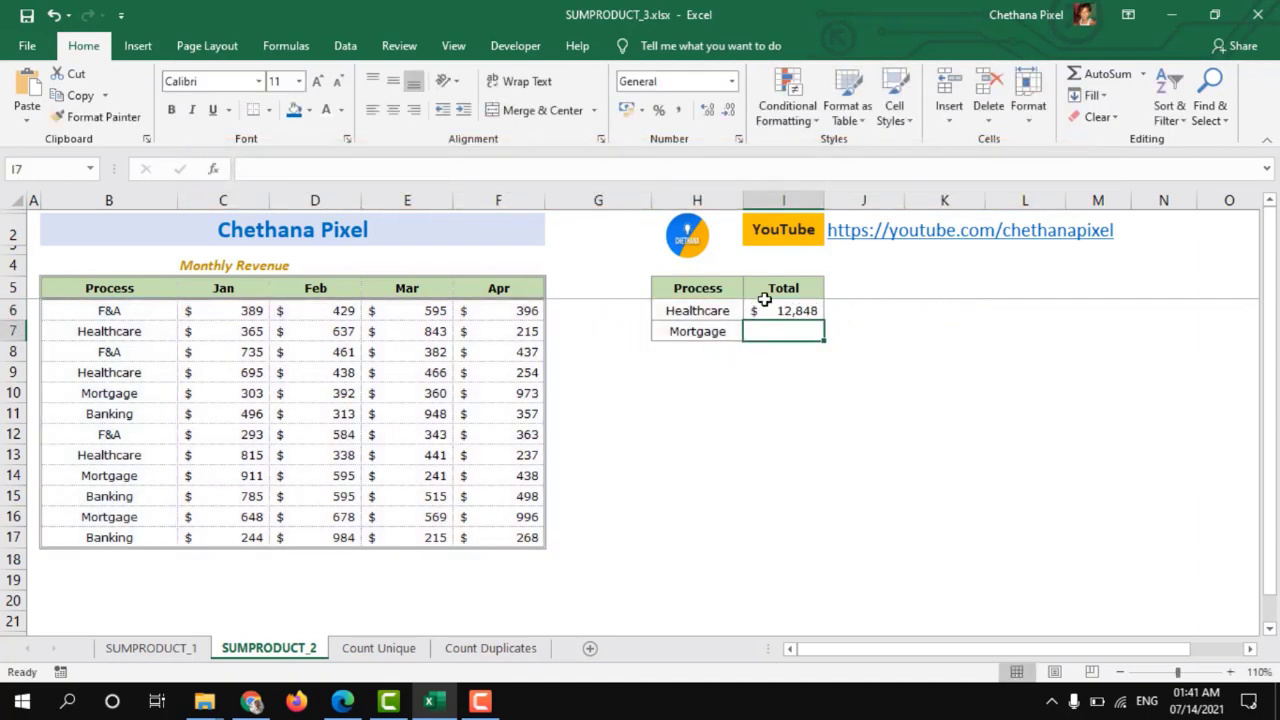
Review the I6 total, the processes in H6:H7 and the ISNUMBER(MATCH(B6:B17,H6:H7,0)) part of its formula.
{"action": "left_click", "coordinate": [768, 310]}
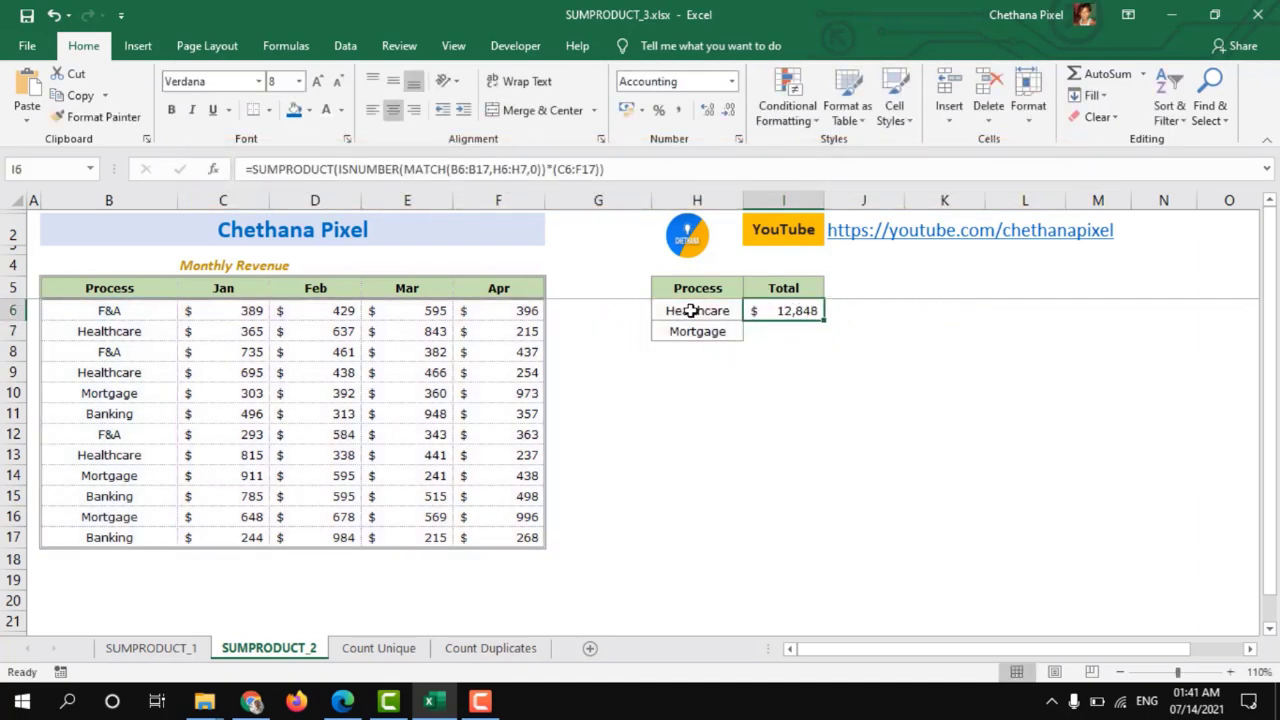
{"action": "left_click", "coordinate": [690, 311]}
{"action": "left_click", "coordinate": [691, 332], "text": "ctrl"}
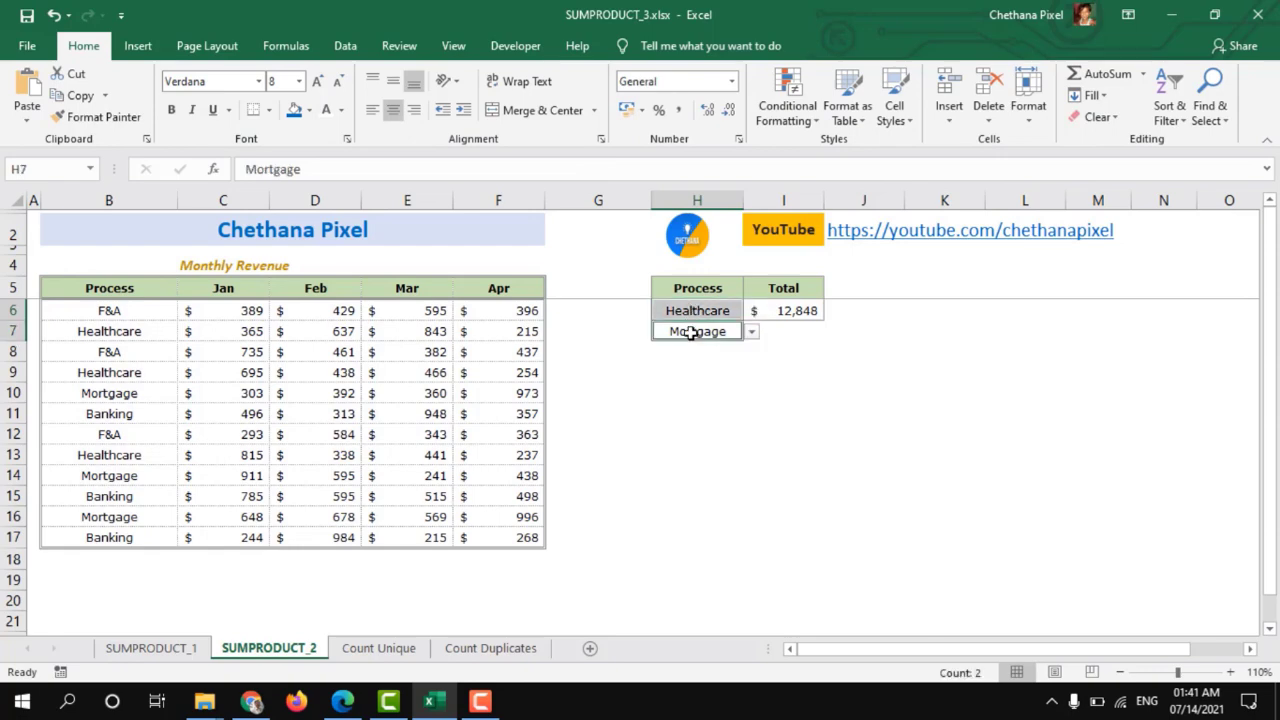
{"action": "left_click", "coordinate": [770, 310]}
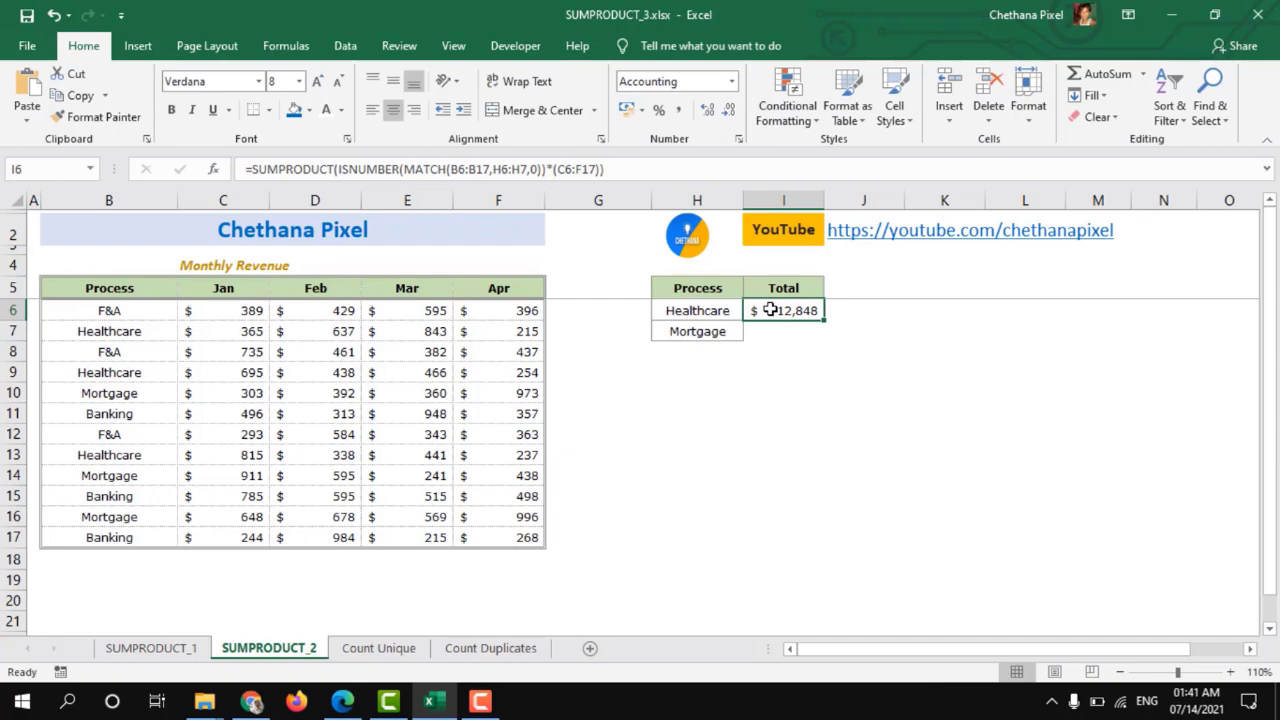
{"action": "left_click", "coordinate": [338, 169]}
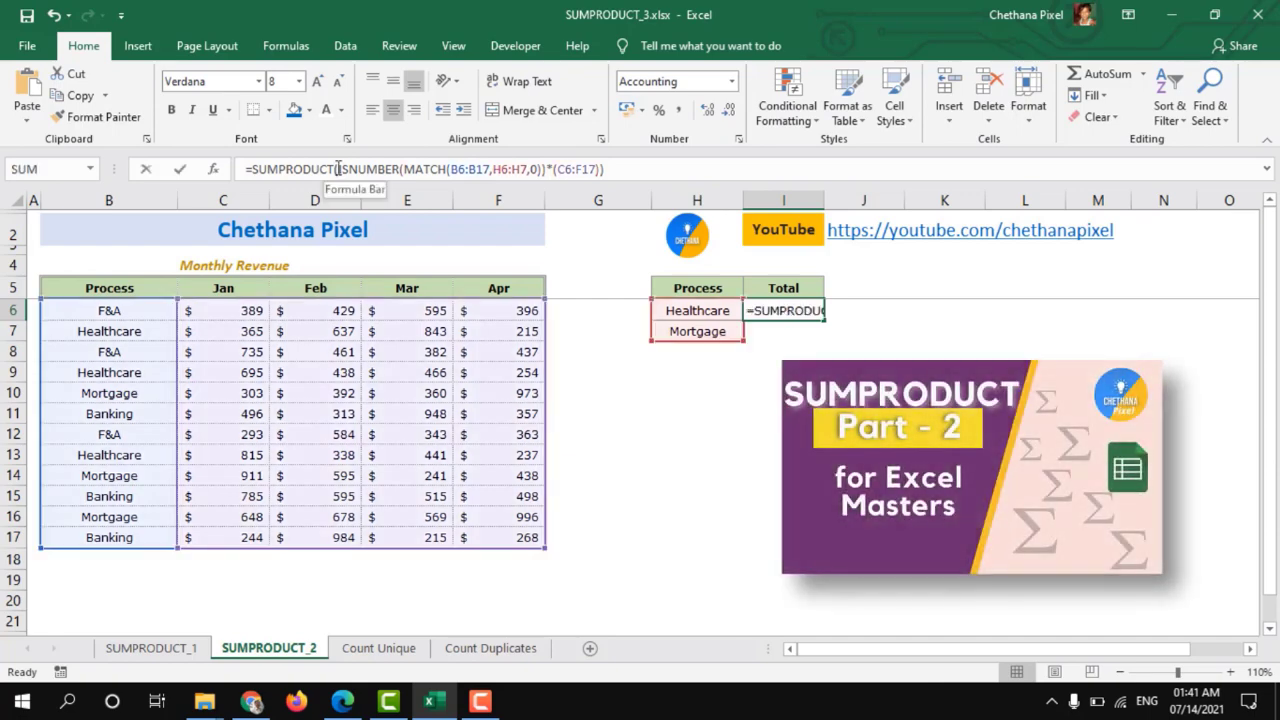
{"action": "left_click_drag", "start_coordinate": [338, 169], "coordinate": [547, 172]}
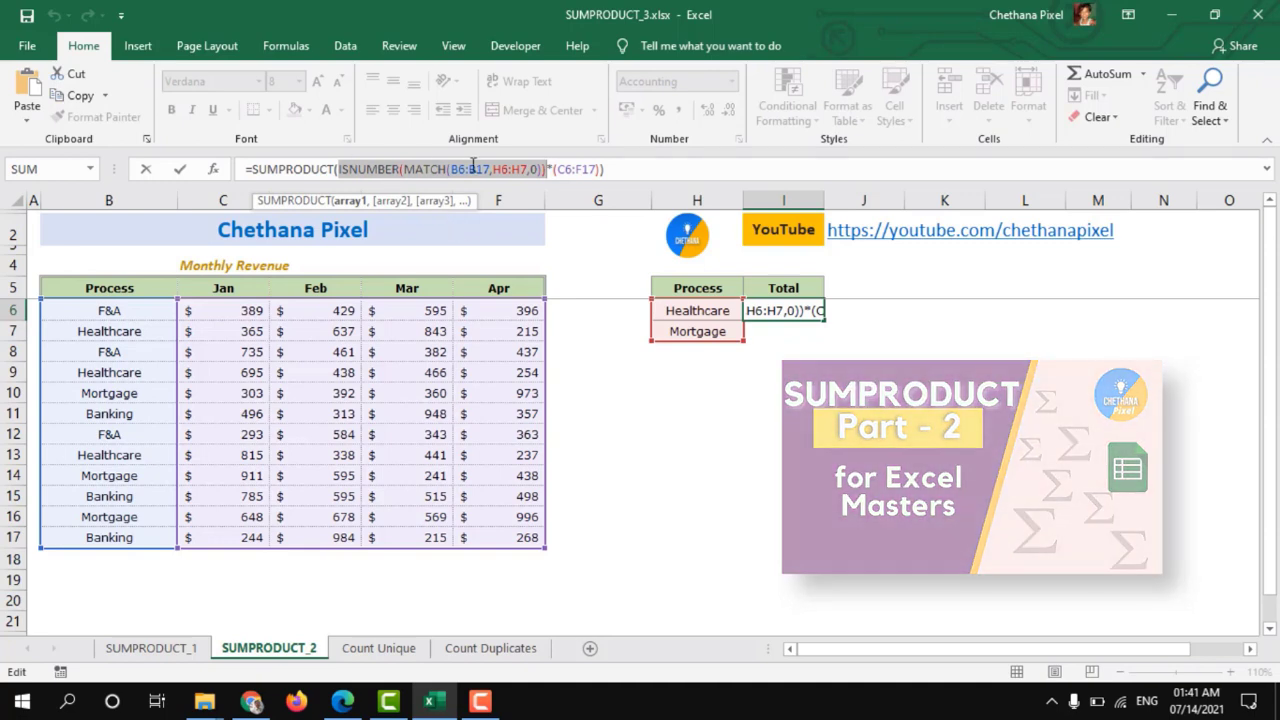
{"action": "key", "text": "Return"}
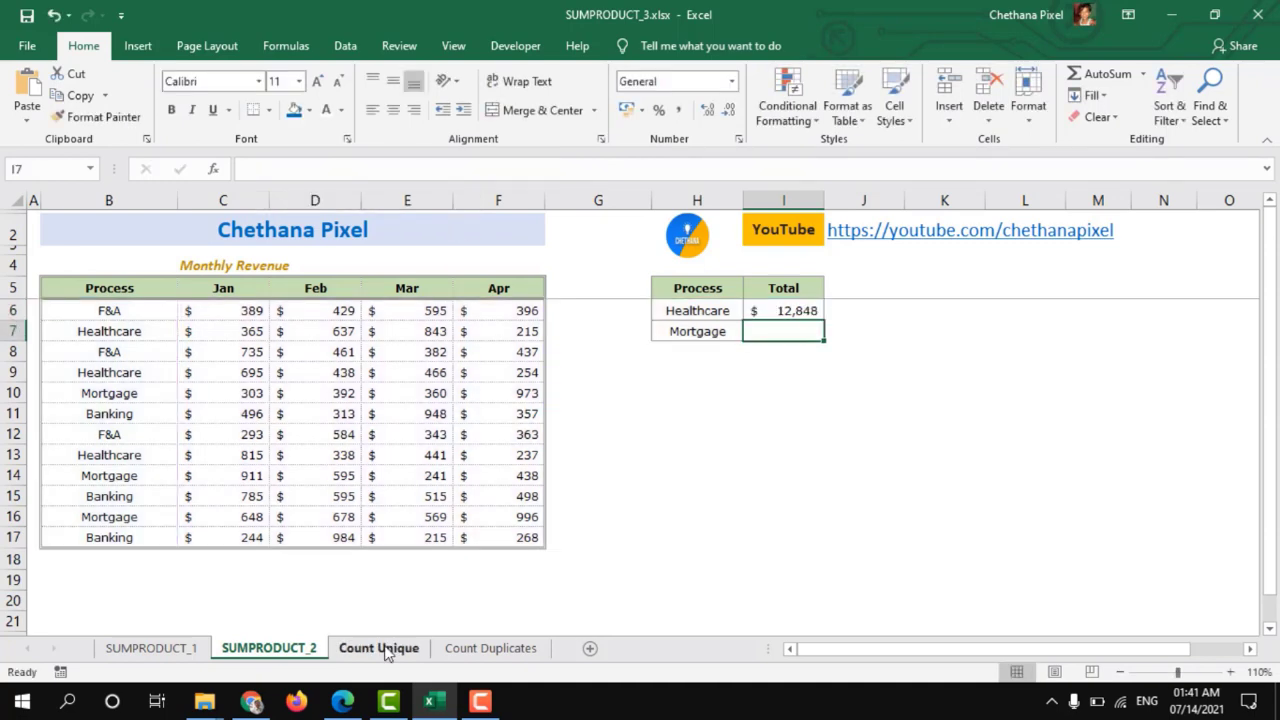
On the Count Unique sheet, start the formula =SUMPRODUCT(1/ in H6 under Unique Process Count.
{"action": "left_click", "coordinate": [379, 648]}
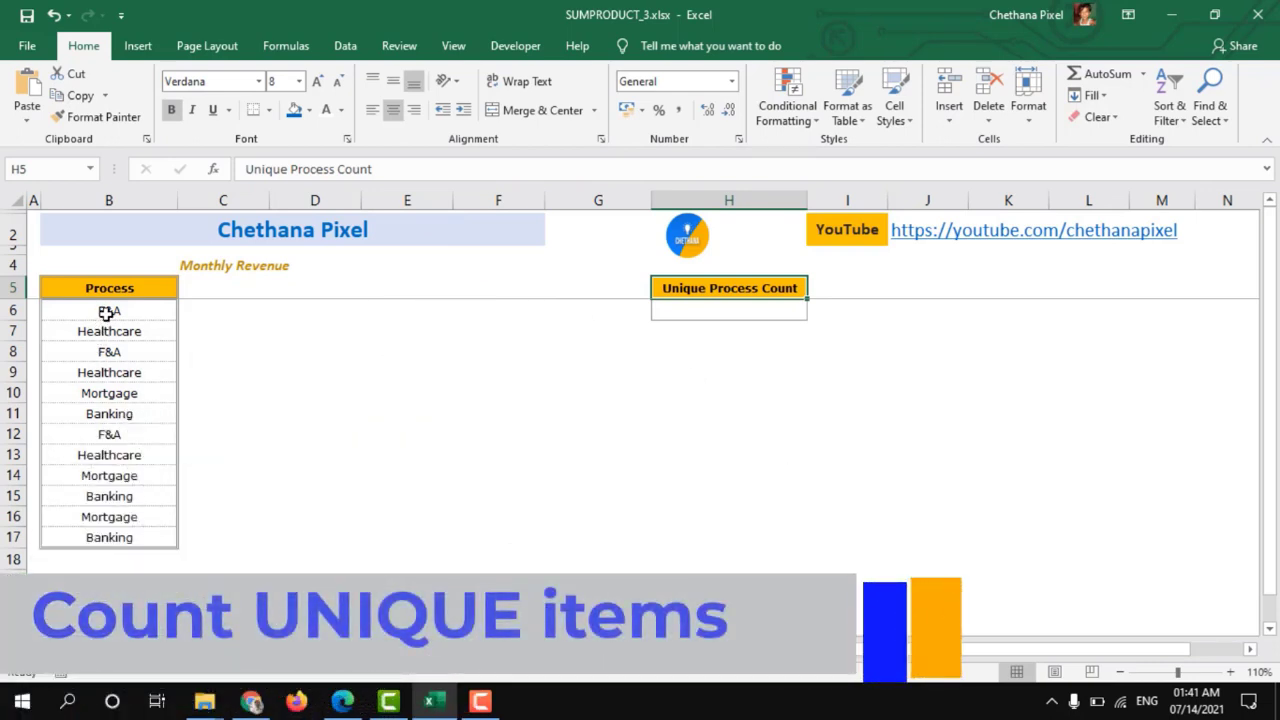
{"action": "left_click", "coordinate": [106, 313]}
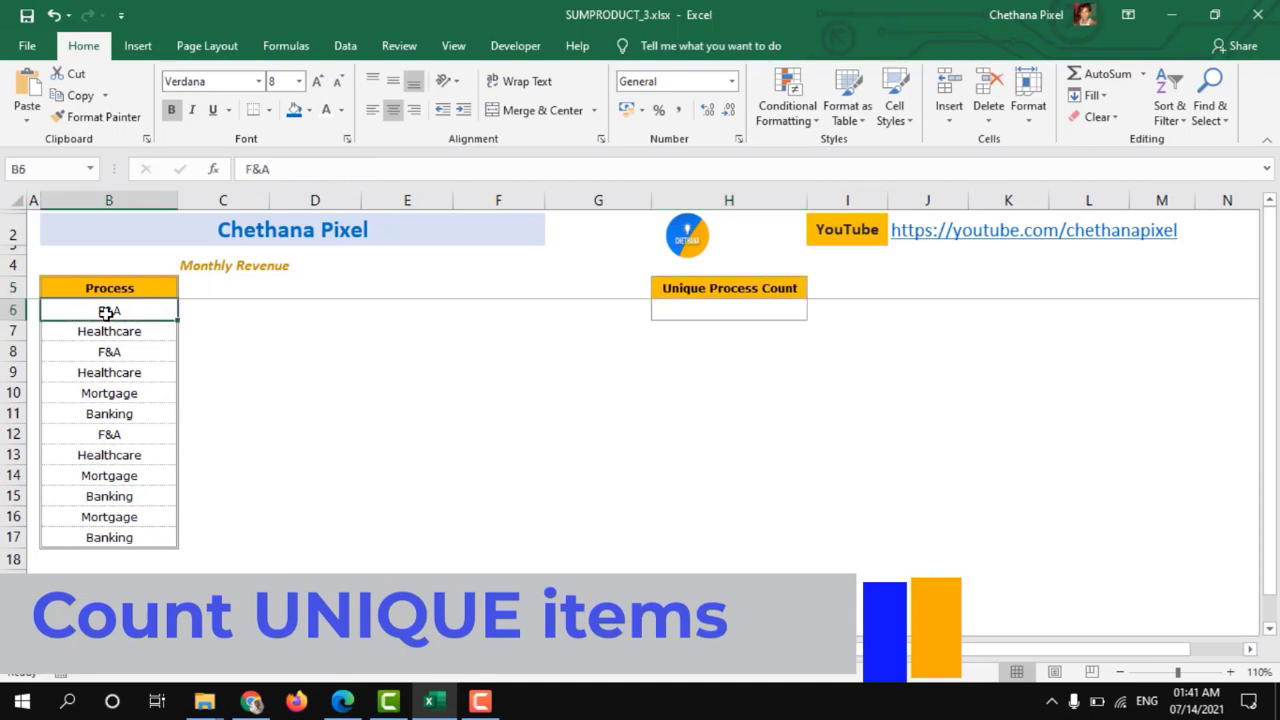
{"action": "left_click", "coordinate": [700, 310]}
{"action": "type", "text": "=sumpro"}
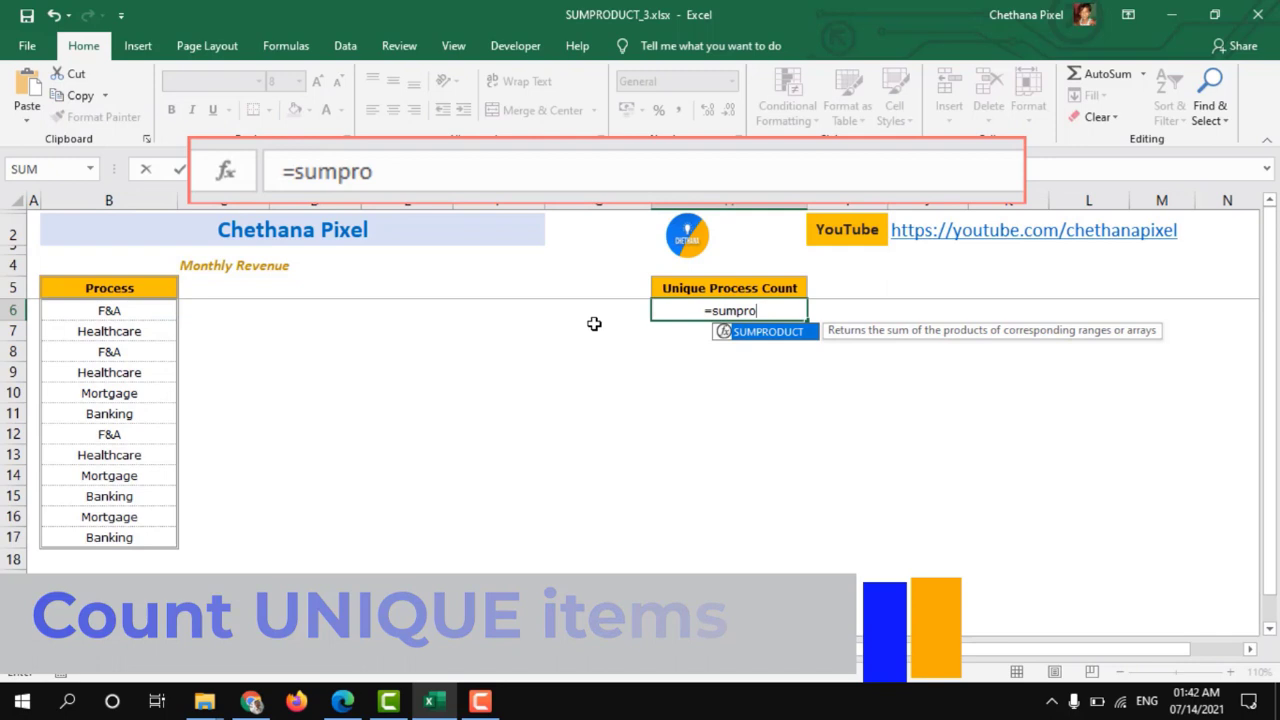
{"action": "key", "text": "Tab"}
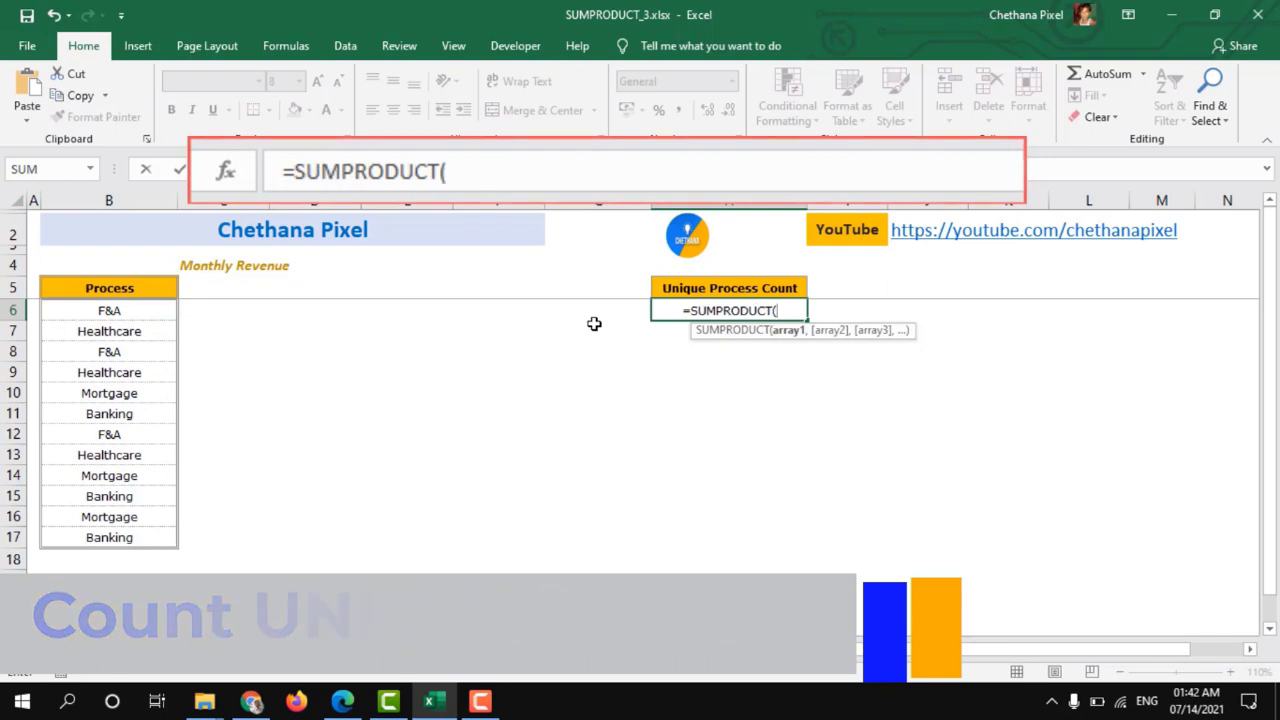
{"action": "type", "text": "1/"}
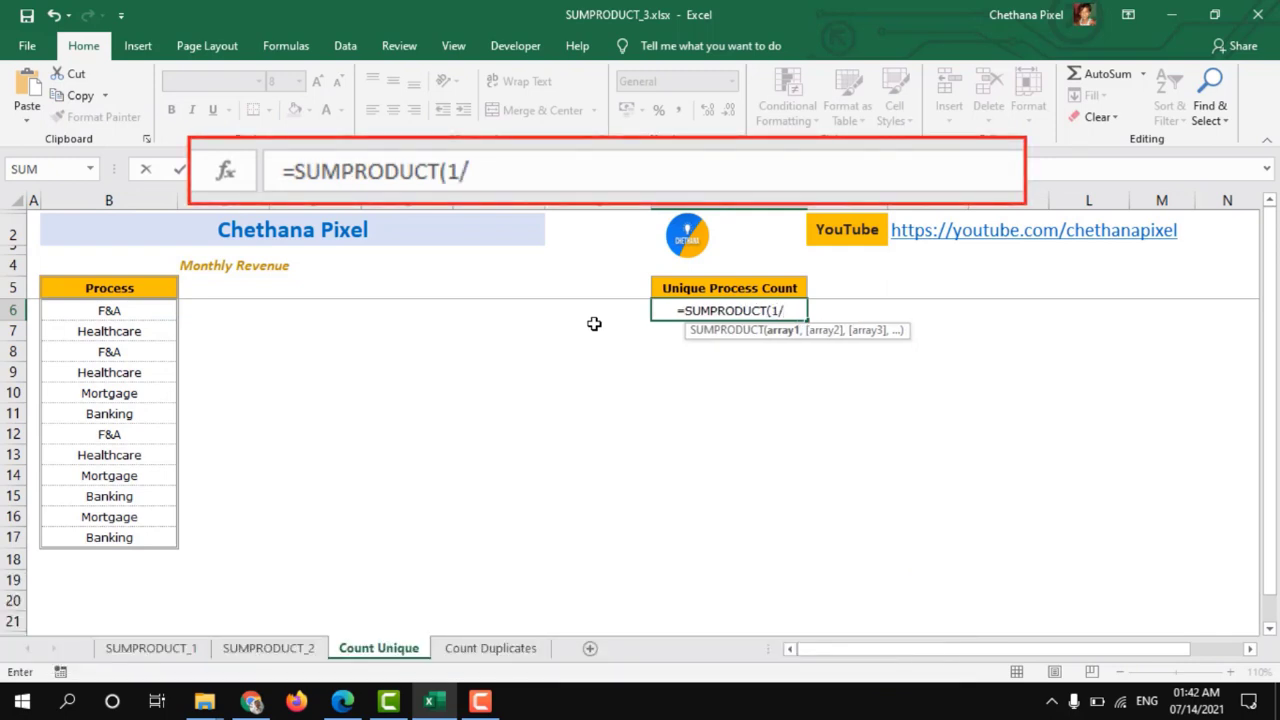
{"action": "type", "text": "con"}
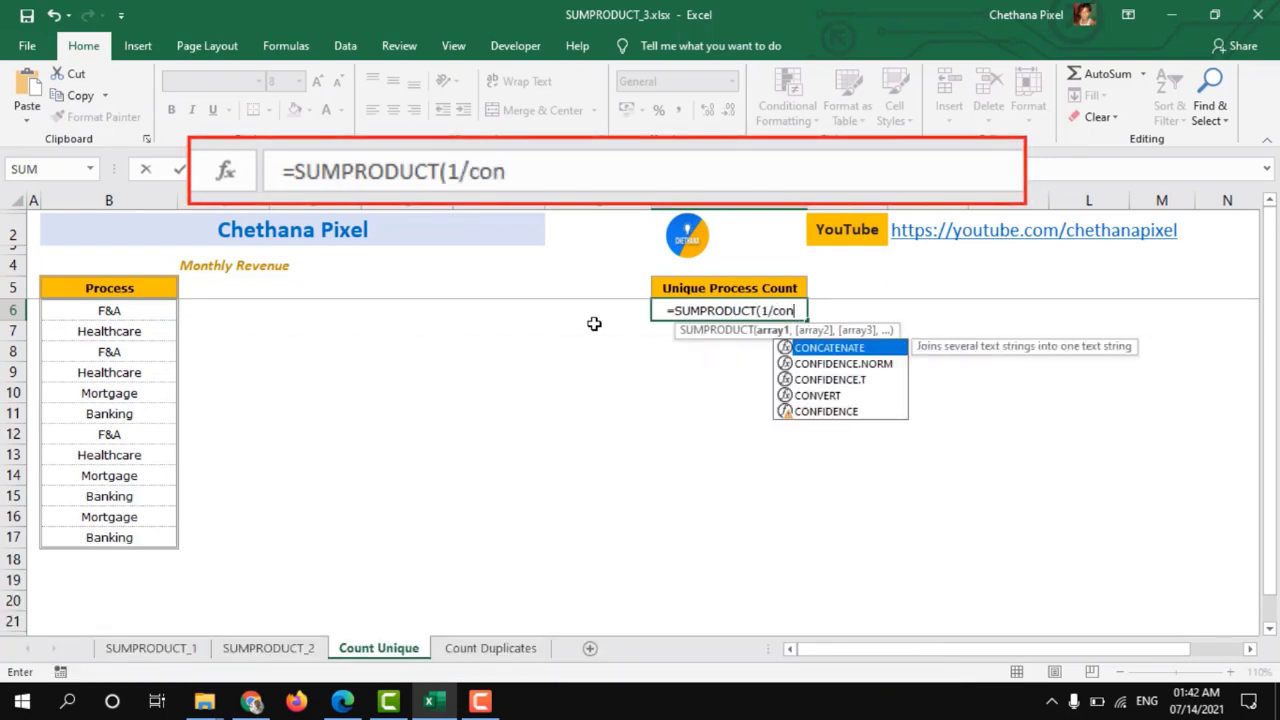
{"action": "key", "text": "Down"}
{"action": "key", "text": "Down"}
{"action": "key", "text": "Down"}
{"action": "key", "text": "Down"}
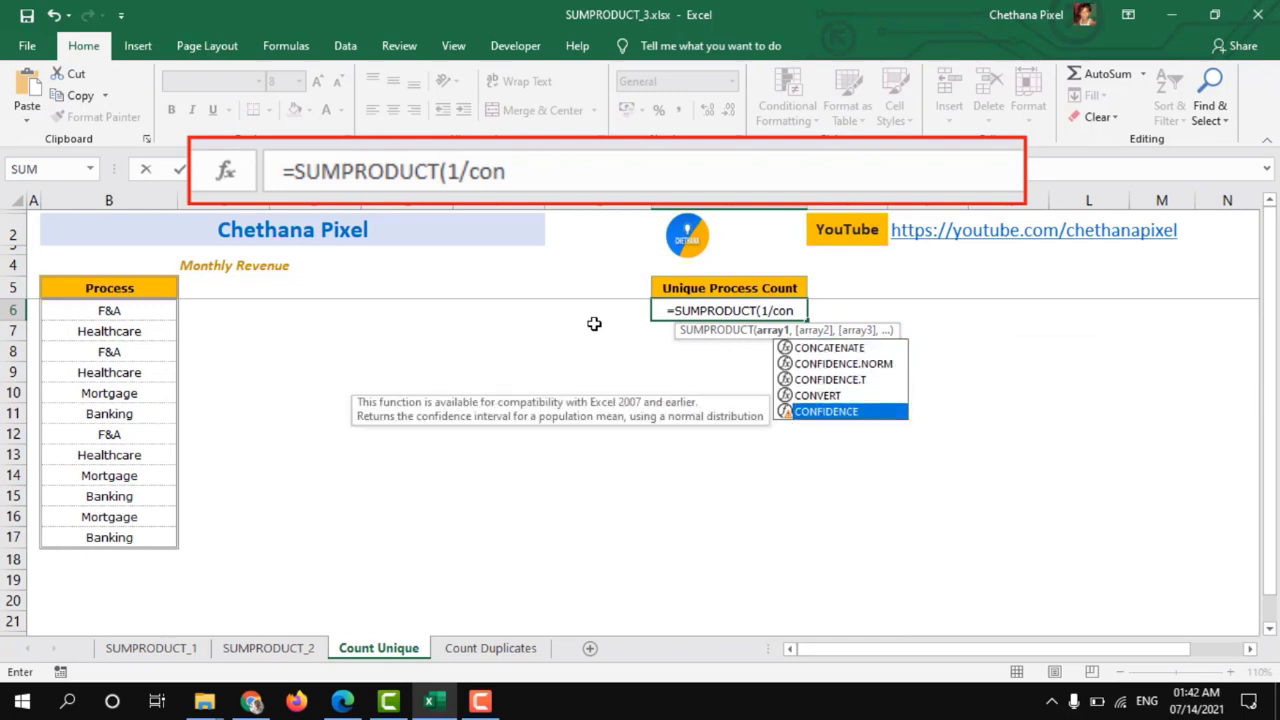
{"action": "key", "text": "BackSpace"}
{"action": "key", "text": "BackSpace"}
{"action": "key", "text": "BackSpace"}
Complete the H6 formula with COUNTIF using B6:B17 as both range and criteria, close both functions and enter it.
{"action": "type", "text": "countif"}
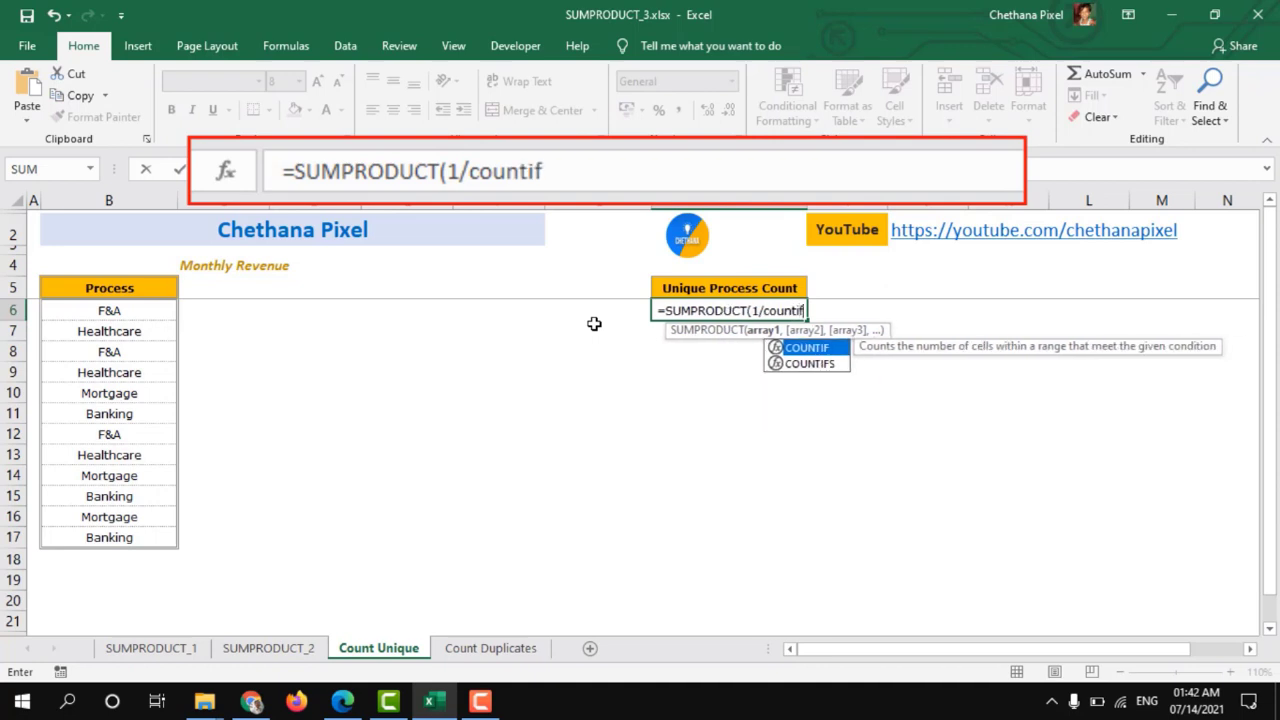
{"action": "key", "text": "Tab"}
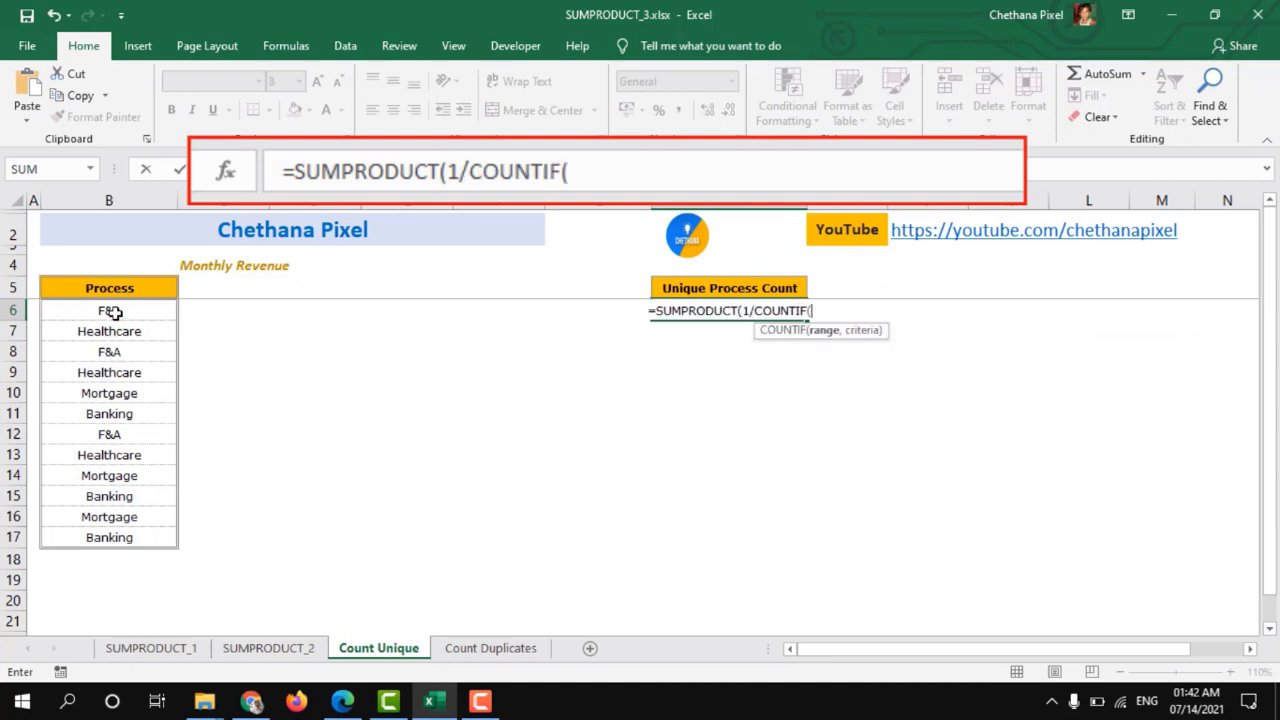
{"action": "left_click_drag", "start_coordinate": [114, 312], "coordinate": [114, 533]}
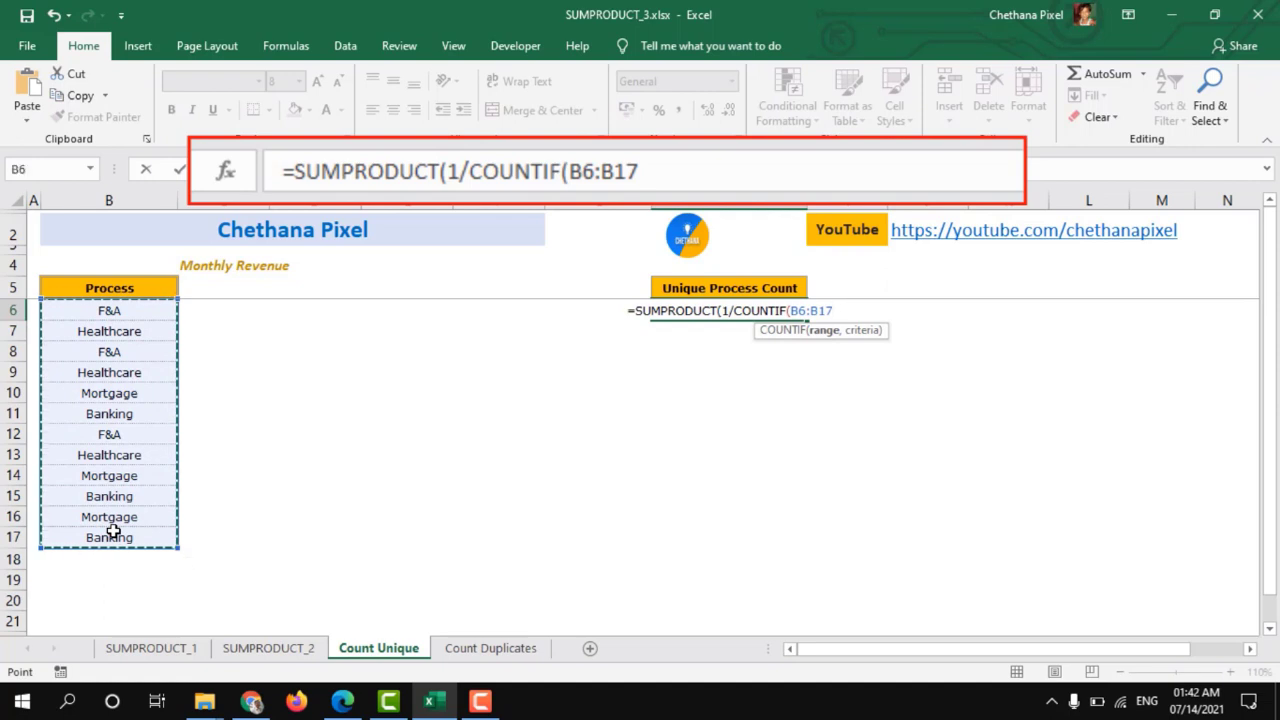
{"action": "type", "text": ","}
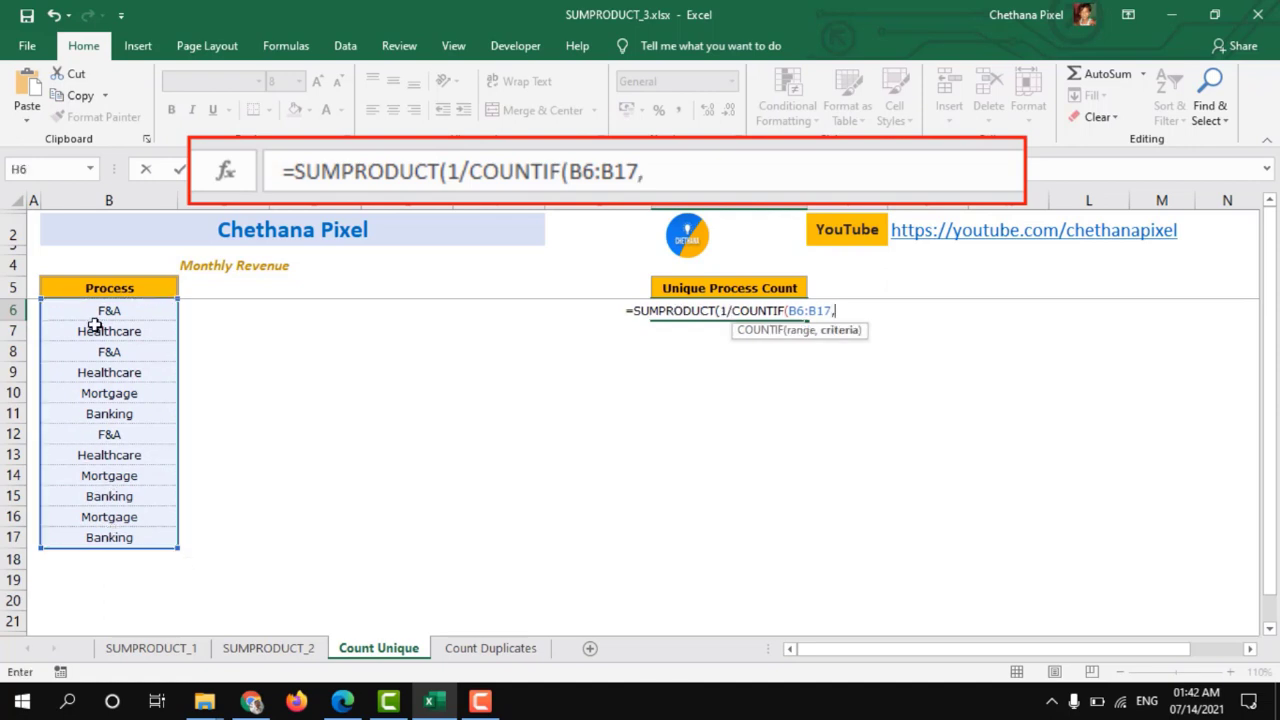
{"action": "left_click_drag", "start_coordinate": [94, 314], "coordinate": [98, 540]}
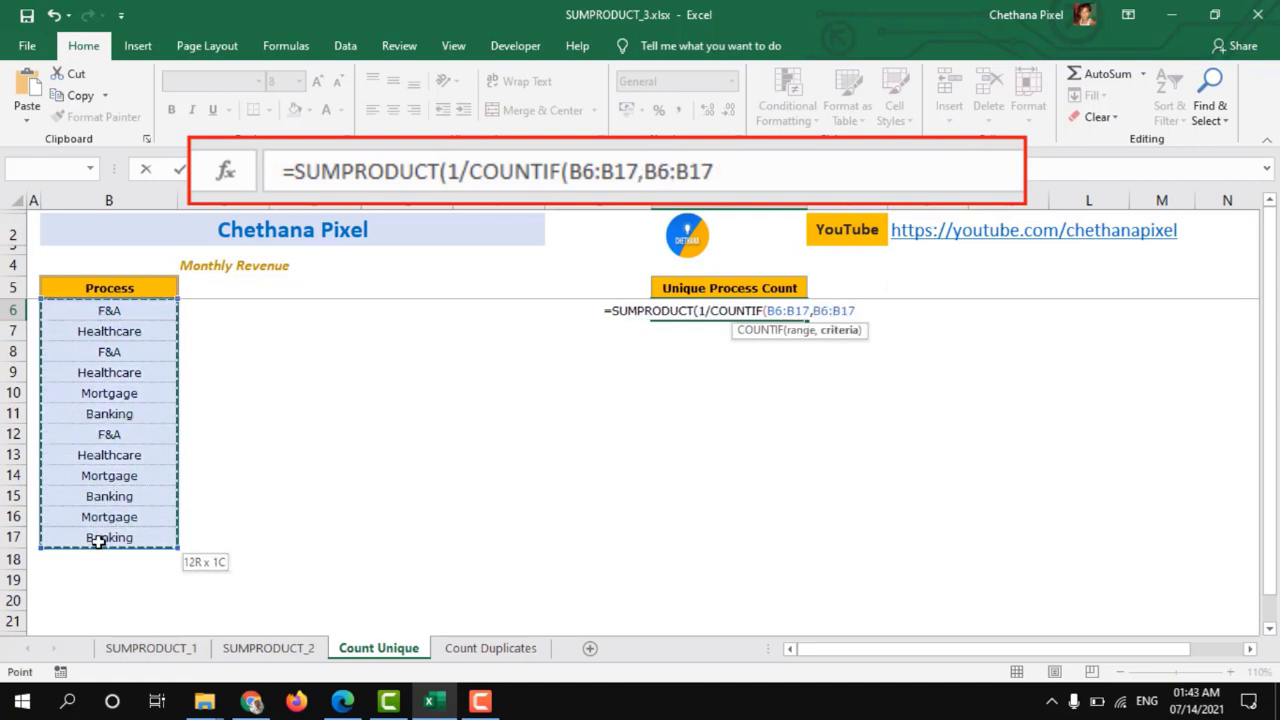
{"action": "type", "text": ")"}
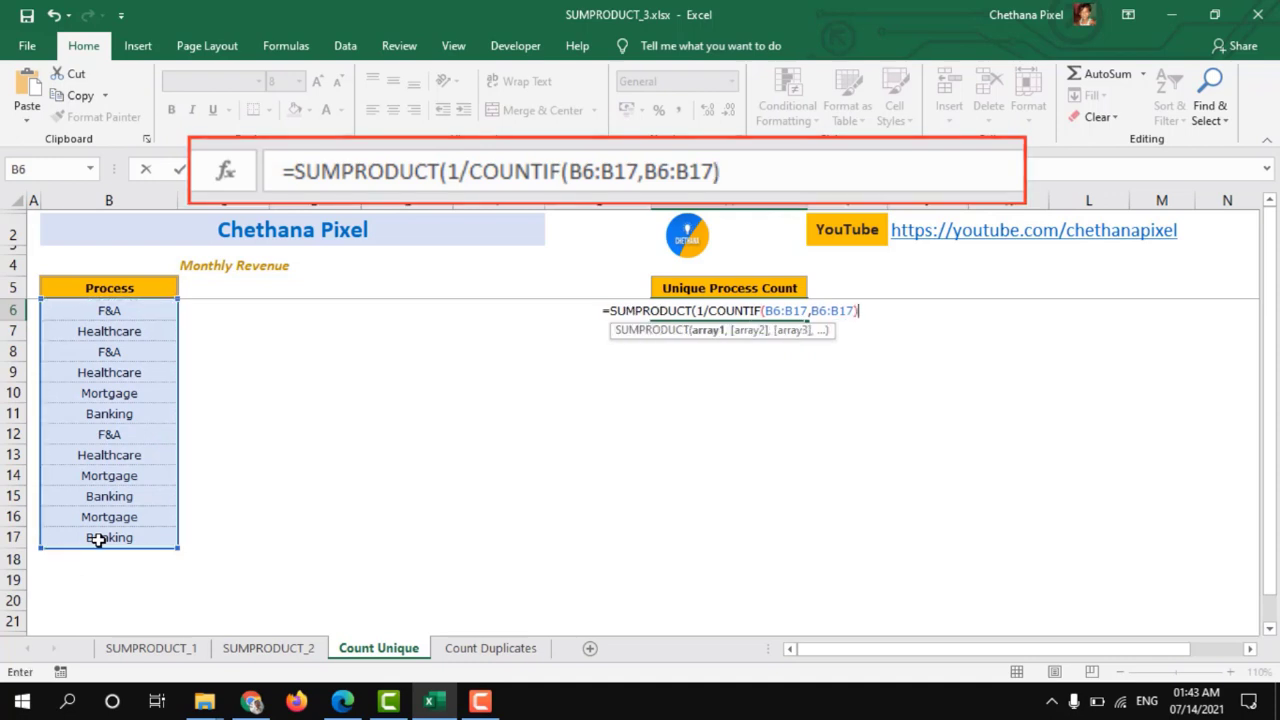
{"action": "type", "text": ")"}
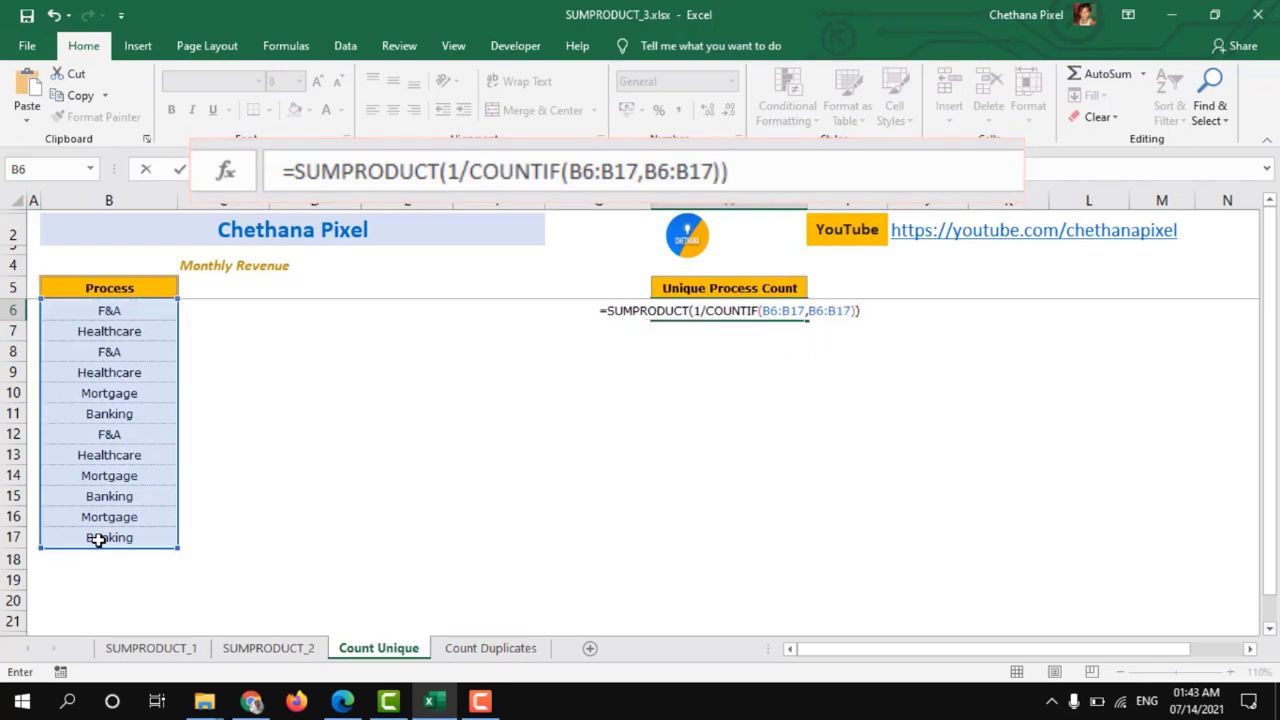
{"action": "key", "text": "Return"}
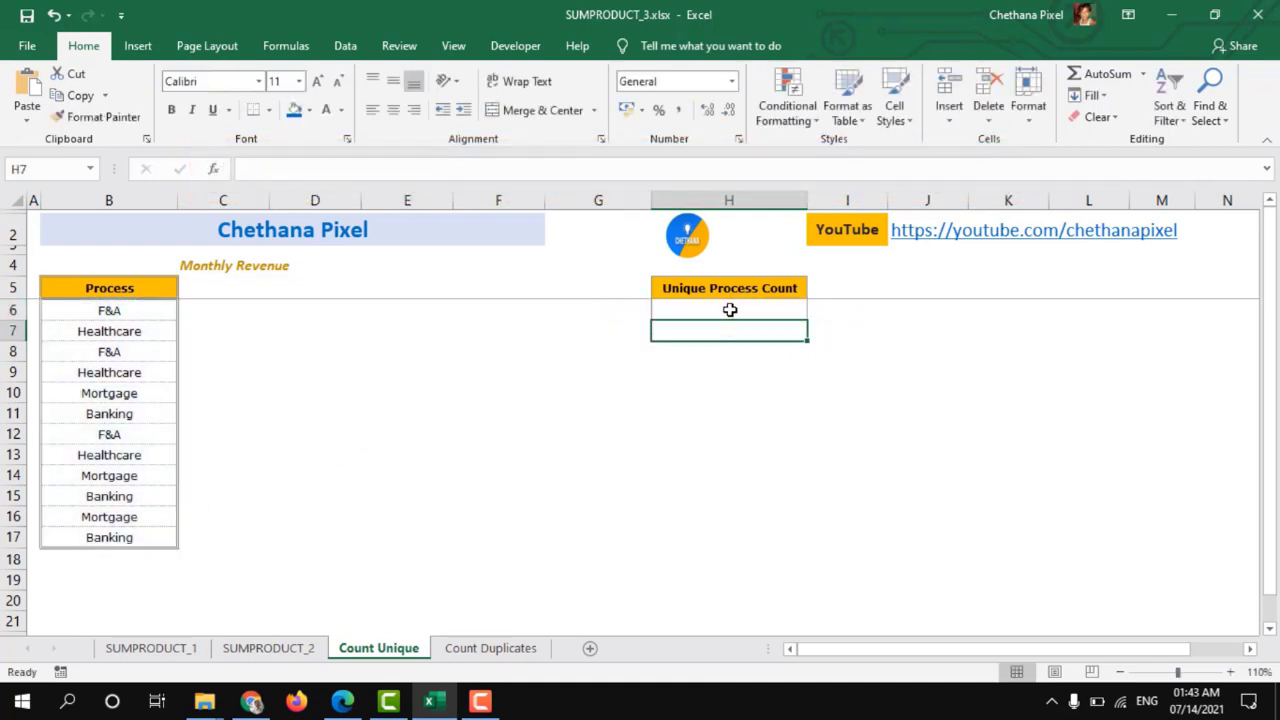
{"action": "left_click", "coordinate": [730, 310]}
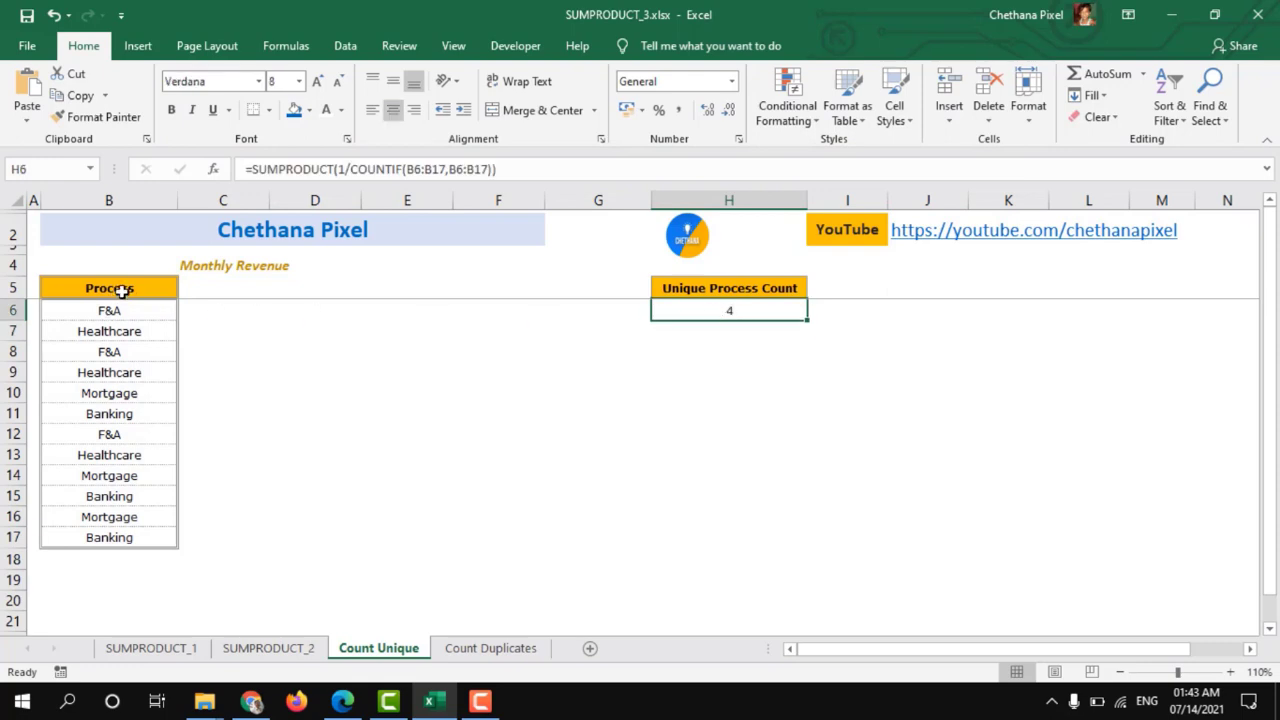
Copy the Process list B5:B17 with its header and paste it at E5.
{"action": "left_click", "coordinate": [121, 291]}
{"action": "left_click_drag", "start_coordinate": [117, 487], "coordinate": [117, 528]}
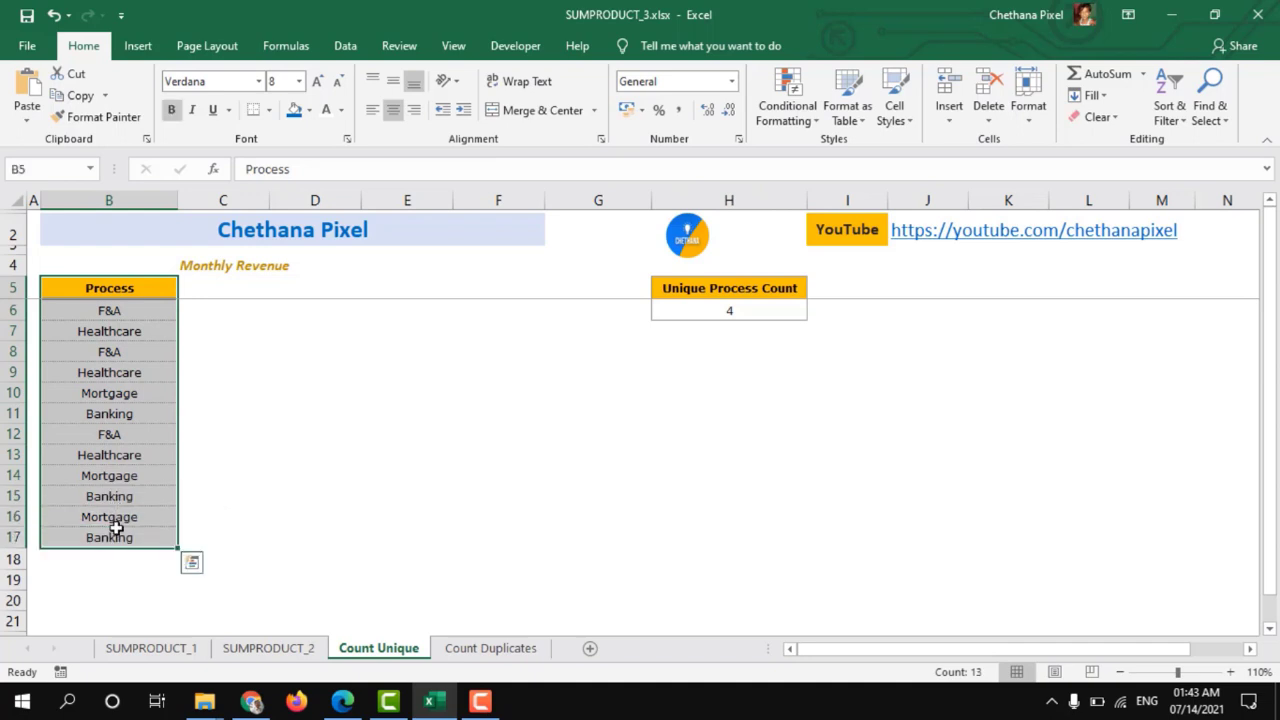
{"action": "key", "text": "ctrl+c"}
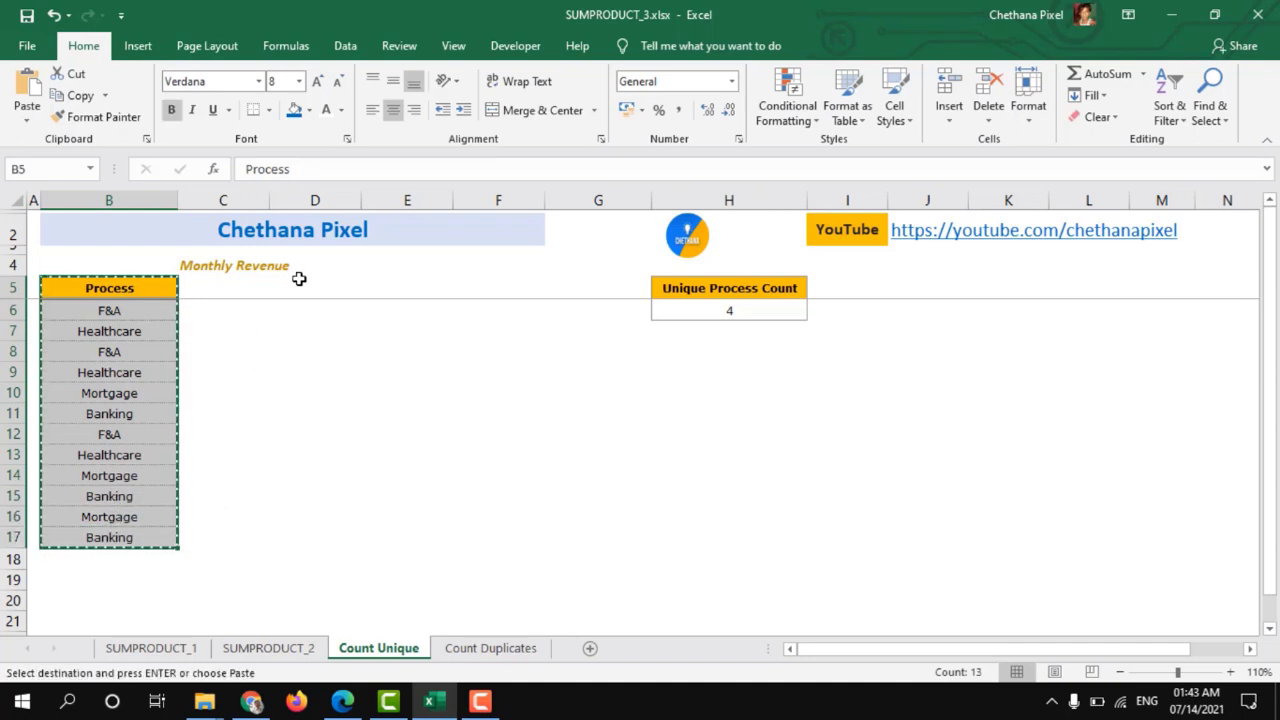
{"action": "left_click", "coordinate": [396, 292]}
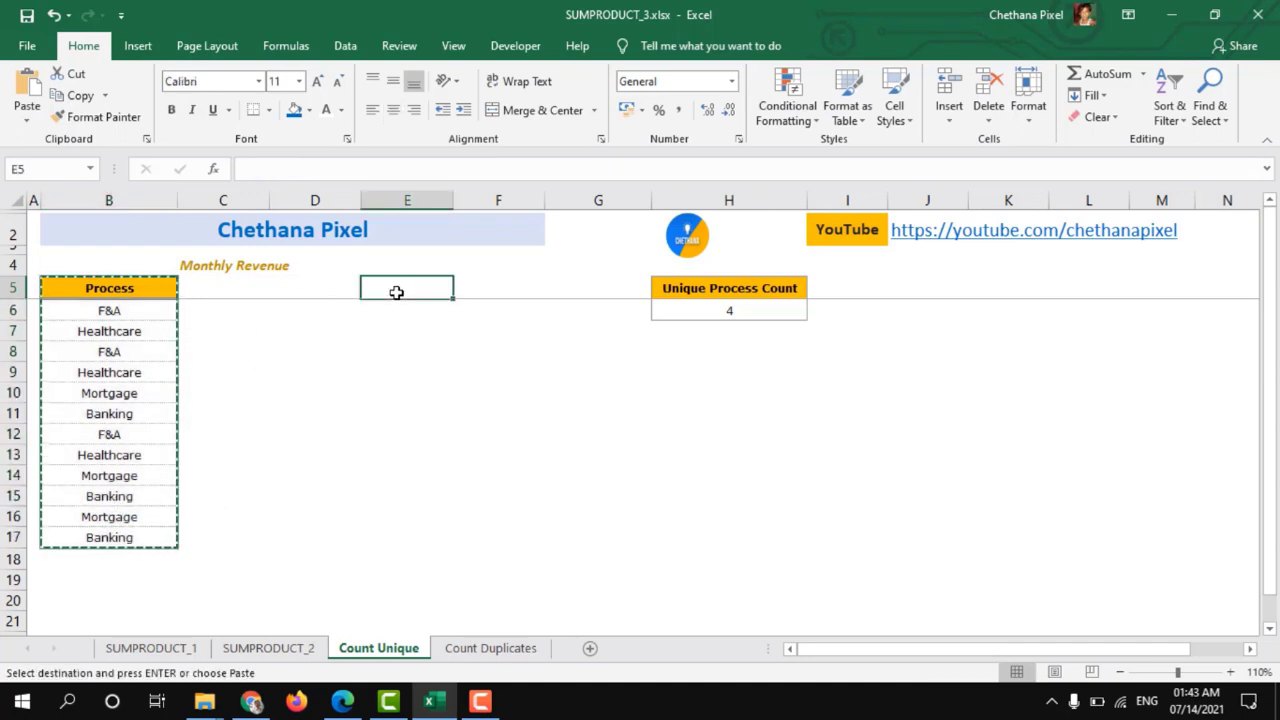
{"action": "key", "text": "ctrl+v"}
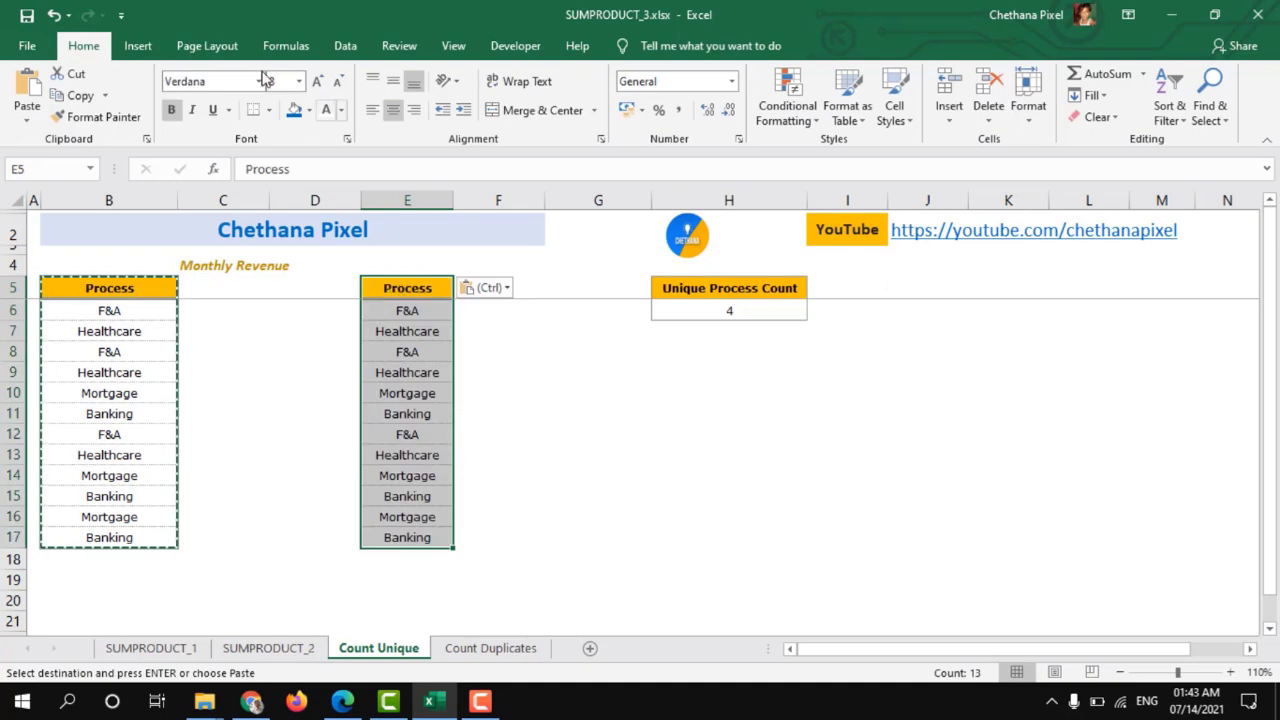
Remove duplicates from the Process list in column E, treating the first row as a header.
{"action": "left_click", "coordinate": [345, 46]}
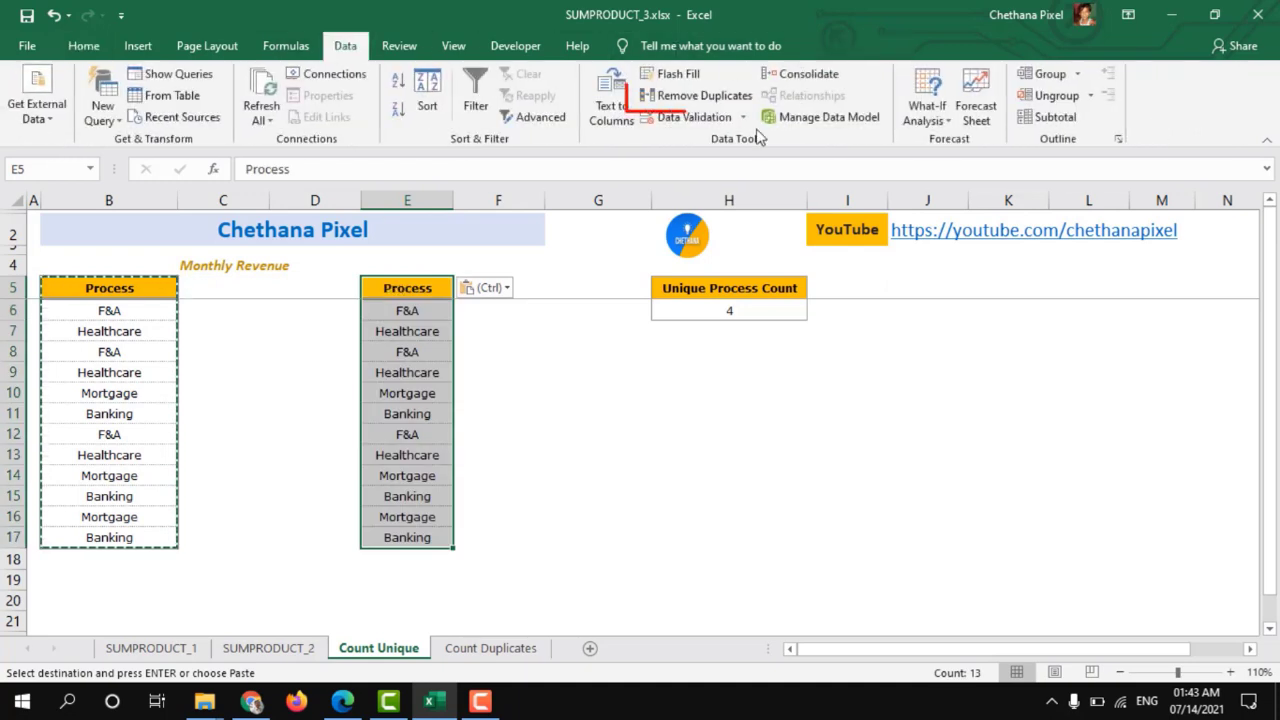
{"action": "left_click", "coordinate": [677, 97]}
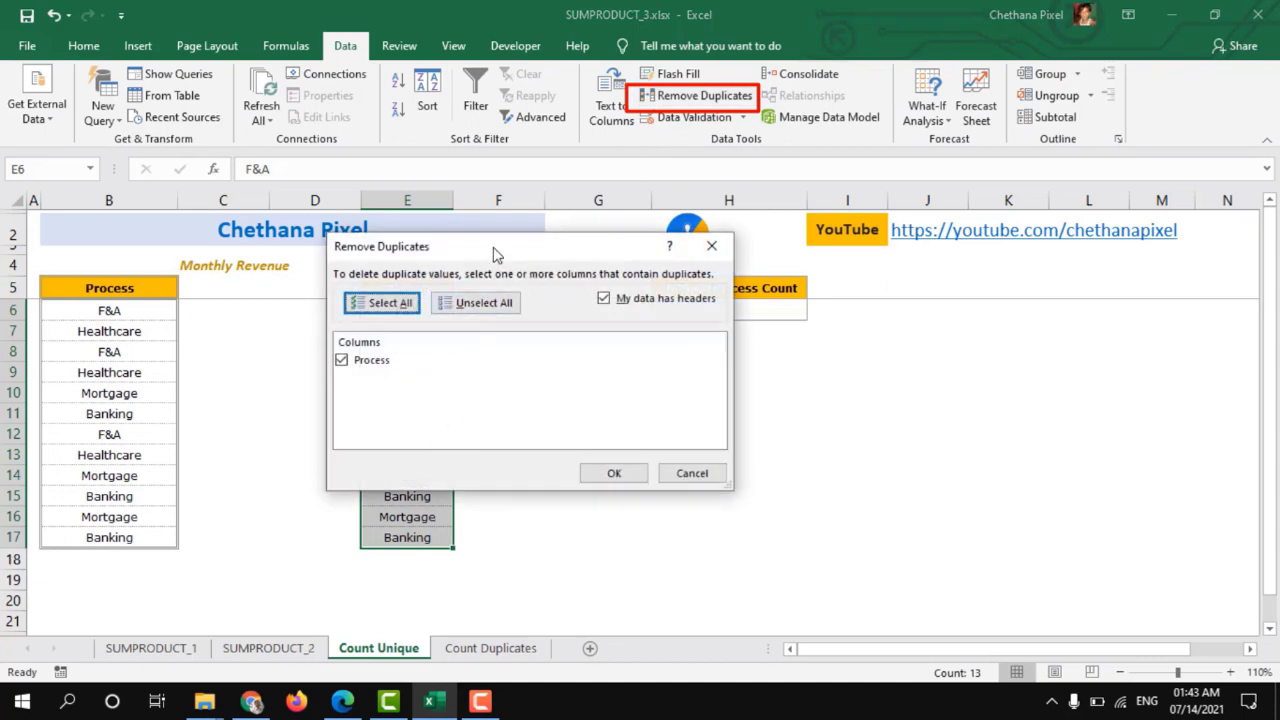
{"action": "left_click_drag", "start_coordinate": [493, 254], "coordinate": [302, 272]}
{"action": "left_click", "coordinate": [423, 491]}
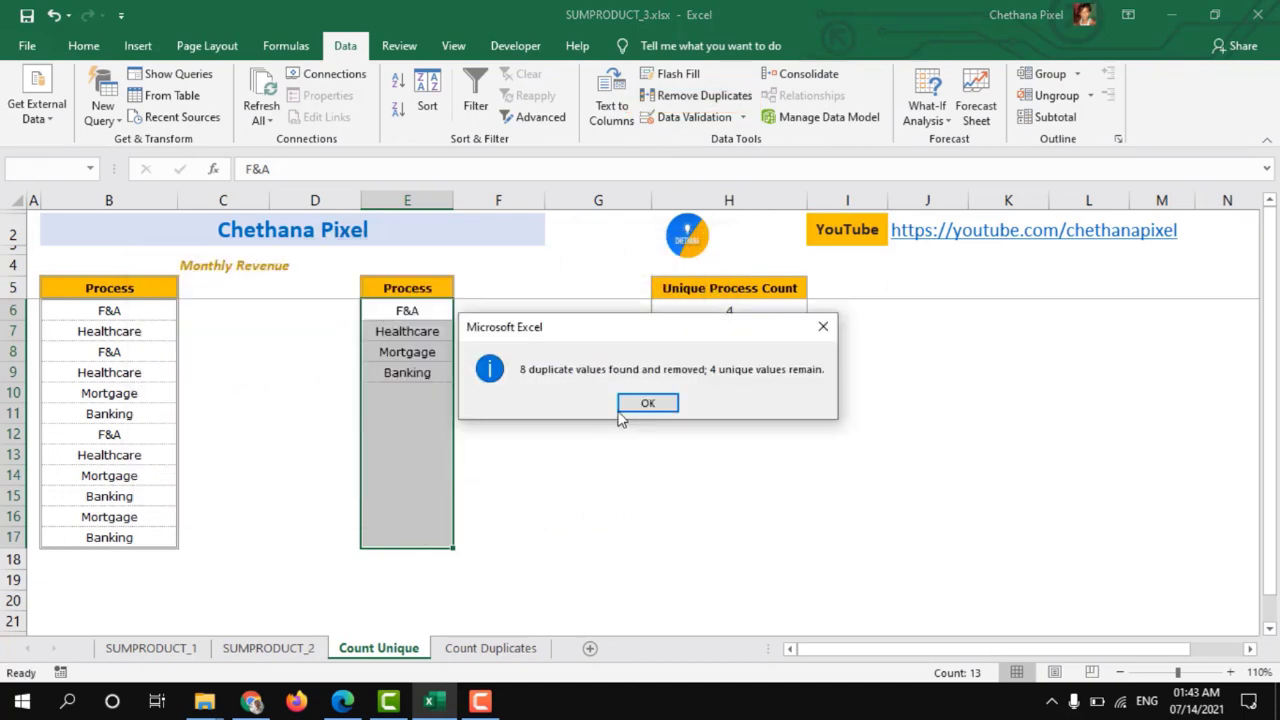
{"action": "left_click", "coordinate": [630, 403]}
Compare the remaining processes in E6:E9 with the unique process count in H6.
{"action": "left_click", "coordinate": [415, 311]}
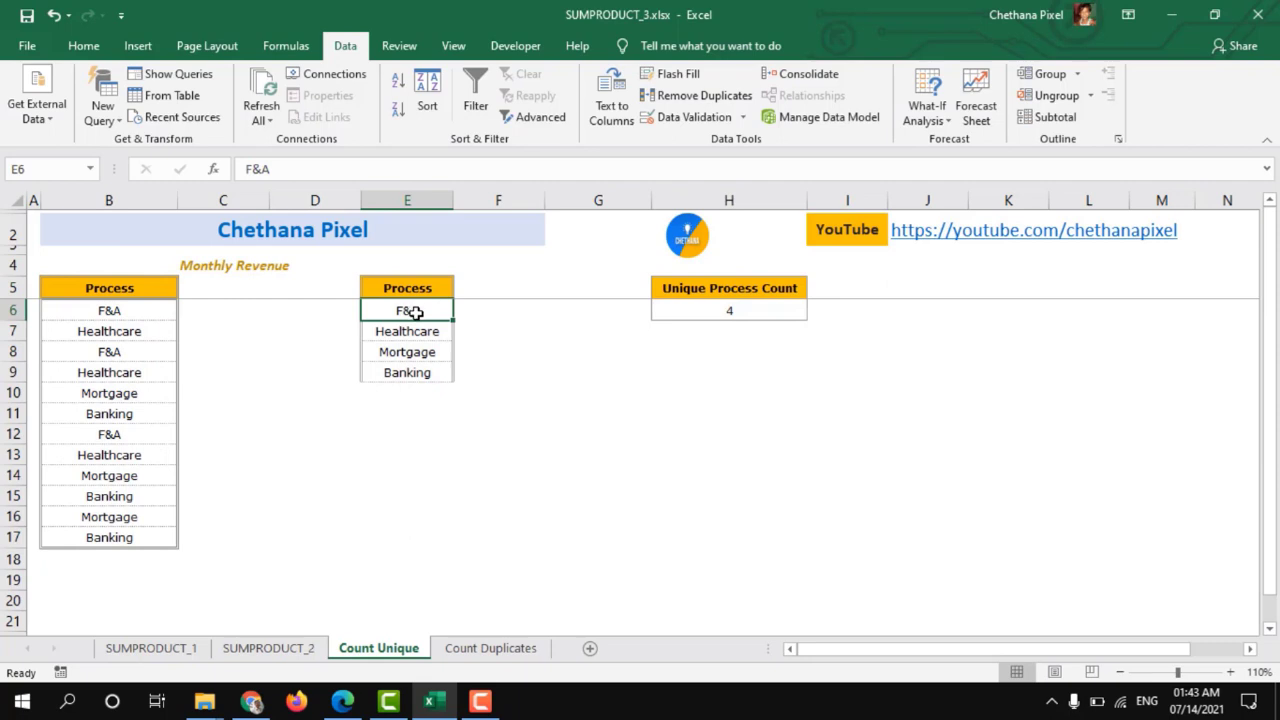
{"action": "left_click_drag", "start_coordinate": [415, 313], "coordinate": [416, 377]}
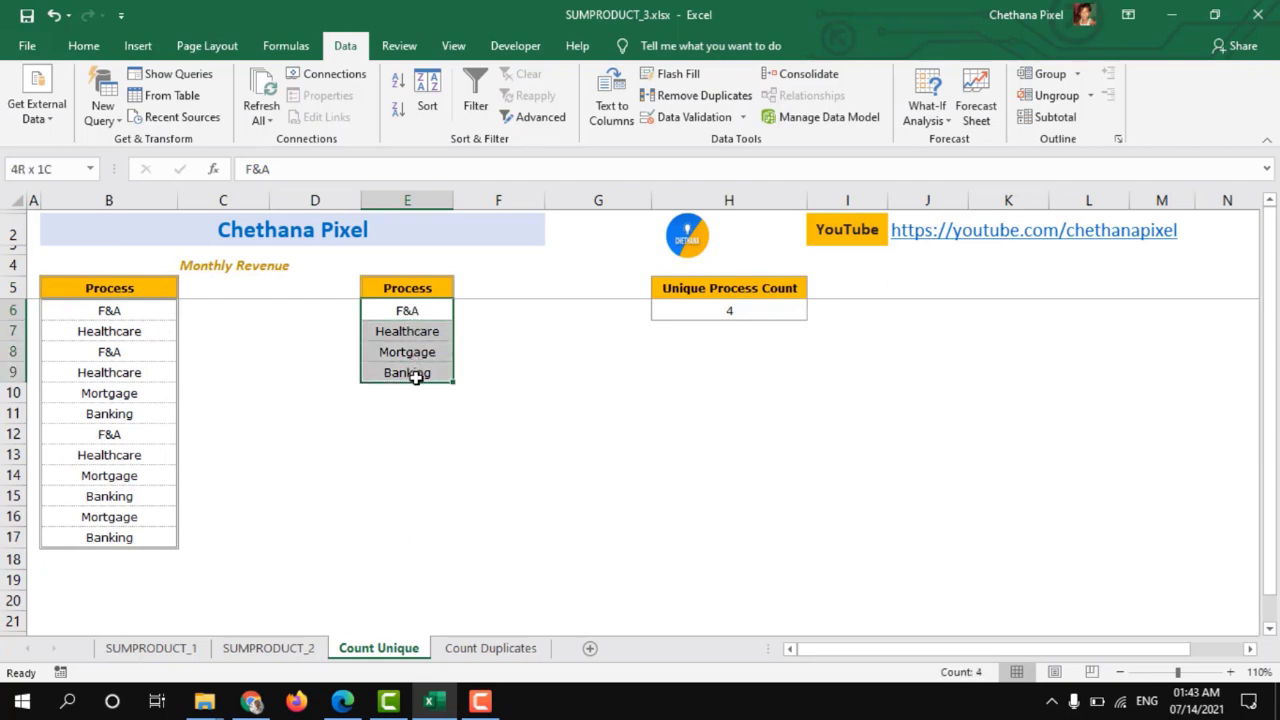
{"action": "left_click", "coordinate": [697, 314]}
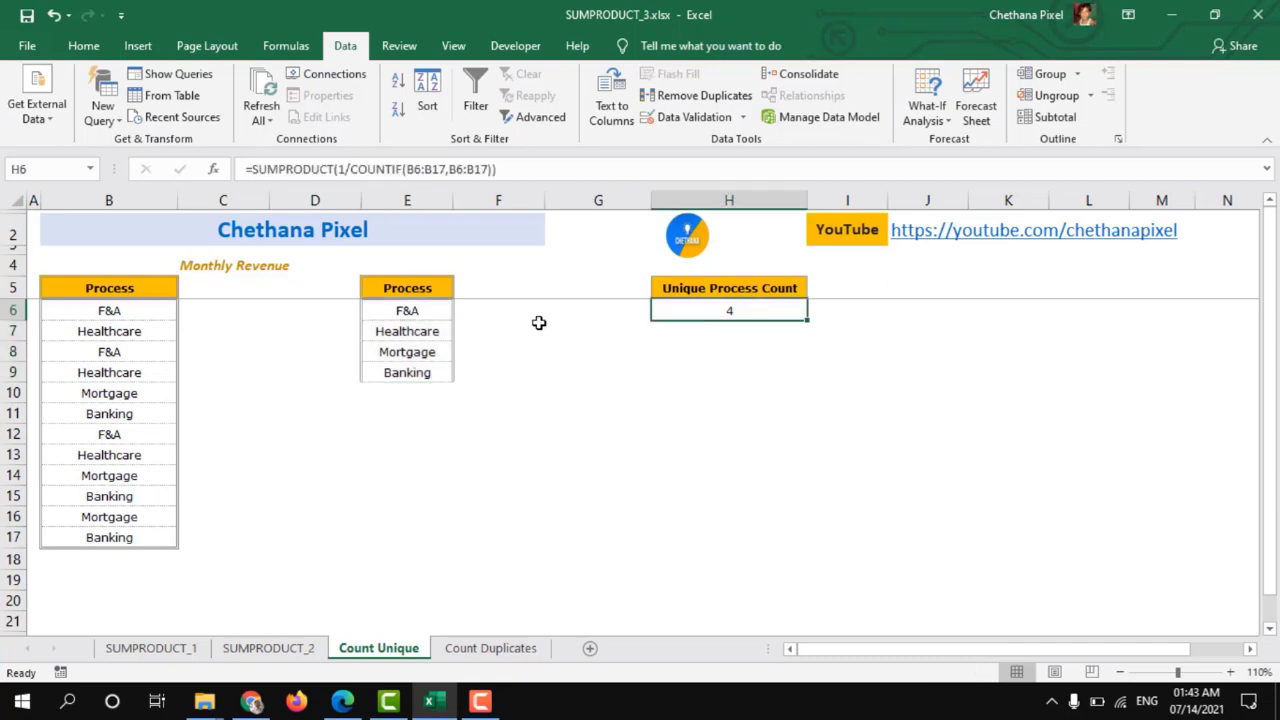
Clear all contents and formatting from the Process list in E5:E9.
{"action": "left_click_drag", "start_coordinate": [390, 281], "coordinate": [389, 366]}
{"action": "key", "text": "alt+e"}
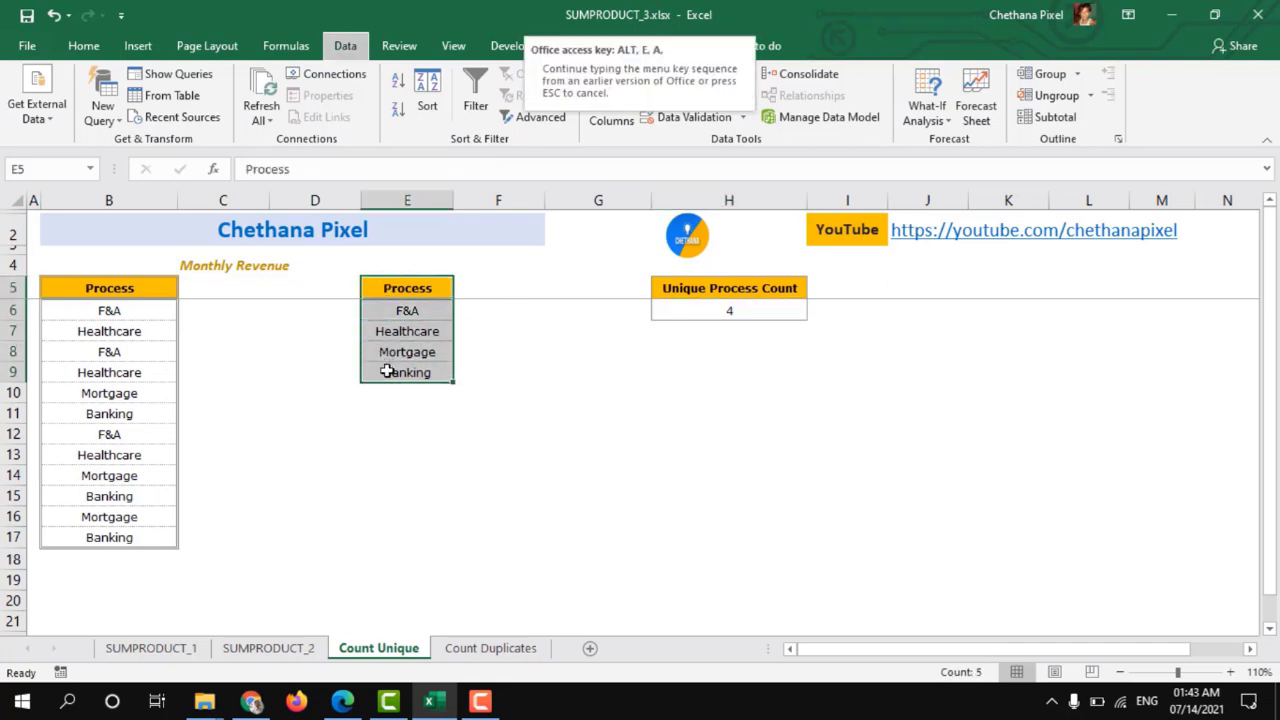
{"action": "key", "text": "a"}
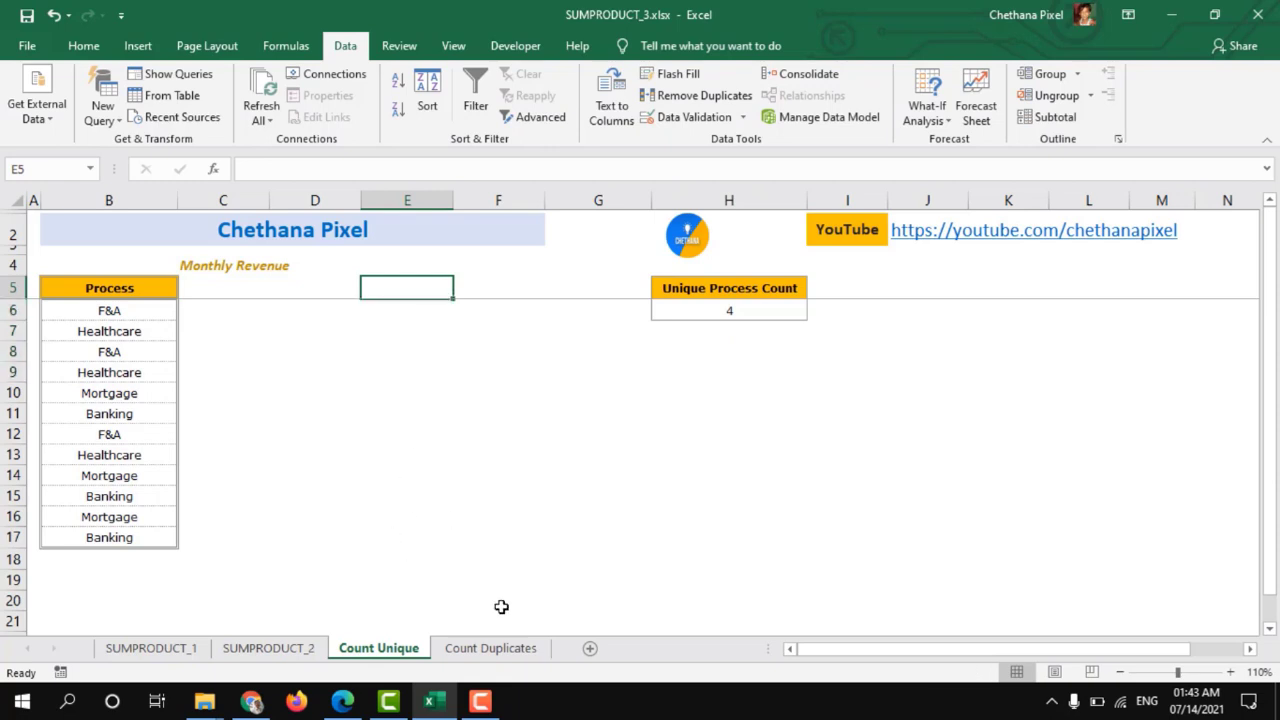
On the Count Duplicates sheet, start the H6 formula with =COUNTA(B6:B17).
{"action": "left_click", "coordinate": [503, 655]}
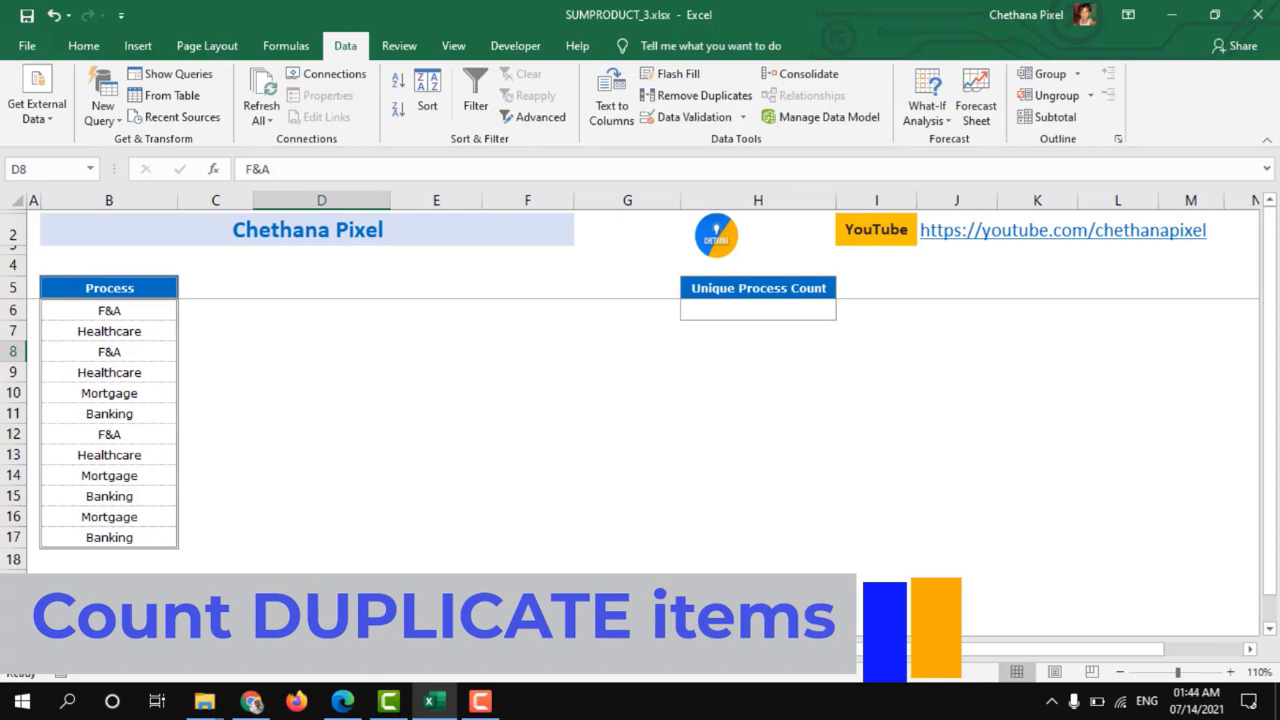
{"action": "left_click", "coordinate": [593, 315]}
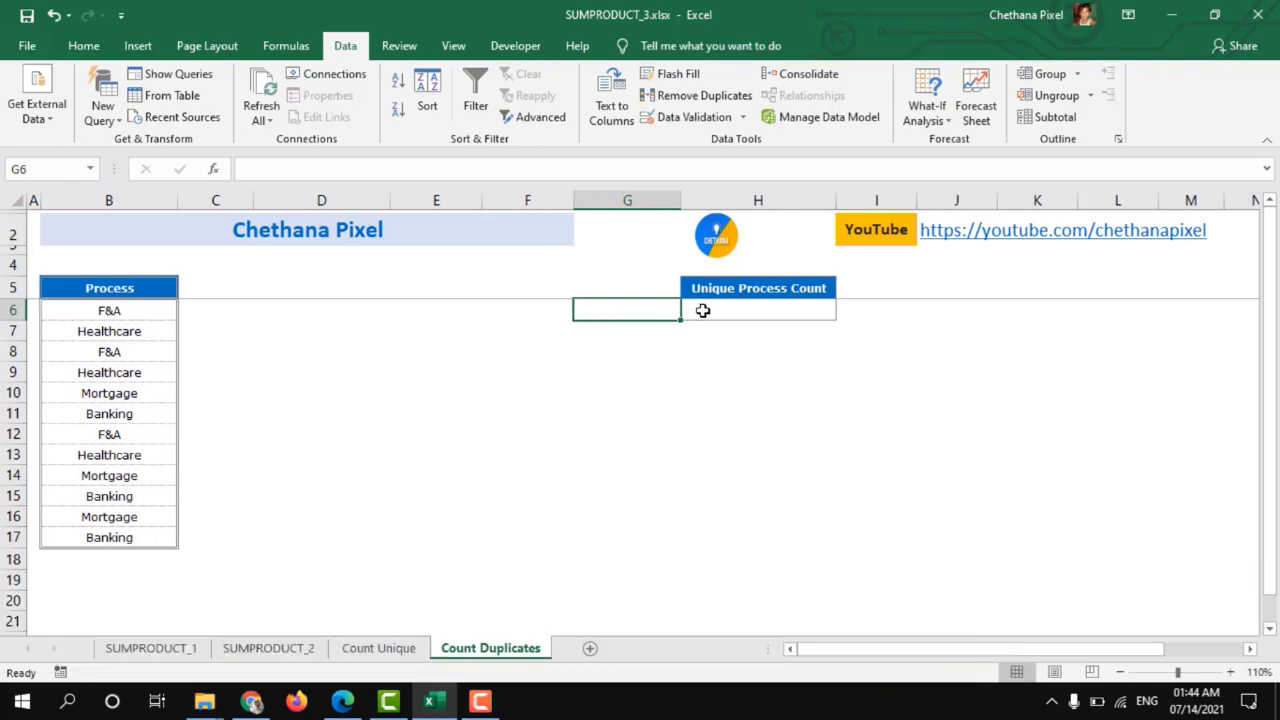
{"action": "left_click", "coordinate": [703, 311]}
{"action": "type", "text": "="}
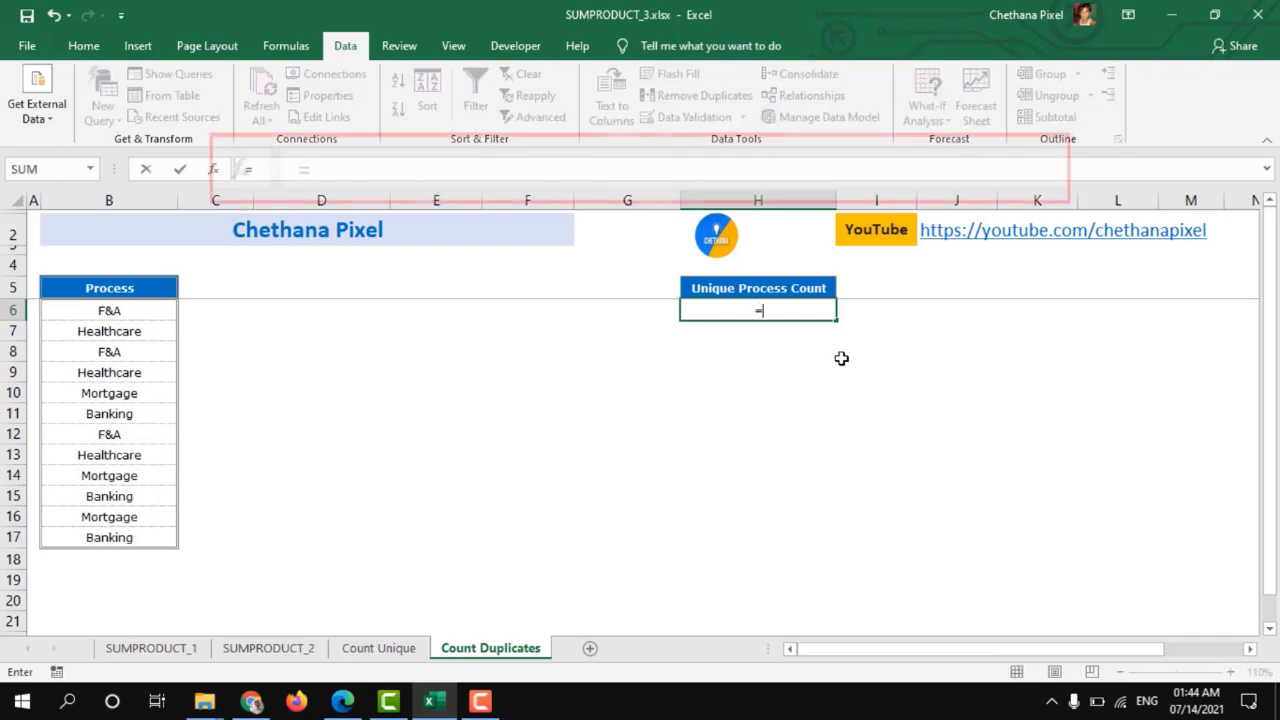
{"action": "type", "text": "counta("}
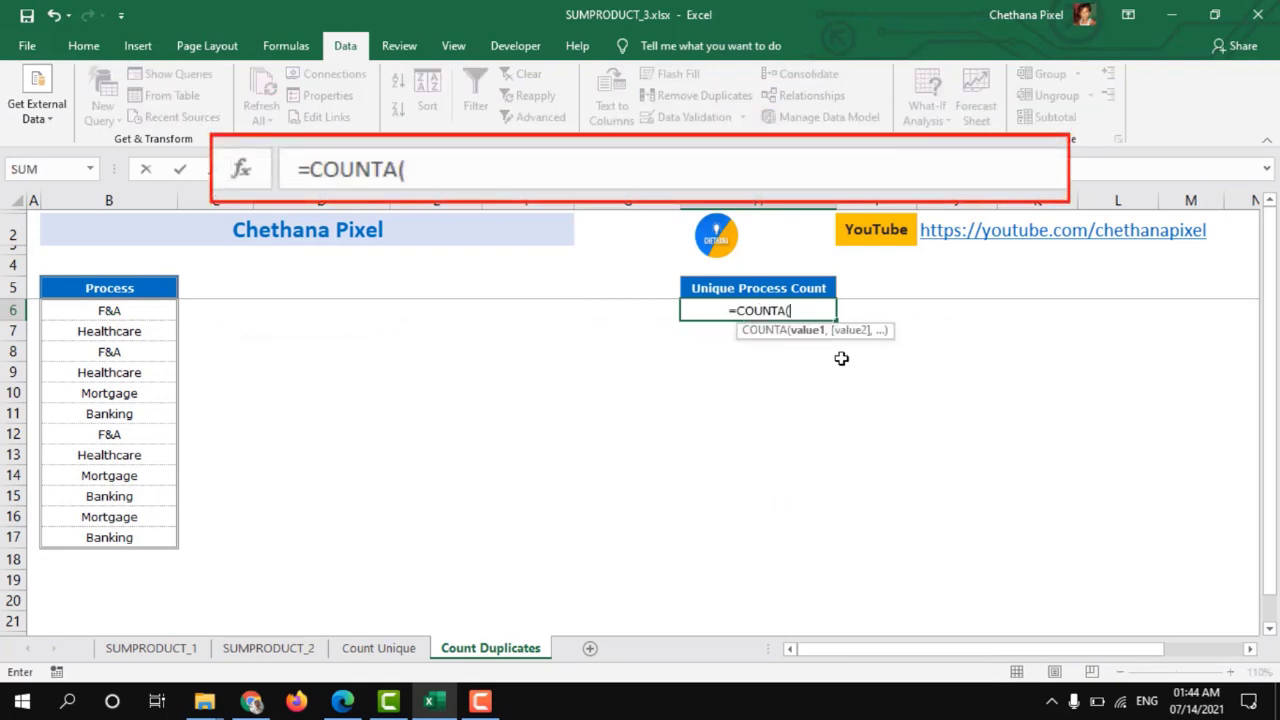
{"action": "left_click_drag", "start_coordinate": [126, 308], "coordinate": [126, 522]}
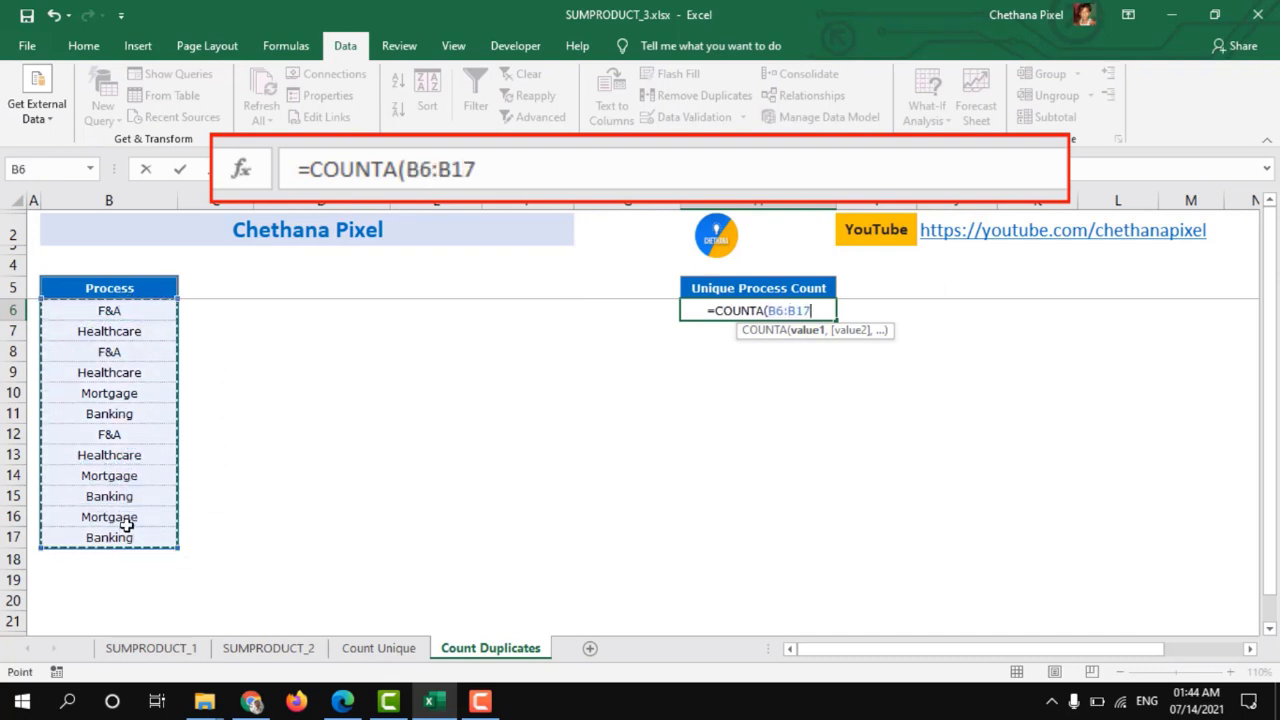
{"action": "type", "text": ")"}
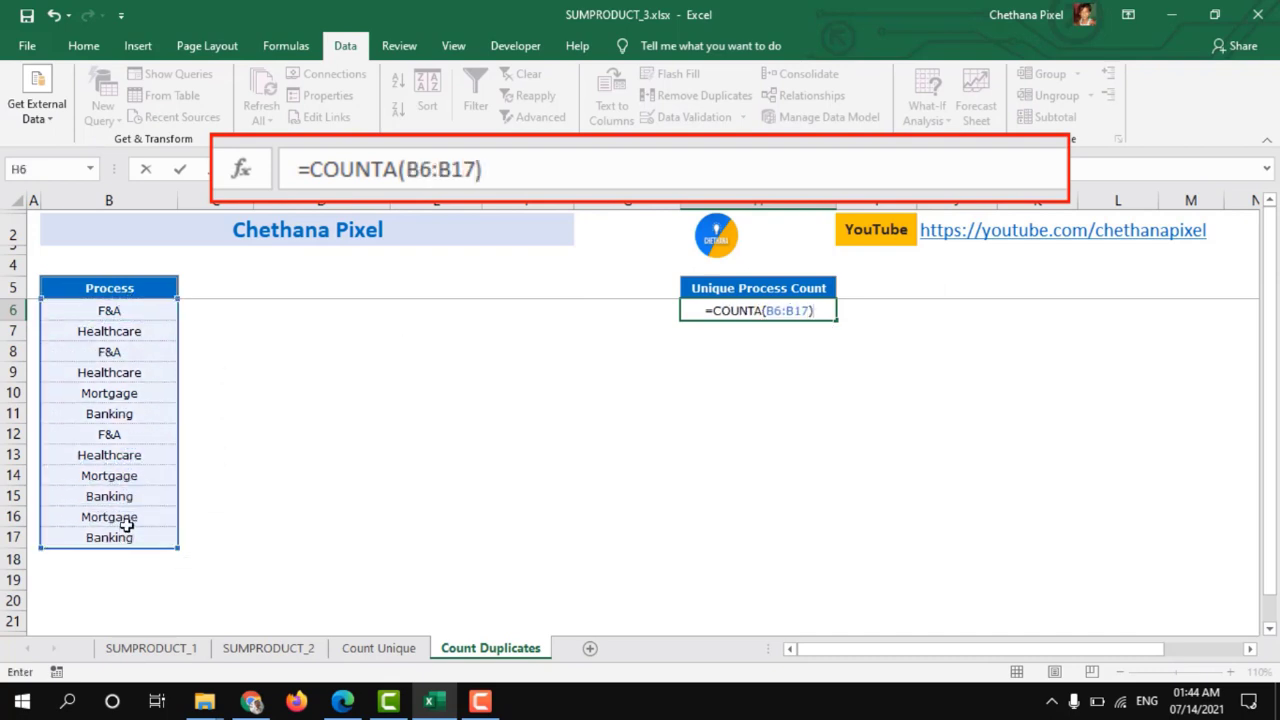
Extend the H6 formula with -SUMPRODUCT(1/COUNTIF( to subtract the unique process count.
{"action": "type", "text": "-sump"}
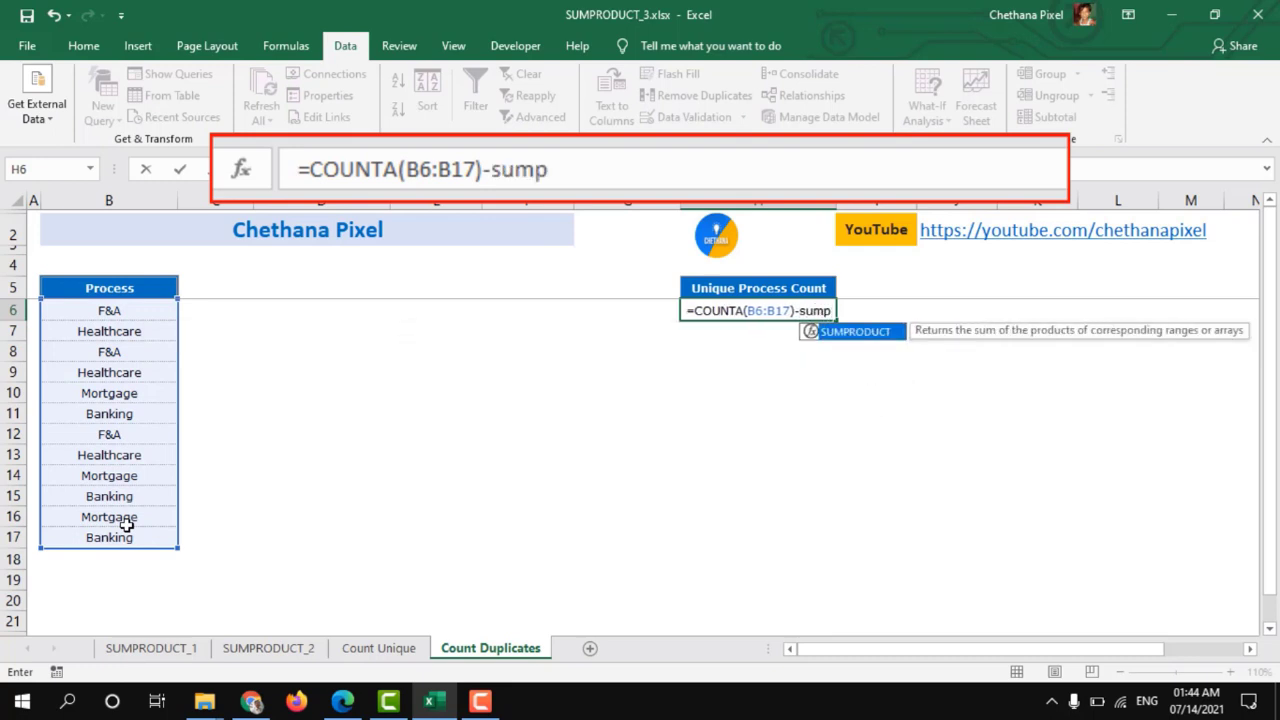
{"action": "key", "text": "Tab"}
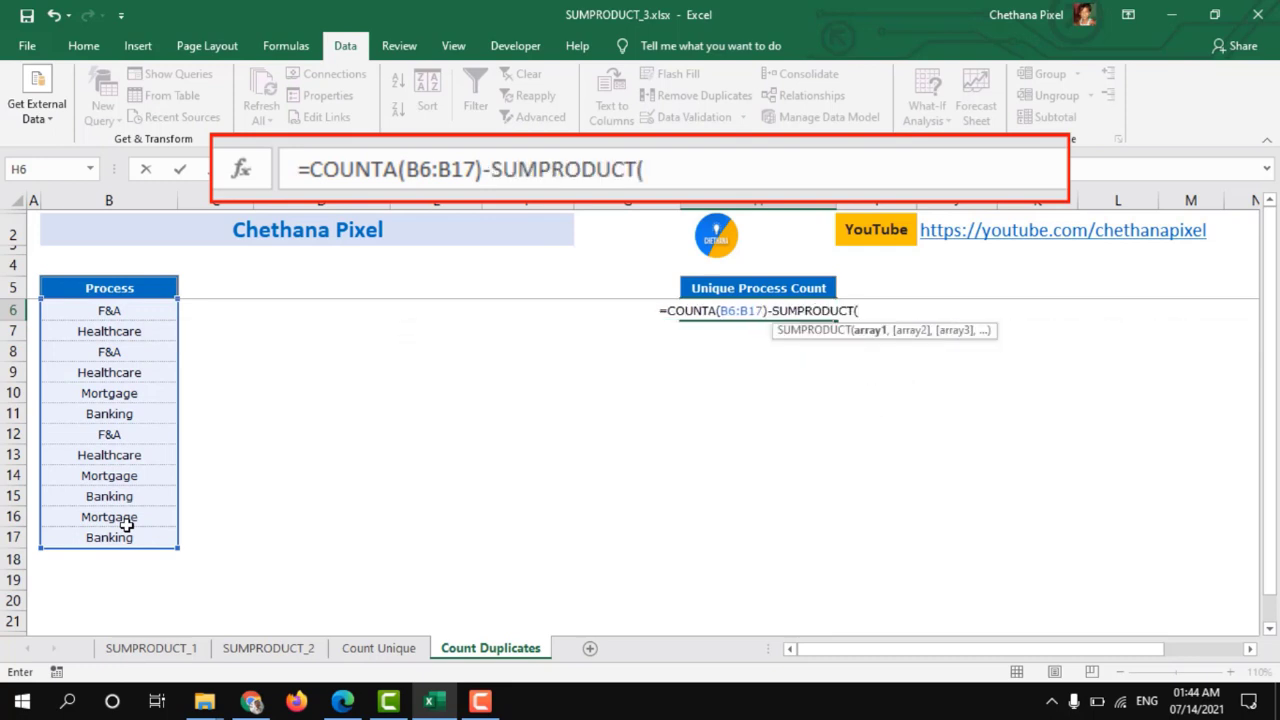
{"action": "type", "text": "1/"}
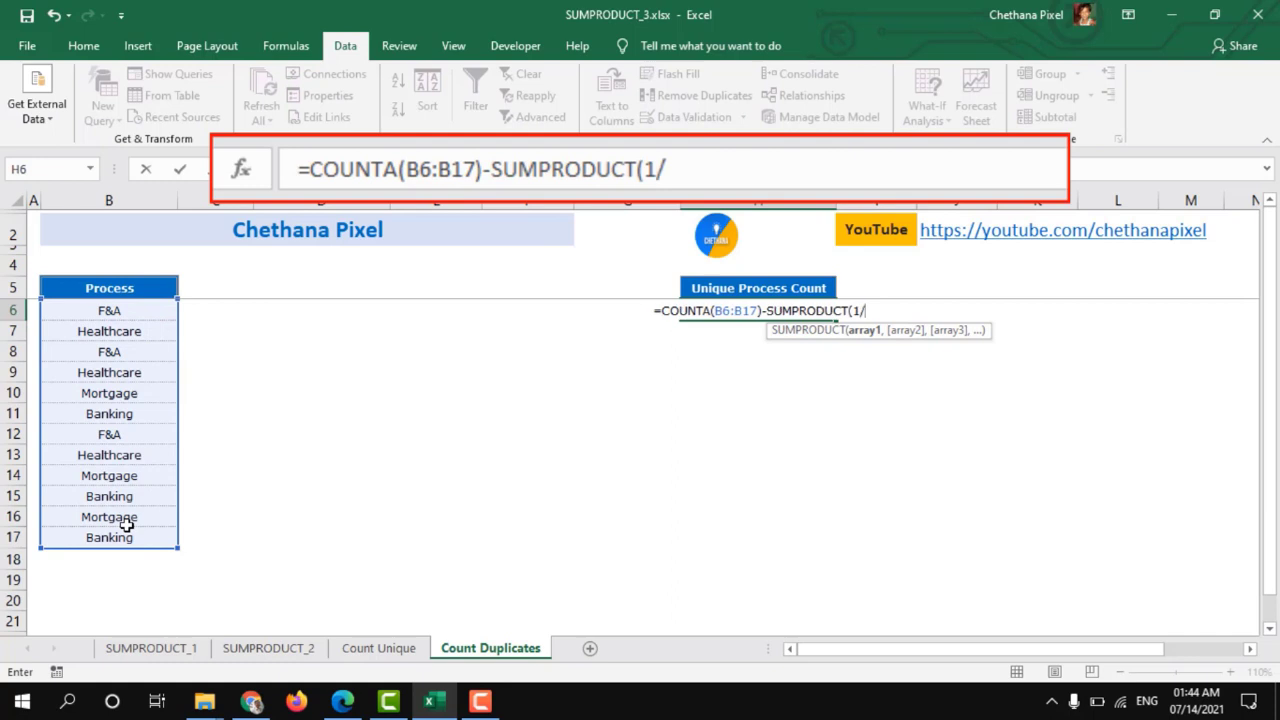
{"action": "type", "text": "countif"}
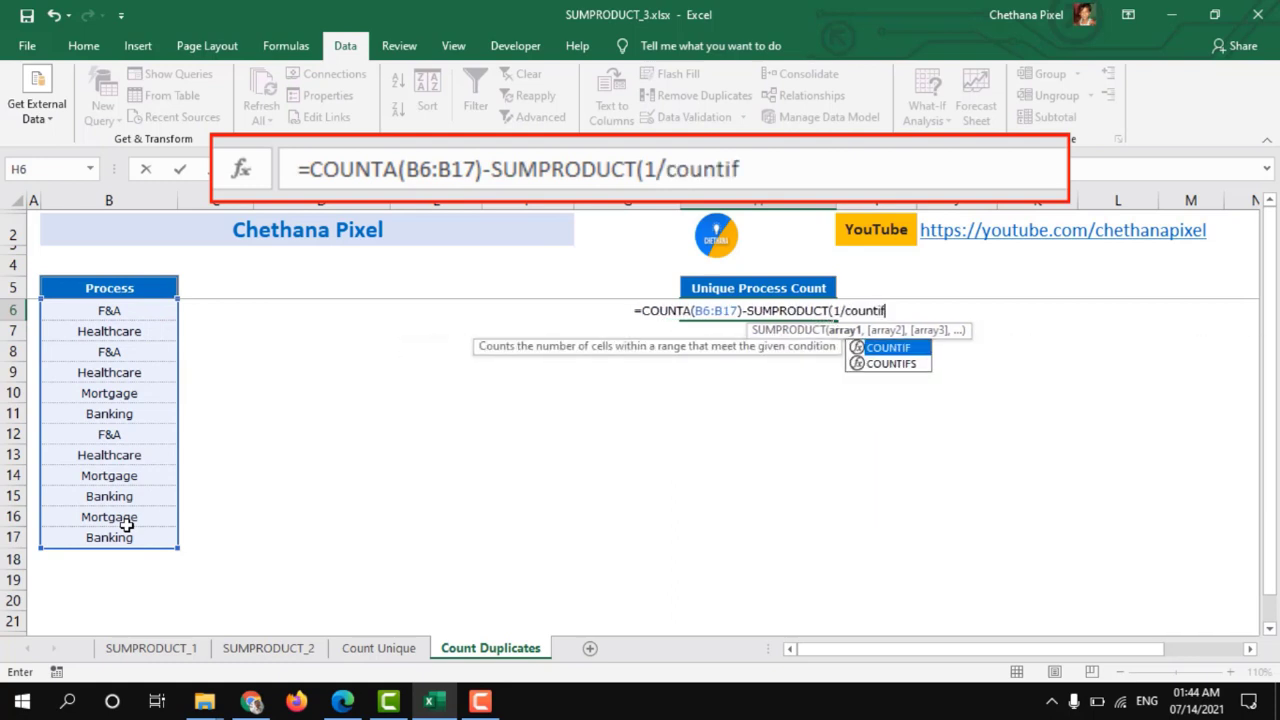
{"action": "key", "text": "Tab"}
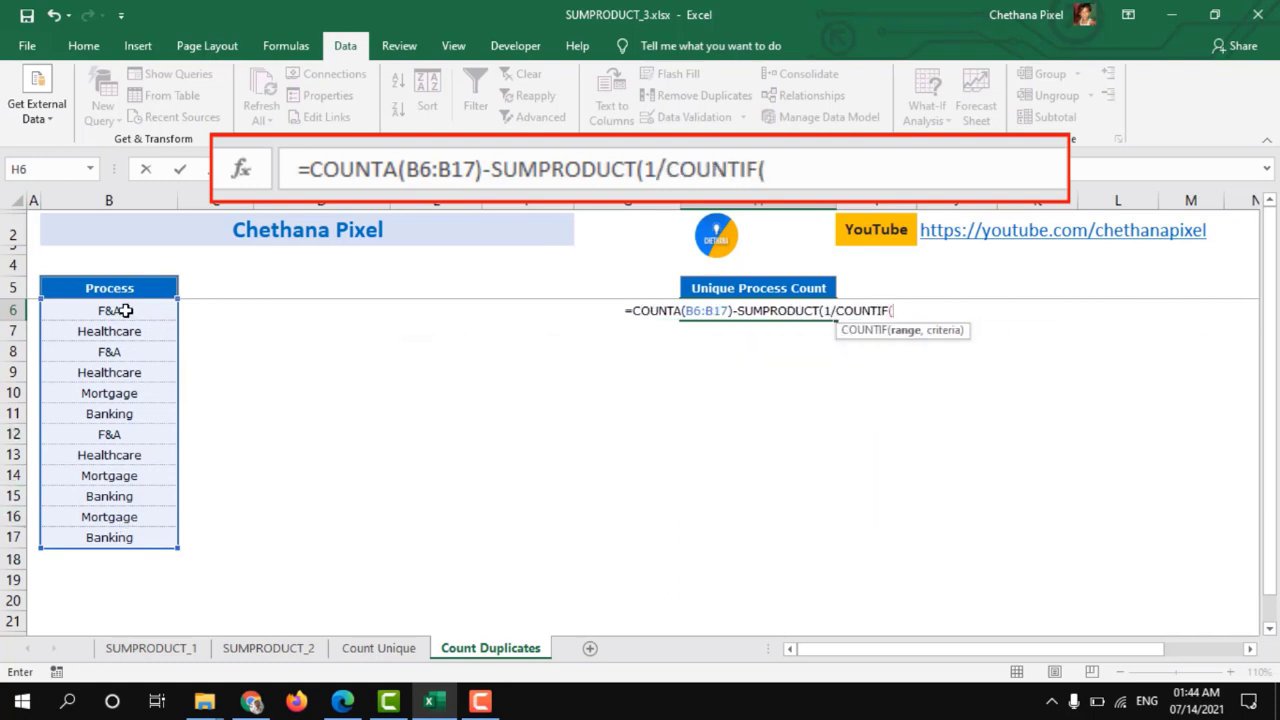
Use B6:B17 as both COUNTIF range and criteria, close both functions, enter the formula and reselect H6.
{"action": "left_click_drag", "start_coordinate": [126, 311], "coordinate": [133, 538]}
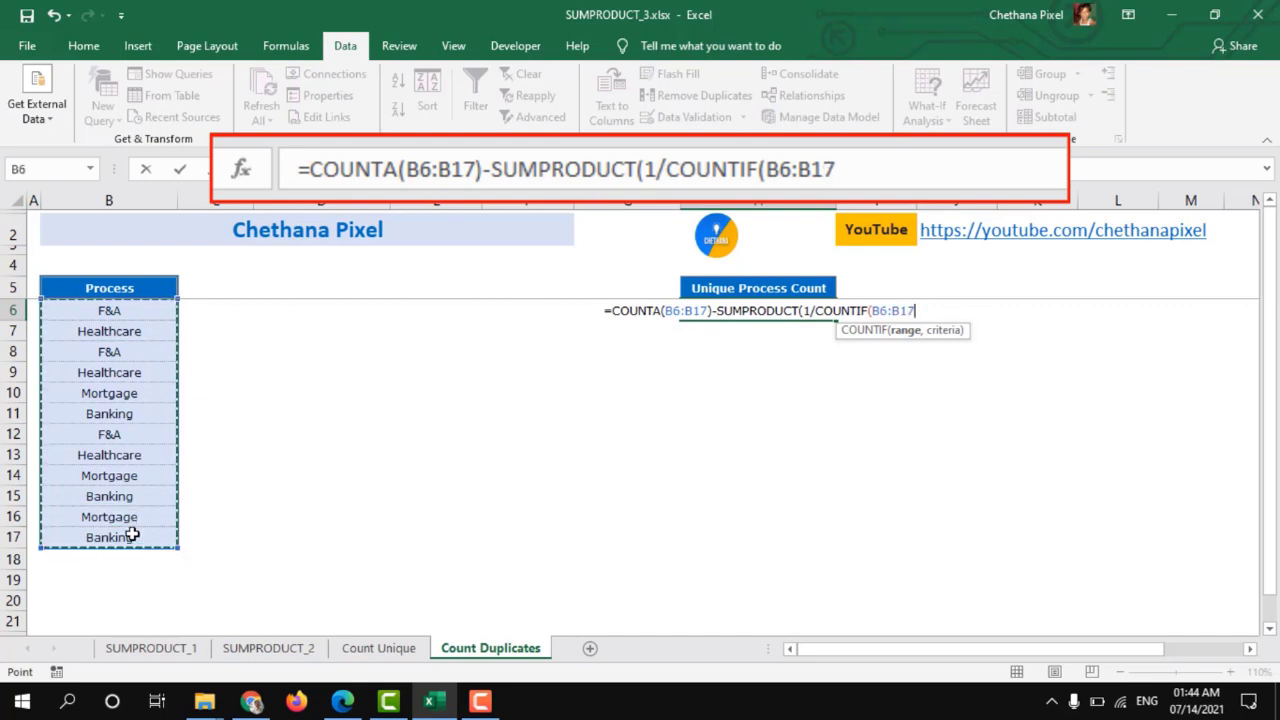
{"action": "type", "text": ","}
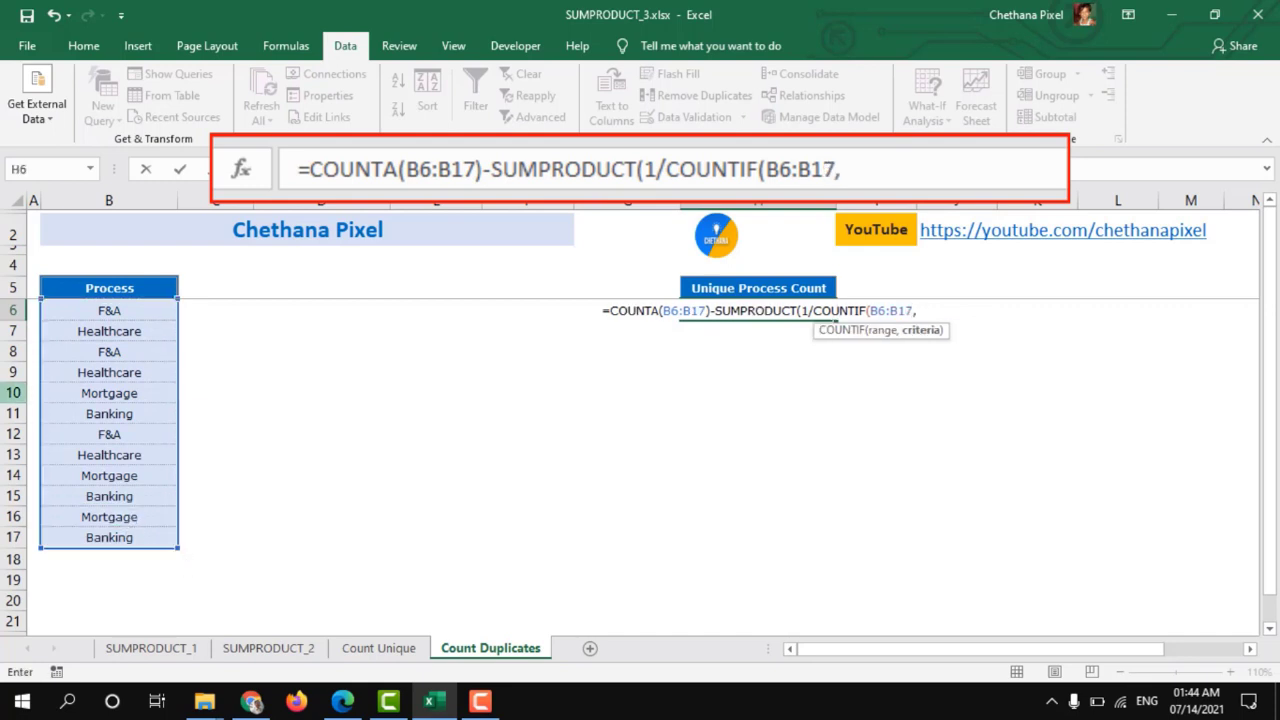
{"action": "left_click_drag", "start_coordinate": [80, 311], "coordinate": [86, 540]}
{"action": "type", "text": ")"}
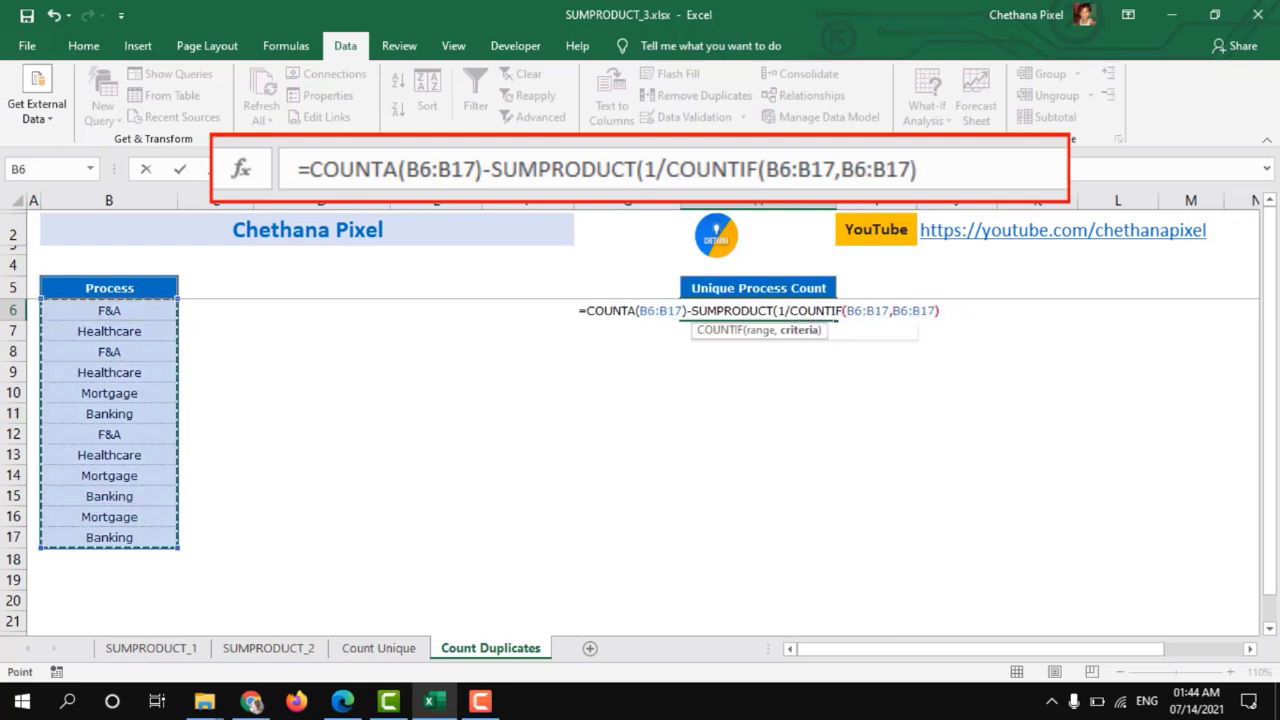
{"action": "type", "text": ")"}
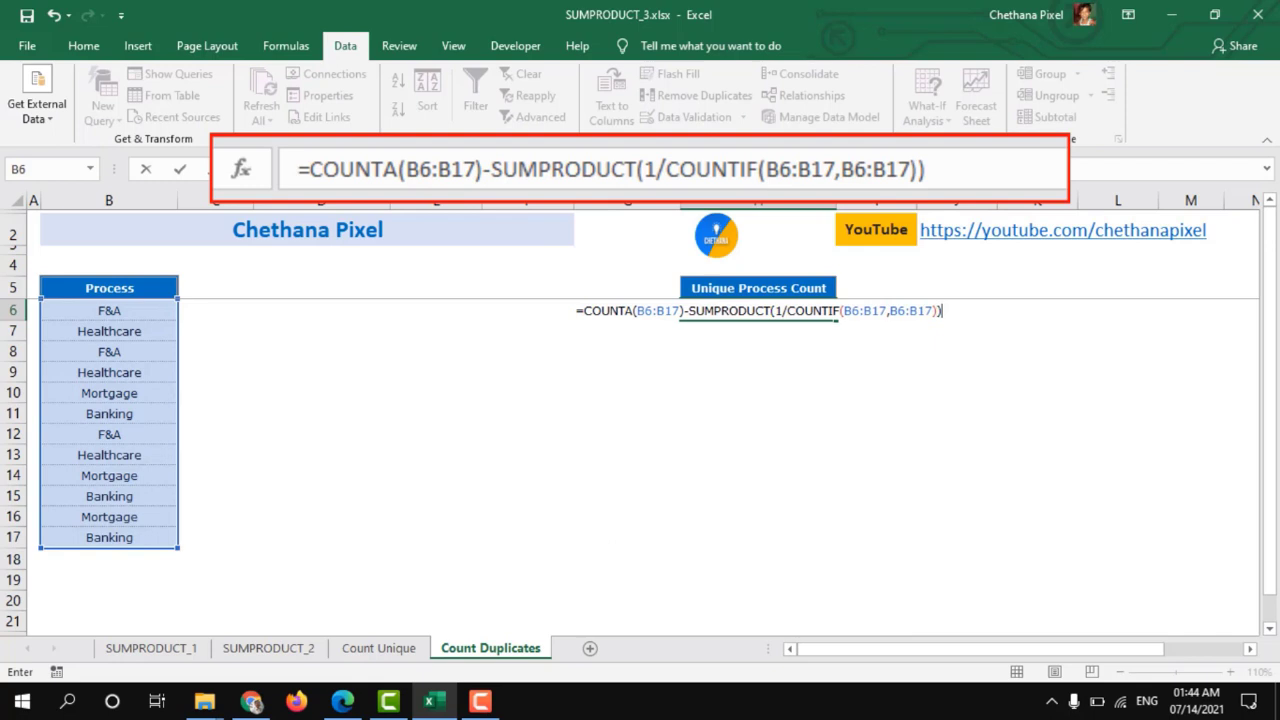
{"action": "key", "text": "Return"}
{"action": "key", "text": "Up"}
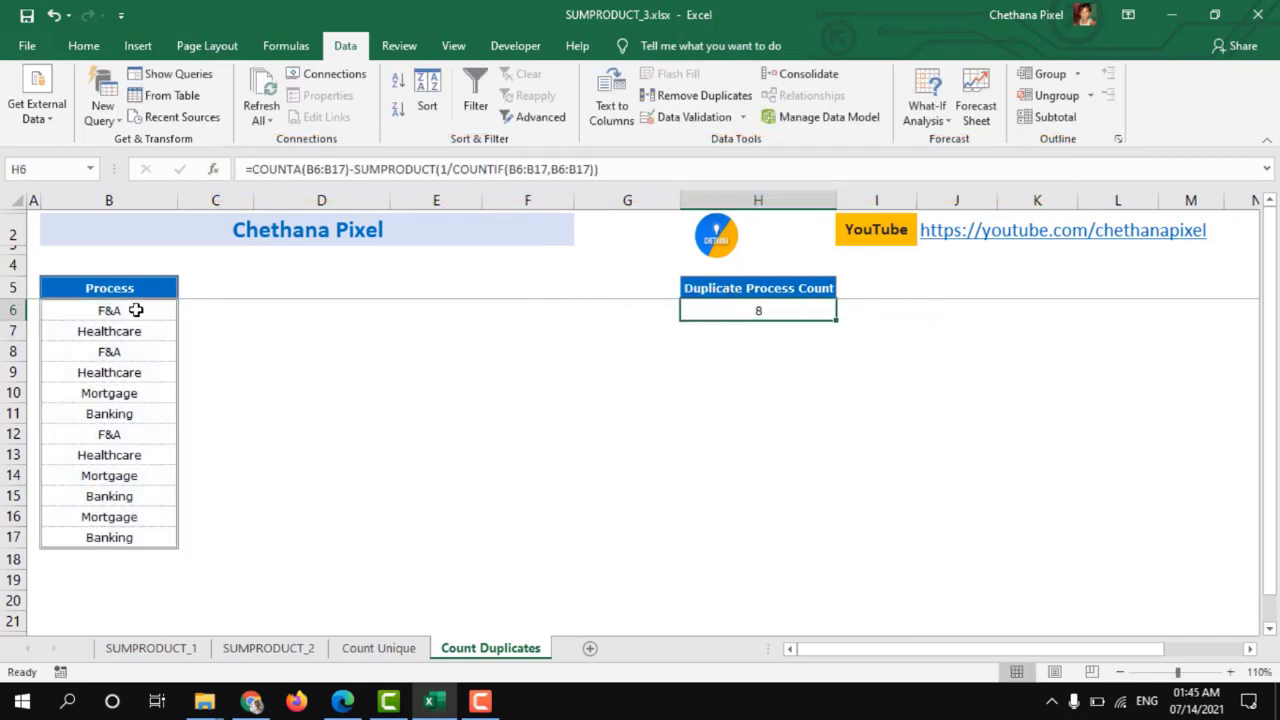
Select the processes in B6:B17 to check them against the duplicate count in H6.
{"action": "left_click_drag", "start_coordinate": [135, 310], "coordinate": [122, 537]}
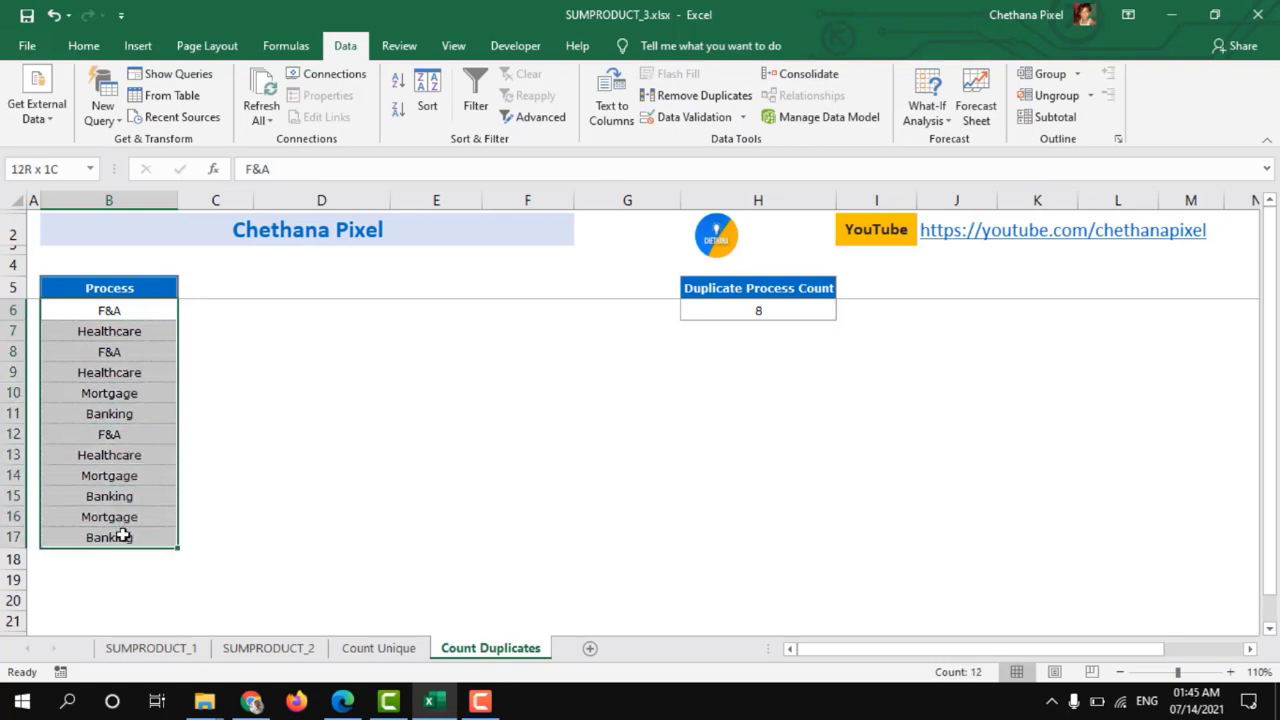